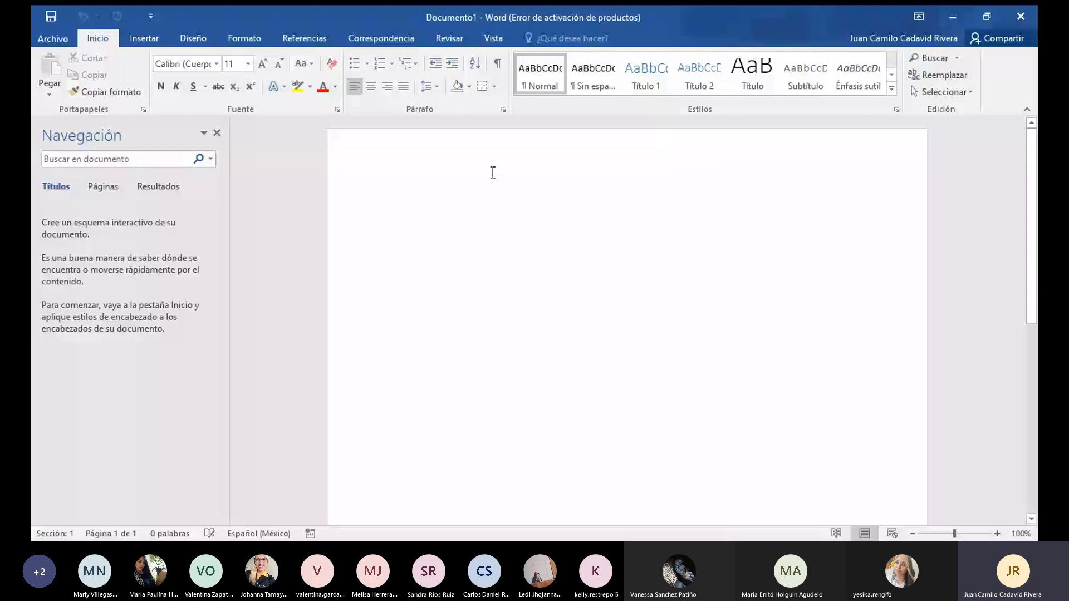
{"action": "scroll", "coordinate": [760, 222], "scroll_direction": "down", "scroll_amount": 1}
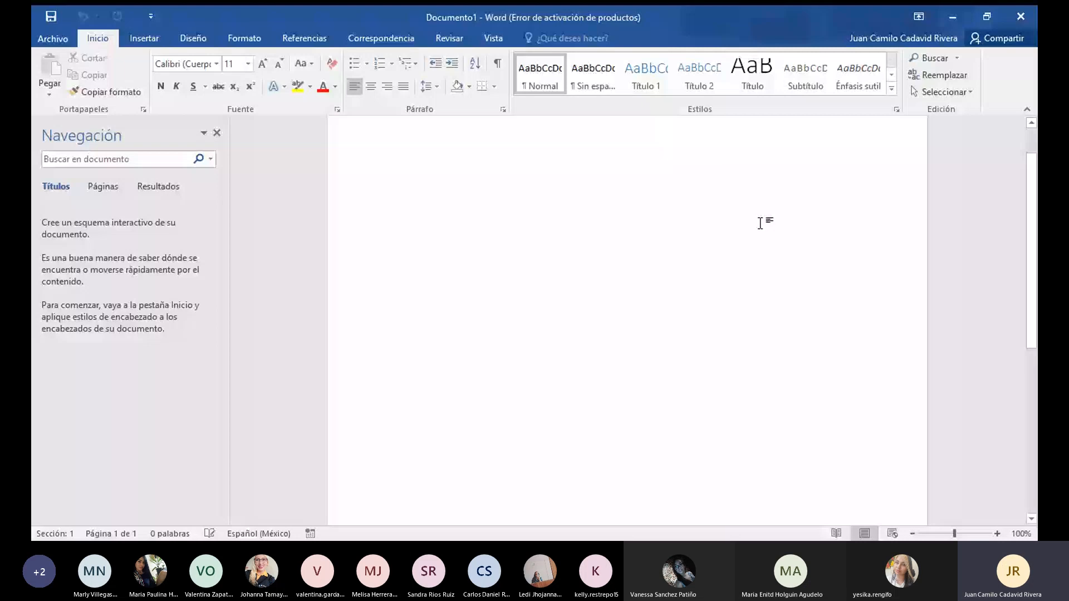
{"action": "scroll", "coordinate": [697, 258], "scroll_direction": "up", "scroll_amount": 1}
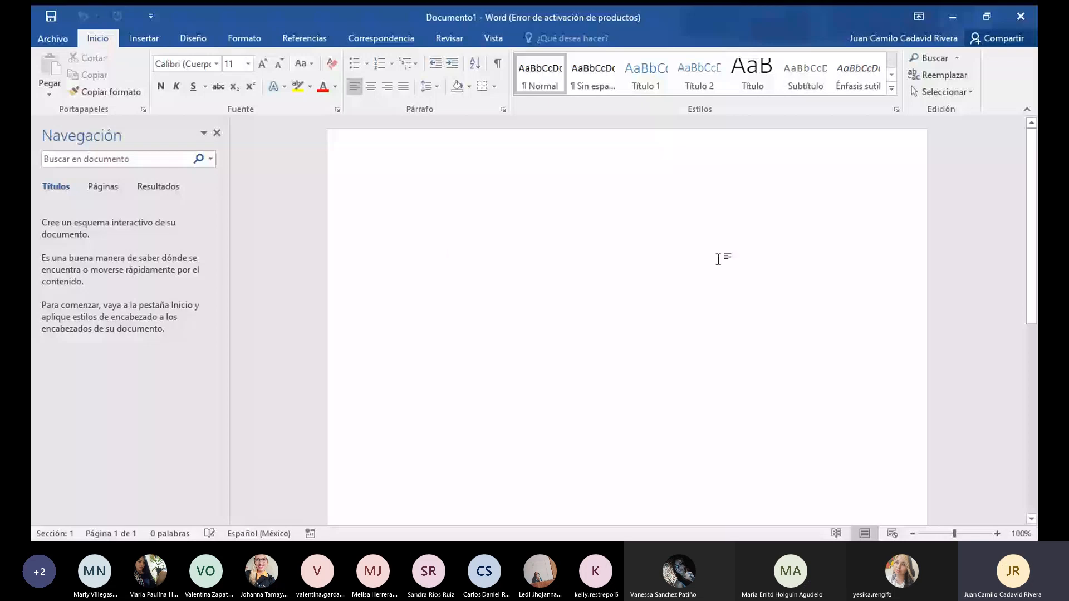
{"action": "scroll", "coordinate": [580, 299], "scroll_direction": "down", "scroll_amount": 2}
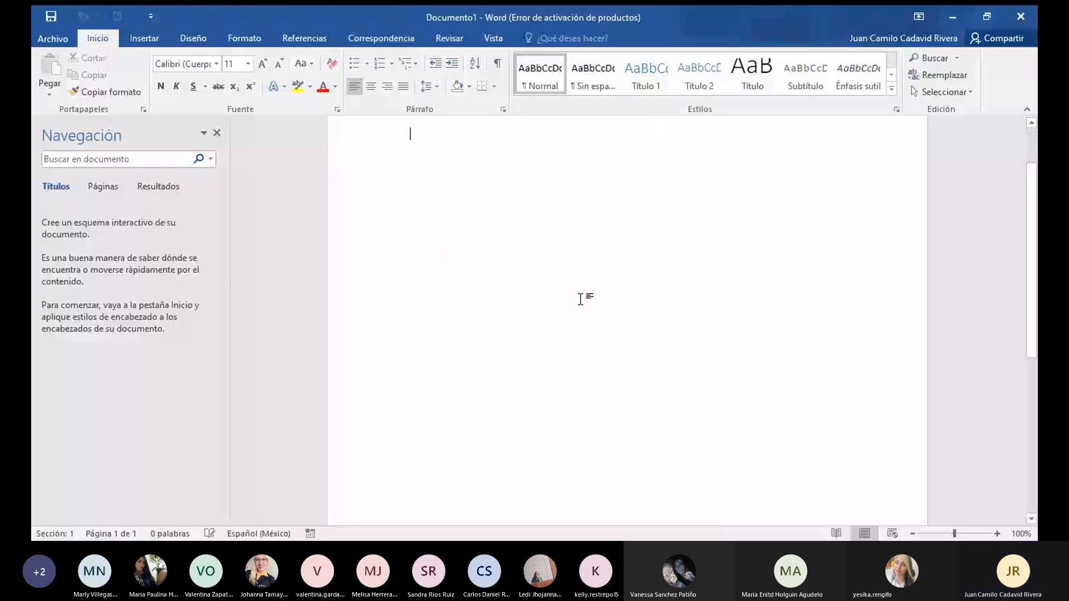
{"action": "scroll", "coordinate": [578, 296], "scroll_direction": "up", "scroll_amount": 2}
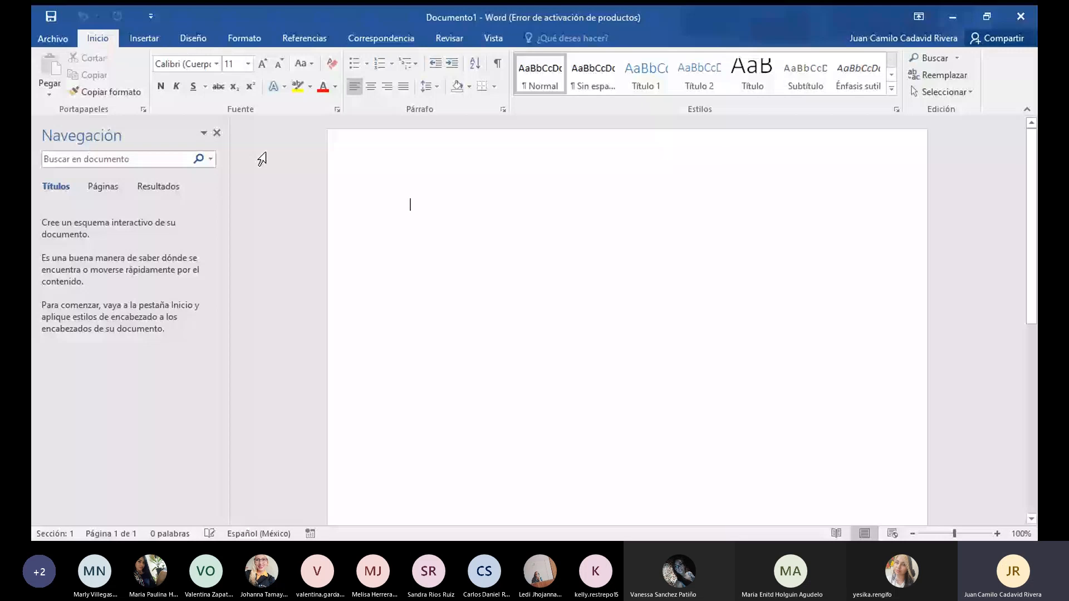
Examine the Matriz category of SmartArt graphics and the available chart types, without inserting anything
{"action": "left_click", "coordinate": [146, 44]}
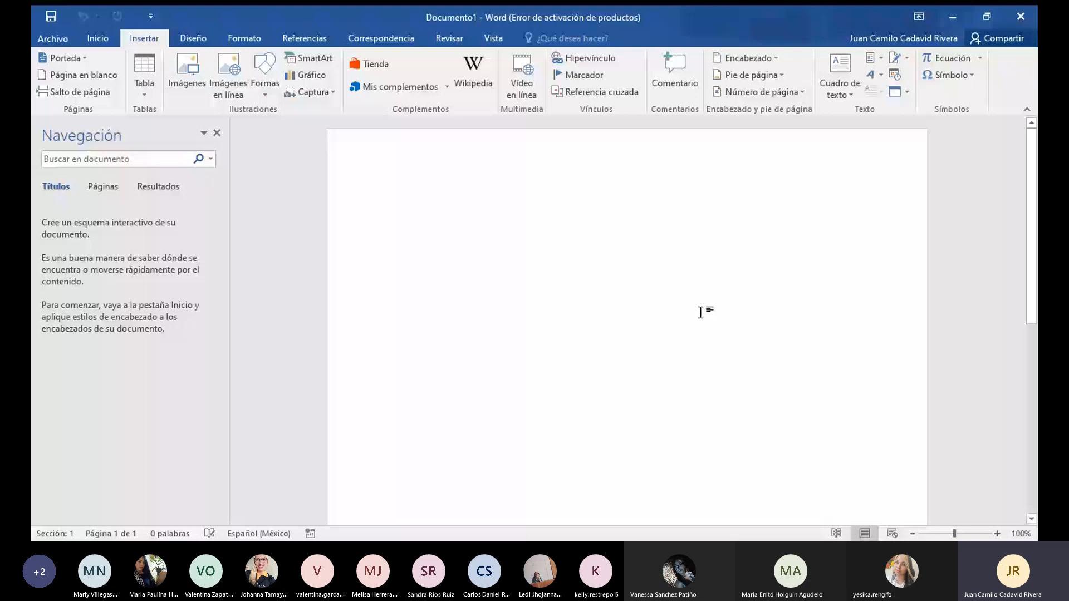
{"action": "key", "text": "alt+Tab"}
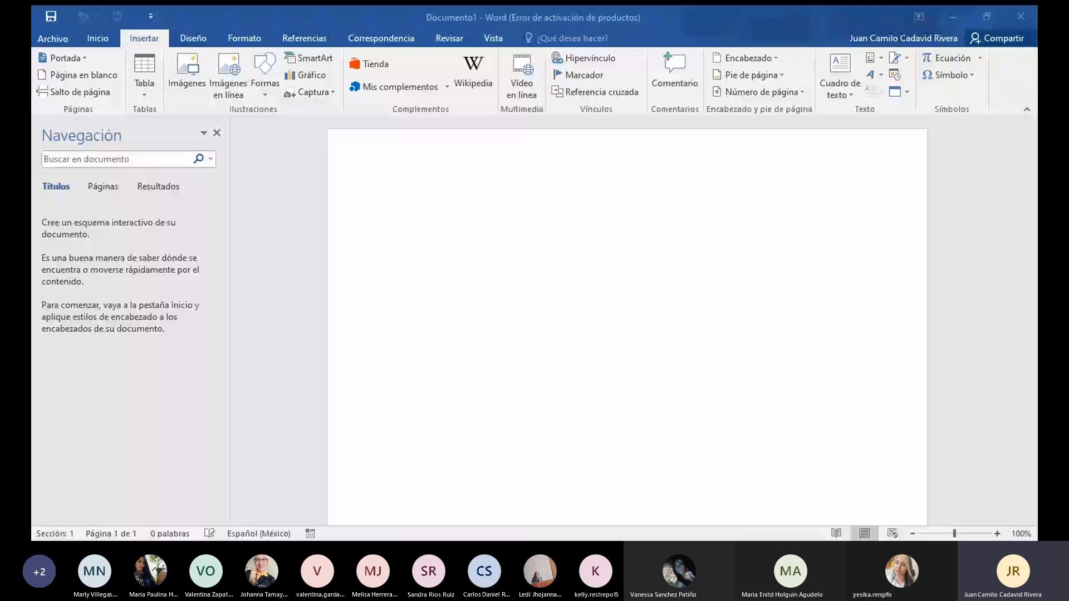
{"action": "key", "text": "alt+Tab"}
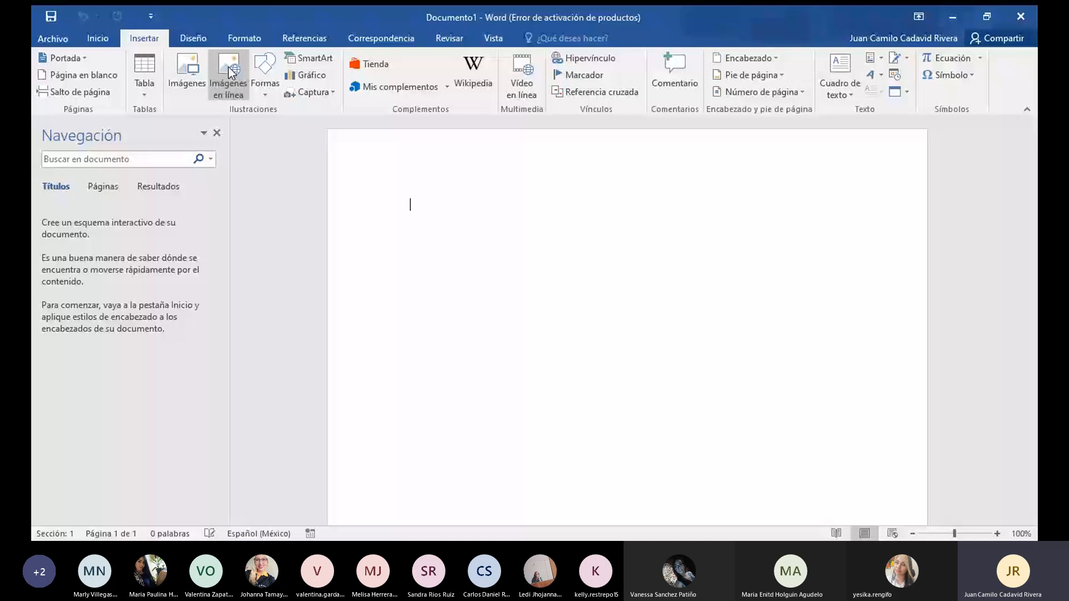
{"action": "left_click", "coordinate": [309, 58]}
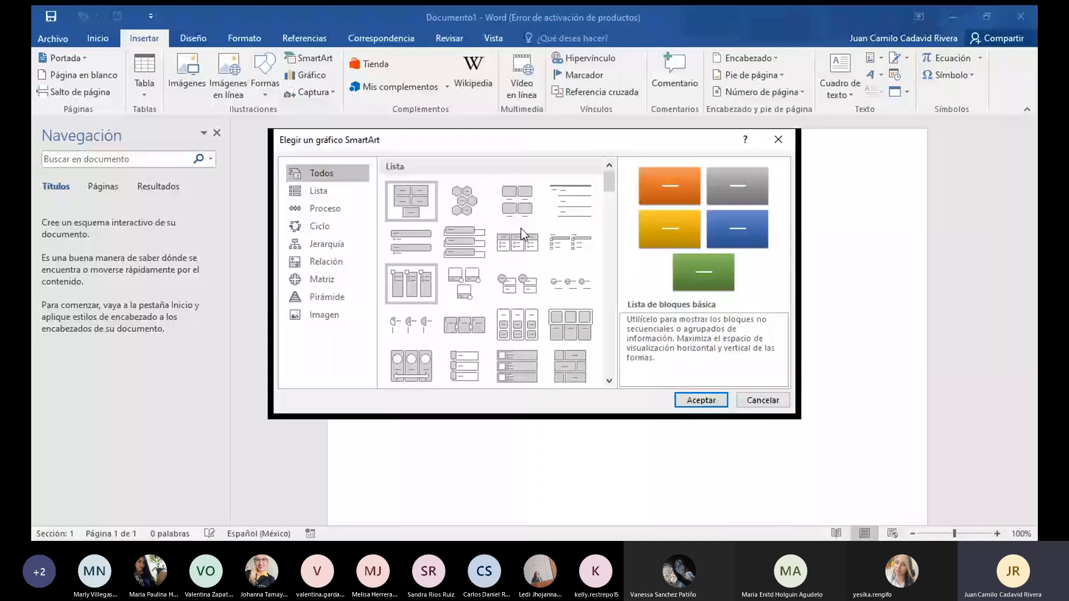
{"action": "left_click", "coordinate": [322, 279]}
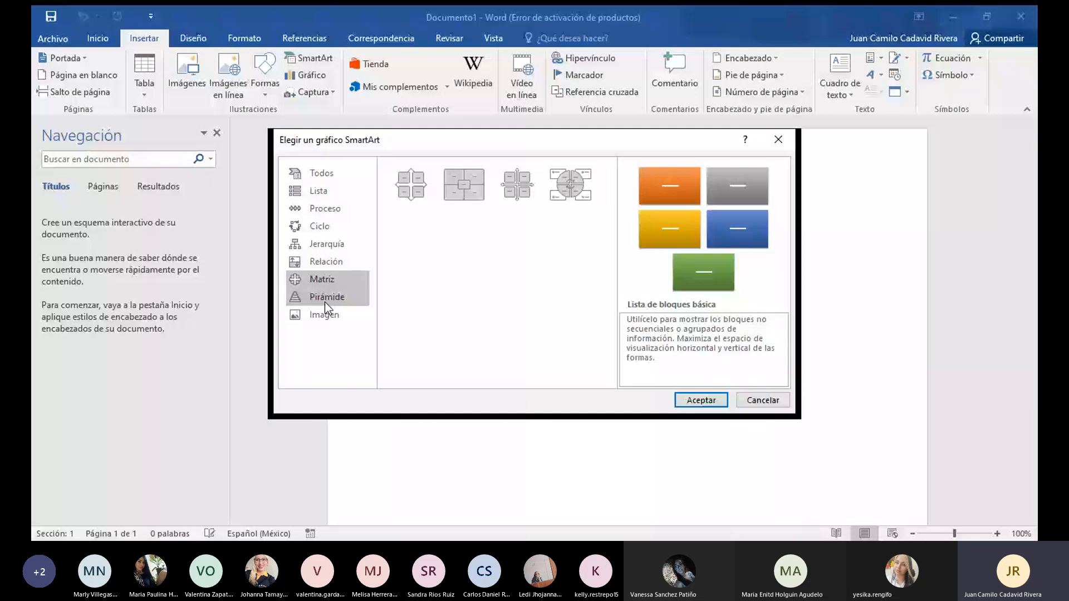
{"action": "left_click", "coordinate": [778, 141]}
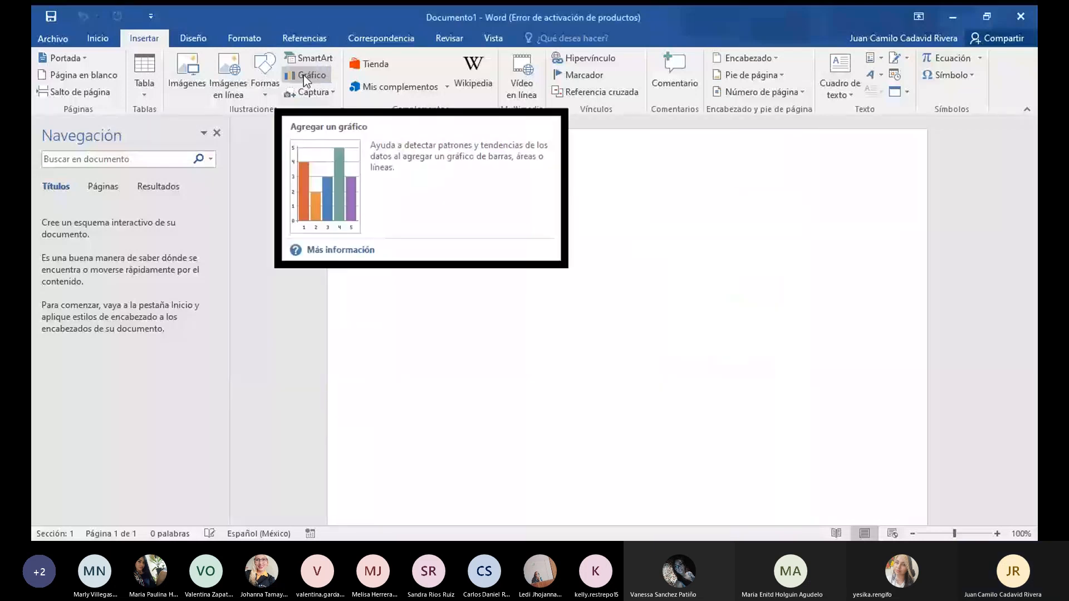
{"action": "left_click", "coordinate": [303, 76]}
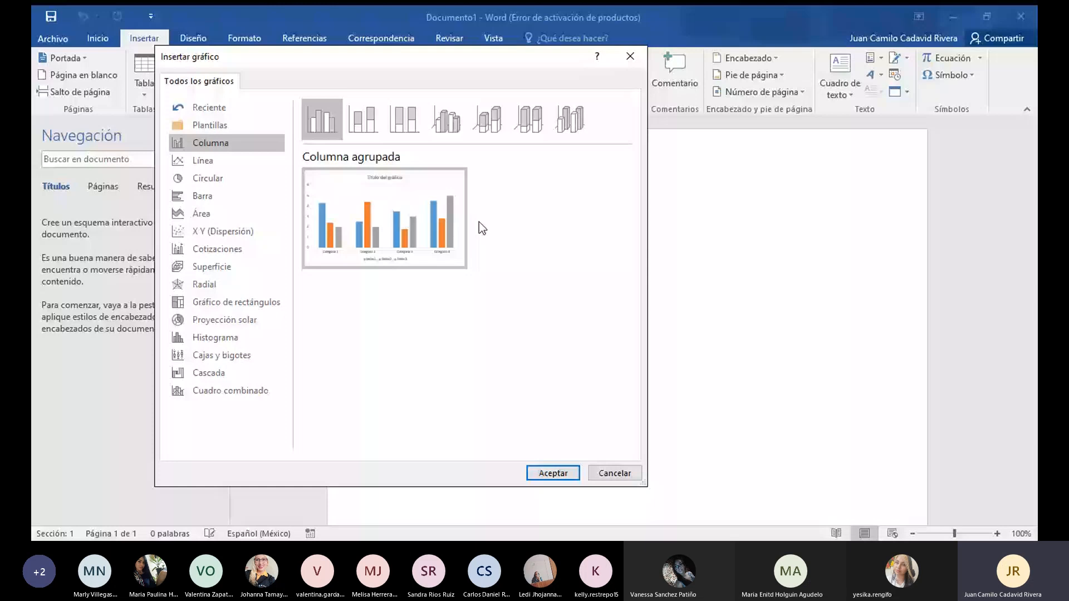
{"action": "key", "text": "Escape"}
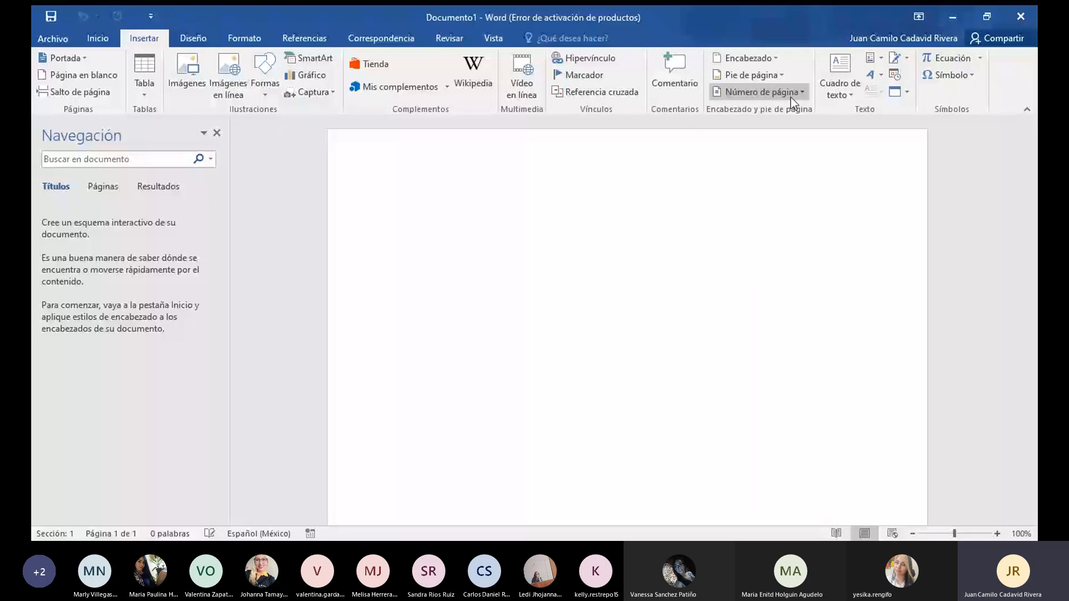
Open the page's header and footer areas for editing, view both, and close header and footer editing
{"action": "double_click", "coordinate": [443, 162]}
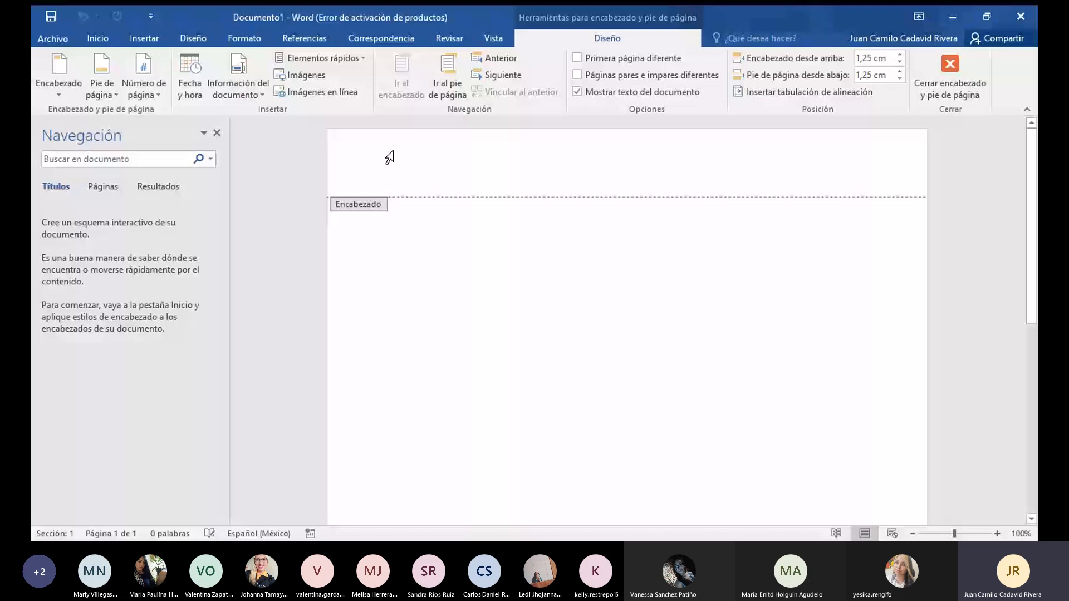
{"action": "double_click", "coordinate": [475, 485]}
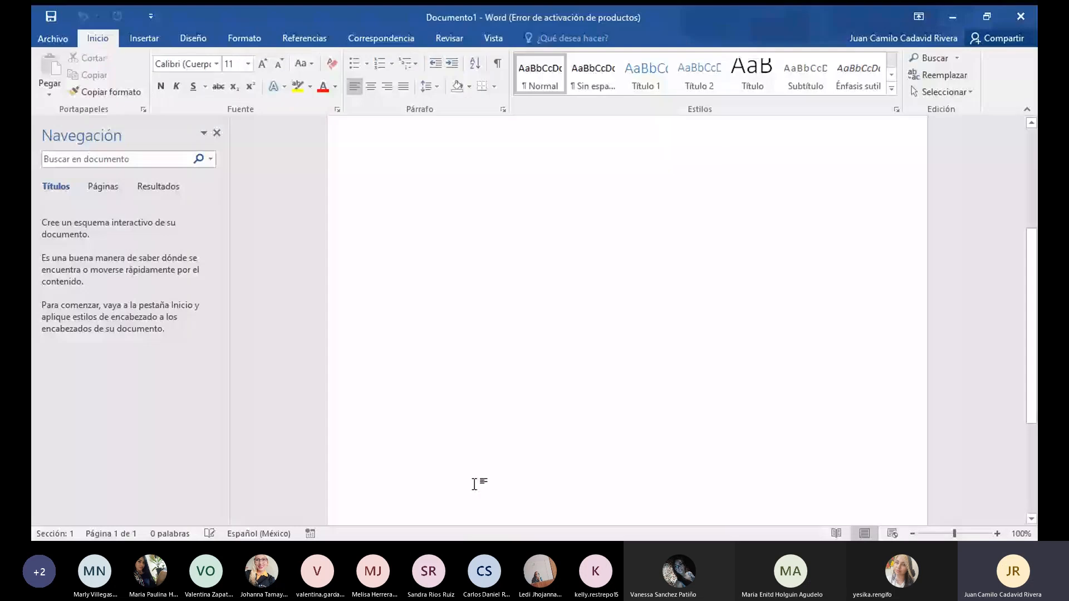
{"action": "double_click", "coordinate": [474, 484]}
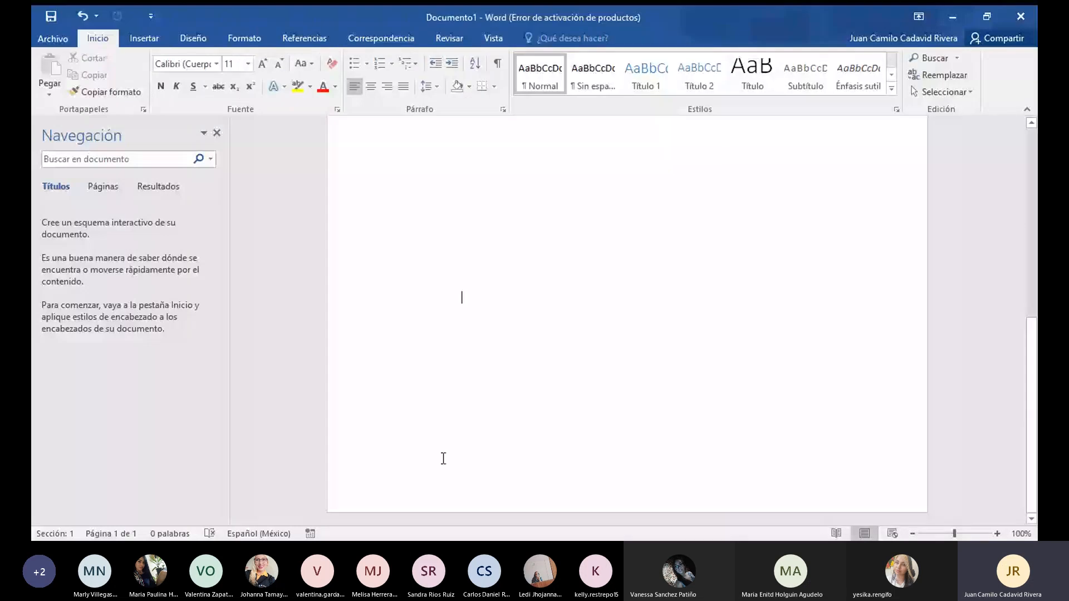
{"action": "double_click", "coordinate": [443, 459]}
{"action": "scroll", "coordinate": [557, 195], "scroll_direction": "up", "scroll_amount": 5}
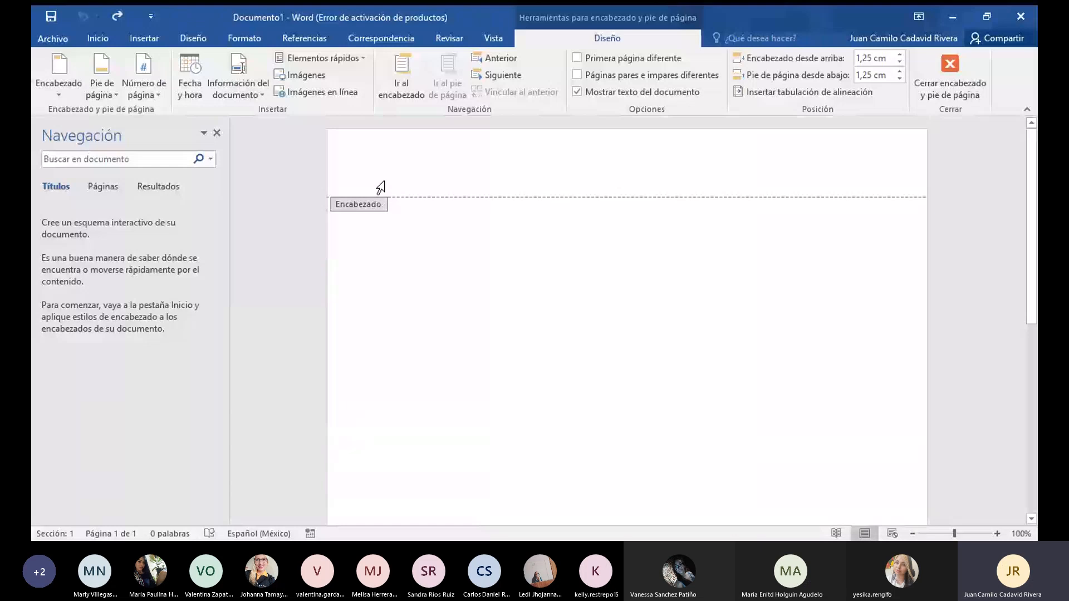
{"action": "scroll", "coordinate": [373, 167], "scroll_direction": "down", "scroll_amount": 5}
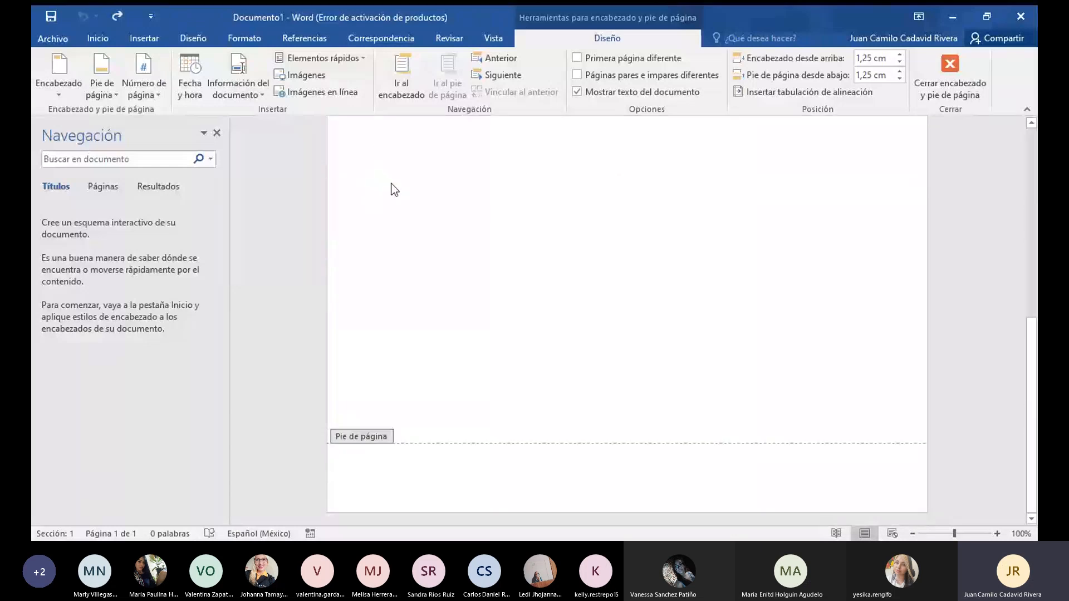
{"action": "scroll", "coordinate": [557, 167], "scroll_direction": "up", "scroll_amount": 5}
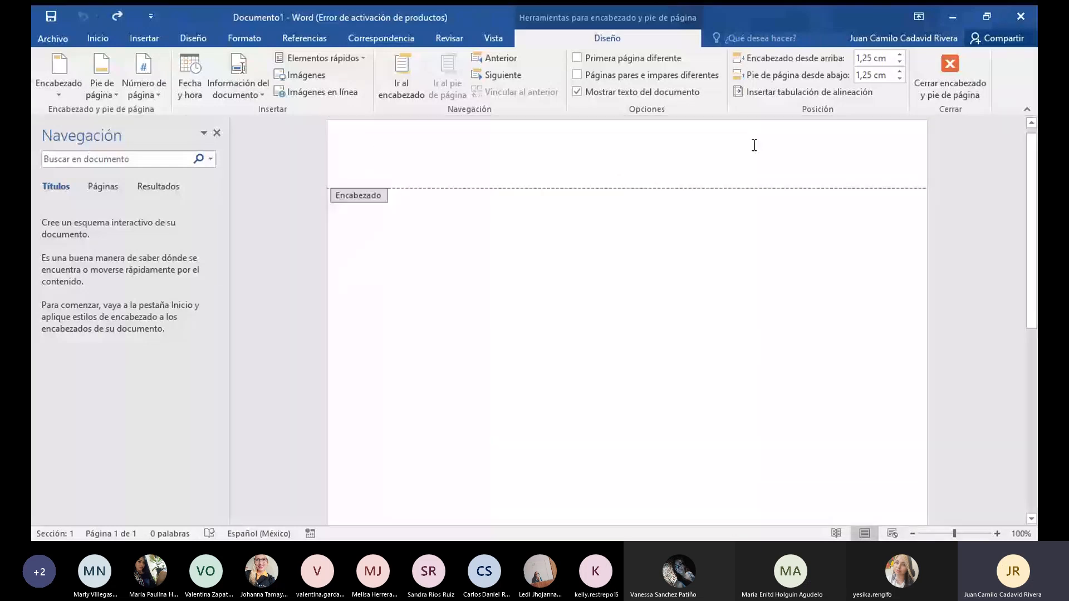
{"action": "left_click", "coordinate": [958, 62]}
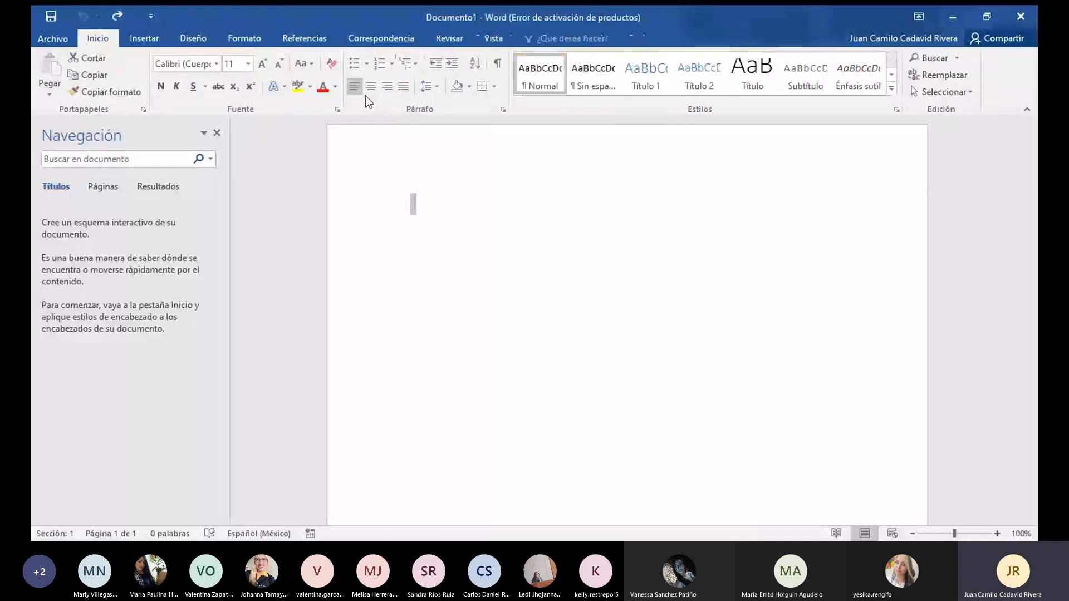
Examine the WordArt styles available for insertion, without applying one
{"action": "left_click", "coordinate": [144, 38]}
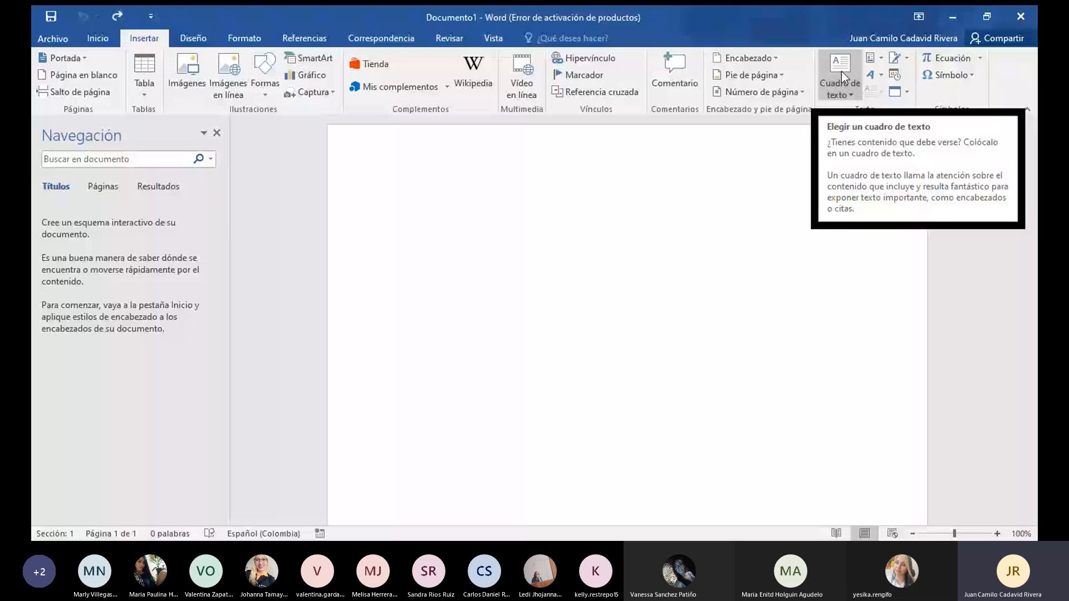
{"action": "left_click", "coordinate": [882, 81]}
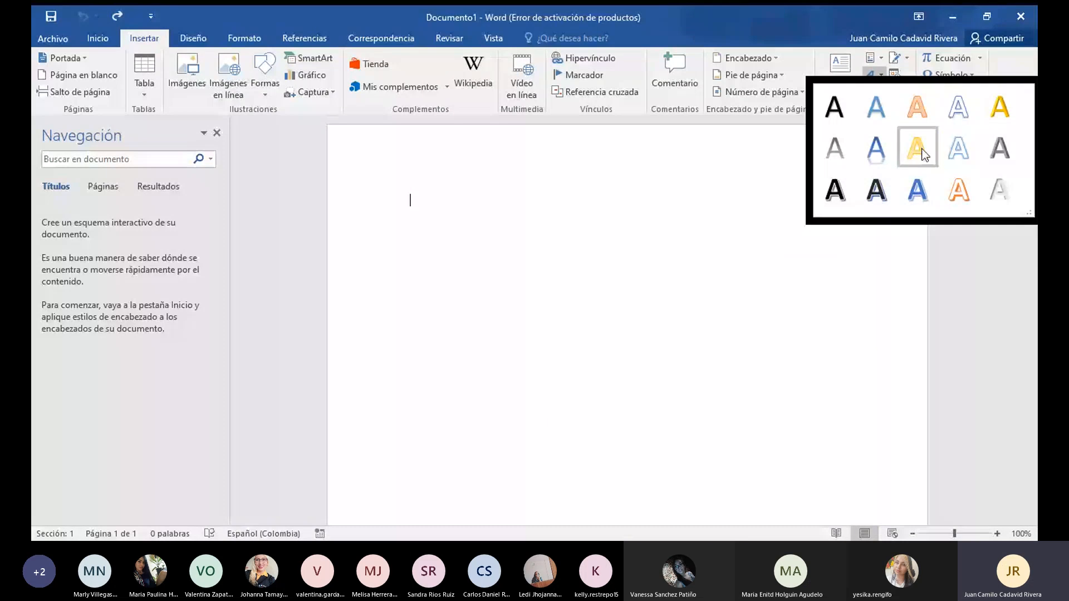
{"action": "left_click", "coordinate": [837, 69]}
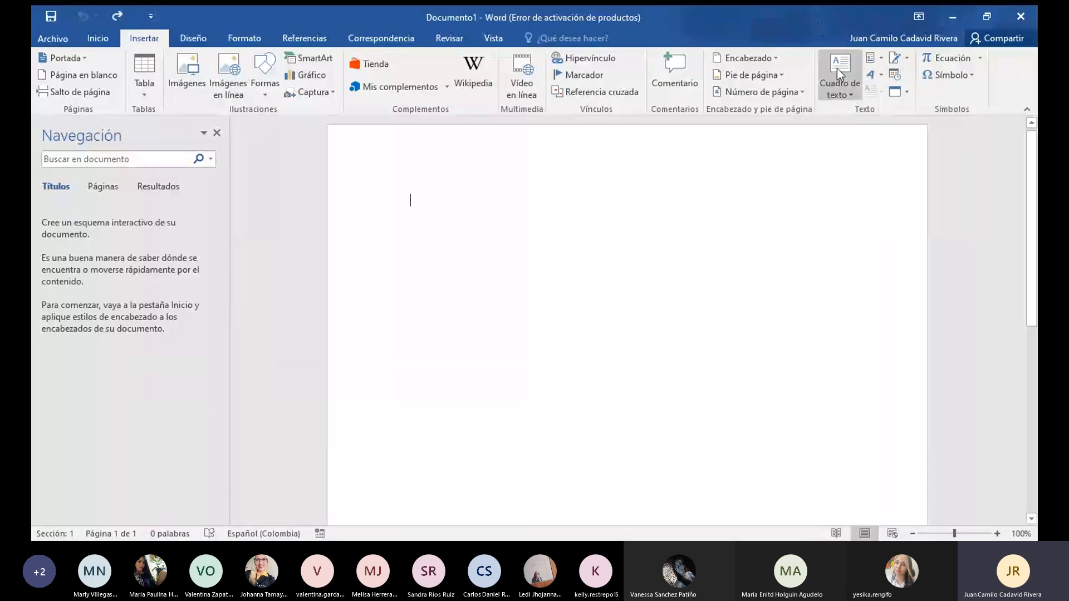
{"action": "left_click", "coordinate": [877, 75]}
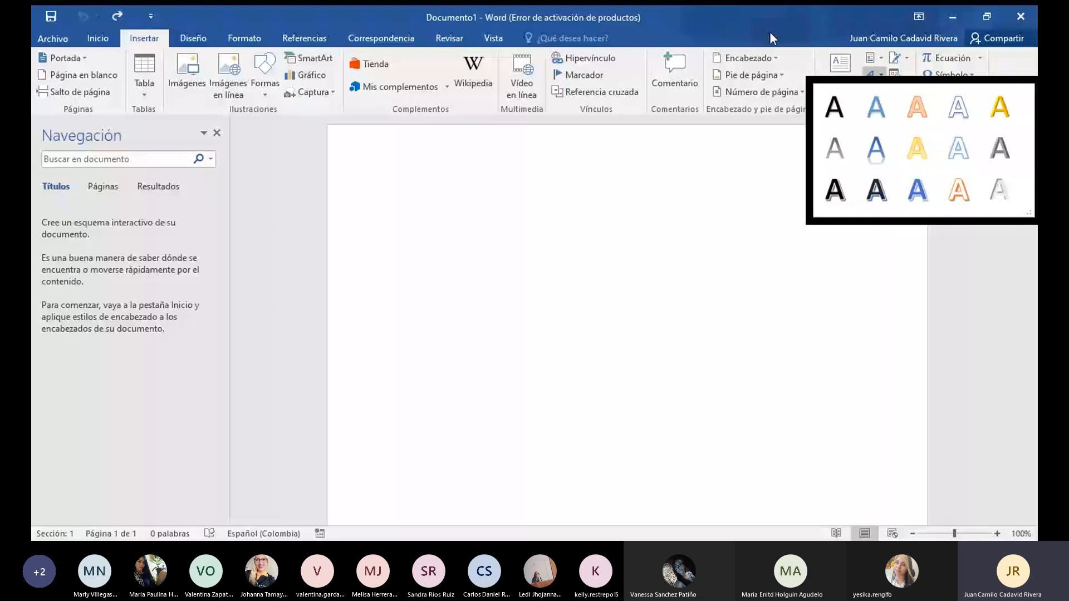
{"action": "left_click", "coordinate": [770, 32]}
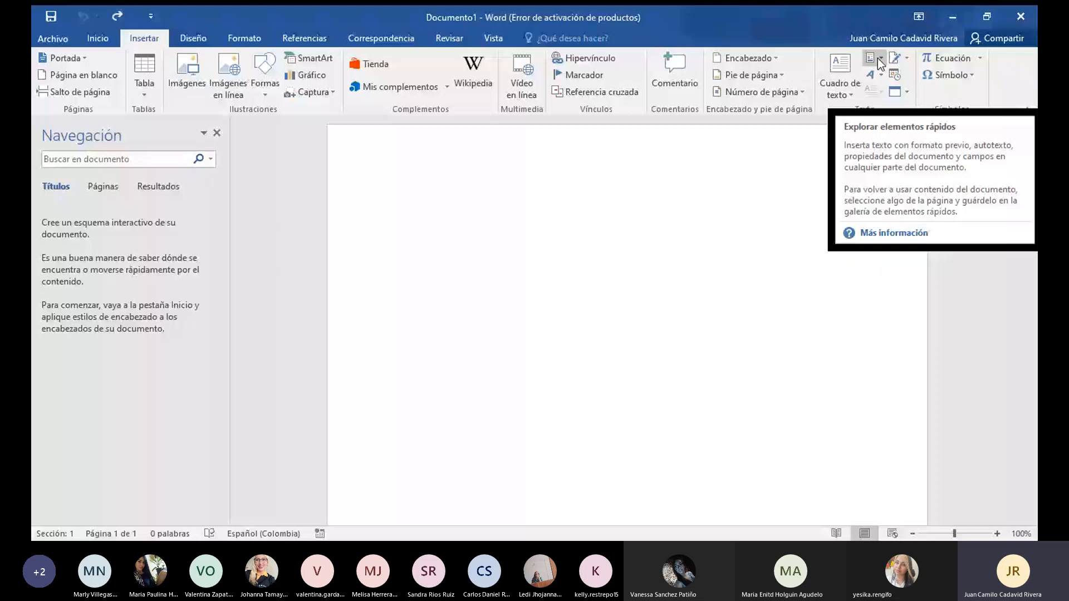
Examine the saved AutoText entries and the options of the Advance field, without inserting a field
{"action": "left_click", "coordinate": [878, 58]}
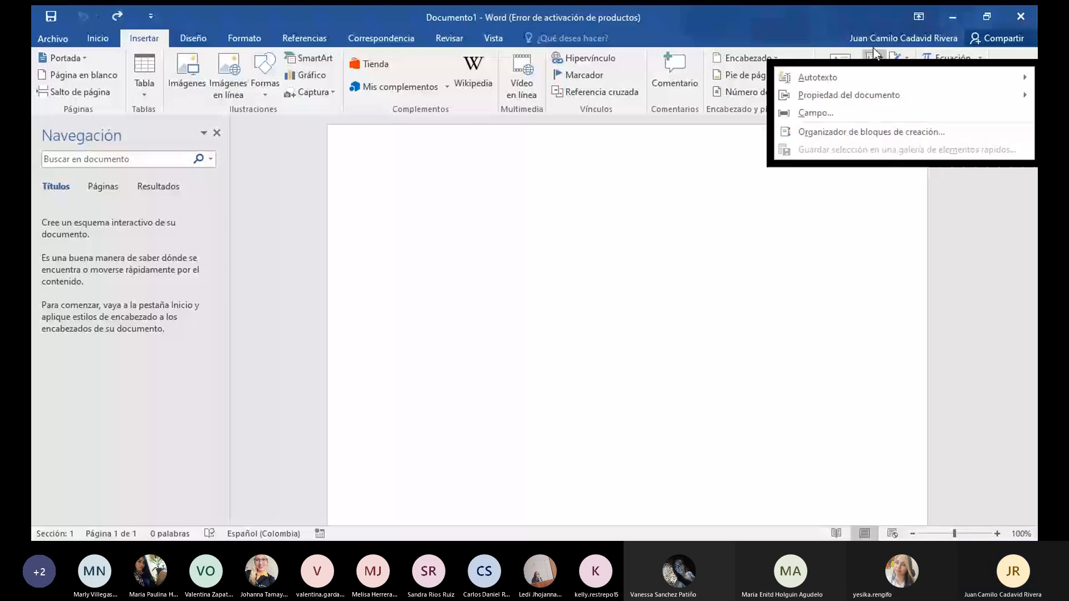
{"action": "left_click", "coordinate": [817, 78]}
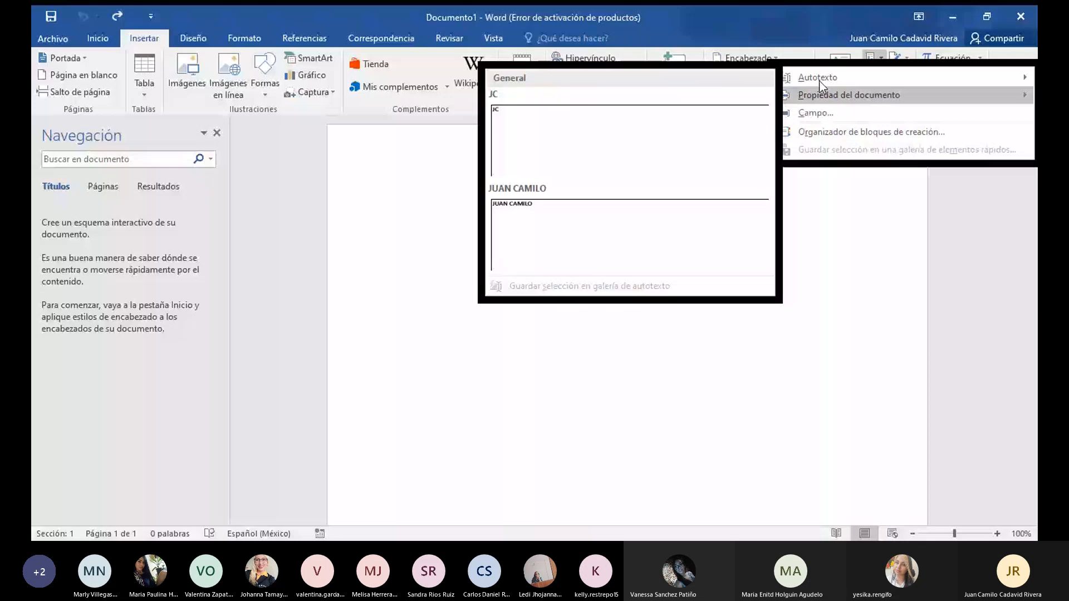
{"action": "left_click", "coordinate": [823, 112]}
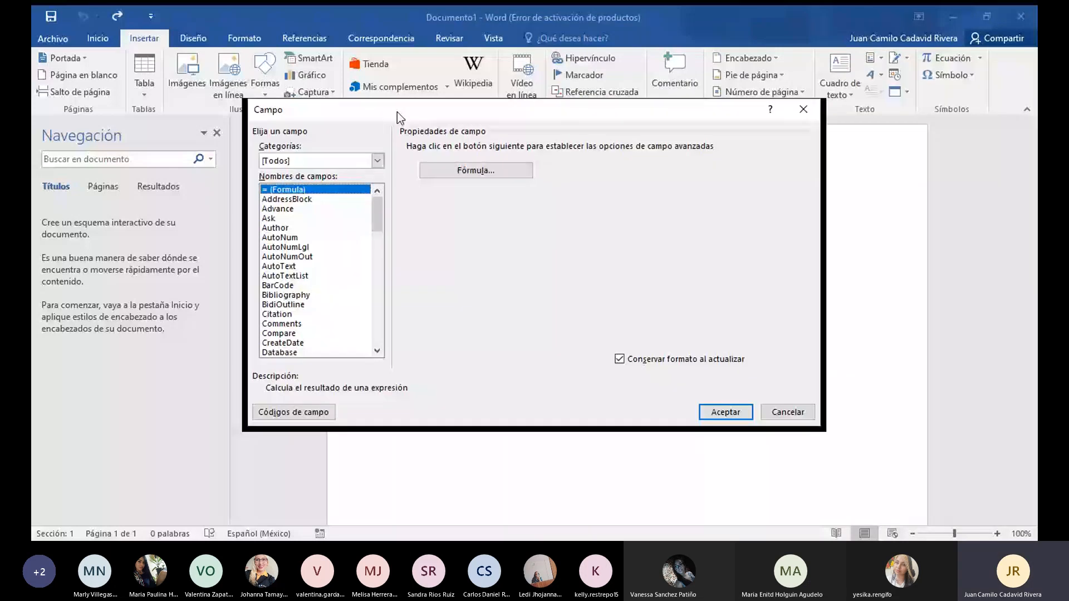
{"action": "left_click_drag", "start_coordinate": [396, 112], "coordinate": [642, 118]}
{"action": "left_click", "coordinate": [529, 214]}
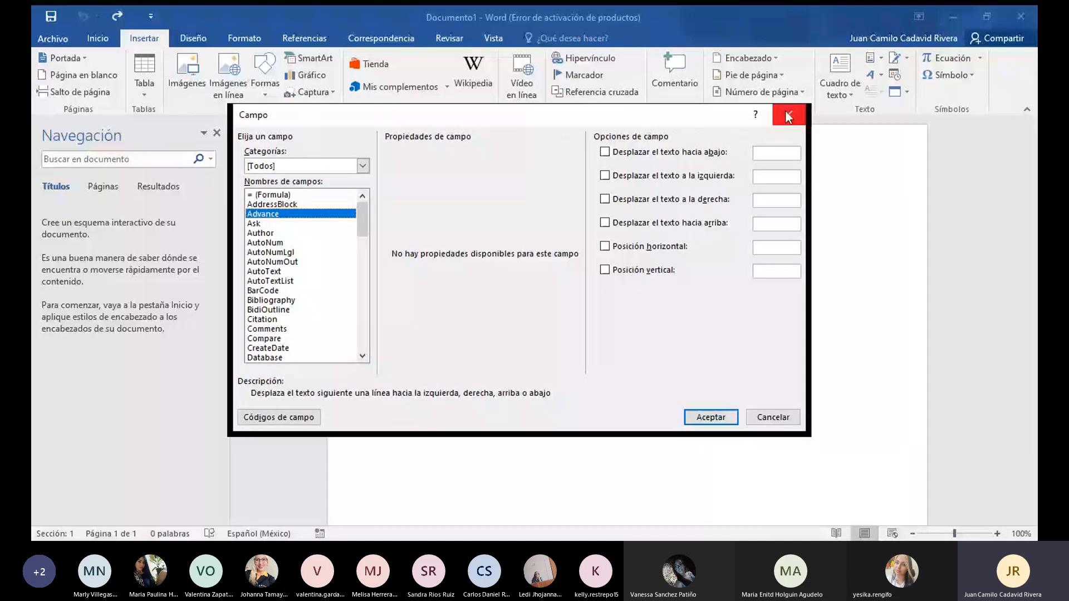
{"action": "left_click", "coordinate": [806, 111]}
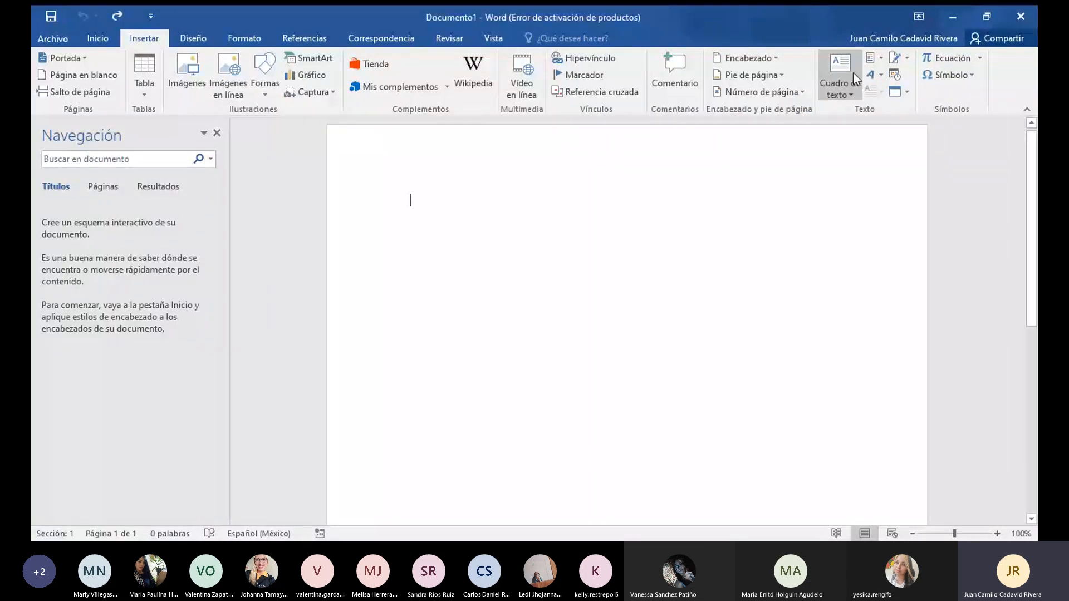
Open the Building Blocks Organizer, preview the second AutoText and Referencias entries, and widen the Galería column
{"action": "left_click", "coordinate": [881, 59]}
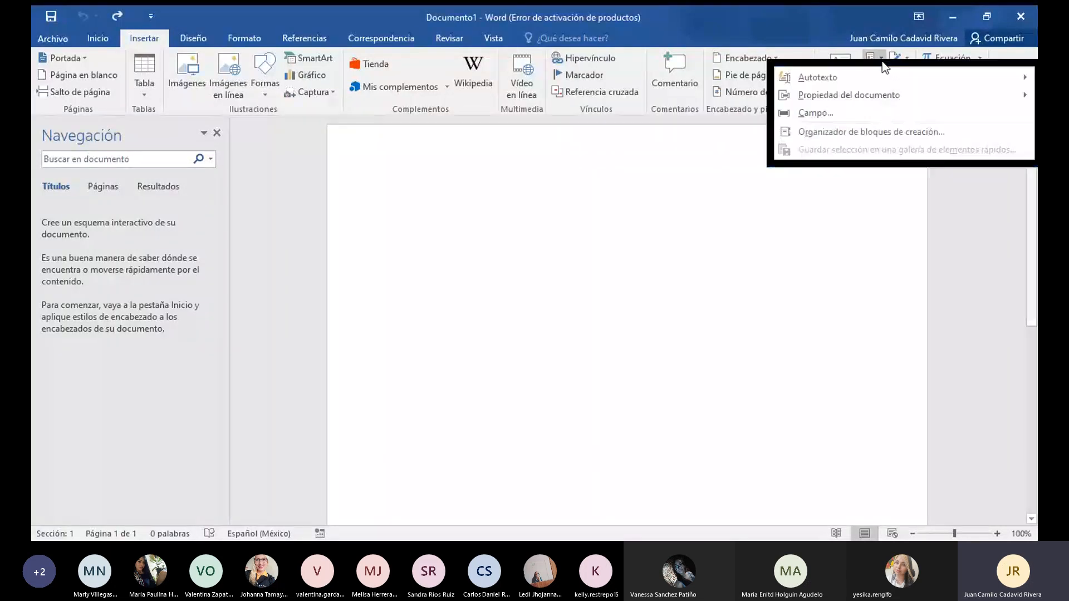
{"action": "left_click", "coordinate": [860, 133]}
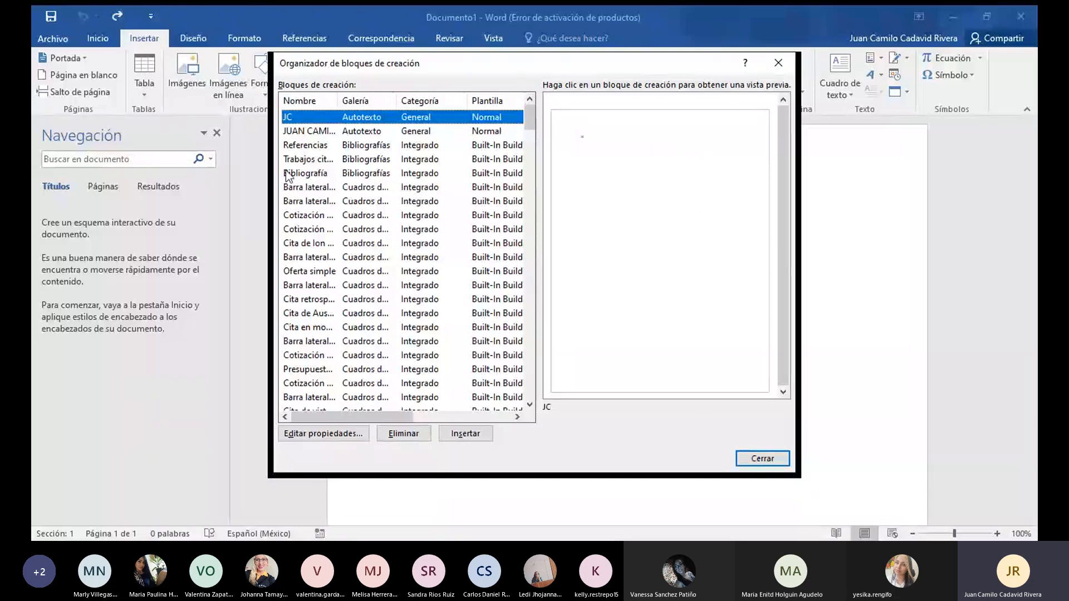
{"action": "left_click", "coordinate": [323, 136]}
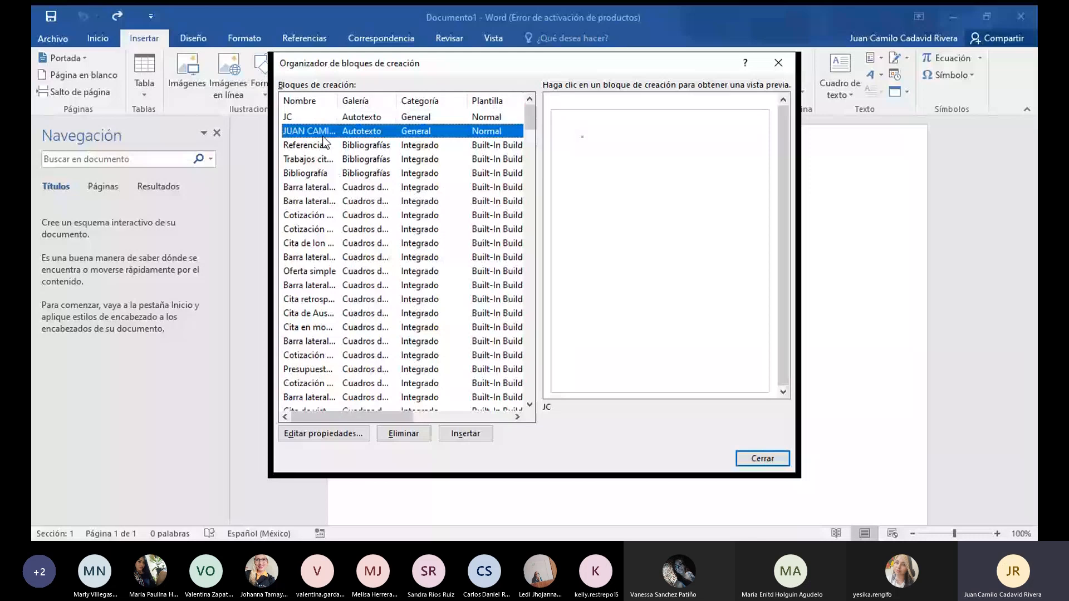
{"action": "left_click", "coordinate": [323, 143]}
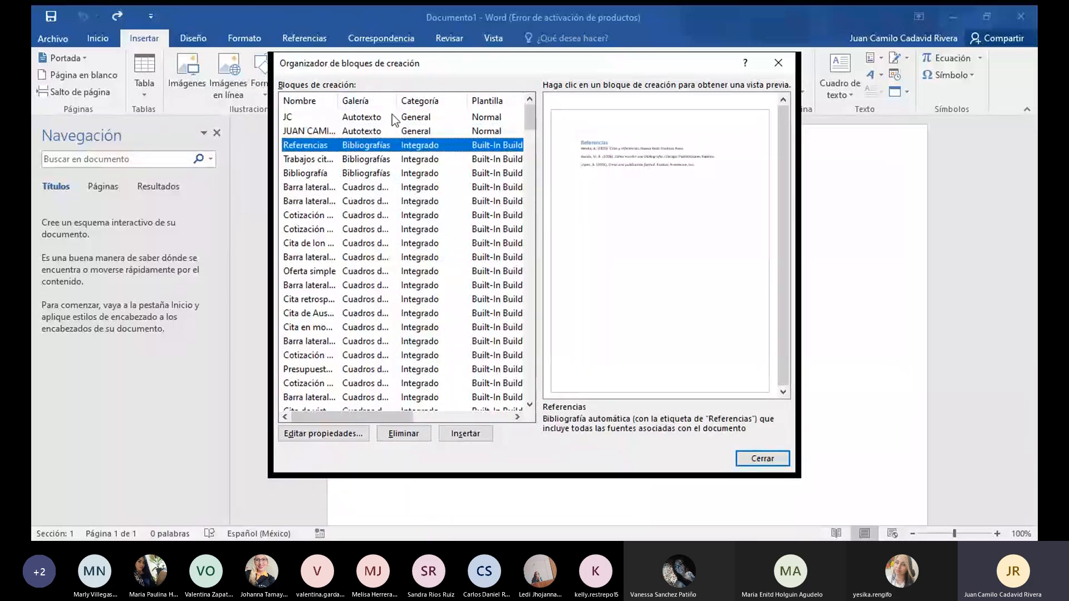
{"action": "left_click_drag", "start_coordinate": [395, 105], "coordinate": [421, 106]}
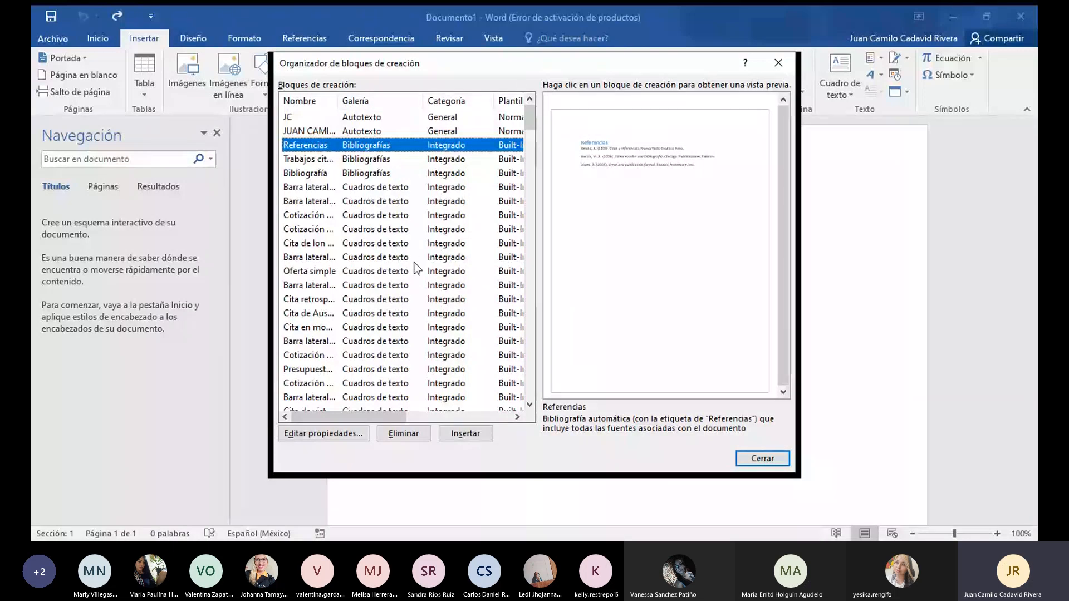
Examine previews of the text box building blocks, from Barra lateral integral down to Cita en movimiento
{"action": "left_click", "coordinate": [329, 201]}
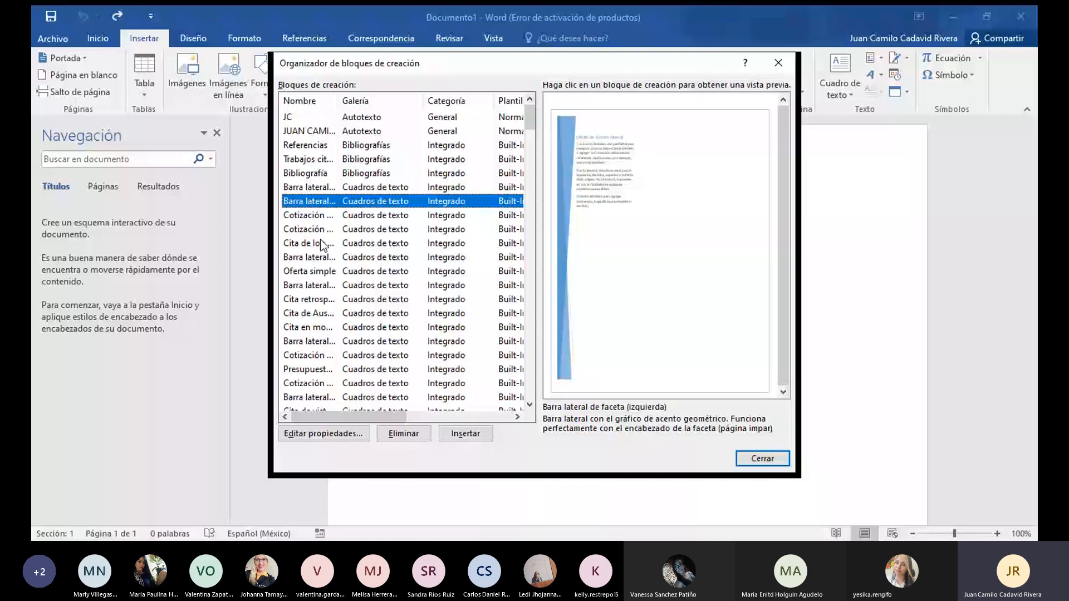
{"action": "left_click", "coordinate": [312, 215]}
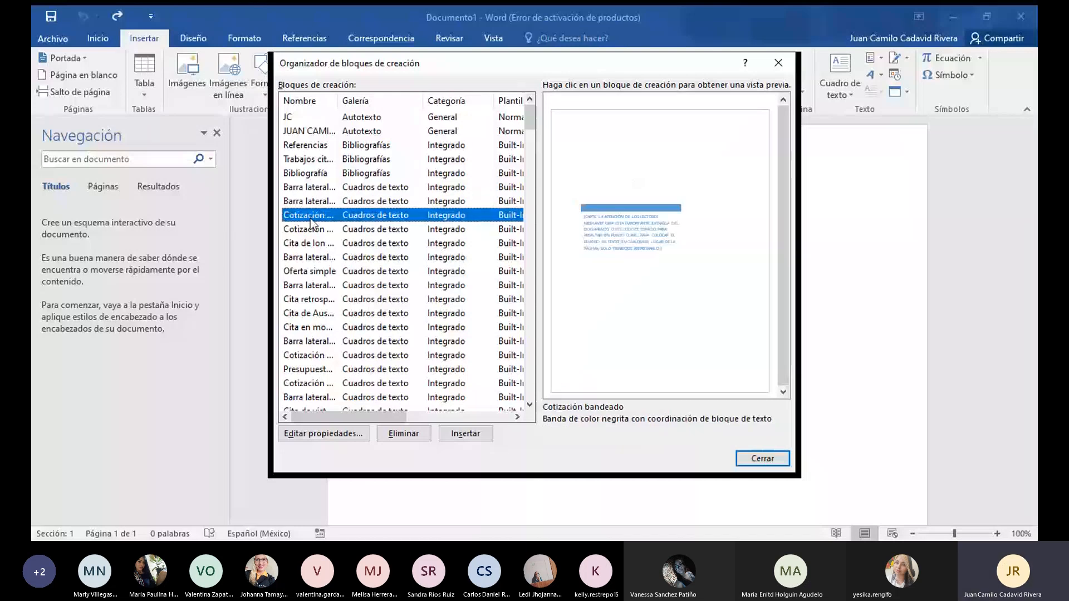
{"action": "left_click", "coordinate": [310, 201]}
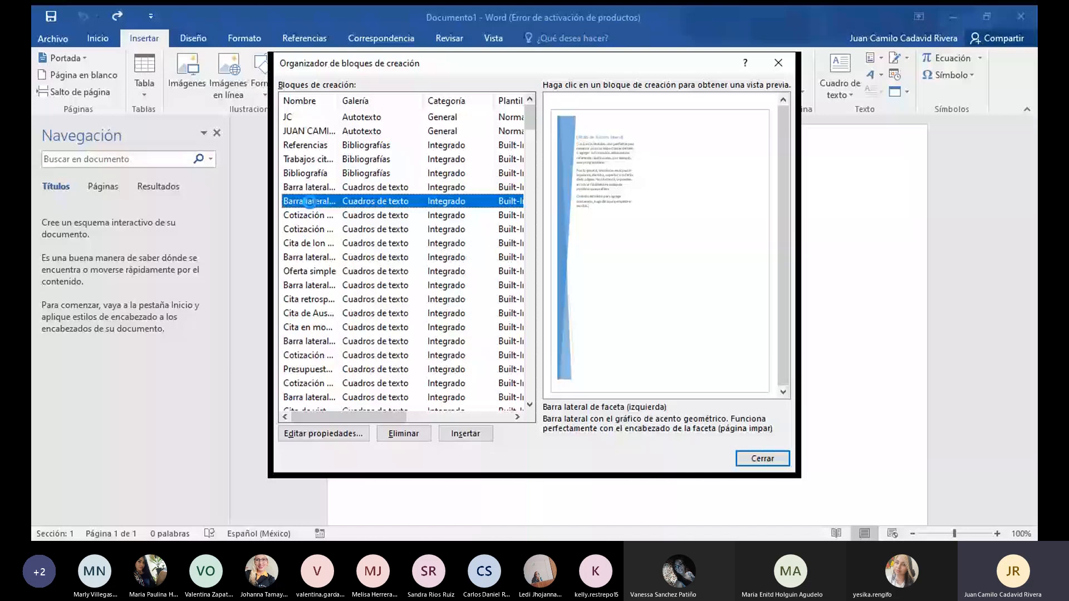
{"action": "key", "text": "Up"}
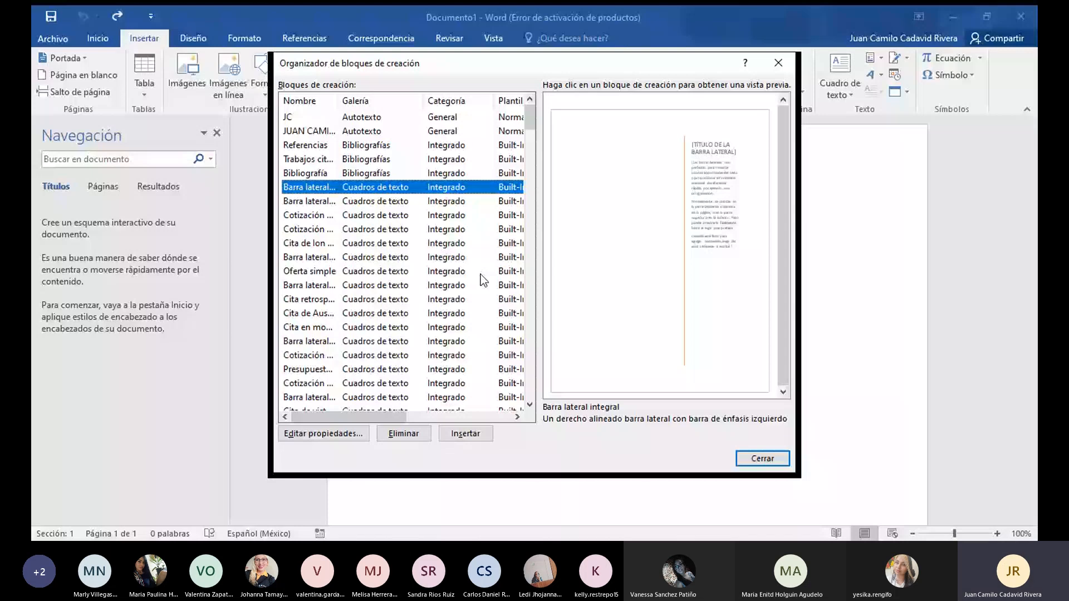
{"action": "key", "text": "Down"}
{"action": "key", "text": "Down"}
{"action": "key", "text": "Down"}
{"action": "key", "text": "Down"}
{"action": "key", "text": "Down"}
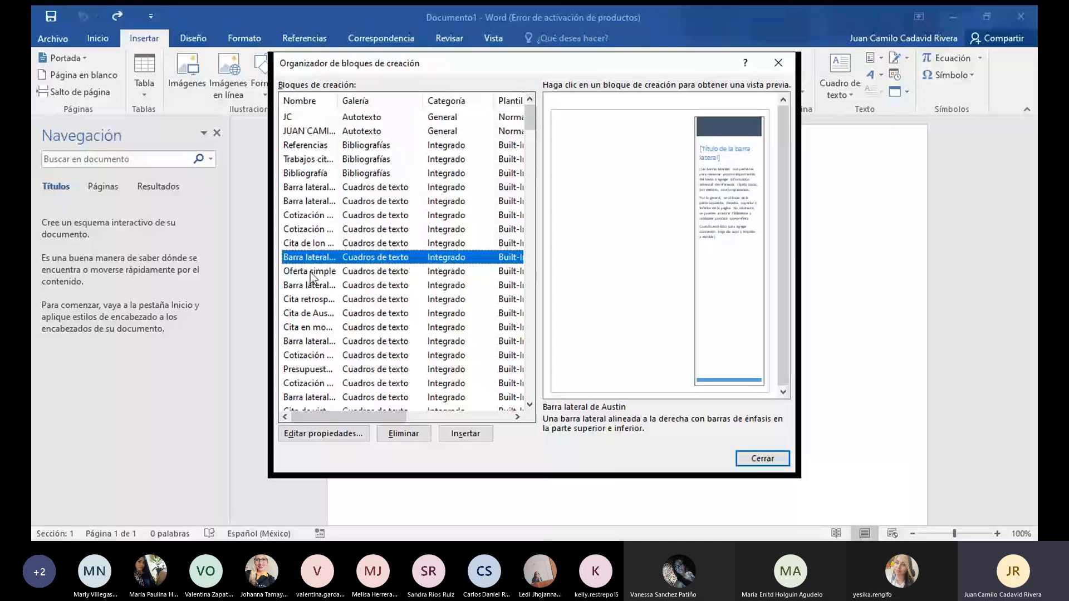
{"action": "left_click", "coordinate": [309, 273]}
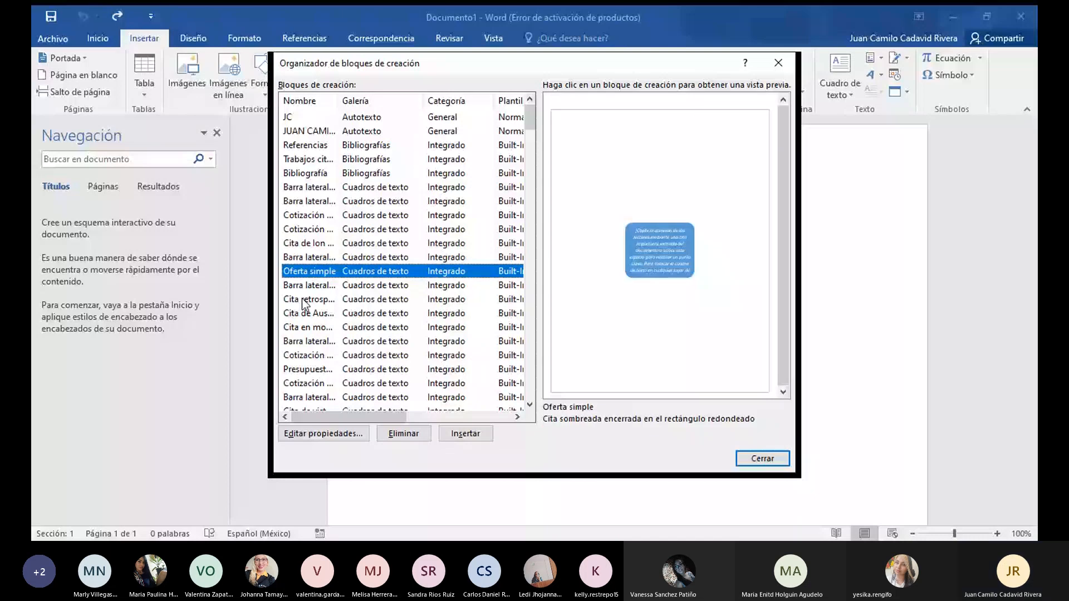
{"action": "key", "text": "Down"}
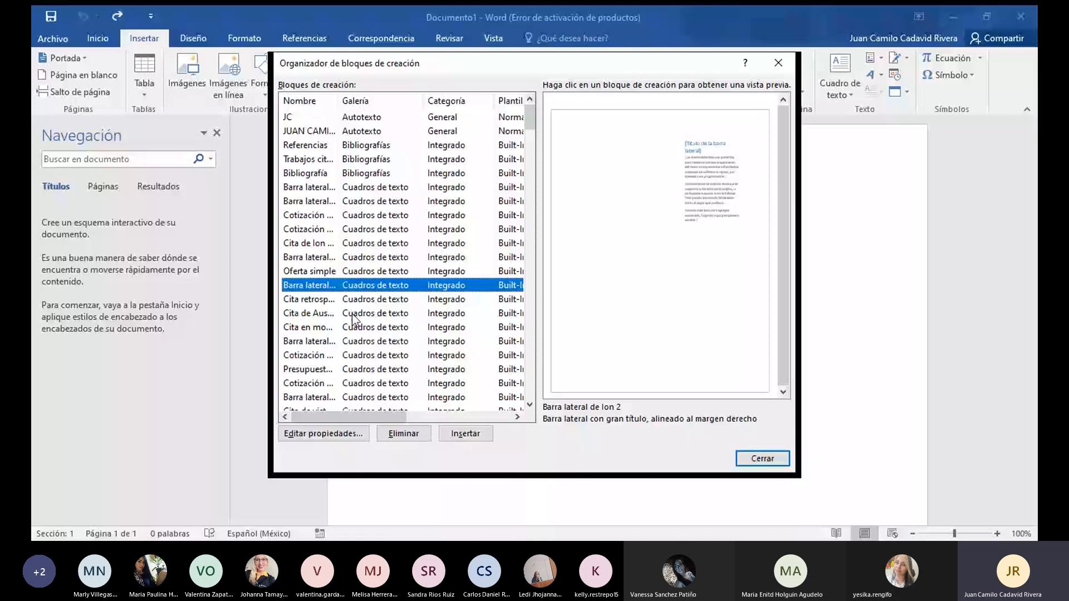
{"action": "key", "text": "Down"}
{"action": "key", "text": "Down"}
{"action": "key", "text": "Down"}
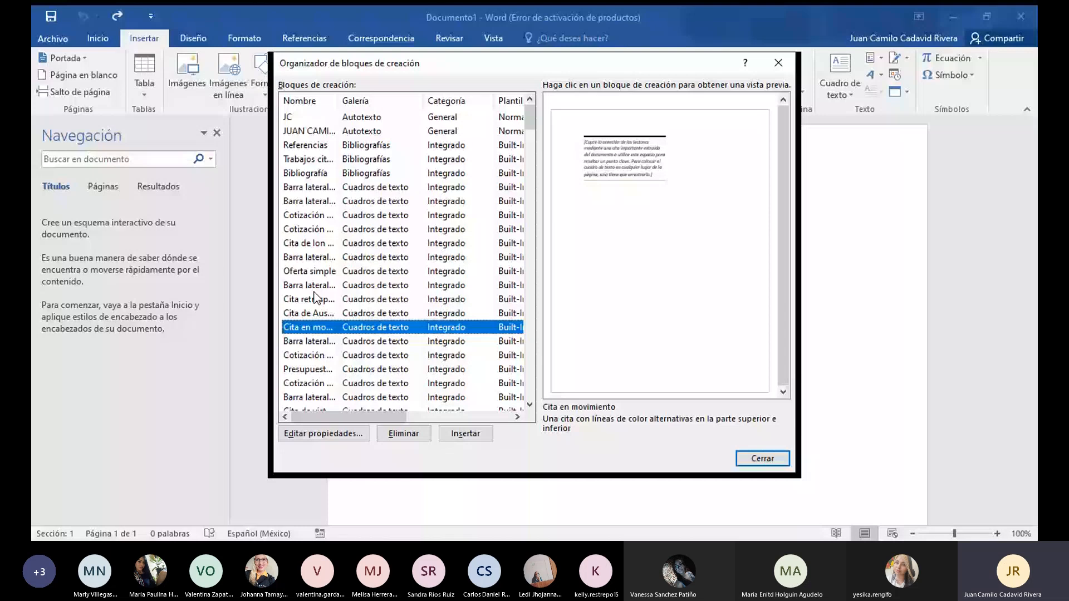
Insert the Barra lateral integral building block into the document and view the sidebar on the page
{"action": "key", "text": "Up"}
{"action": "key", "text": "Up"}
{"action": "key", "text": "Up"}
{"action": "key", "text": "Up"}
{"action": "key", "text": "Up"}
{"action": "key", "text": "Up"}
{"action": "key", "text": "Up"}
{"action": "key", "text": "Up"}
{"action": "key", "text": "Up"}
{"action": "key", "text": "Up"}
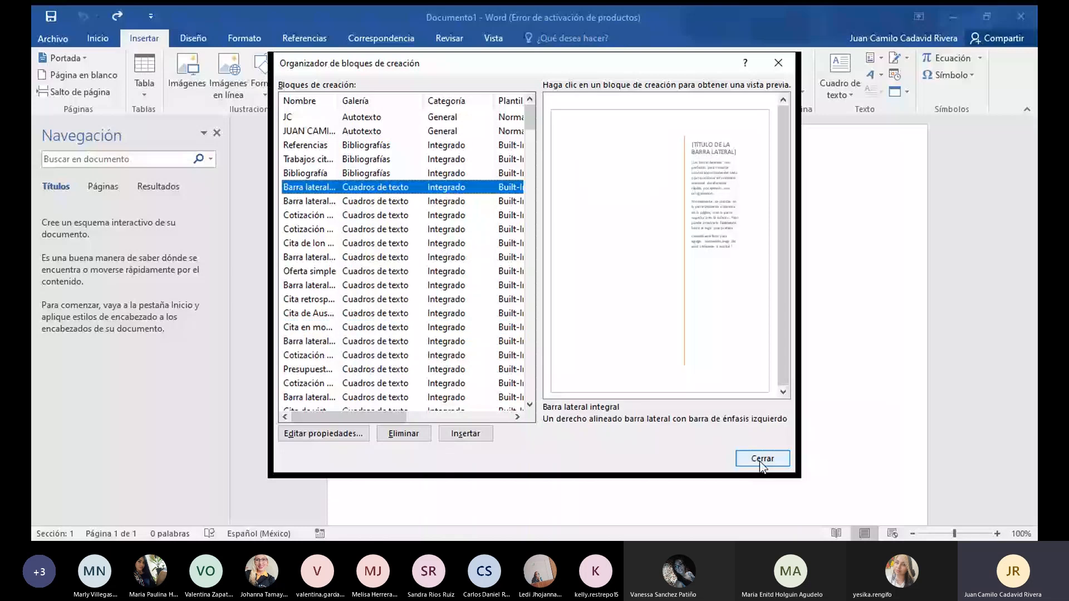
{"action": "key", "text": "alt+s"}
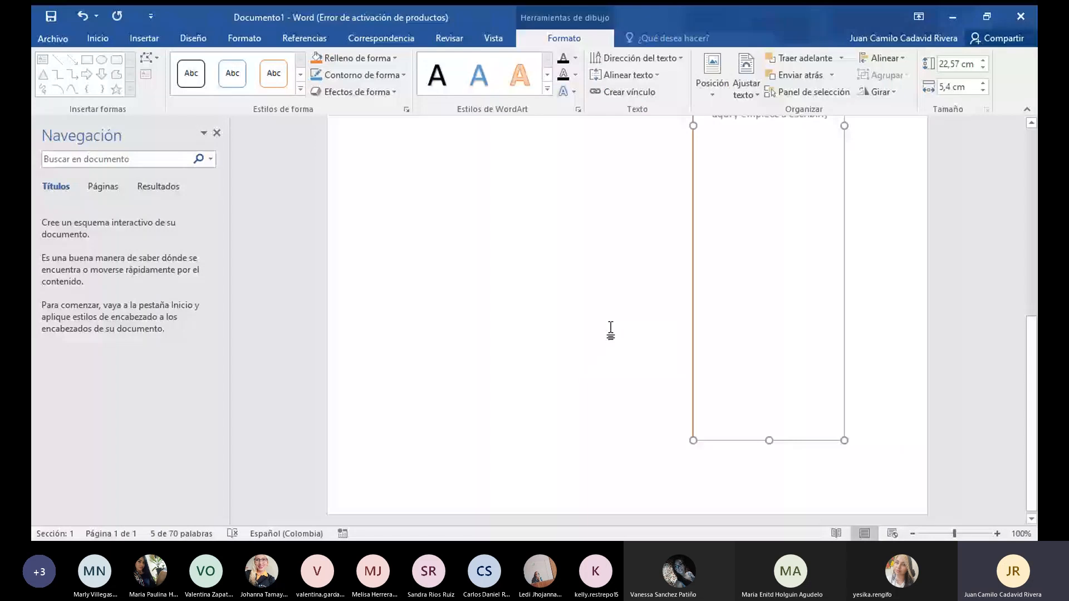
{"action": "left_click", "coordinate": [611, 330]}
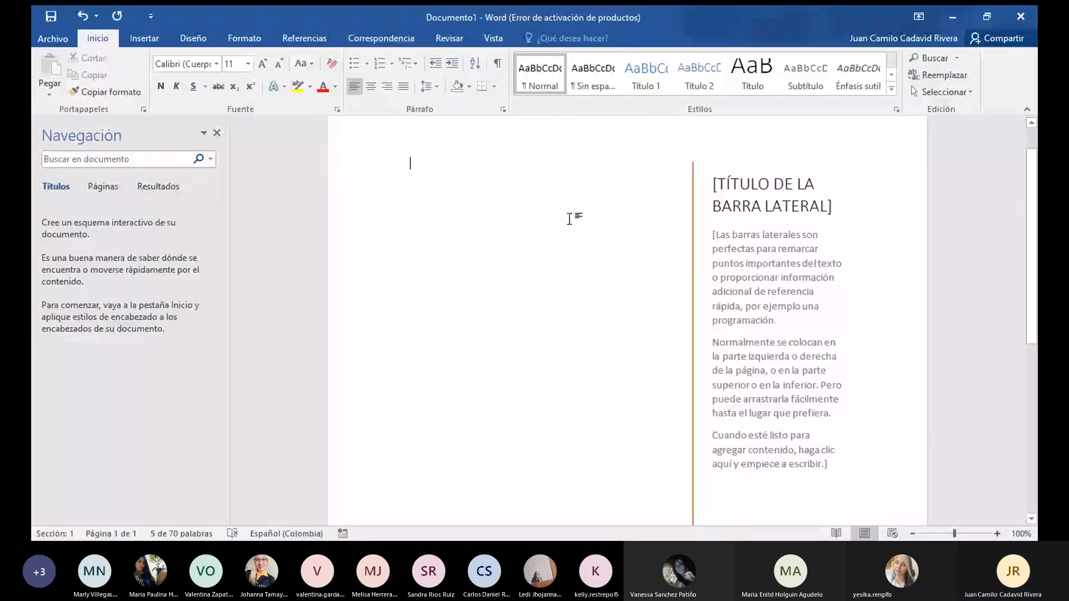
{"action": "scroll", "coordinate": [434, 398], "scroll_direction": "up", "scroll_amount": 1}
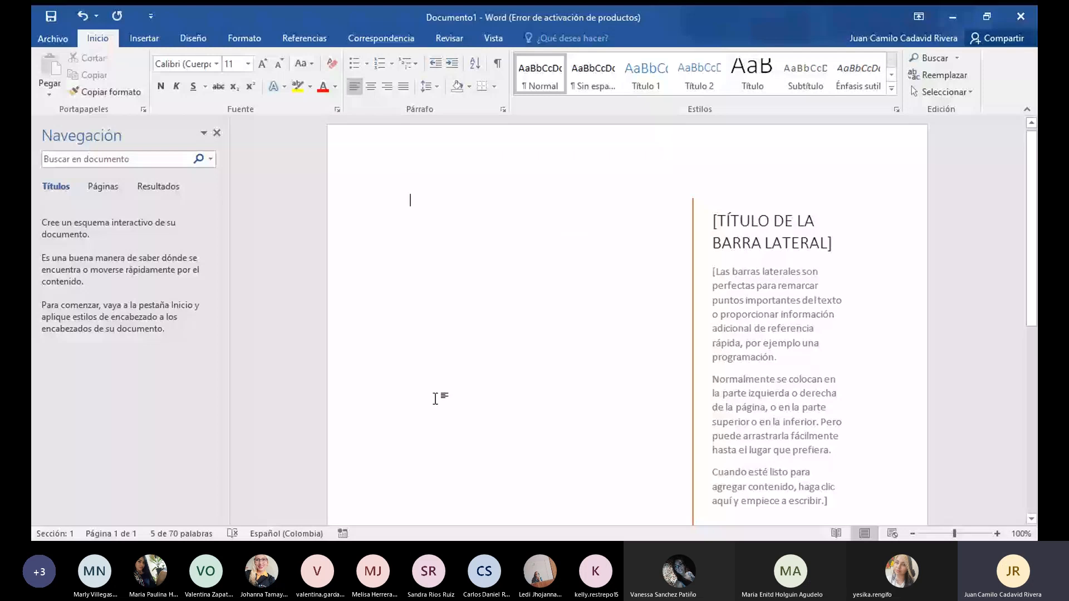
{"action": "scroll", "coordinate": [435, 399], "scroll_direction": "down", "scroll_amount": 1}
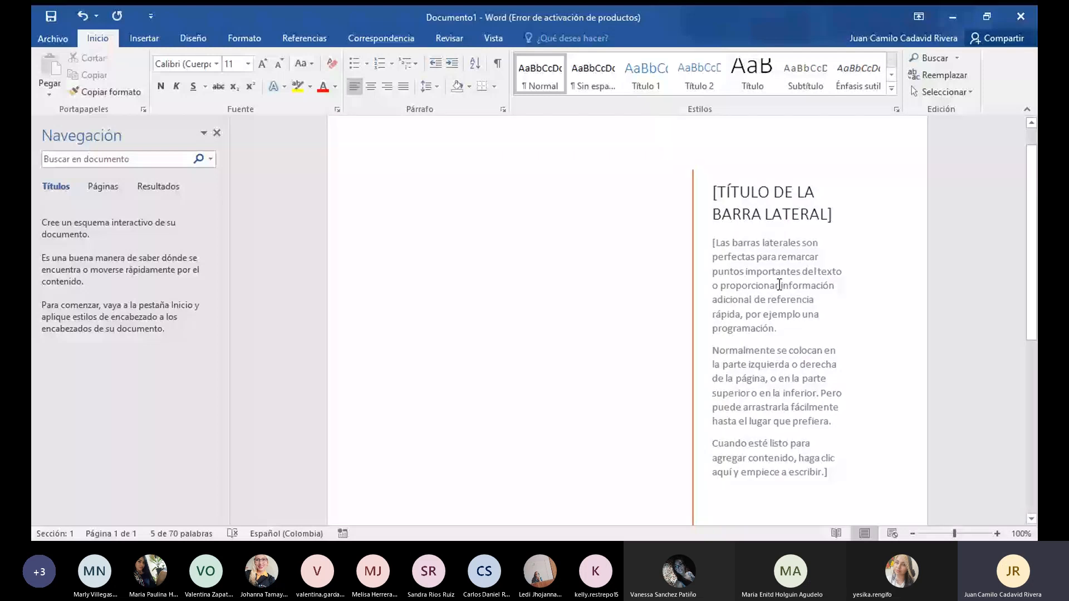
{"action": "scroll", "coordinate": [779, 285], "scroll_direction": "up", "scroll_amount": 1}
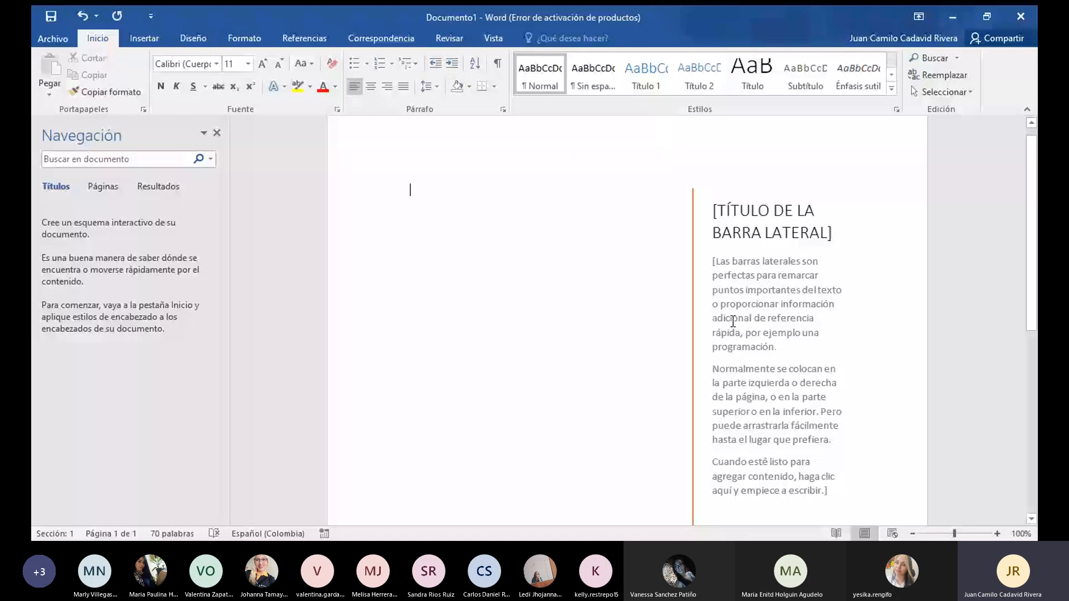
{"action": "scroll", "coordinate": [577, 371], "scroll_direction": "up", "scroll_amount": 1}
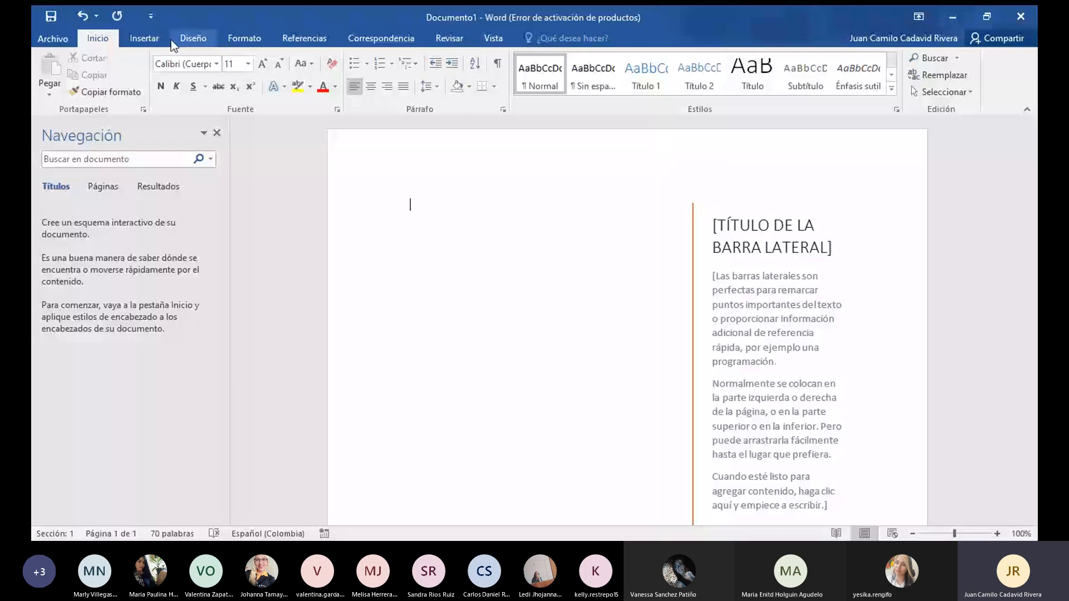
Insert a simple built-in quote text box and move it to the upper left of the page, clear of the sidebar
{"action": "left_click", "coordinate": [144, 38]}
{"action": "left_click", "coordinate": [840, 68]}
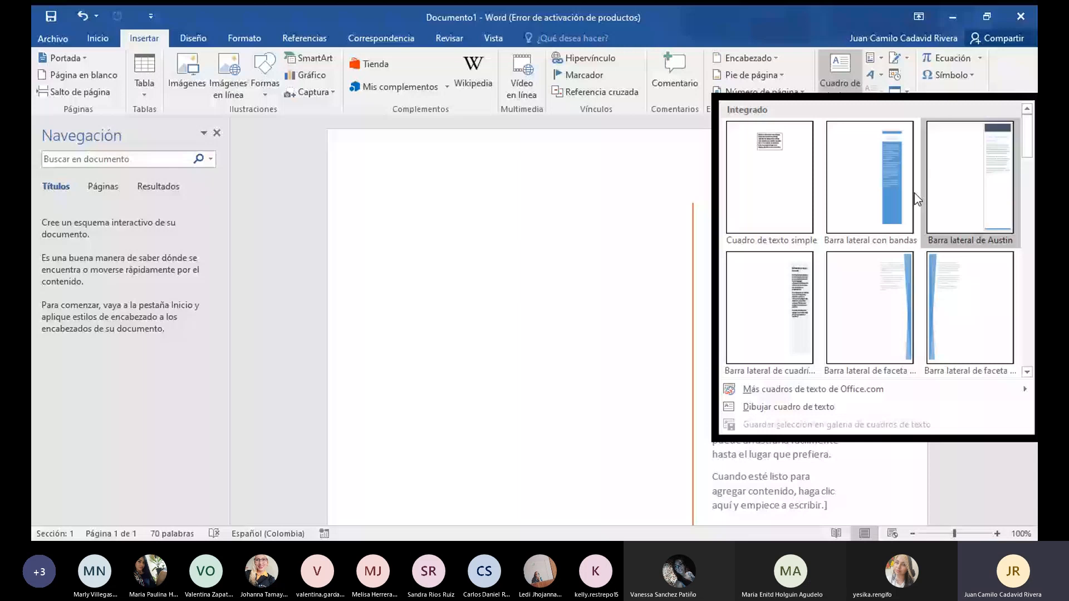
{"action": "left_click", "coordinate": [914, 192]}
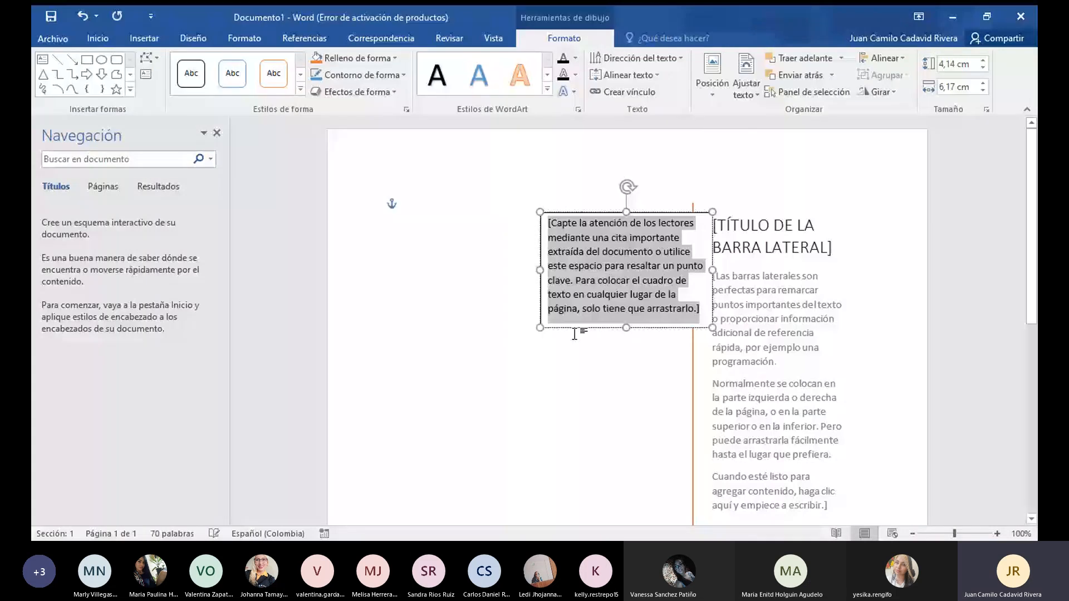
{"action": "left_click", "coordinate": [698, 213]}
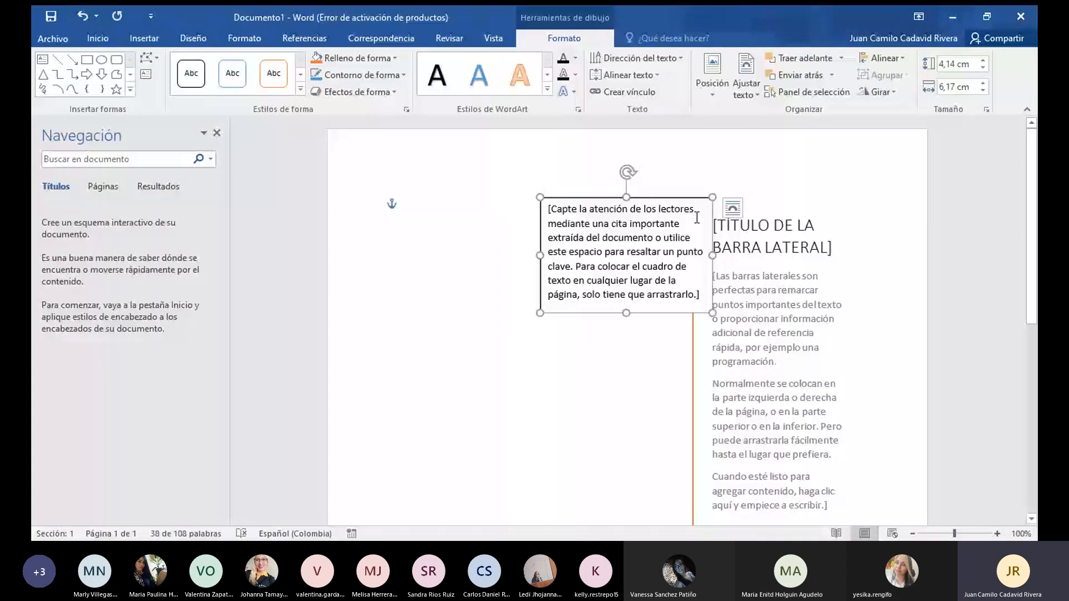
{"action": "left_click_drag", "start_coordinate": [543, 231], "coordinate": [423, 231]}
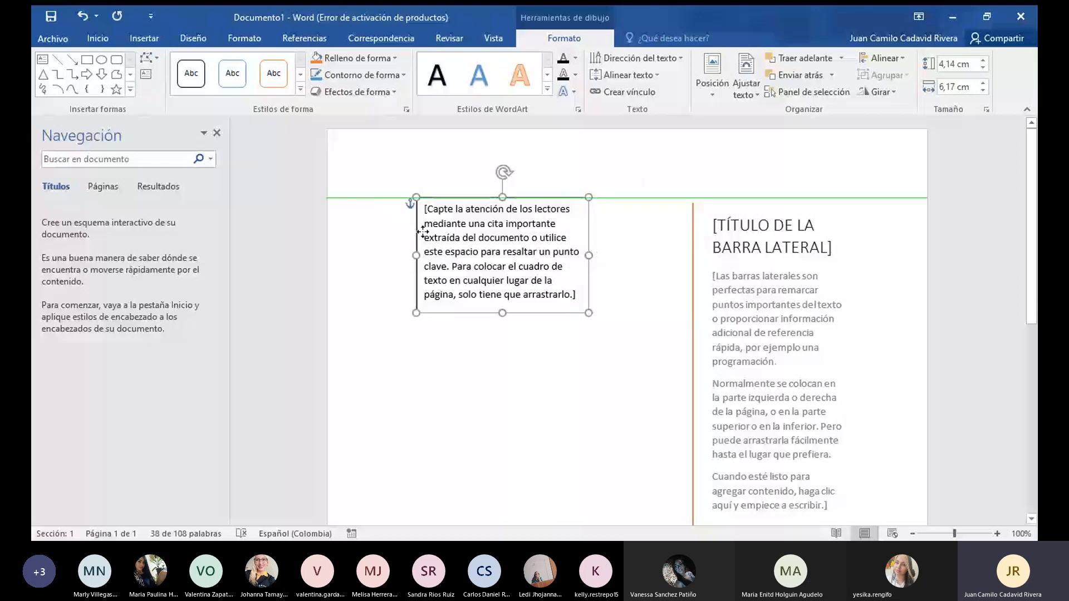
{"action": "left_click_drag", "start_coordinate": [423, 231], "coordinate": [379, 231]}
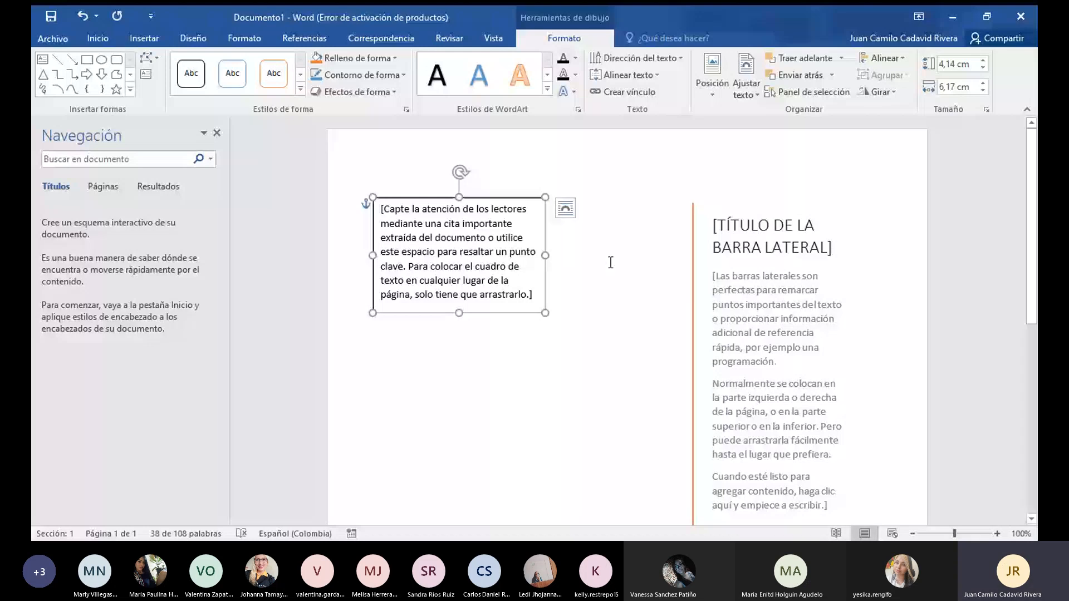
View the quote text box's layout options, close them without choosing one, and undo the last change
{"action": "left_click", "coordinate": [565, 207]}
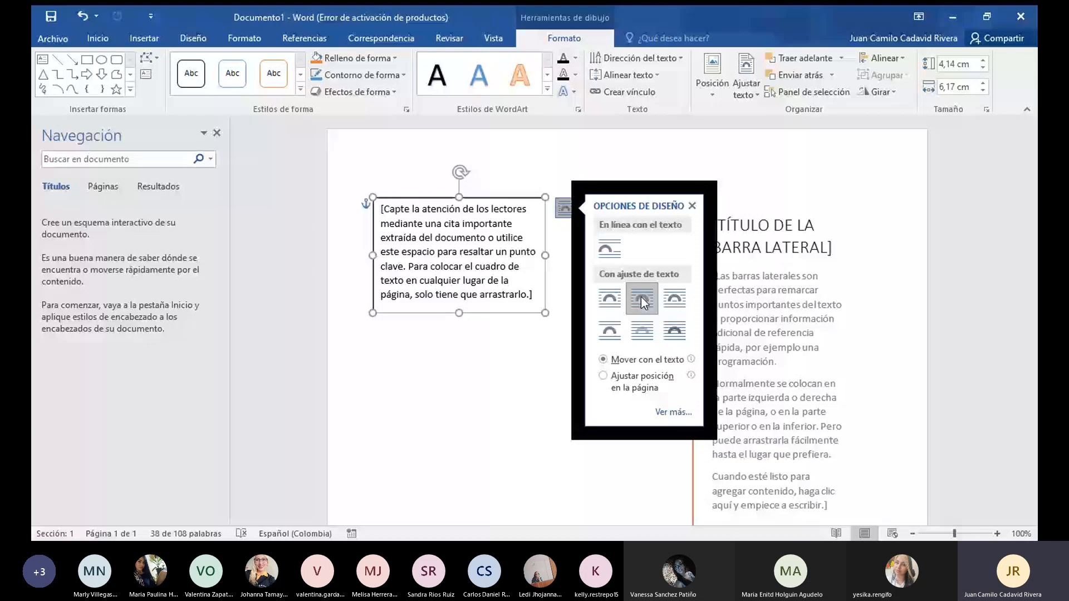
{"action": "left_click", "coordinate": [692, 205]}
{"action": "key", "text": "ctrl+z"}
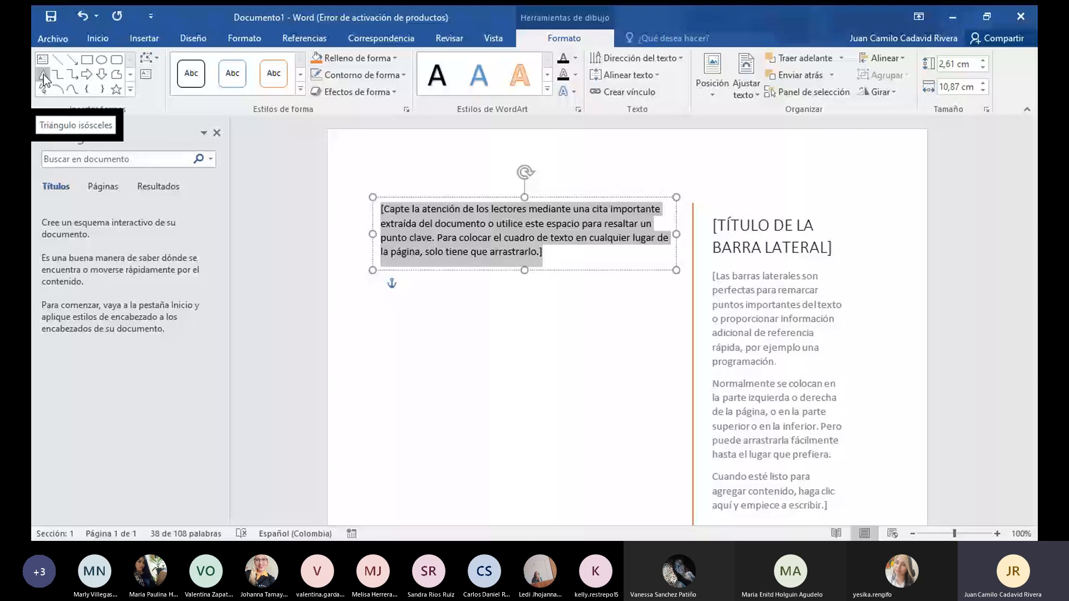
Replace the text box's placeholder with "Psicología y trabajo social", correcting the missing accent with the spelling suggestion
{"action": "type", "text": "Psicolo"}
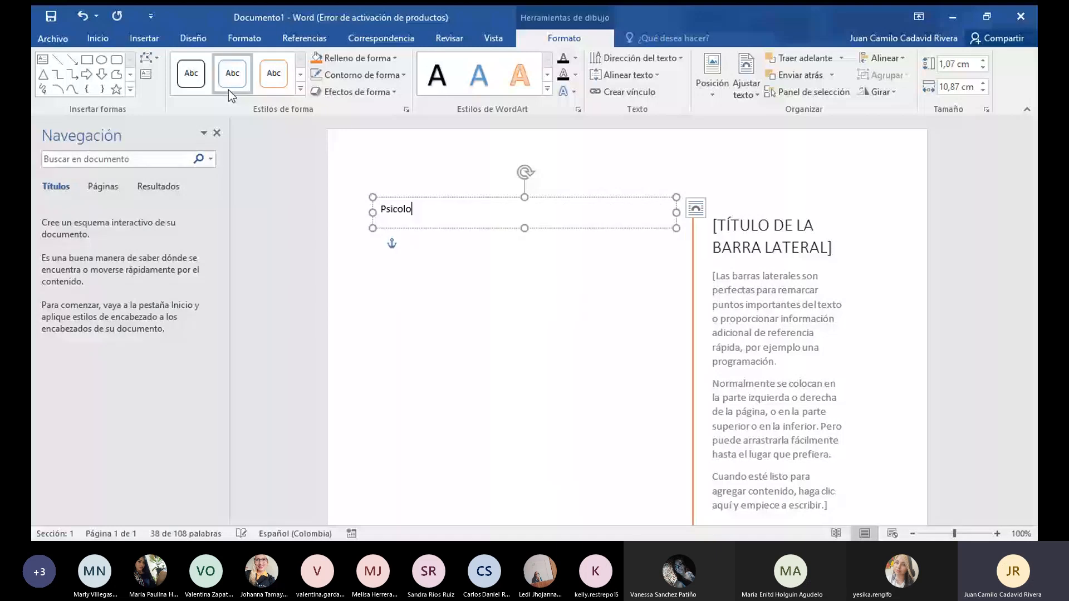
{"action": "type", "text": "gia y trabajo social"}
{"action": "right_click", "coordinate": [405, 214]}
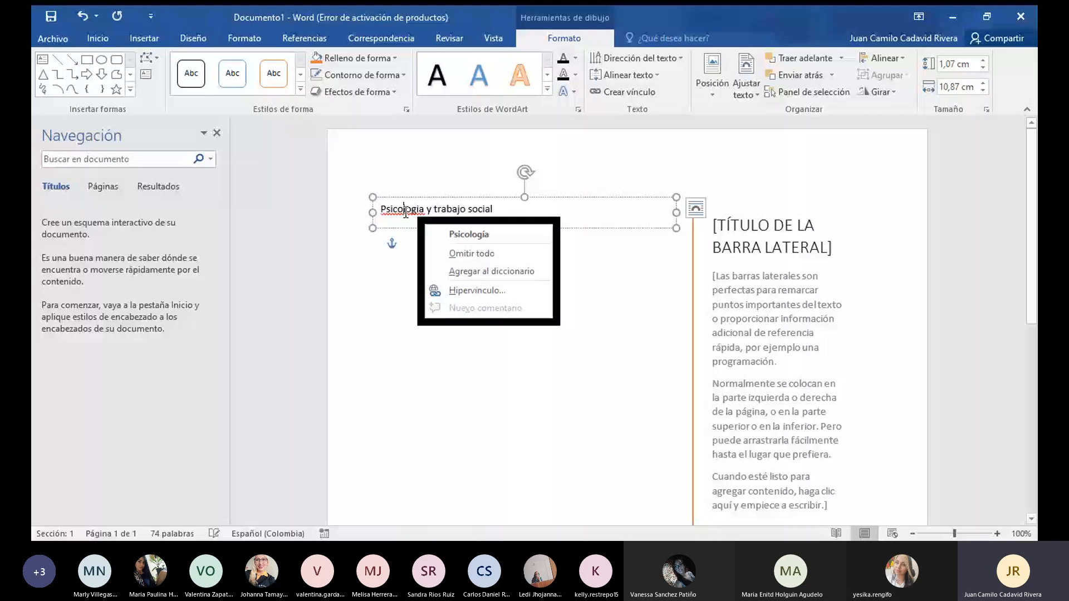
{"action": "left_click", "coordinate": [469, 234]}
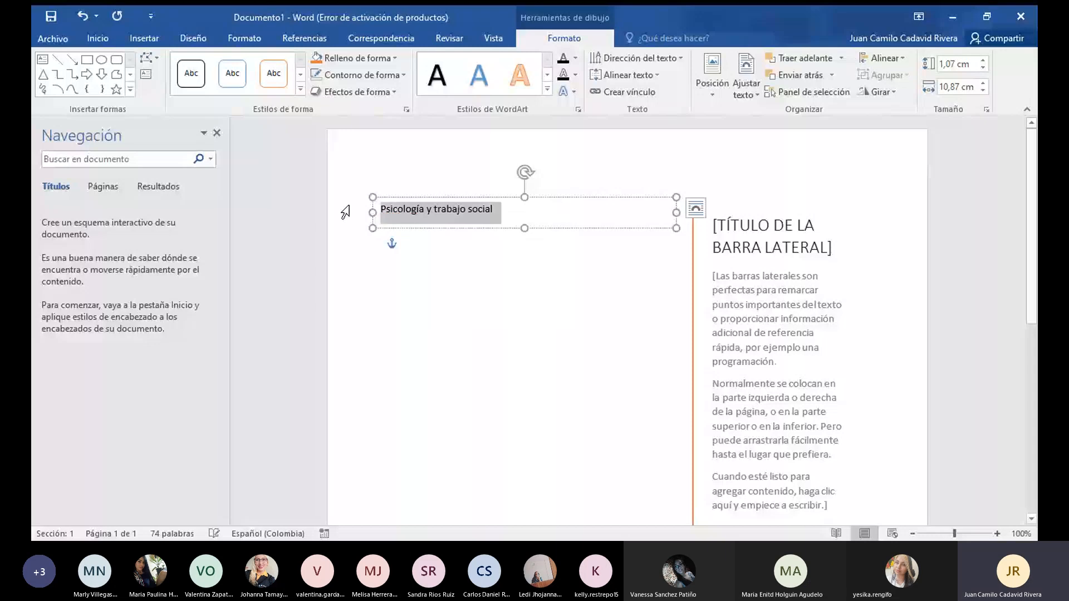
Try the plain black WordArt style on "Psicología y trabajo social" and replace it with a grey outlined one
{"action": "left_click", "coordinate": [126, 39]}
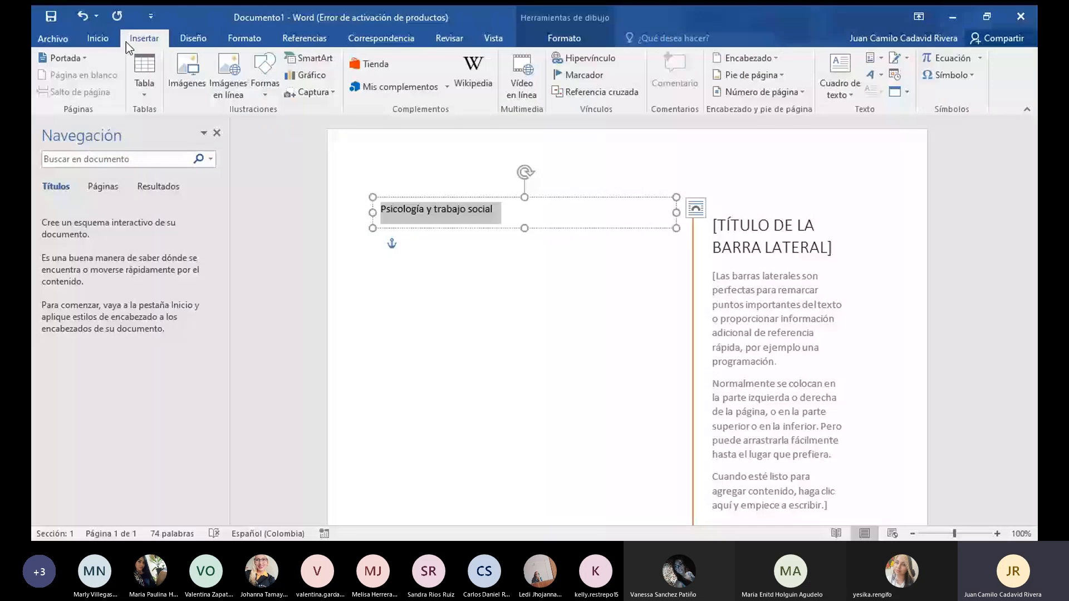
{"action": "left_click", "coordinate": [564, 38]}
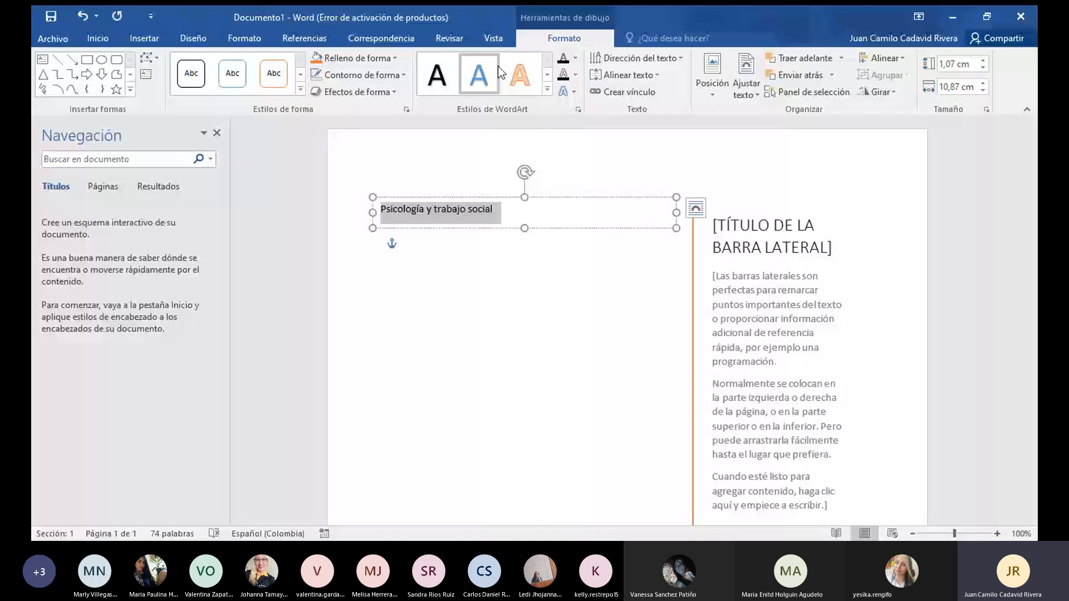
{"action": "left_click", "coordinate": [439, 76]}
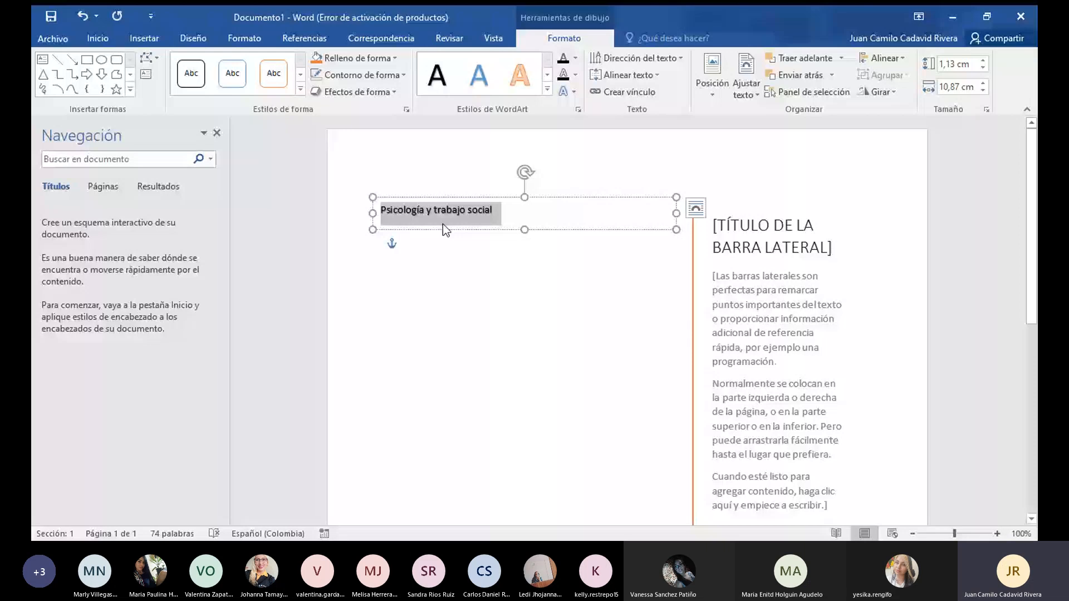
{"action": "left_click", "coordinate": [453, 161]}
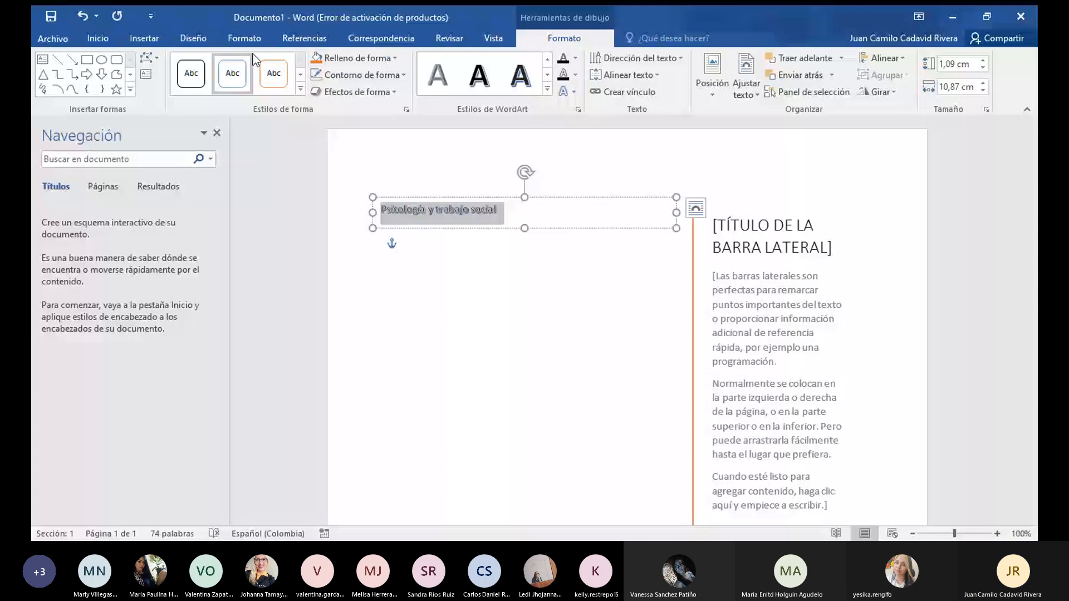
Enlarge "Psicología y trabajo social" until it spans the width of its text box on one line
{"action": "left_click", "coordinate": [98, 38]}
{"action": "left_click", "coordinate": [263, 65]}
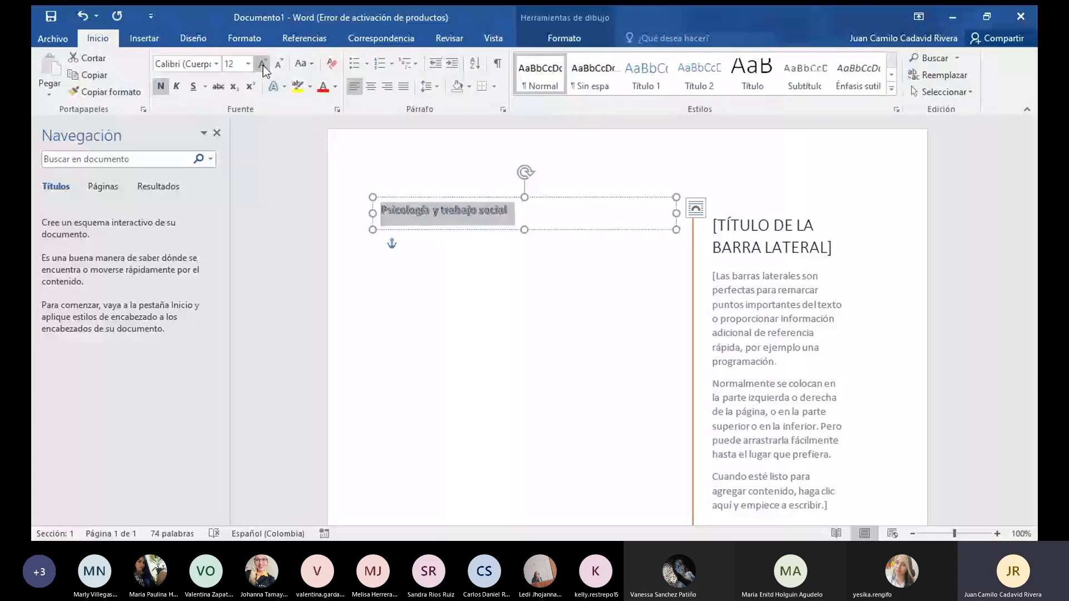
{"action": "left_click", "coordinate": [263, 65]}
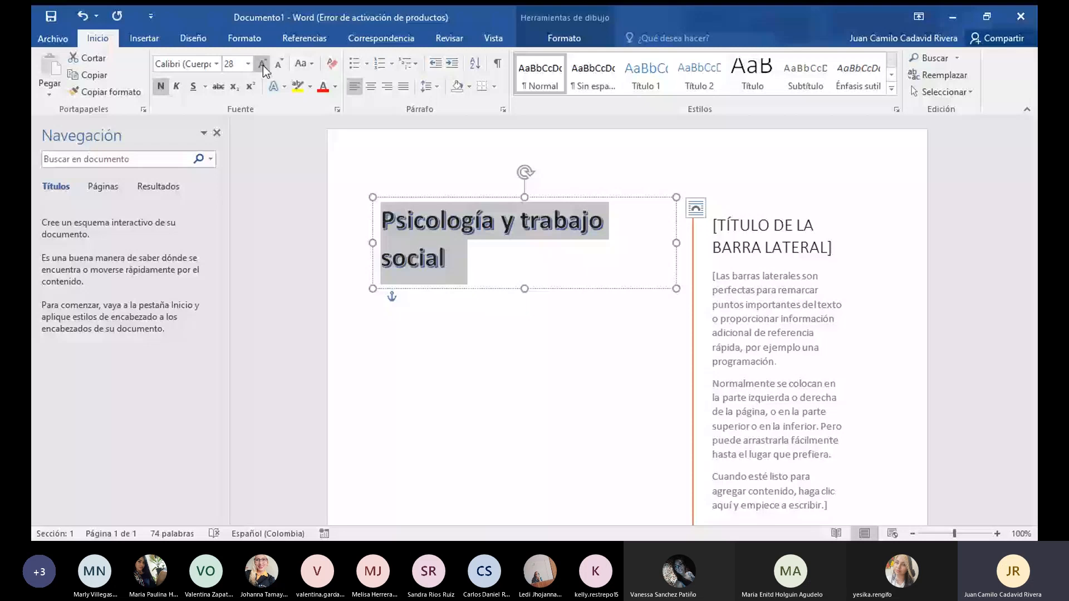
Replace the sidebar's title placeholder with "ACERCA DEL TEMA DE CLASE"
{"action": "left_click", "coordinate": [747, 246]}
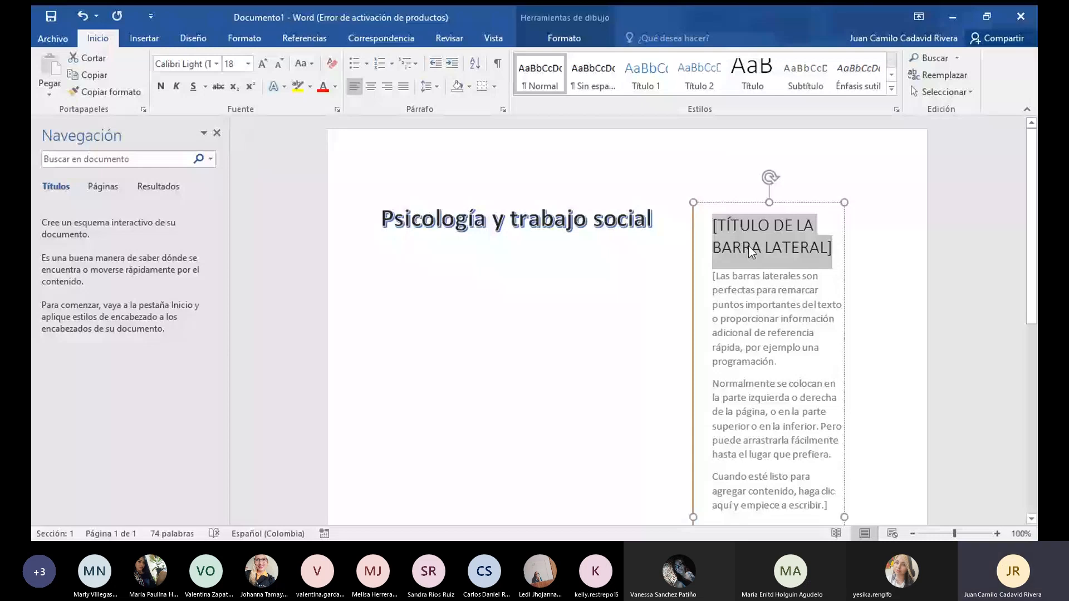
{"action": "left_click", "coordinate": [776, 244]}
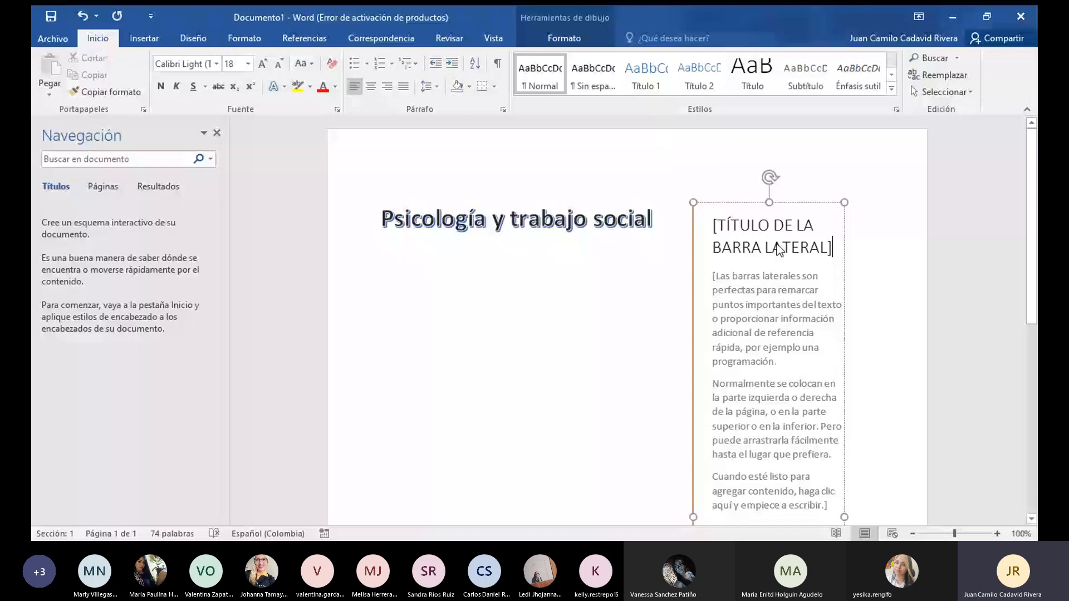
{"action": "type", "text": "ACERCA"}
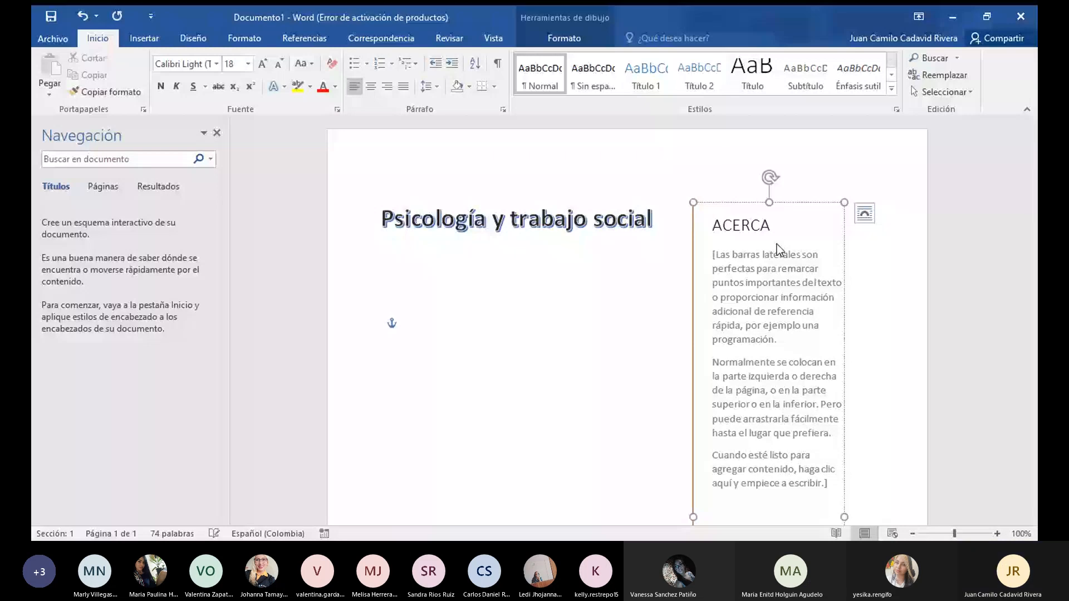
{"action": "type", "text": " DEL TEMA DE CLASE"}
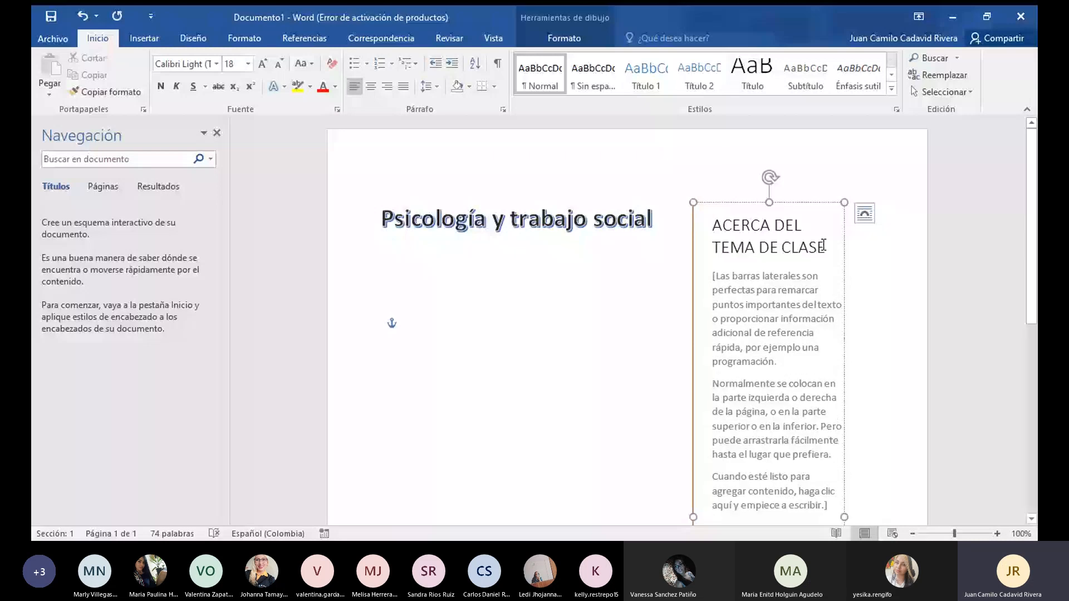
Apply a blue-outlined WordArt style to the sidebar title about the class topic
{"action": "triple_click", "coordinate": [823, 246]}
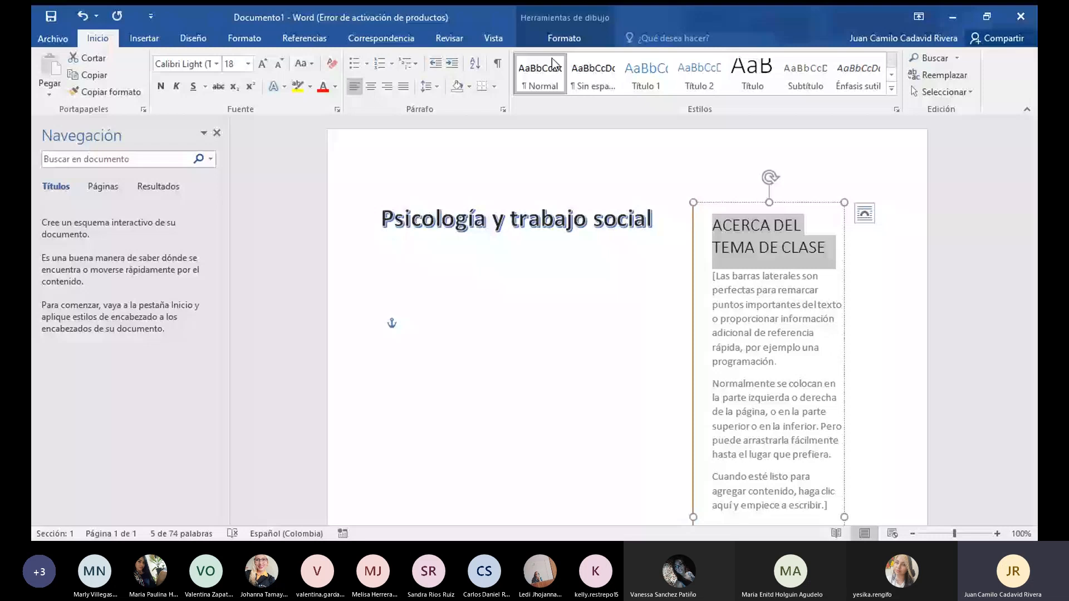
{"action": "left_click", "coordinate": [564, 38]}
{"action": "left_click", "coordinate": [588, 90]}
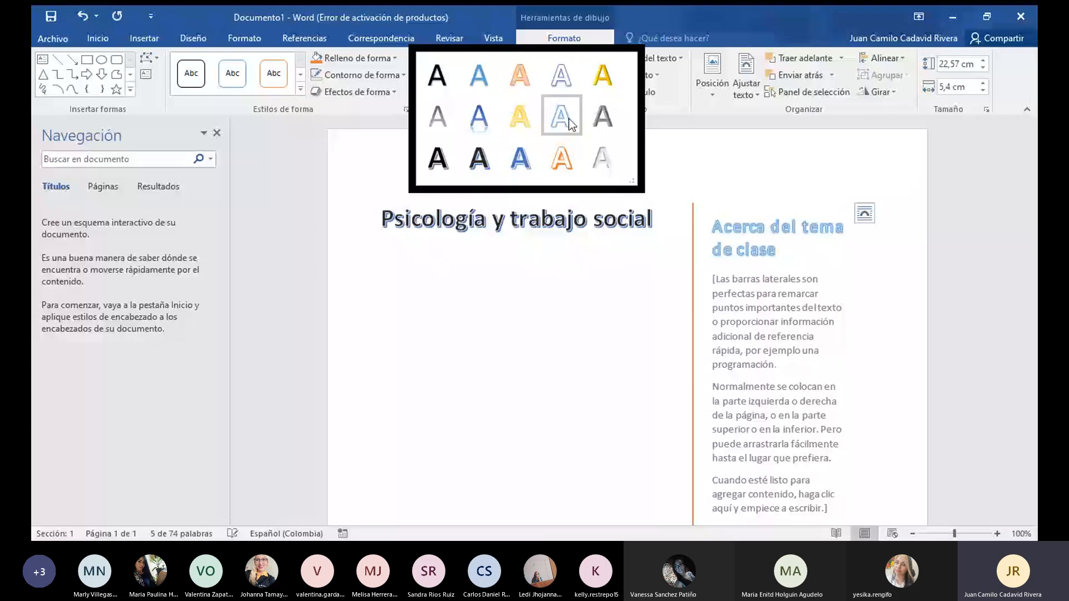
{"action": "left_click", "coordinate": [475, 166]}
{"action": "left_click", "coordinate": [890, 317]}
{"action": "scroll", "coordinate": [817, 274], "scroll_direction": "down", "scroll_amount": 4}
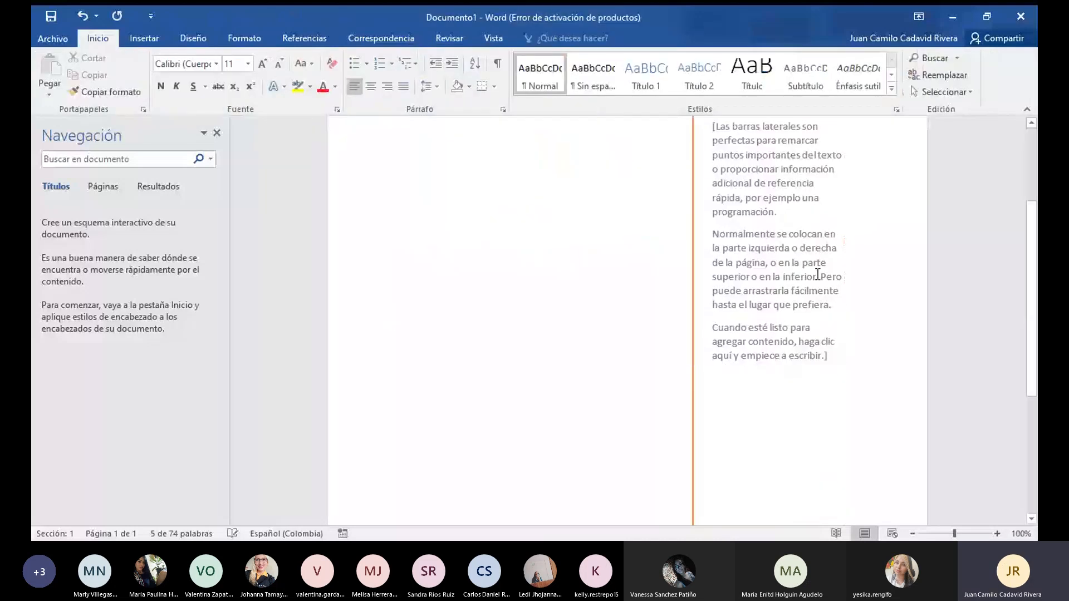
{"action": "scroll", "coordinate": [817, 275], "scroll_direction": "up", "scroll_amount": 4}
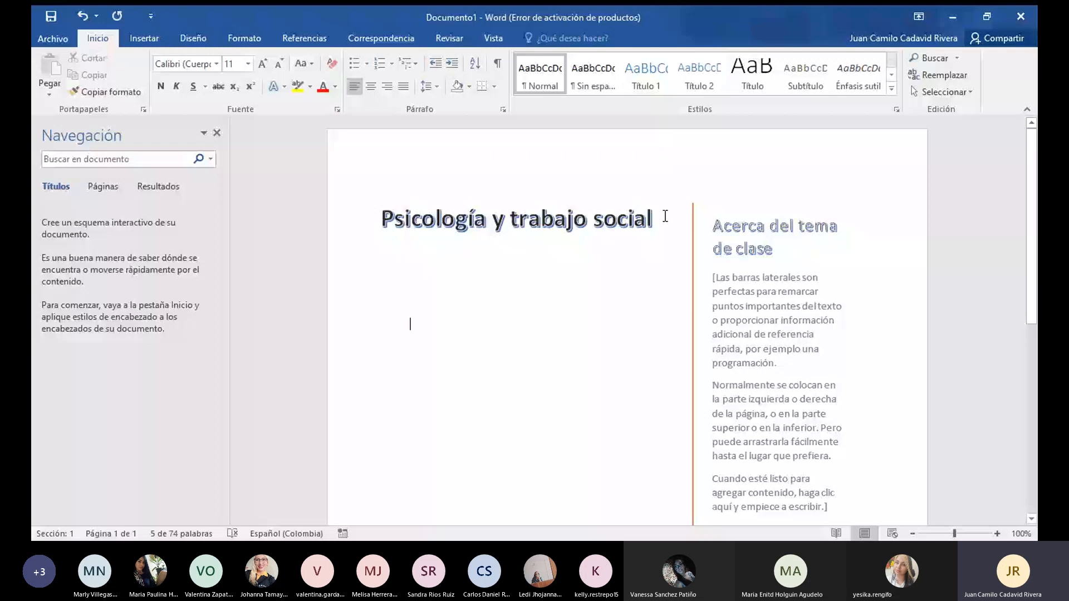
Add an empty line in the sidebar below its last placeholder paragraph
{"action": "left_click", "coordinate": [779, 229]}
{"action": "scroll", "coordinate": [736, 412], "scroll_direction": "down", "scroll_amount": 4}
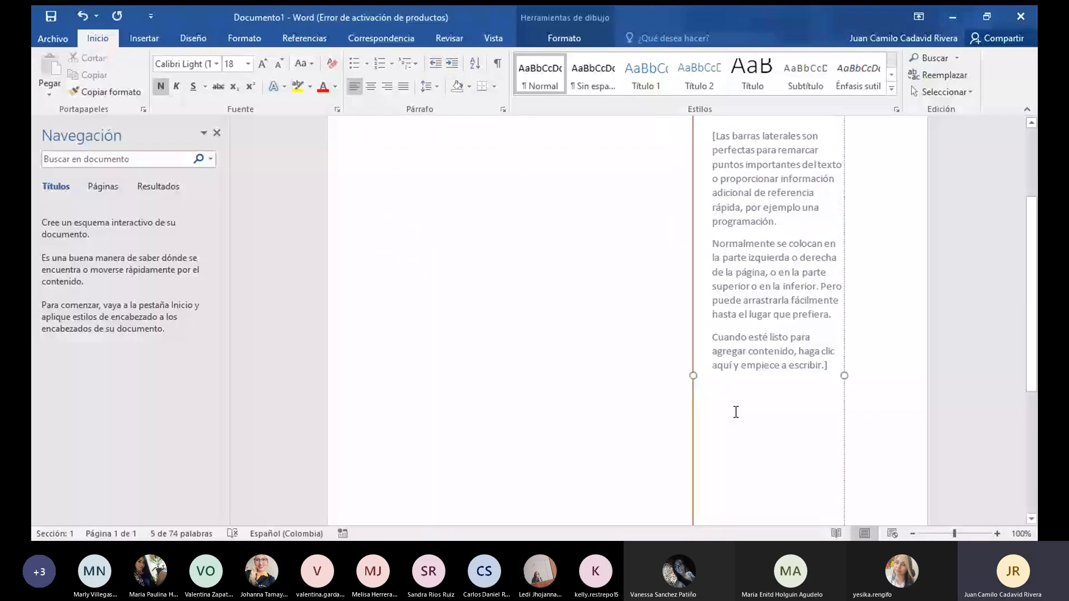
{"action": "scroll", "coordinate": [807, 290], "scroll_direction": "down", "scroll_amount": 3}
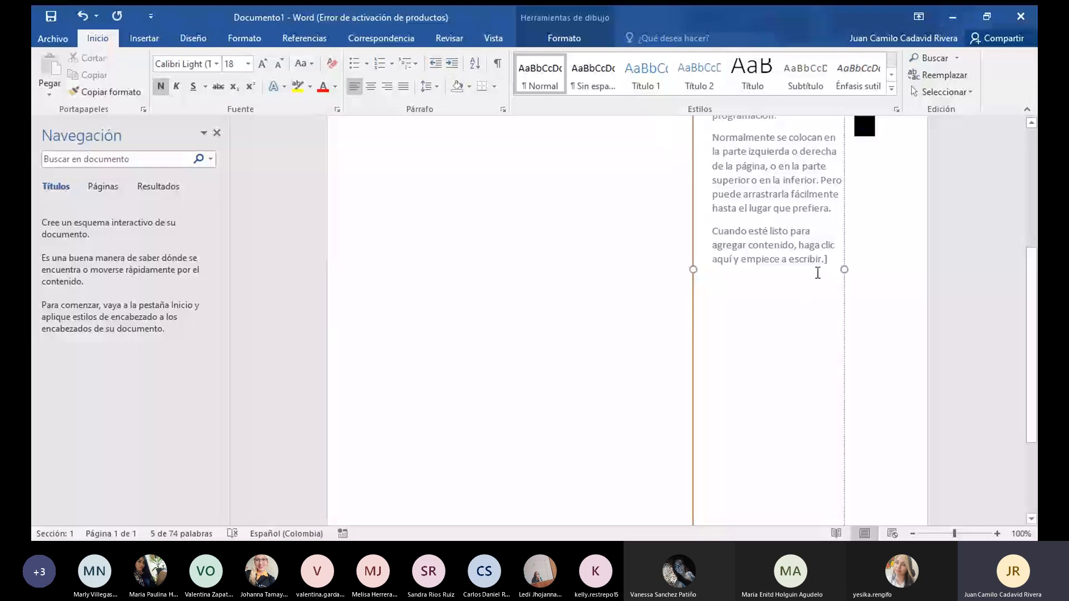
{"action": "left_click", "coordinate": [817, 273]}
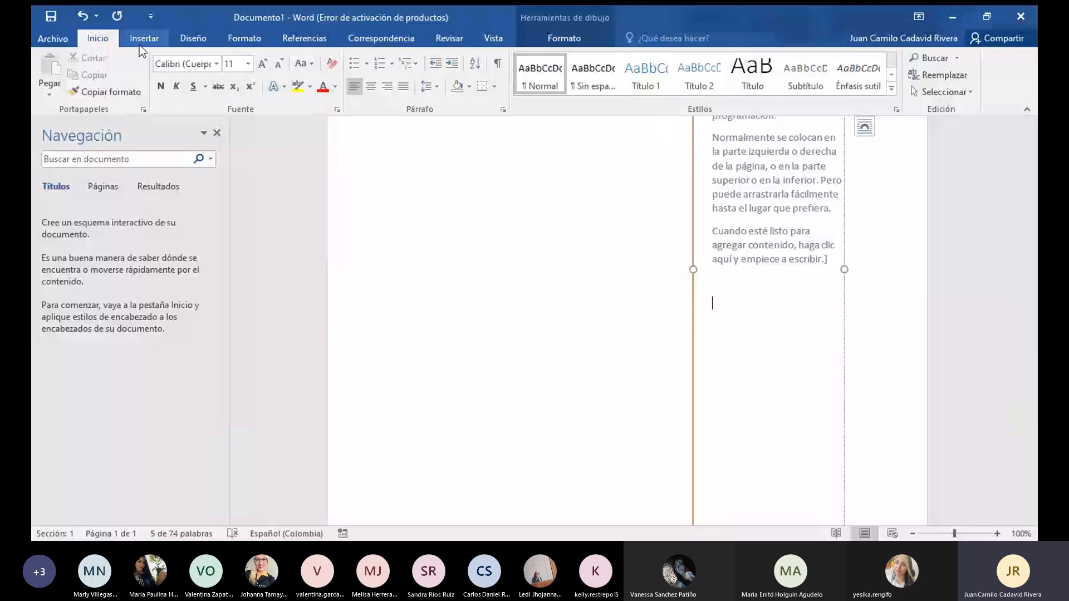
{"action": "left_click", "coordinate": [139, 44]}
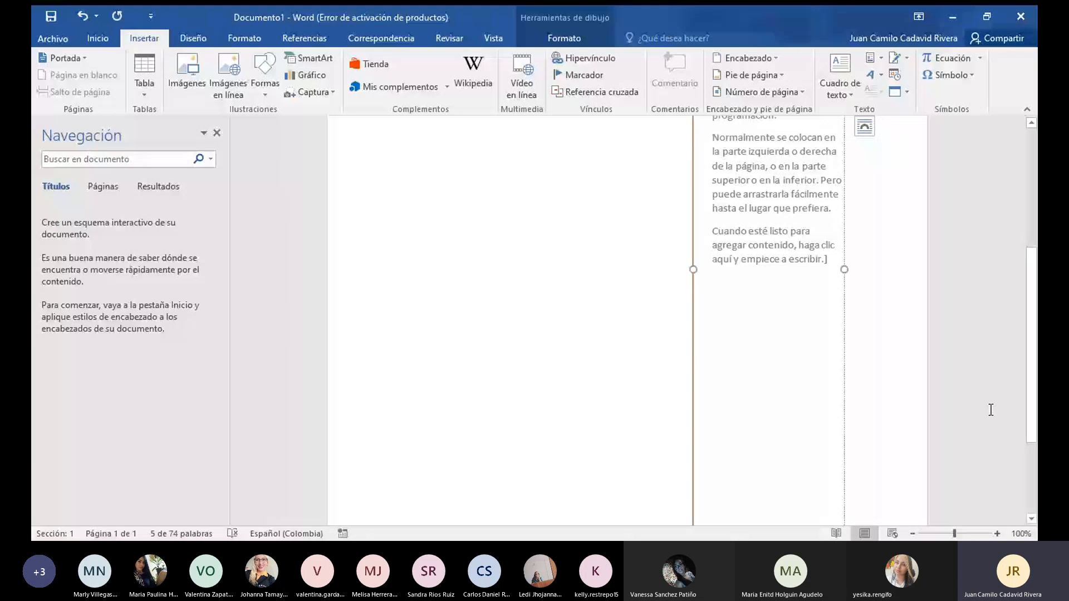
{"action": "scroll", "coordinate": [489, 132], "scroll_direction": "up", "scroll_amount": 4}
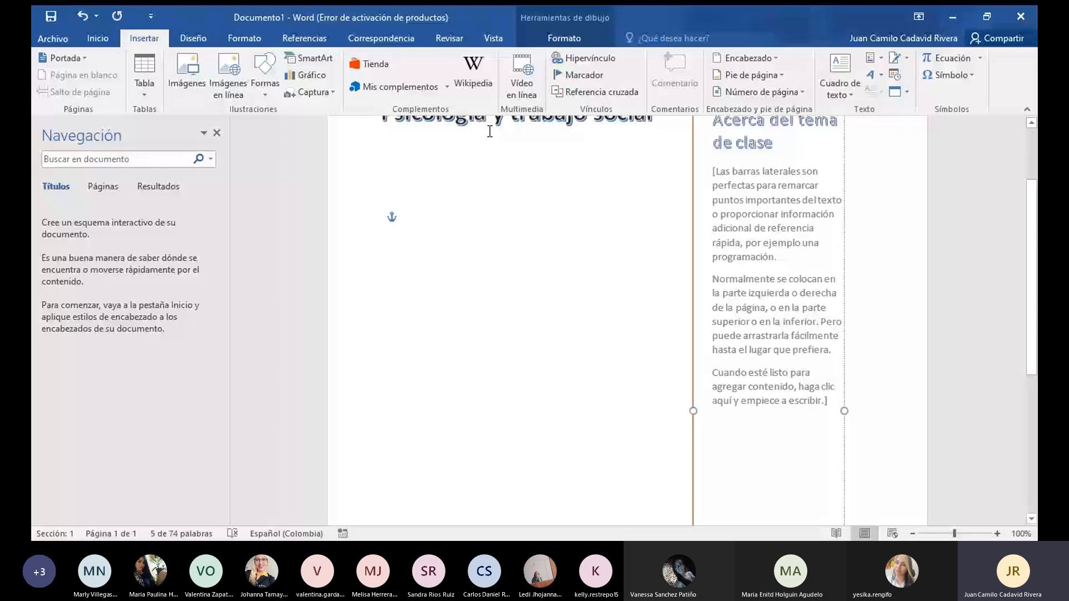
{"action": "scroll", "coordinate": [489, 131], "scroll_direction": "down", "scroll_amount": 2}
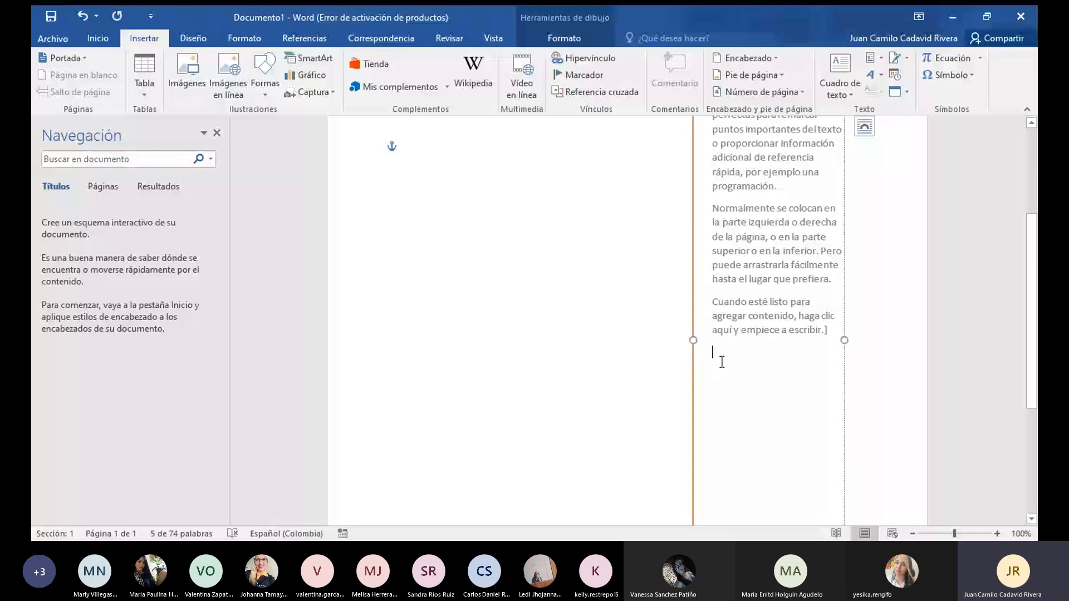
{"action": "key", "text": "ctrl+a"}
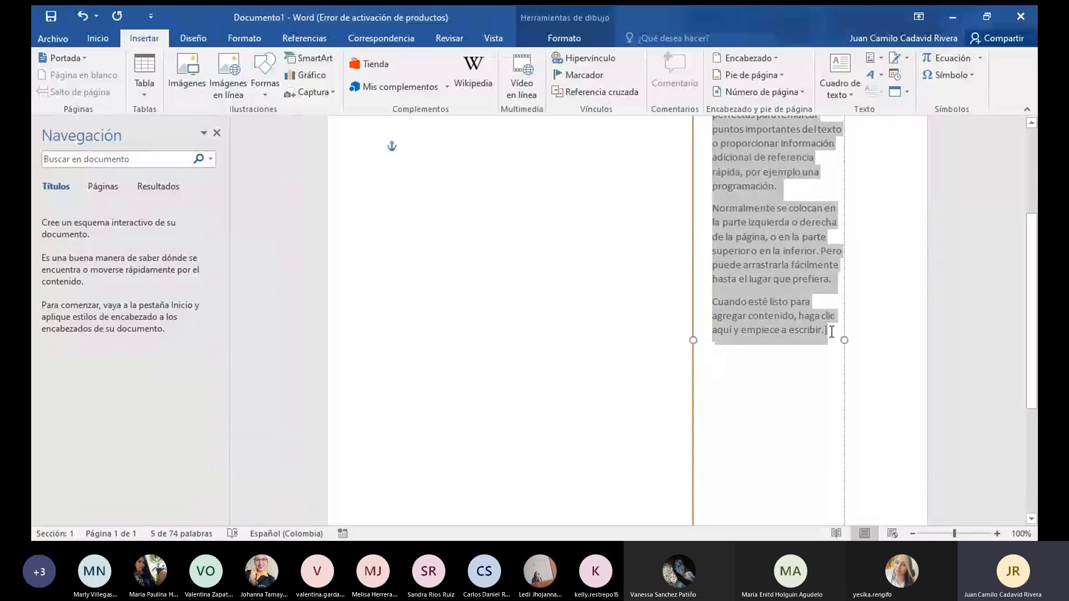
{"action": "left_click", "coordinate": [831, 332]}
{"action": "key", "text": "Return"}
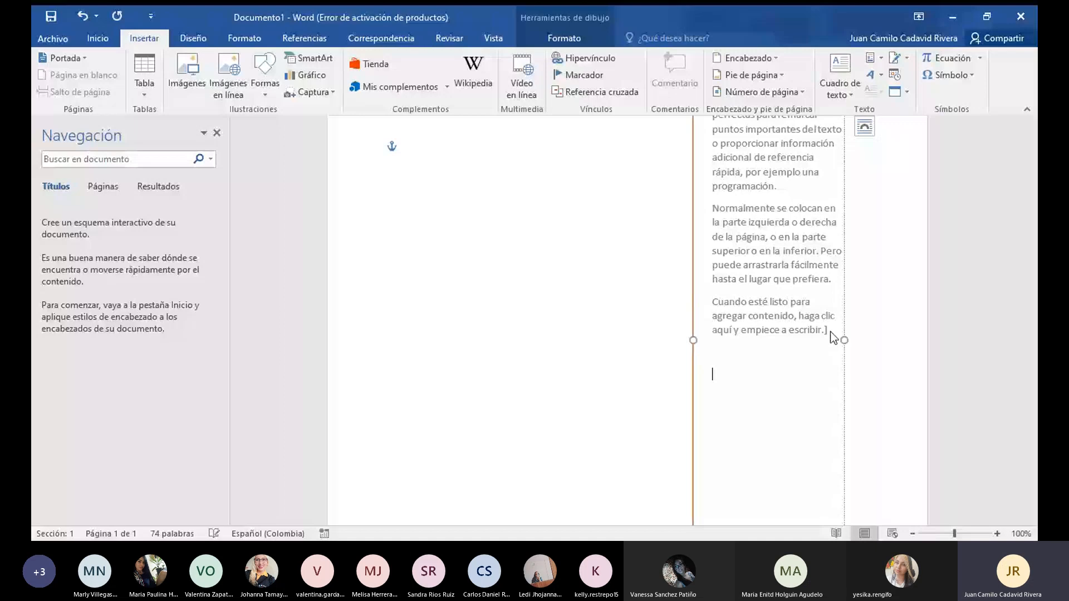
Insert the black-and-white cycling photo on the empty line below the sidebar text and deselect it
{"action": "scroll", "coordinate": [671, 232], "scroll_direction": "up", "scroll_amount": 2}
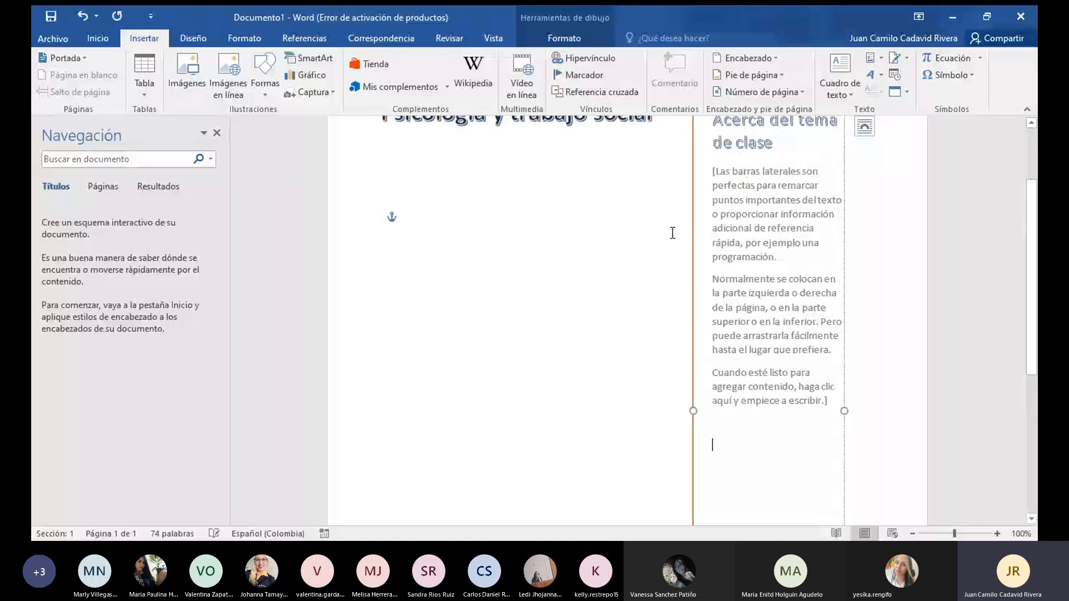
{"action": "left_click", "coordinate": [185, 77]}
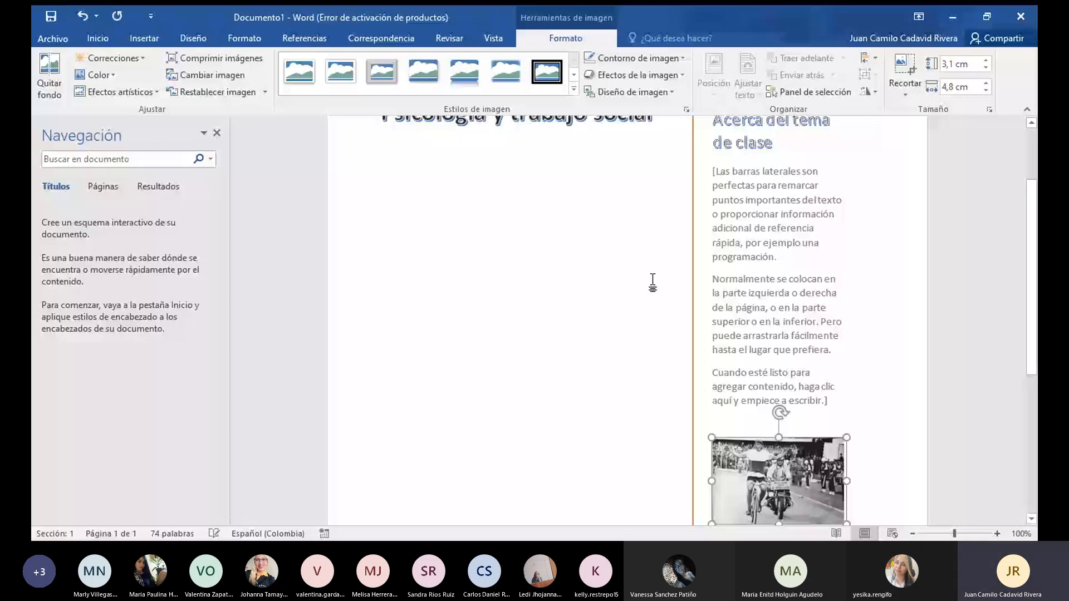
{"action": "left_click", "coordinate": [652, 282]}
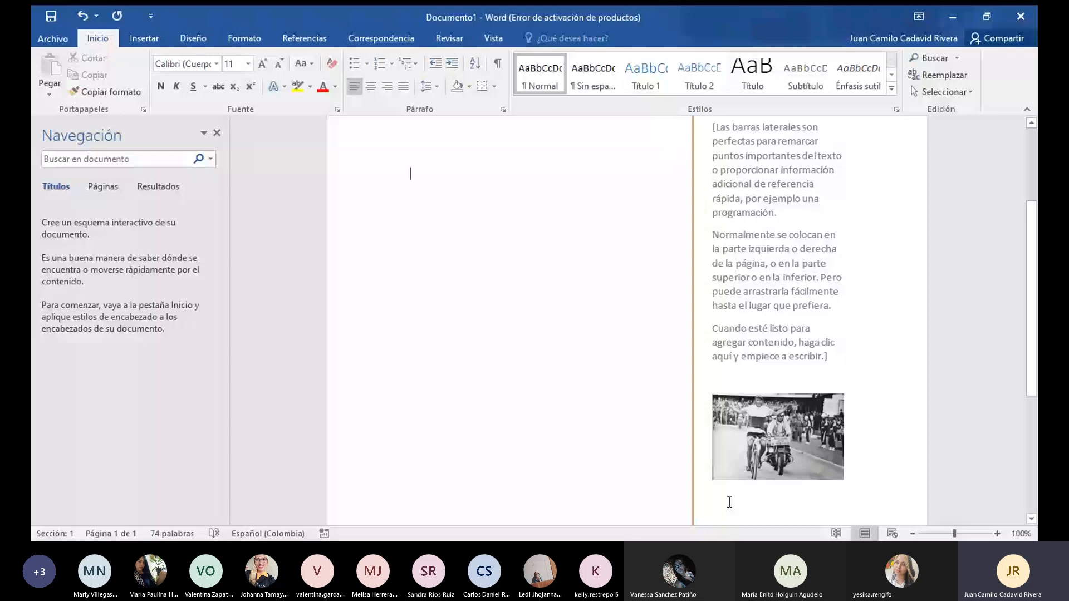
{"action": "scroll", "coordinate": [828, 166], "scroll_direction": "up", "scroll_amount": 1}
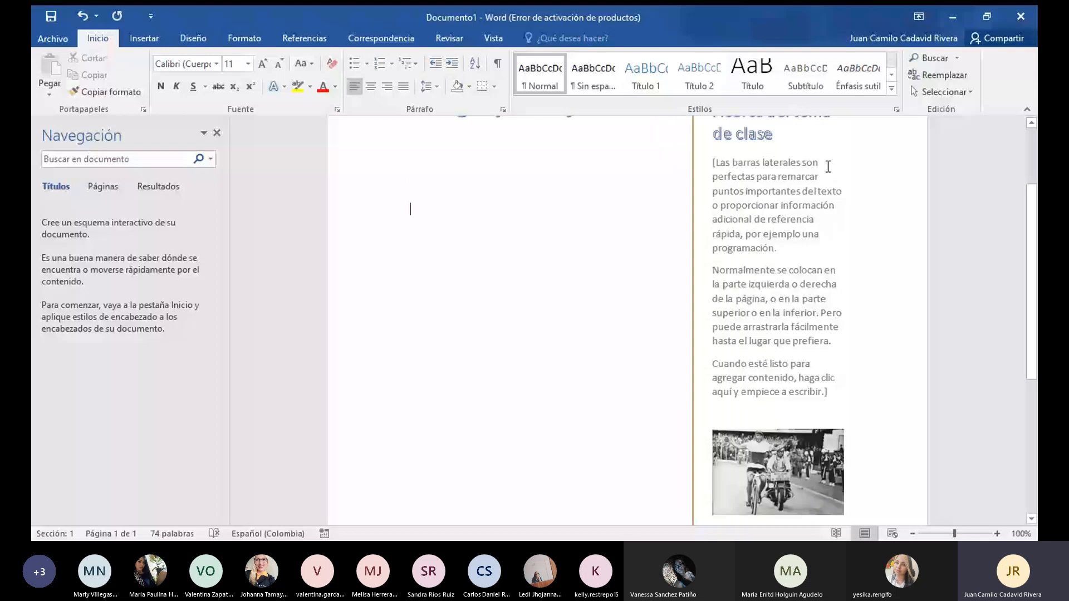
Select the sidebar photo, look over the picture formatting options, and deselect it
{"action": "scroll", "coordinate": [828, 166], "scroll_direction": "down", "scroll_amount": 2}
{"action": "left_click", "coordinate": [801, 404]}
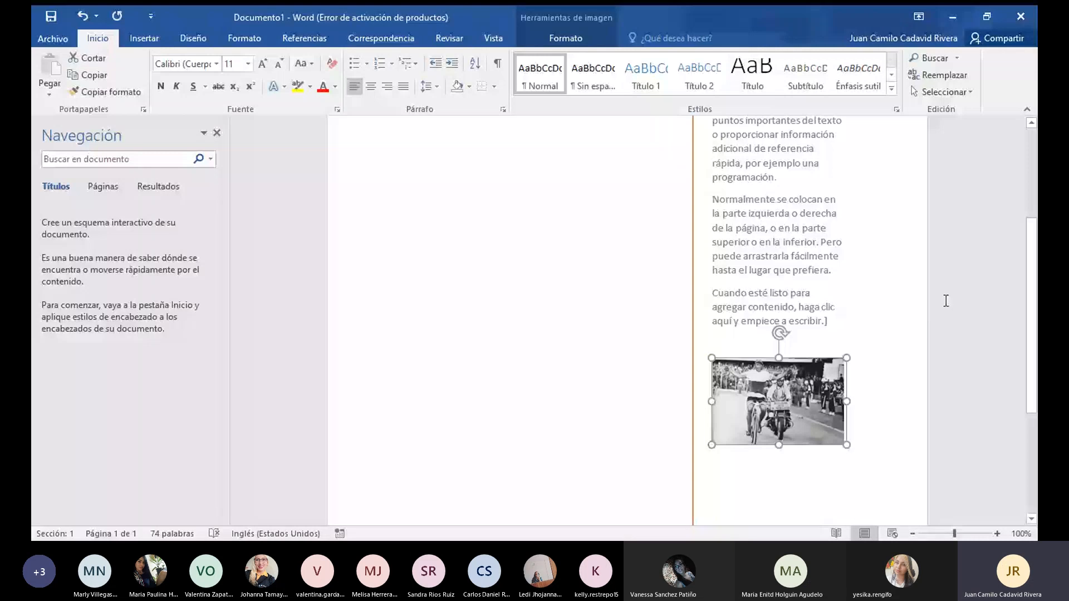
{"action": "left_click", "coordinate": [565, 37]}
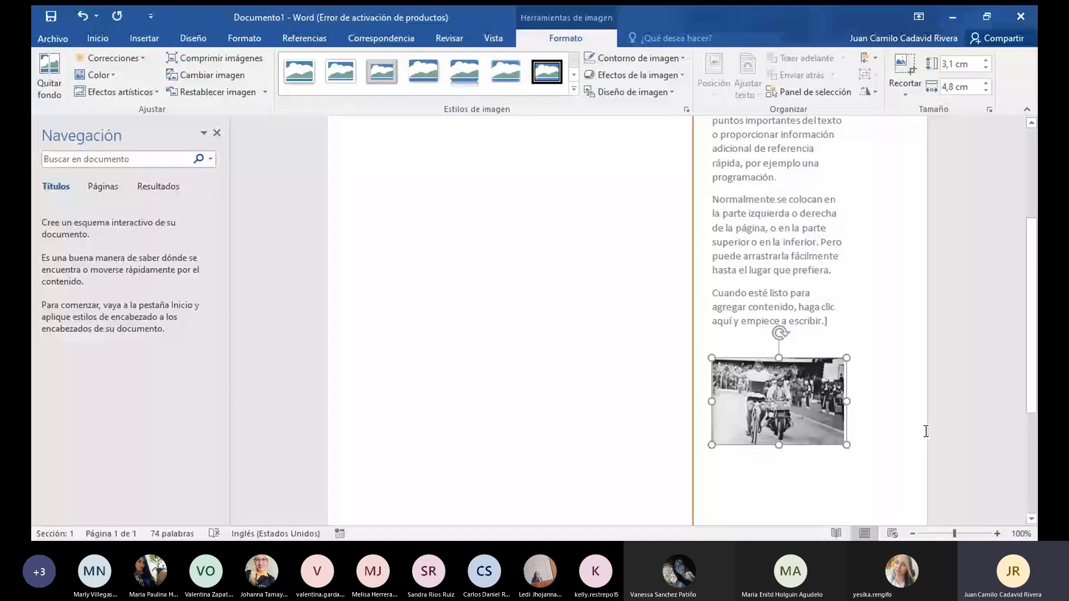
{"action": "scroll", "coordinate": [926, 432], "scroll_direction": "down", "scroll_amount": 1}
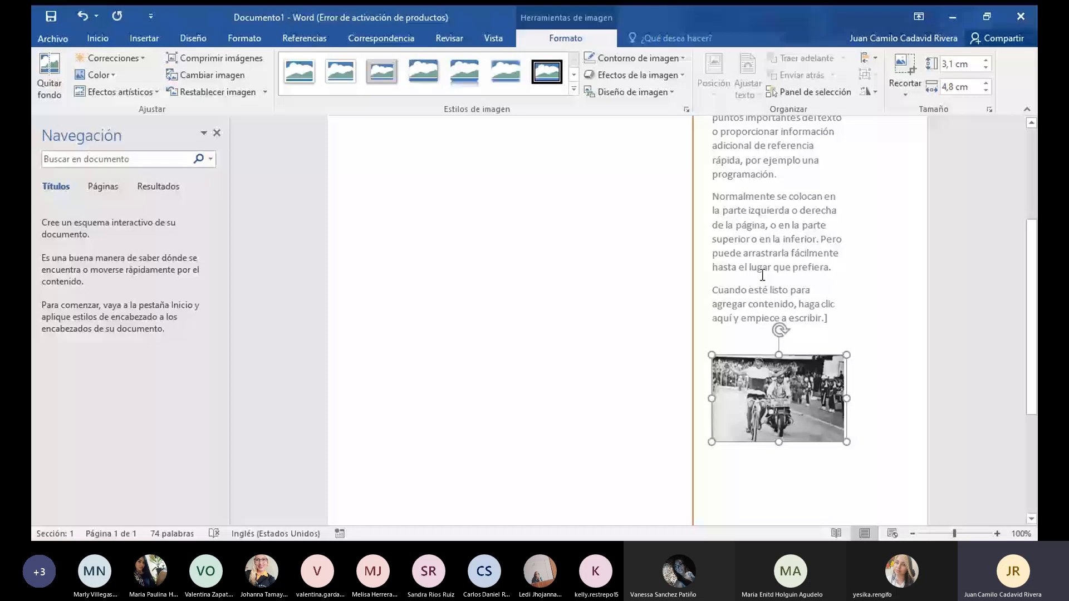
{"action": "left_click", "coordinate": [534, 278]}
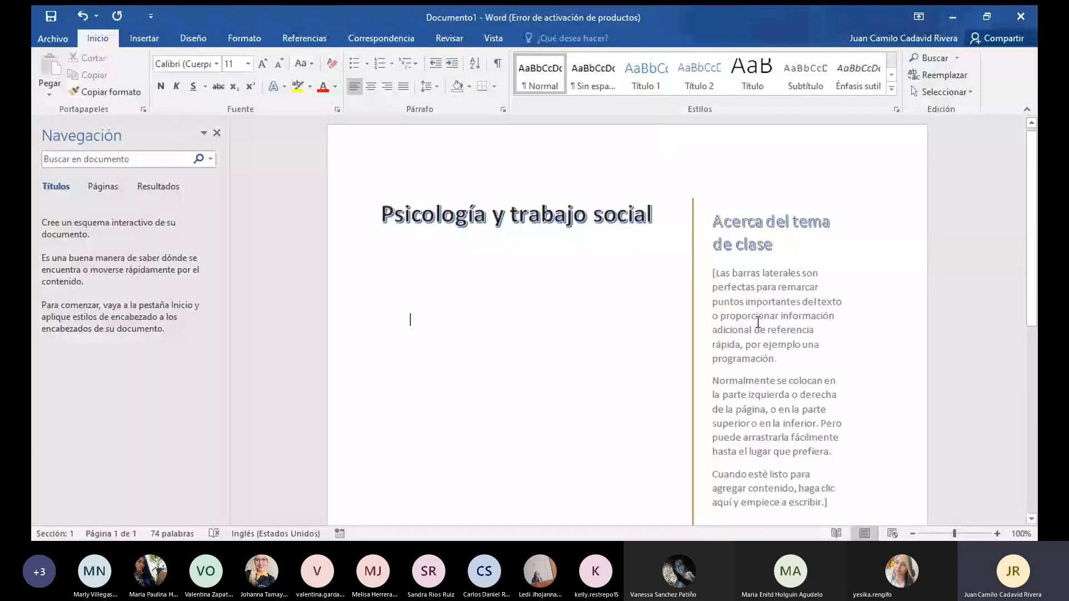
Place the text cursor in the body area directly below the "Psicología y trabajo social" heading
{"action": "scroll", "coordinate": [390, 250], "scroll_direction": "down", "scroll_amount": 2}
{"action": "left_click", "coordinate": [376, 198]}
{"action": "left_click", "coordinate": [395, 224]}
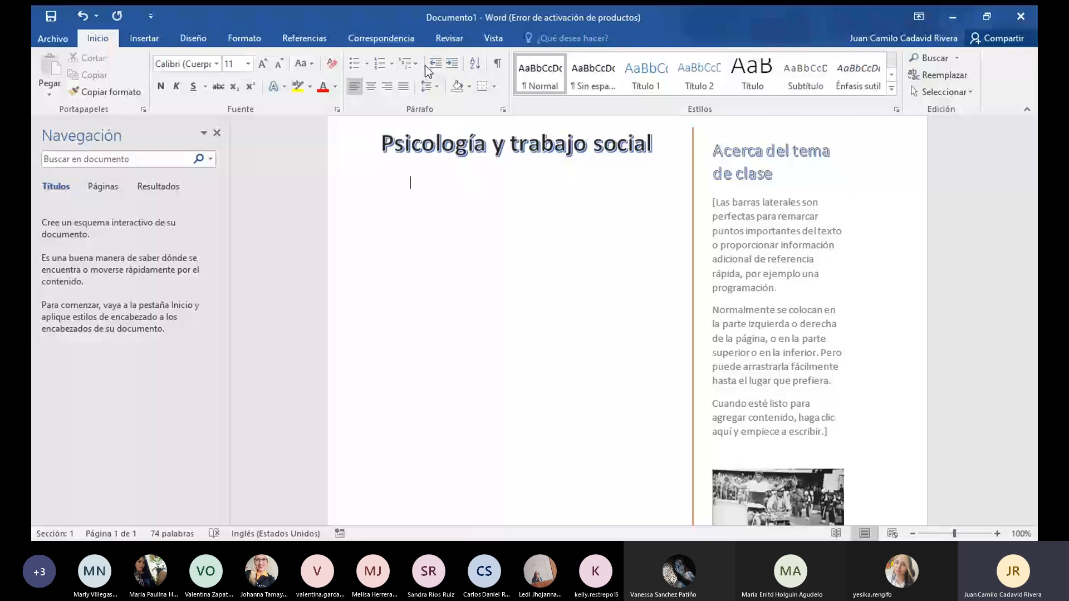
{"action": "scroll", "coordinate": [415, 295], "scroll_direction": "up", "scroll_amount": 2}
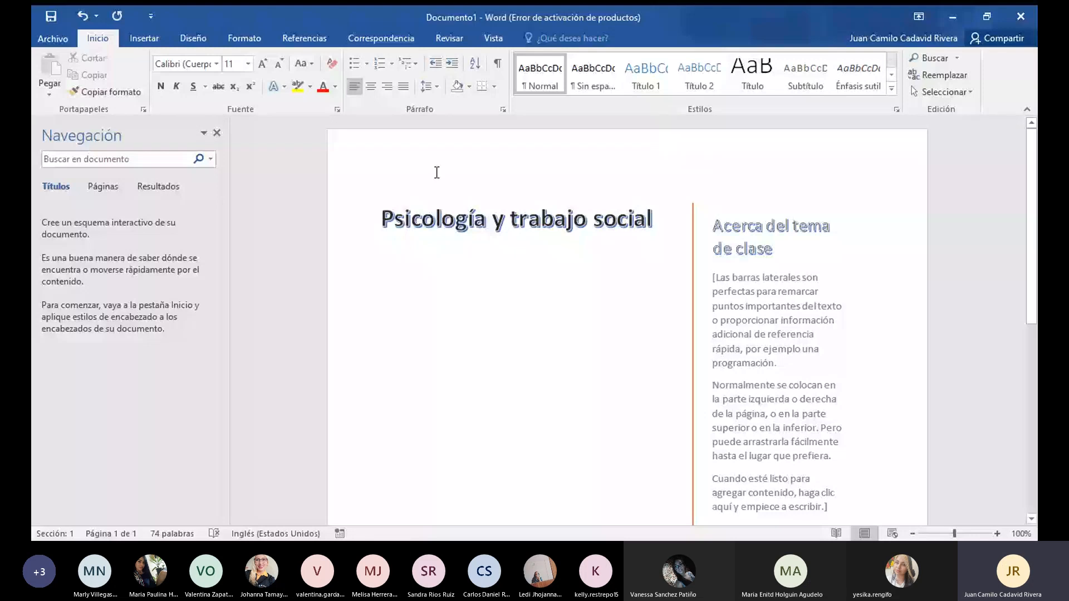
Modify the Normal style's paragraph format to use a special first-line indent (Primera línea) of 1 cm
{"action": "right_click", "coordinate": [567, 90]}
{"action": "left_click", "coordinate": [599, 115]}
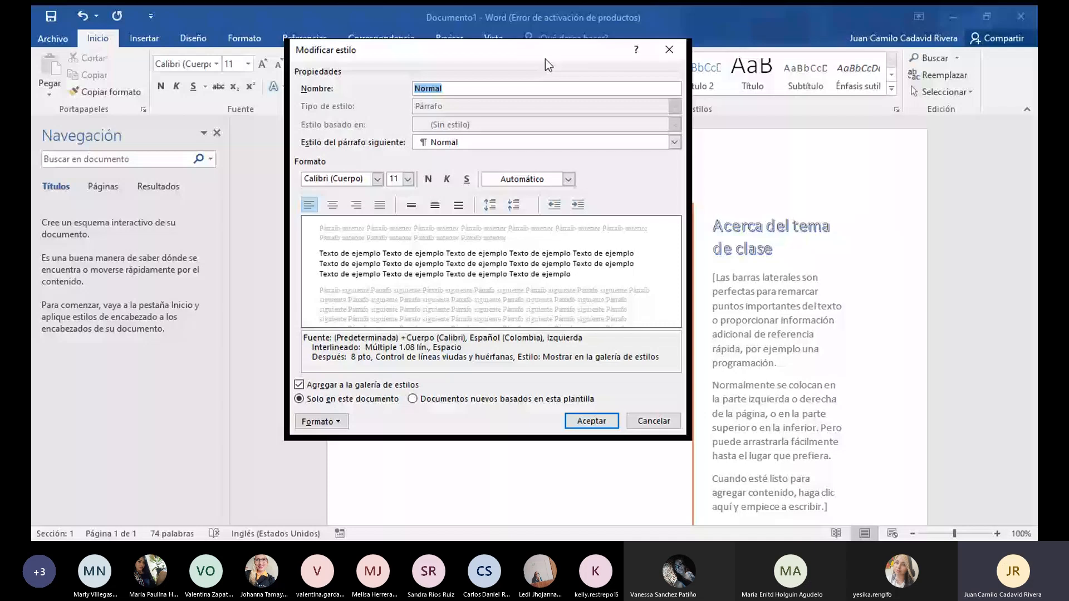
{"action": "left_click_drag", "start_coordinate": [390, 55], "coordinate": [540, 74]}
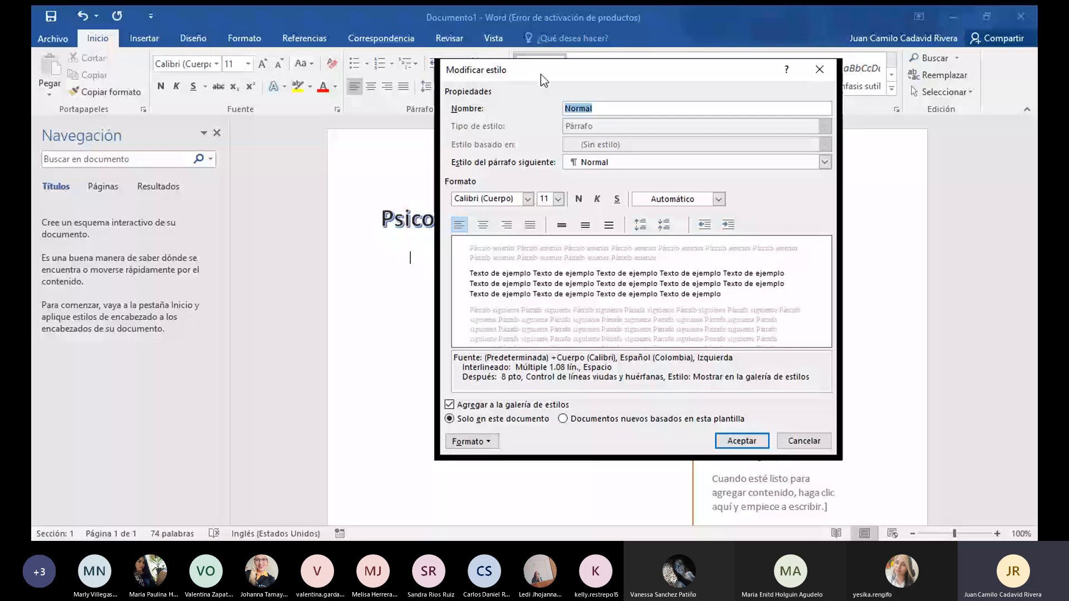
{"action": "left_click_drag", "start_coordinate": [540, 75], "coordinate": [192, 90]}
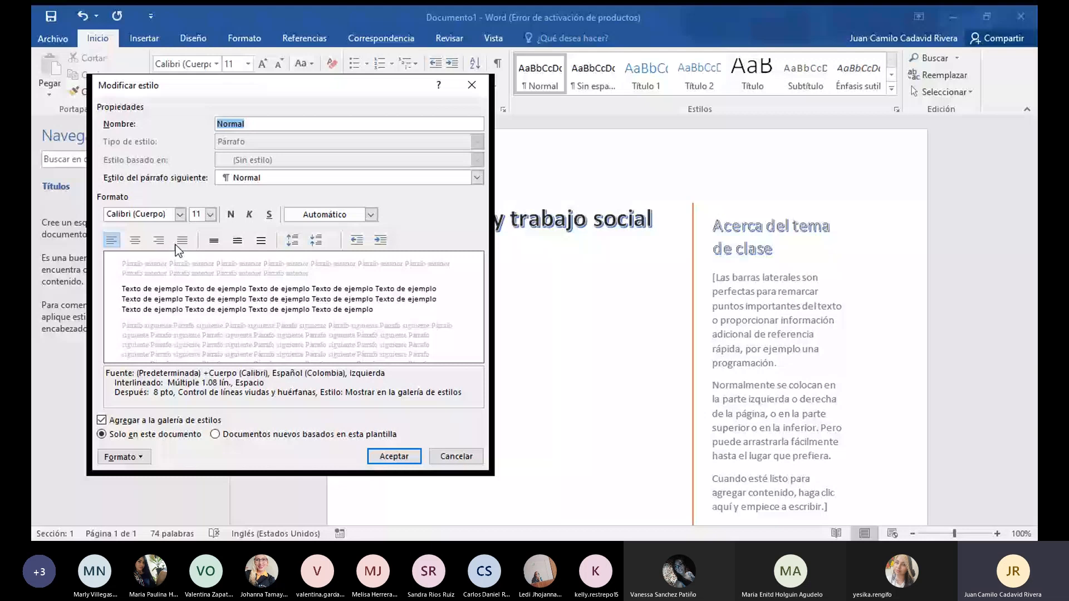
{"action": "left_click", "coordinate": [124, 456]}
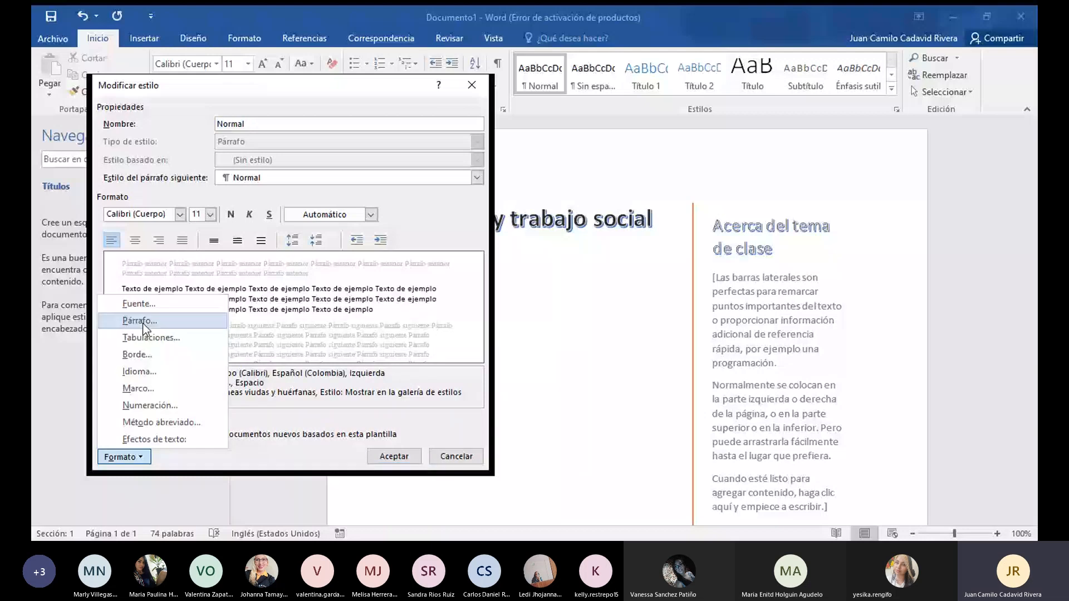
{"action": "left_click", "coordinate": [140, 322]}
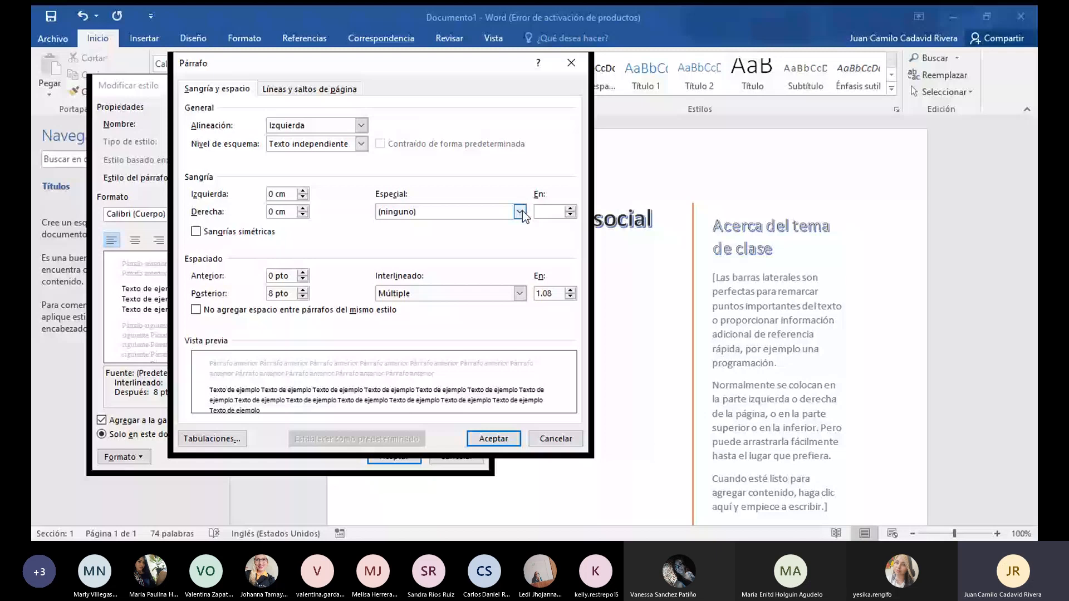
{"action": "left_click", "coordinate": [520, 212]}
{"action": "left_click", "coordinate": [445, 233]}
{"action": "left_click", "coordinate": [571, 215]}
{"action": "left_click", "coordinate": [570, 216]}
{"action": "left_click", "coordinate": [570, 216]}
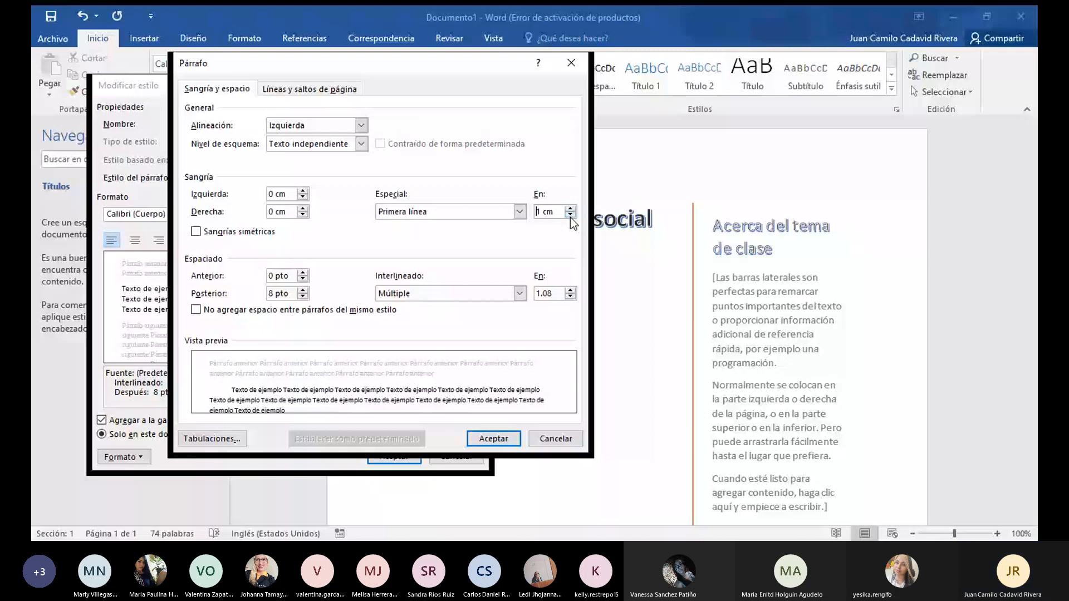
{"action": "key", "text": "Return"}
{"action": "key", "text": "Return"}
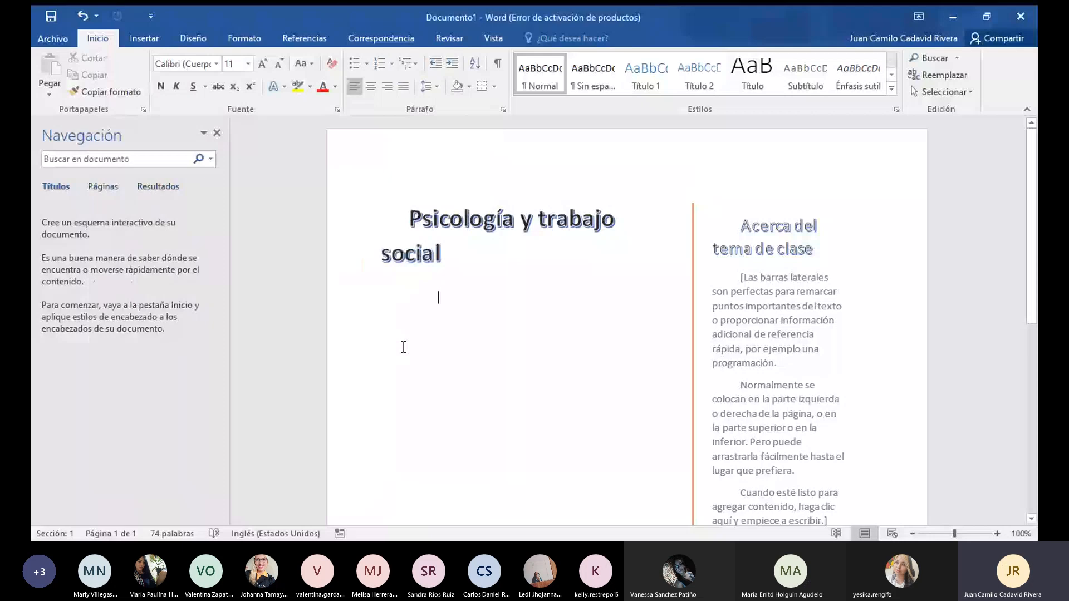
Undo the Normal style's first-line indent change and place the text cursor in the body area below the heading
{"action": "left_click", "coordinate": [436, 299]}
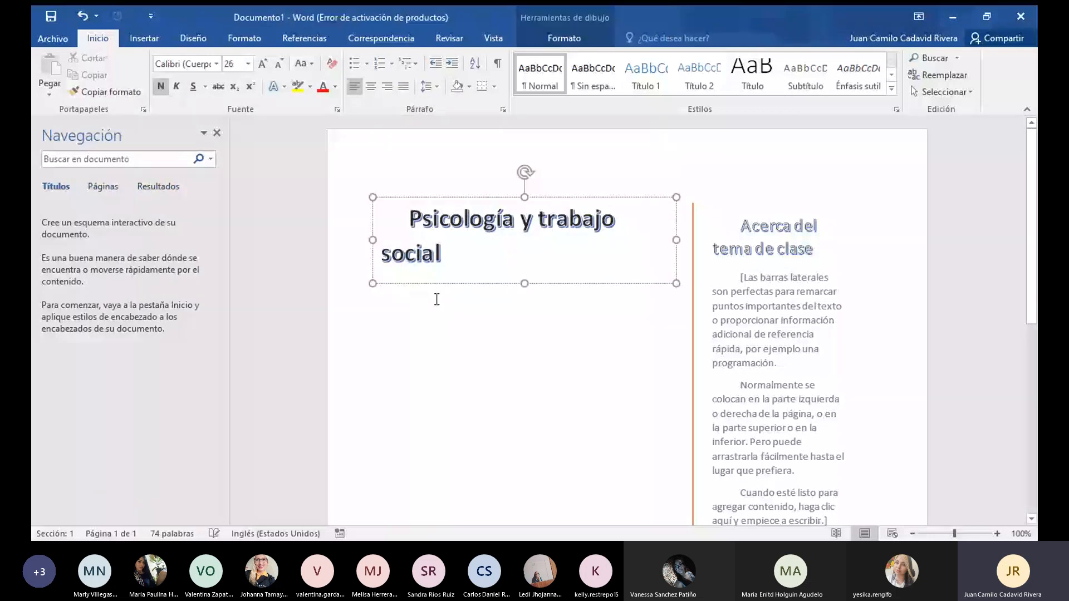
{"action": "key", "text": "ctrl+z"}
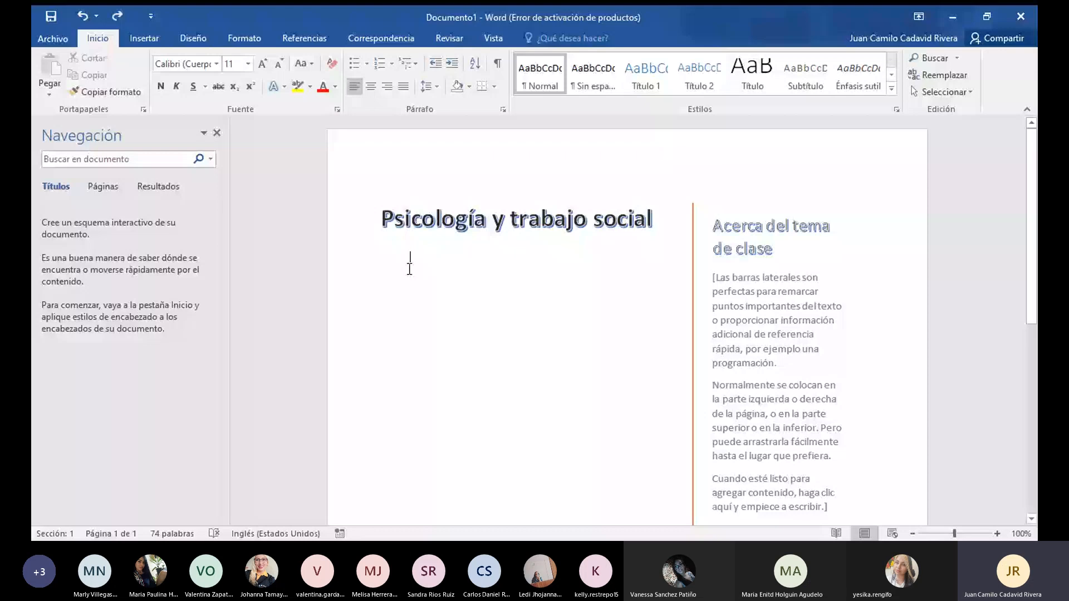
{"action": "key", "text": "Return"}
{"action": "left_click", "coordinate": [668, 548]}
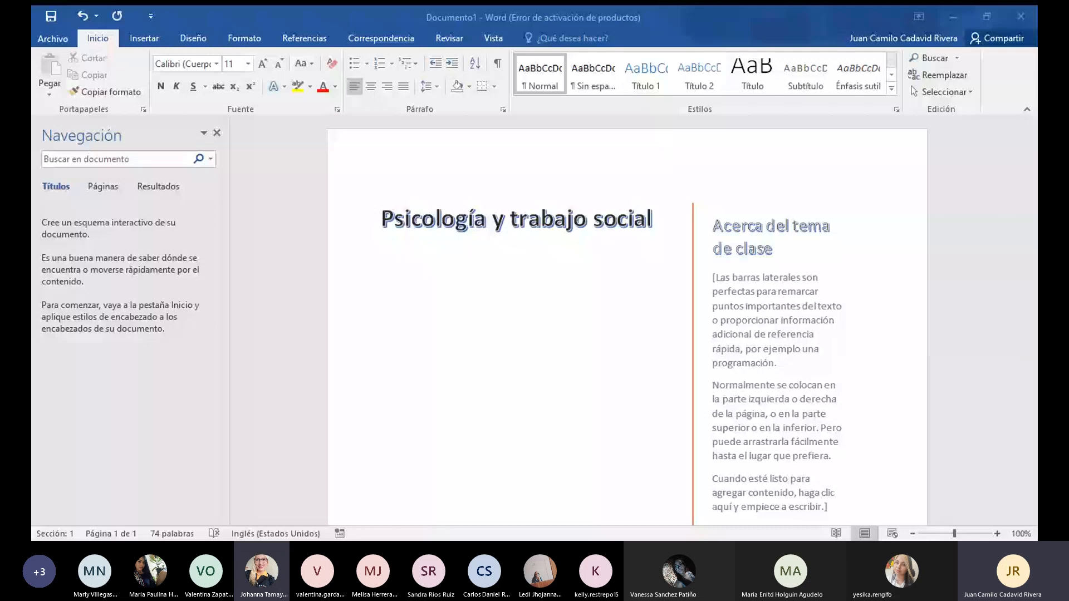
{"action": "left_click", "coordinate": [345, 269]}
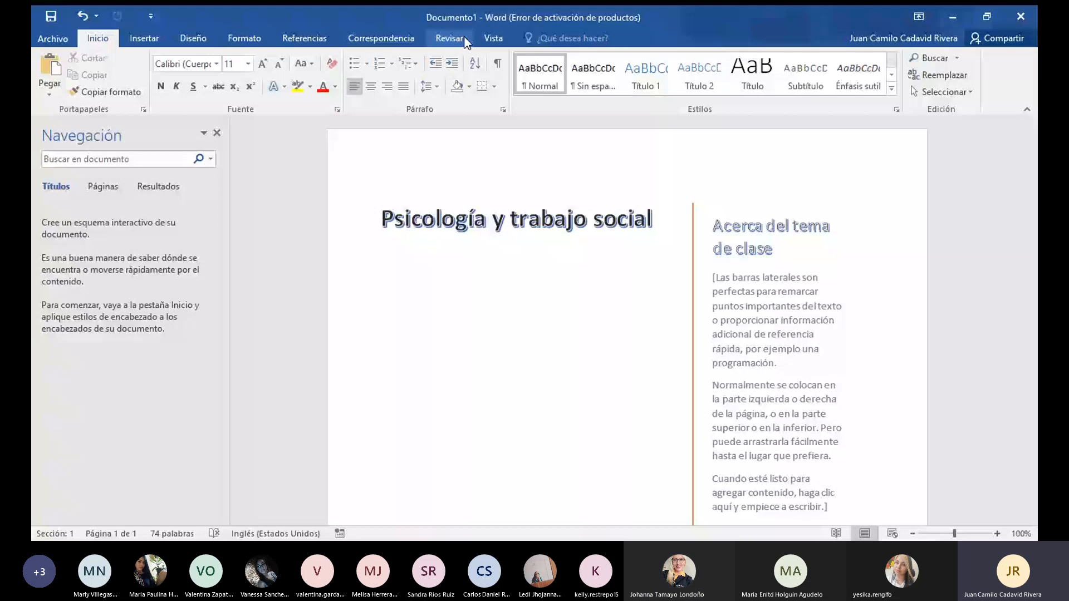
Display the ruler and shift the empty body paragraph's left indent about 1 cm outside the left margin
{"action": "left_click", "coordinate": [493, 39]}
{"action": "left_click", "coordinate": [235, 59]}
{"action": "left_click_drag", "start_coordinate": [418, 130], "coordinate": [394, 138]}
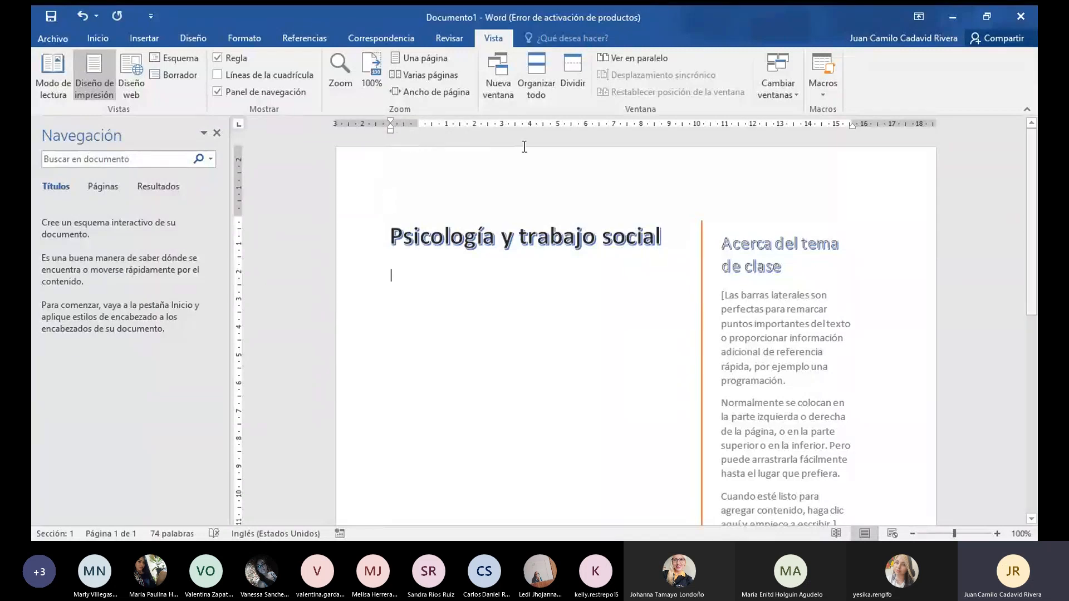
Paste the copied two-paragraph article text into the body and move the "Psicología y trabajo social" heading box above it
{"action": "left_click", "coordinate": [449, 38]}
{"action": "left_click", "coordinate": [134, 41]}
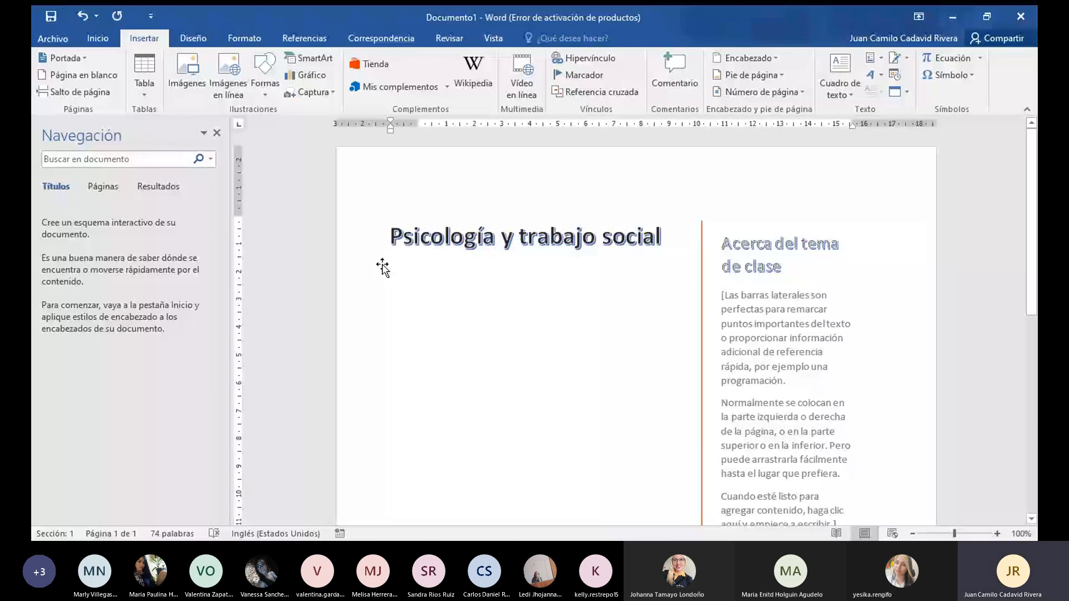
{"action": "key", "text": "ctrl+v"}
{"action": "left_click_drag", "start_coordinate": [468, 390], "coordinate": [479, 252]}
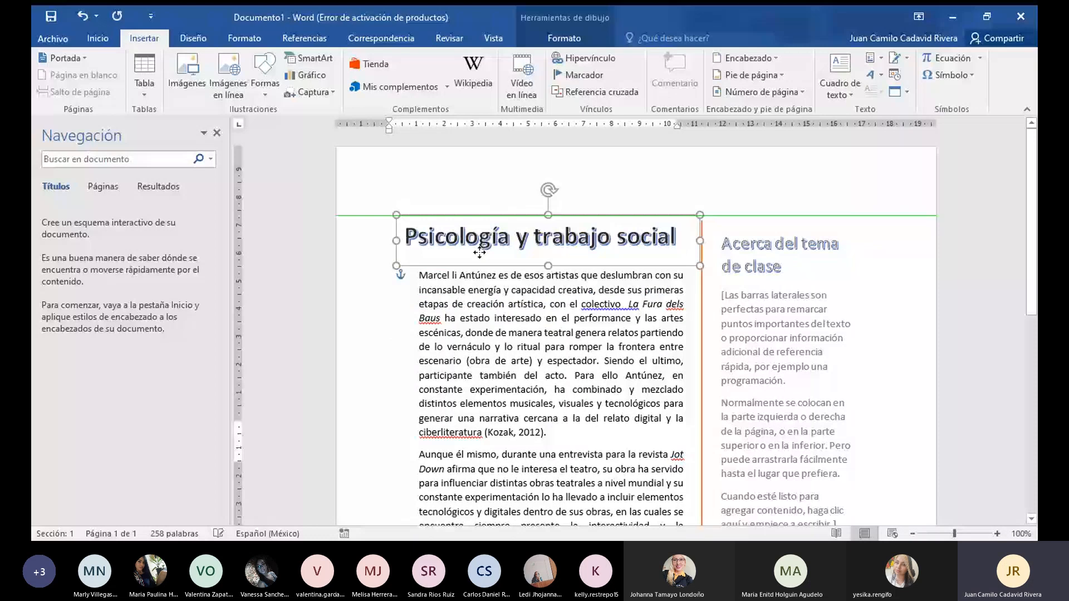
{"action": "left_click", "coordinate": [528, 305]}
Look over the pasted body paragraphs beside the sidebar text and photo
{"action": "scroll", "coordinate": [527, 305], "scroll_direction": "down", "scroll_amount": 5}
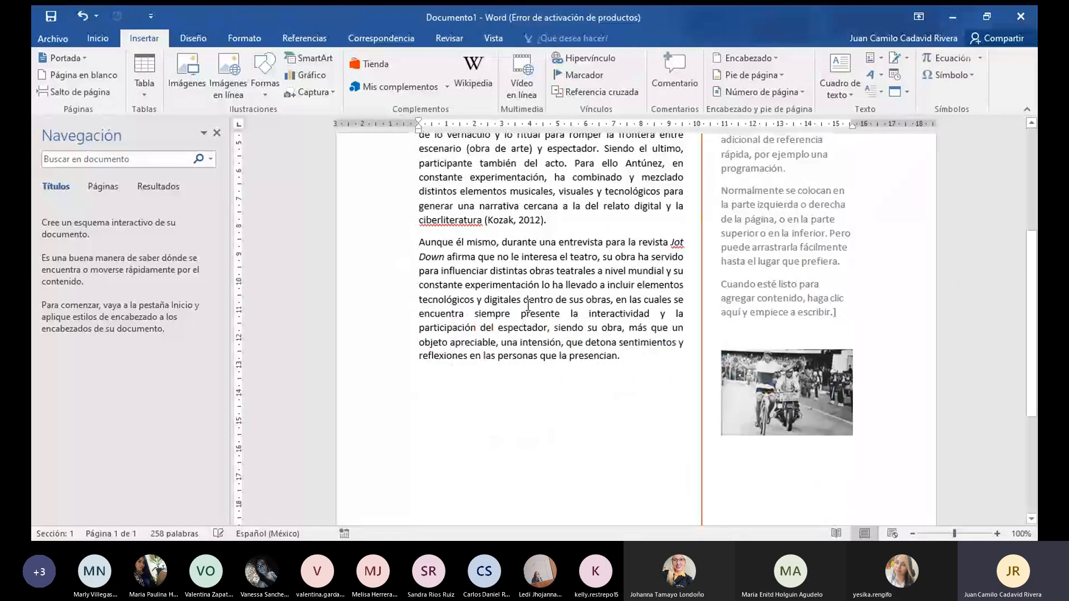
{"action": "scroll", "coordinate": [527, 304], "scroll_direction": "up", "scroll_amount": 1}
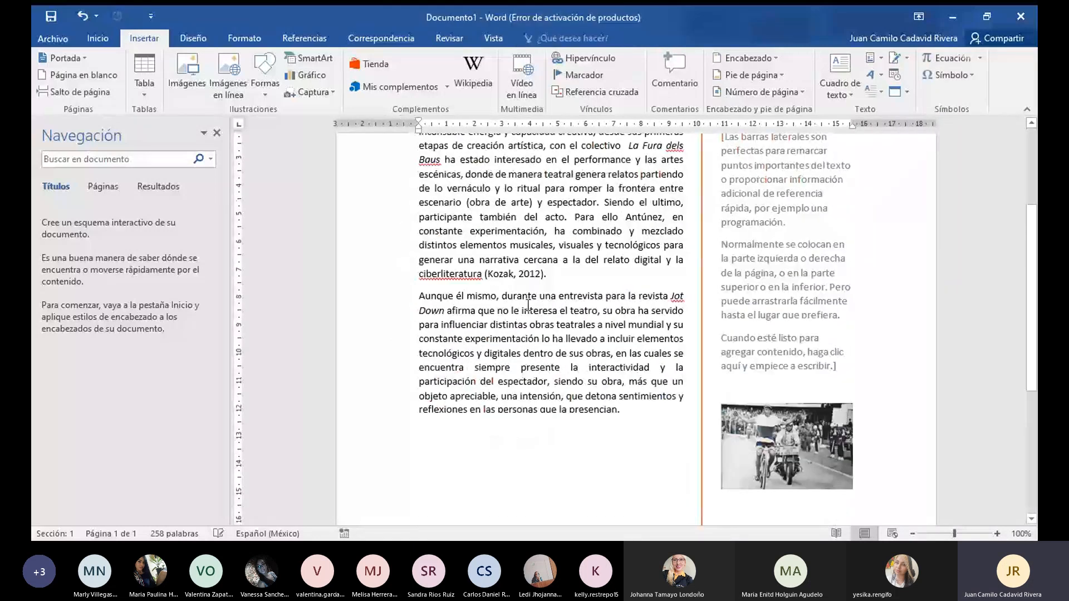
{"action": "scroll", "coordinate": [528, 304], "scroll_direction": "up", "scroll_amount": 2}
{"action": "scroll", "coordinate": [501, 334], "scroll_direction": "down", "scroll_amount": 3}
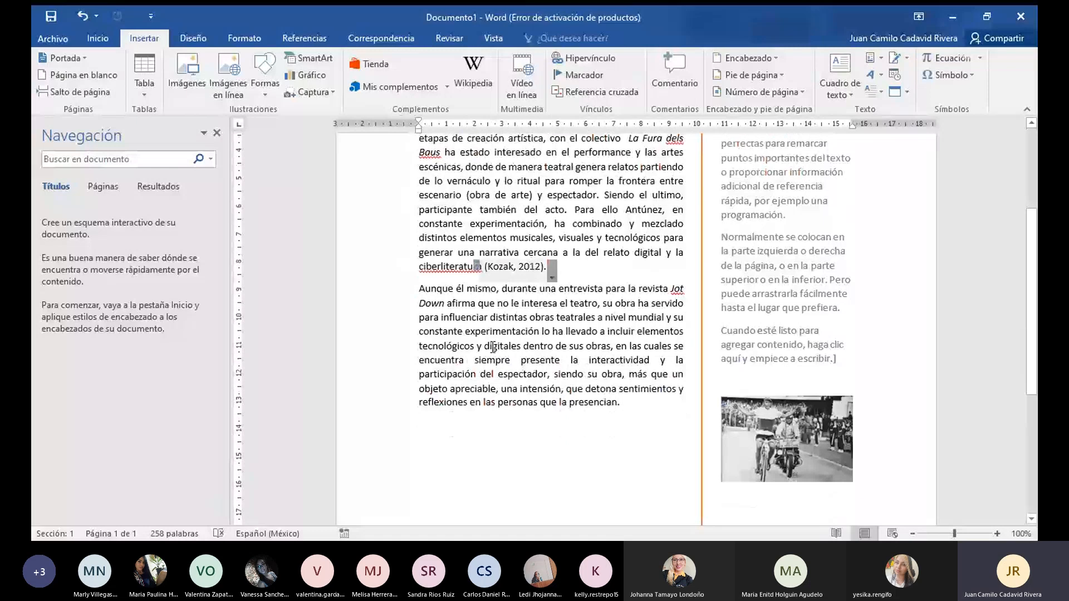
{"action": "scroll", "coordinate": [493, 347], "scroll_direction": "up", "scroll_amount": 2}
{"action": "scroll", "coordinate": [501, 334], "scroll_direction": "down", "scroll_amount": 2}
{"action": "scroll", "coordinate": [508, 319], "scroll_direction": "up", "scroll_amount": 1}
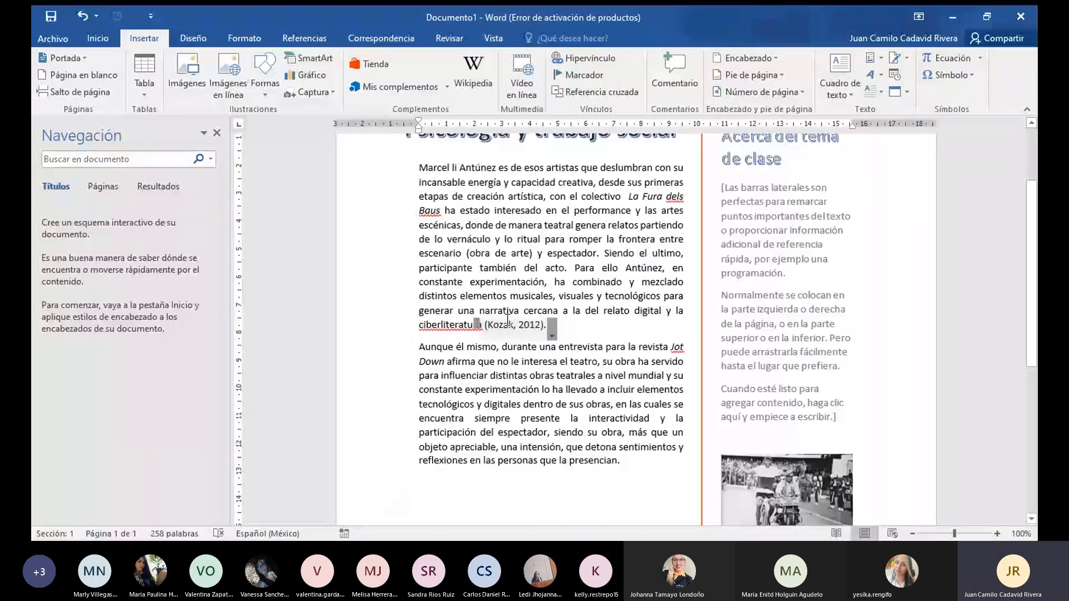
{"action": "scroll", "coordinate": [508, 319], "scroll_direction": "up", "scroll_amount": 2}
{"action": "scroll", "coordinate": [627, 267], "scroll_direction": "down", "scroll_amount": 1}
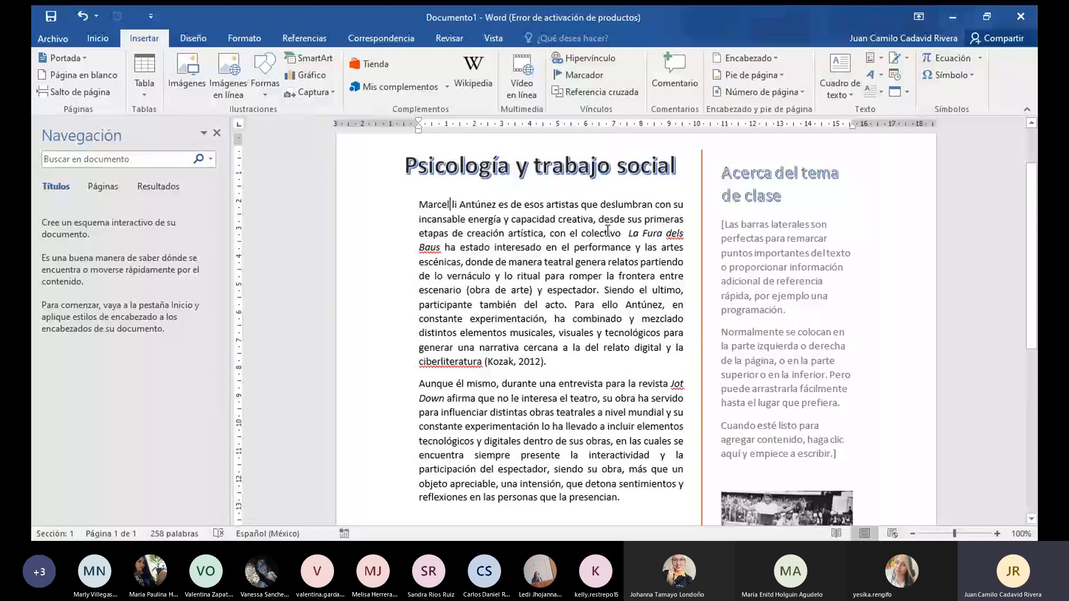
Replace the sidebar's placeholder text with the copied paragraph about the artist's technological performance work
{"action": "left_click", "coordinate": [756, 314]}
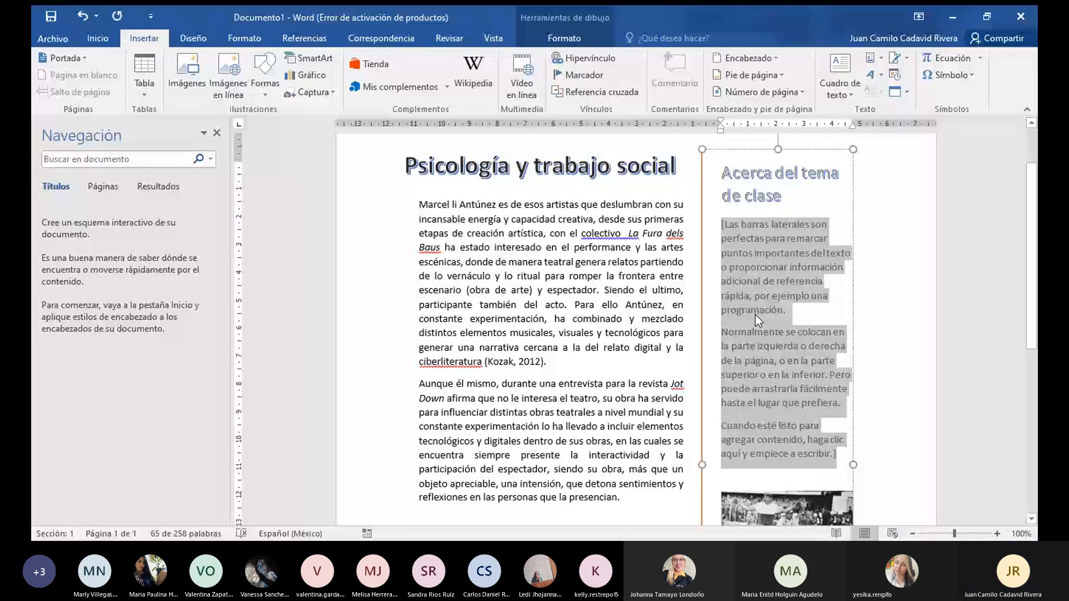
{"action": "scroll", "coordinate": [755, 314], "scroll_direction": "down", "scroll_amount": 2}
{"action": "key", "text": "alt+Tab"}
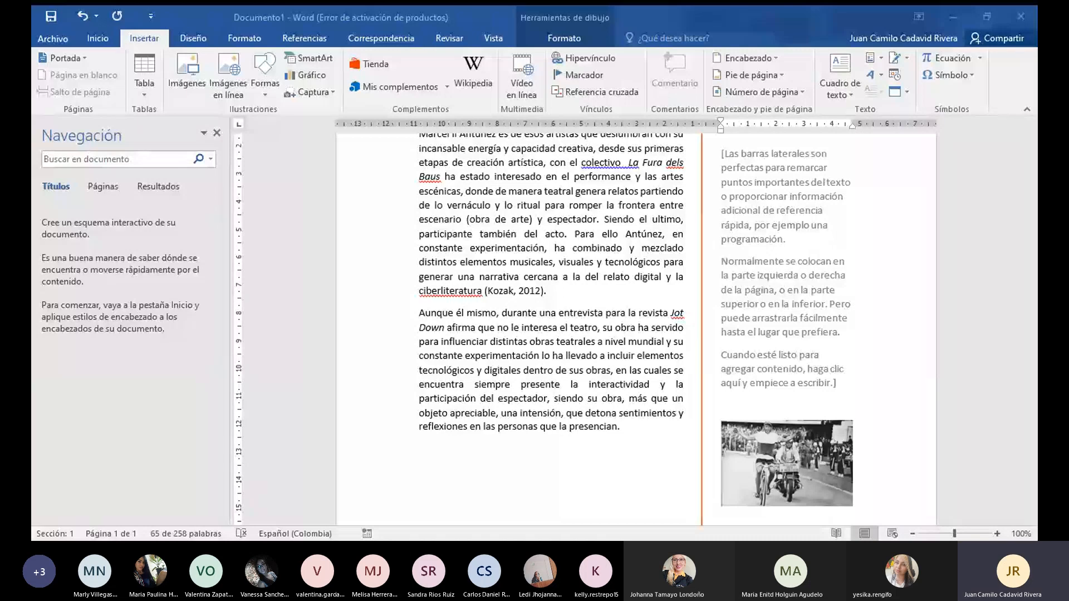
{"action": "key", "text": "alt+Tab"}
{"action": "scroll", "coordinate": [704, 375], "scroll_direction": "up", "scroll_amount": 3}
{"action": "key", "text": "ctrl+v"}
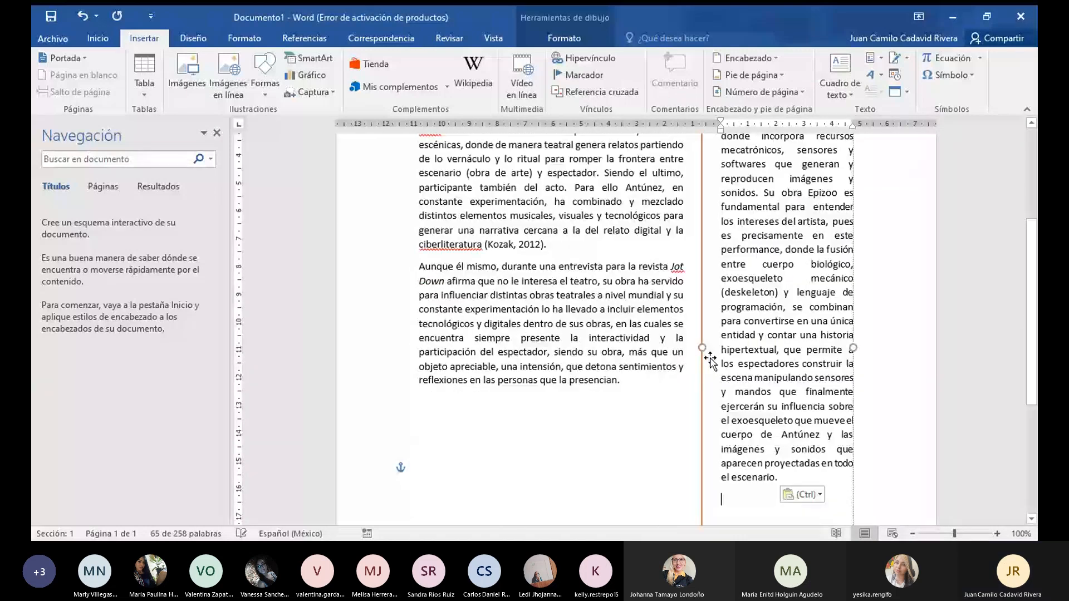
Format the pasted sidebar paragraph with font size 9 and a grey theme colour
{"action": "scroll", "coordinate": [710, 358], "scroll_direction": "down", "scroll_amount": 3}
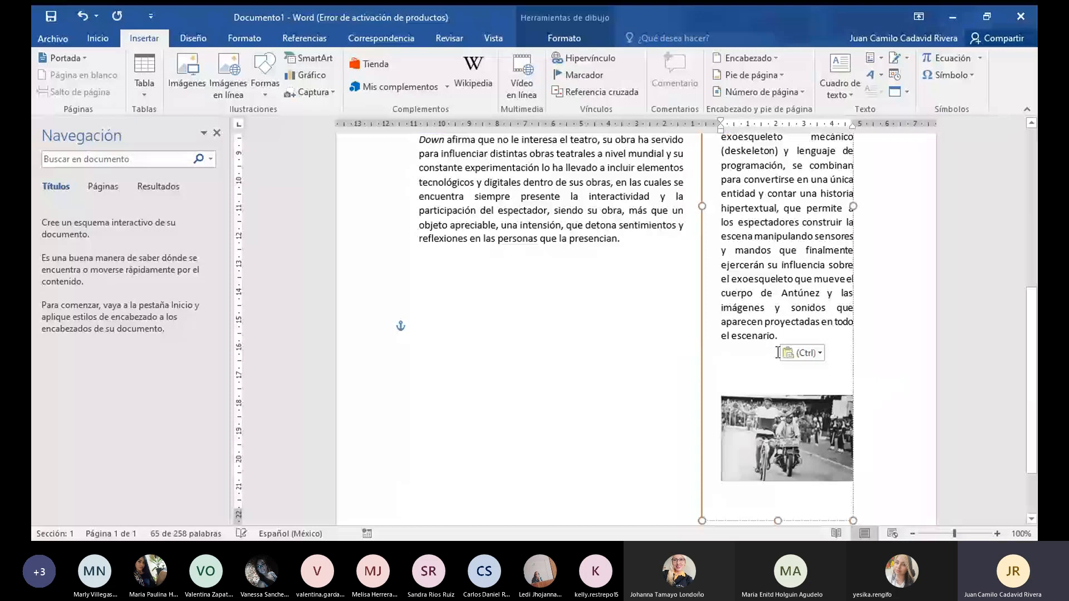
{"action": "left_click", "coordinate": [779, 352]}
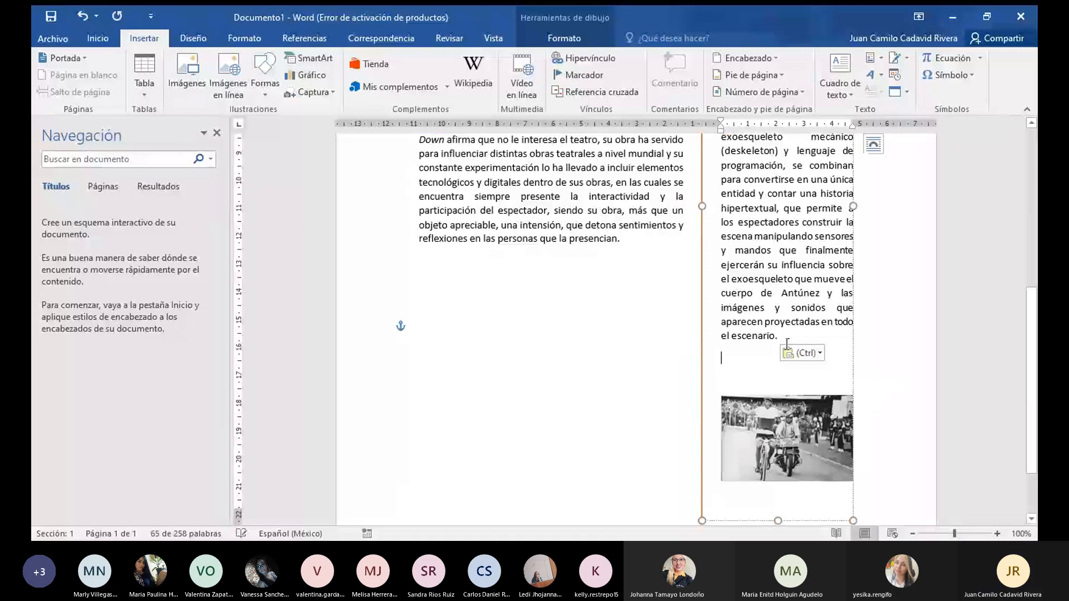
{"action": "scroll", "coordinate": [701, 206], "scroll_direction": "down", "scroll_amount": 1}
{"action": "scroll", "coordinate": [702, 206], "scroll_direction": "up", "scroll_amount": 3}
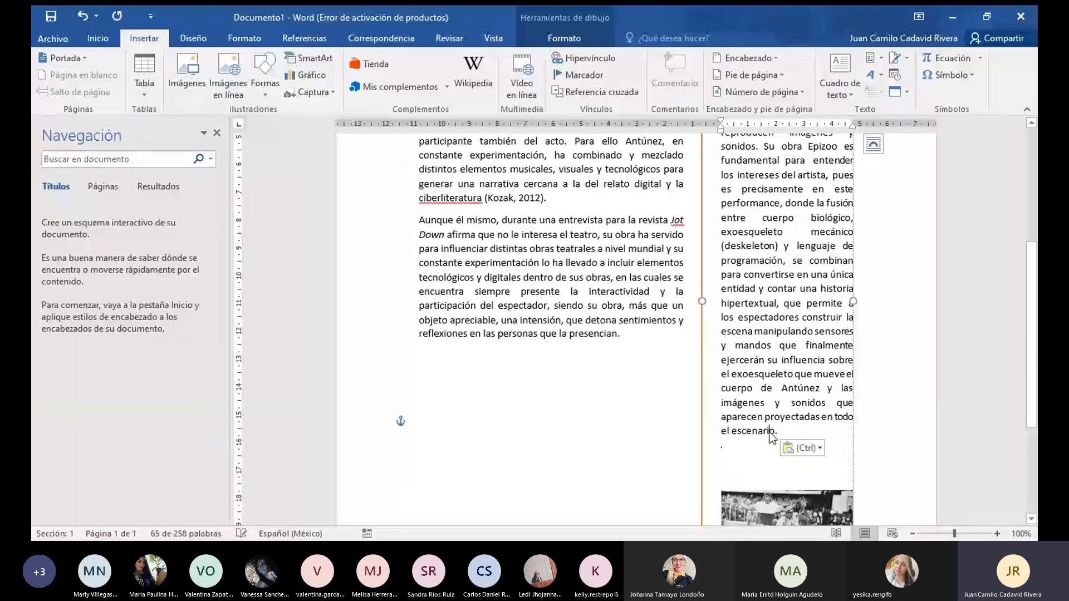
{"action": "key", "text": "ctrl+a"}
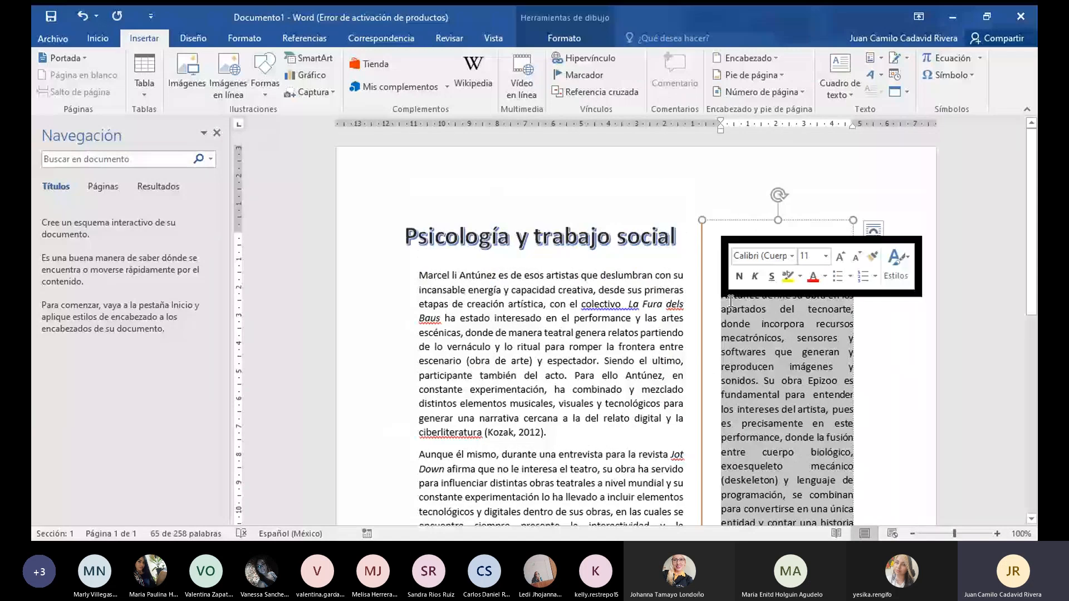
{"action": "left_click", "coordinate": [82, 42]}
{"action": "left_click", "coordinate": [274, 67]}
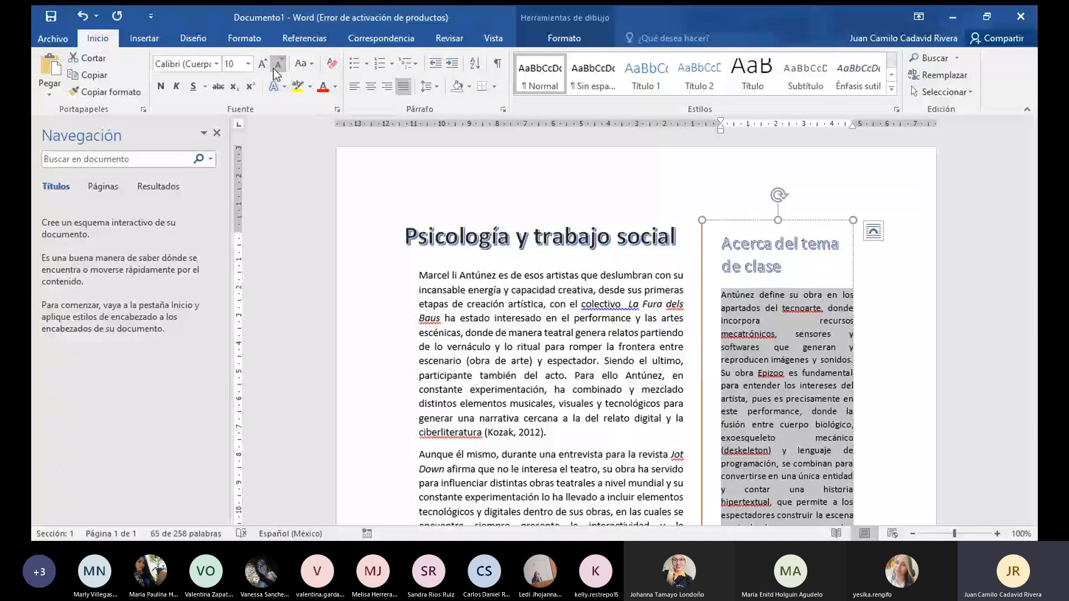
{"action": "left_click", "coordinate": [277, 63]}
{"action": "left_click", "coordinate": [335, 87]}
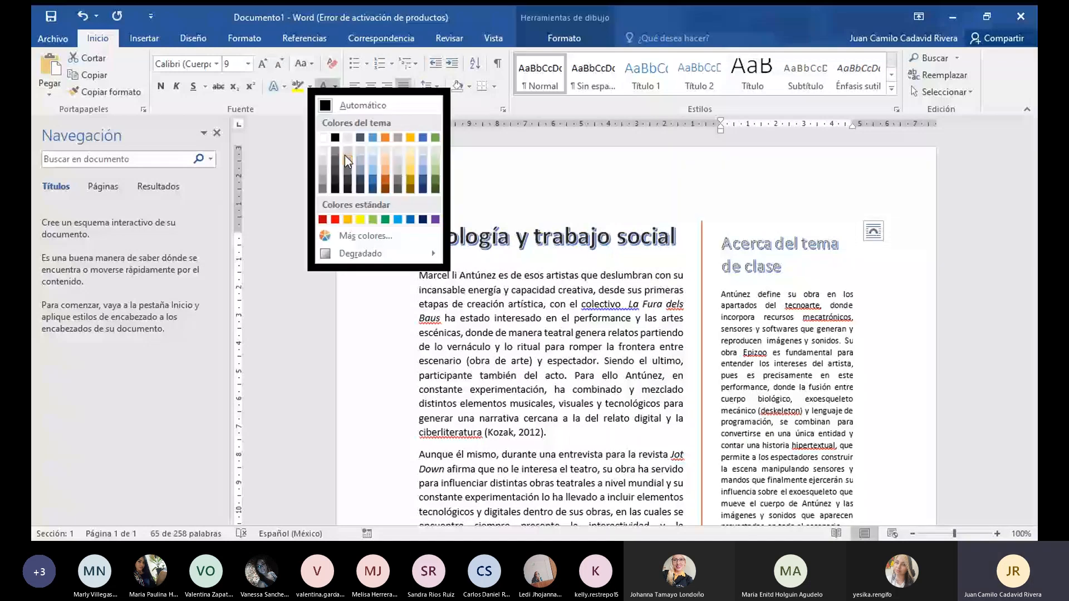
{"action": "left_click", "coordinate": [345, 155]}
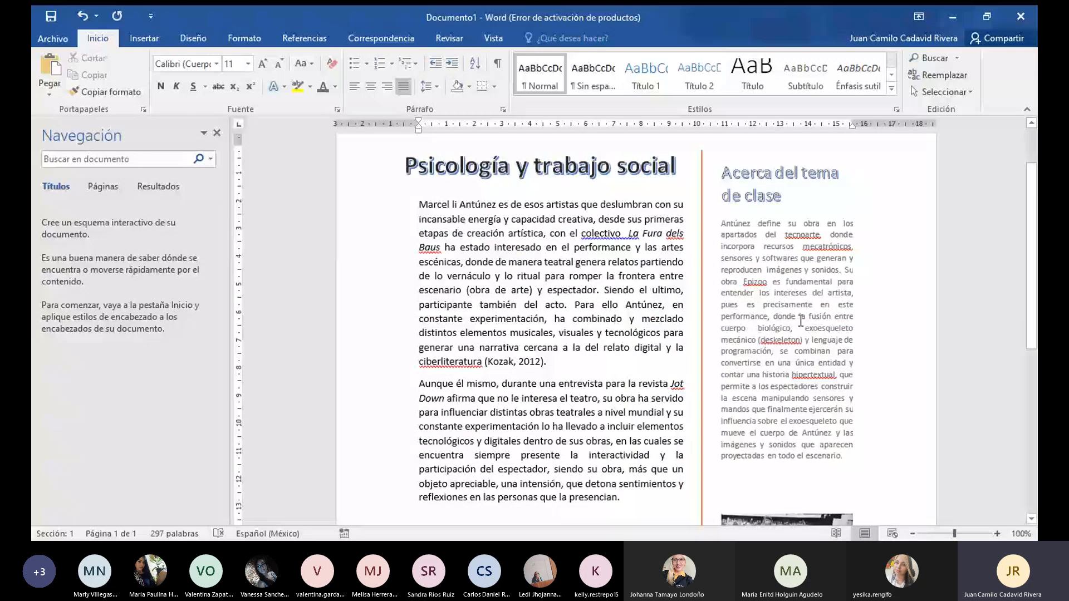
Compare the body text with the smaller grey sidebar text, selecting passages to point out the layout
{"action": "scroll", "coordinate": [800, 322], "scroll_direction": "up", "scroll_amount": 1}
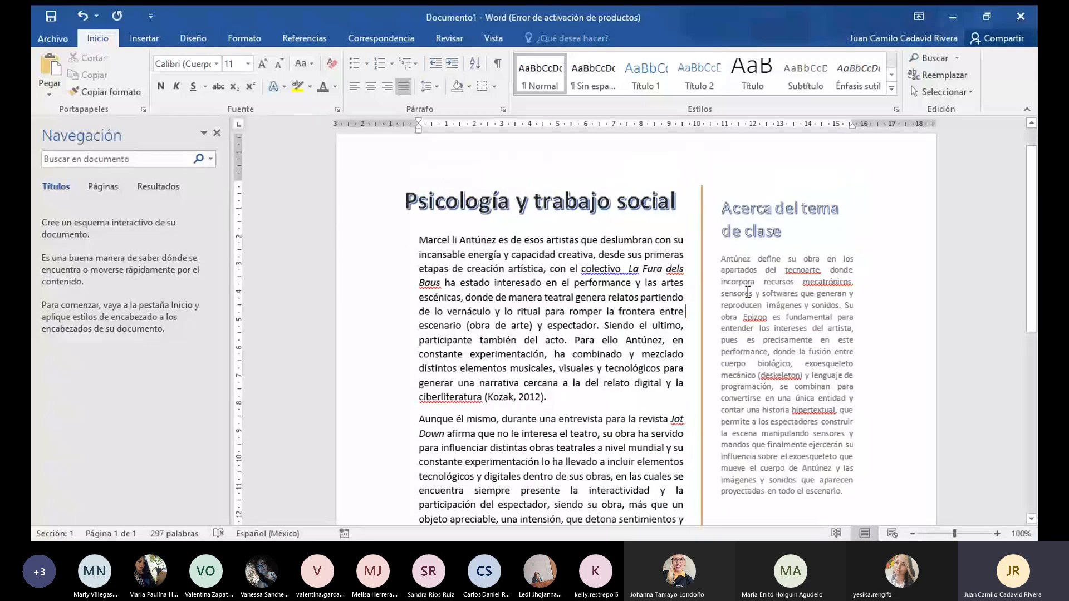
{"action": "left_click", "coordinate": [419, 239], "text": "shift"}
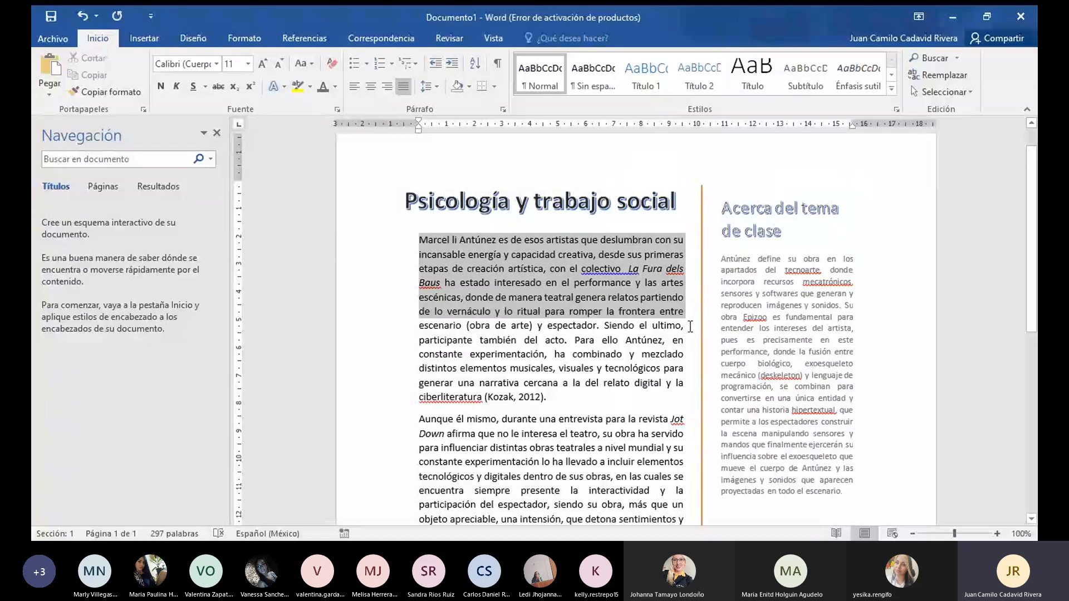
{"action": "left_click", "coordinate": [684, 384], "text": "shift"}
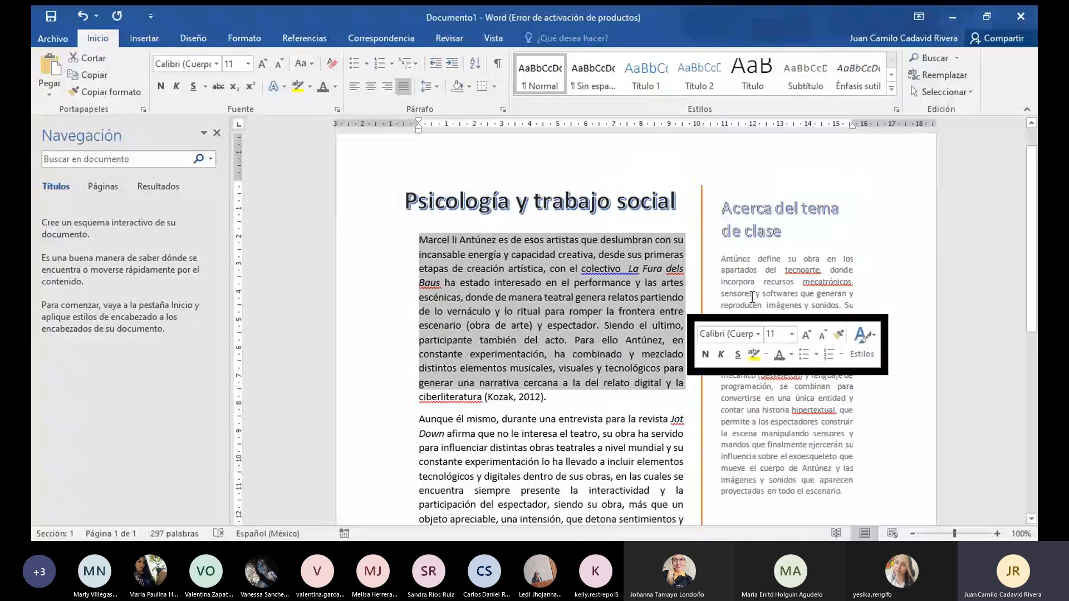
{"action": "left_click", "coordinate": [736, 264]}
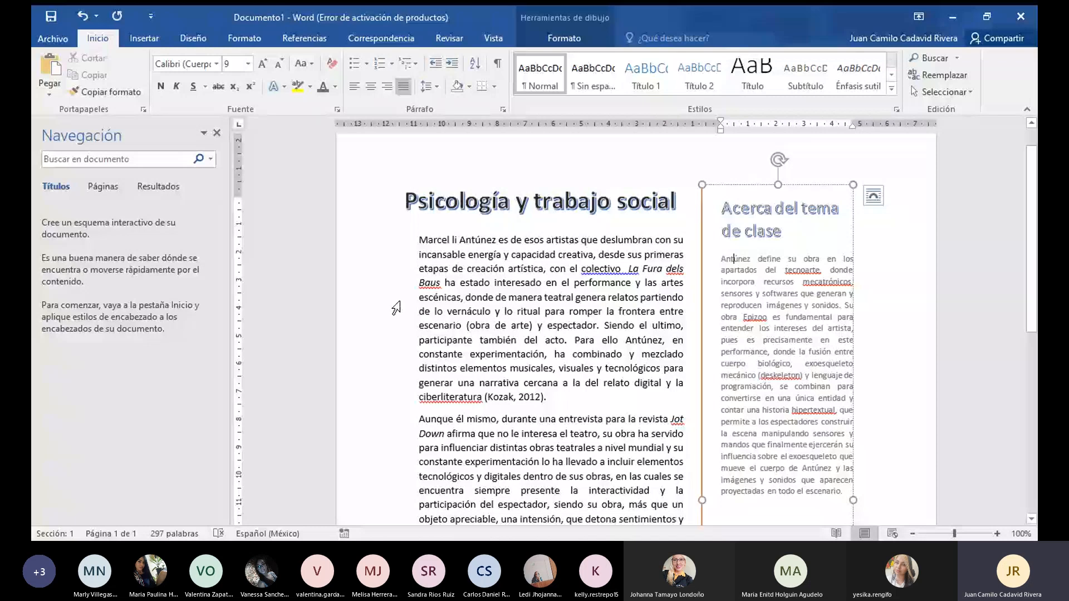
{"action": "scroll", "coordinate": [523, 277], "scroll_direction": "down", "scroll_amount": 2}
{"action": "left_click", "coordinate": [524, 276]}
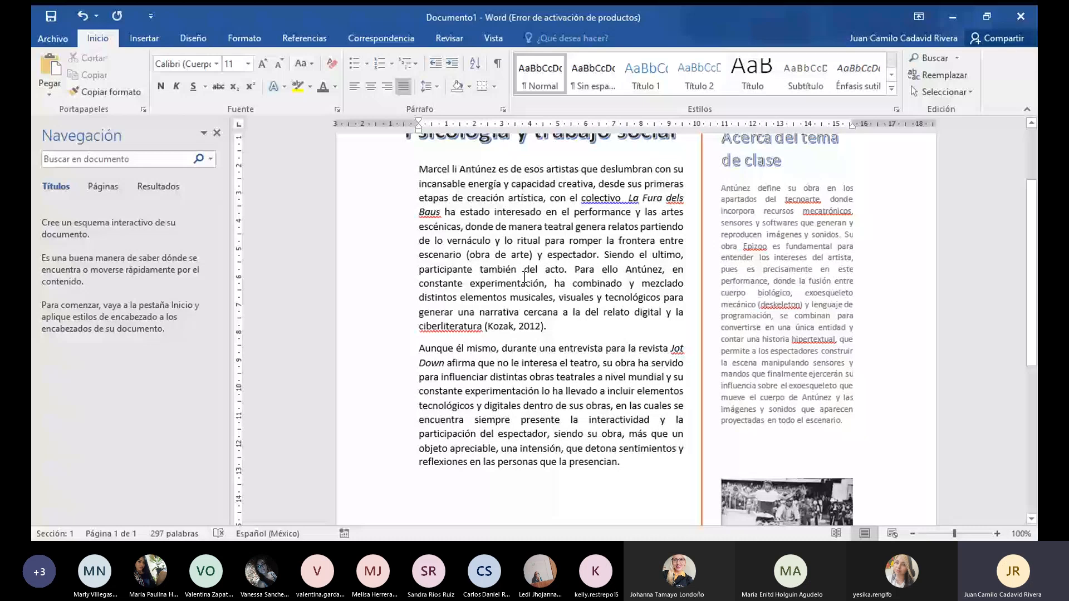
{"action": "scroll", "coordinate": [389, 285], "scroll_direction": "up", "scroll_amount": 2}
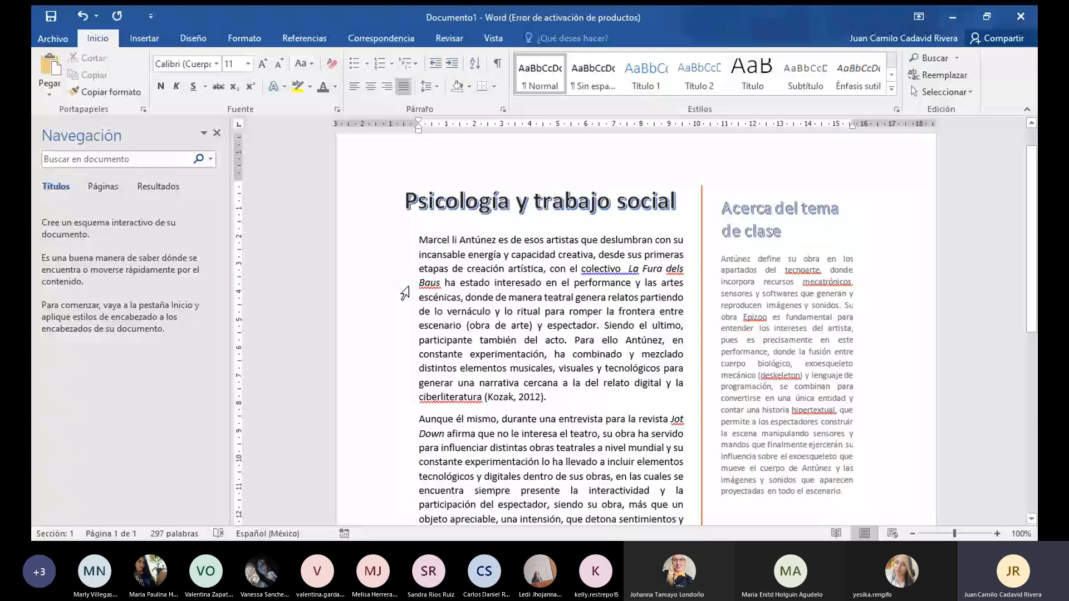
{"action": "scroll", "coordinate": [412, 240], "scroll_direction": "up", "scroll_amount": 1}
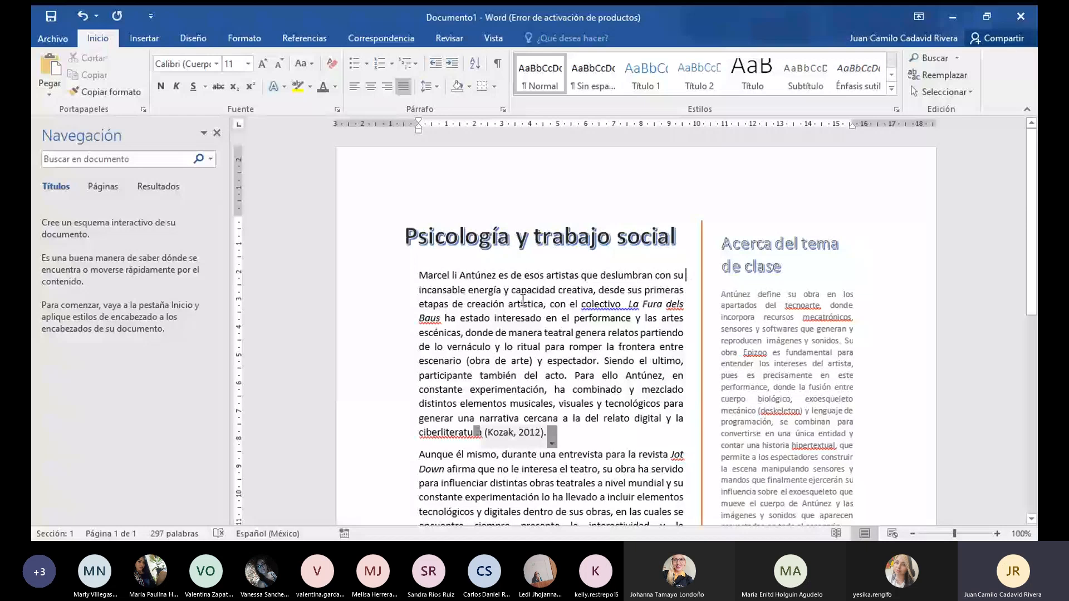
{"action": "scroll", "coordinate": [523, 301], "scroll_direction": "down", "scroll_amount": 2}
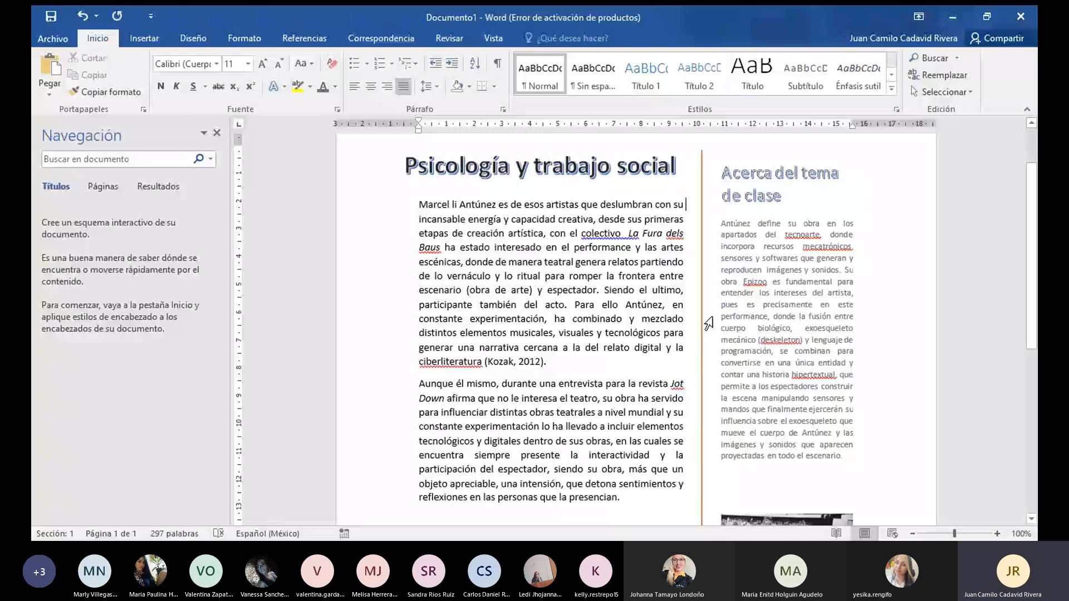
Select the two body paragraphs below the heading to show the extent of the main text
{"action": "scroll", "coordinate": [530, 295], "scroll_direction": "down", "scroll_amount": 1}
{"action": "key", "text": "ctrl+a"}
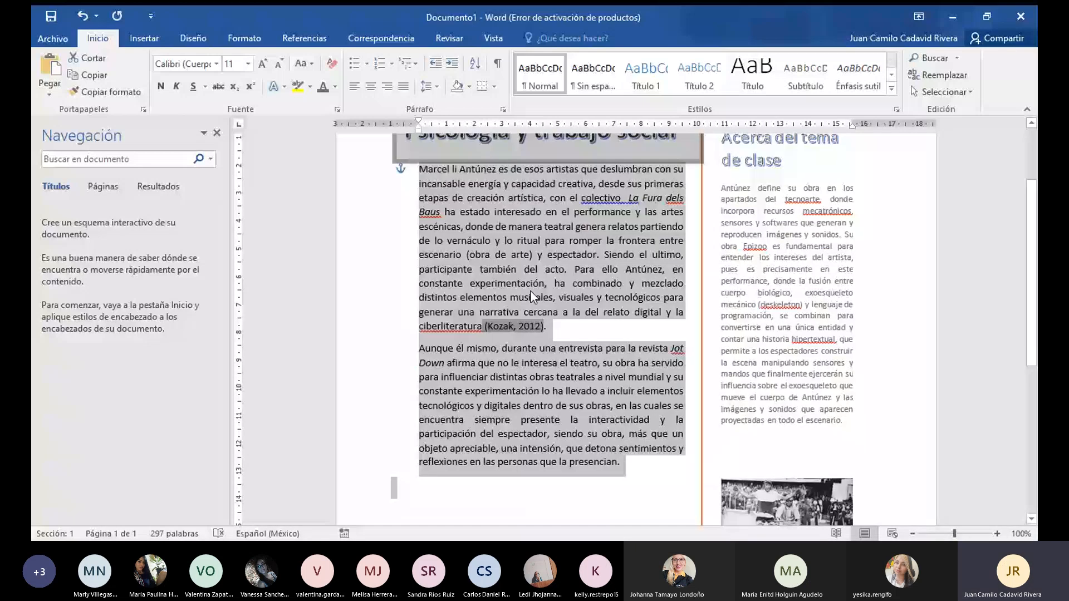
{"action": "left_click", "coordinate": [415, 179]}
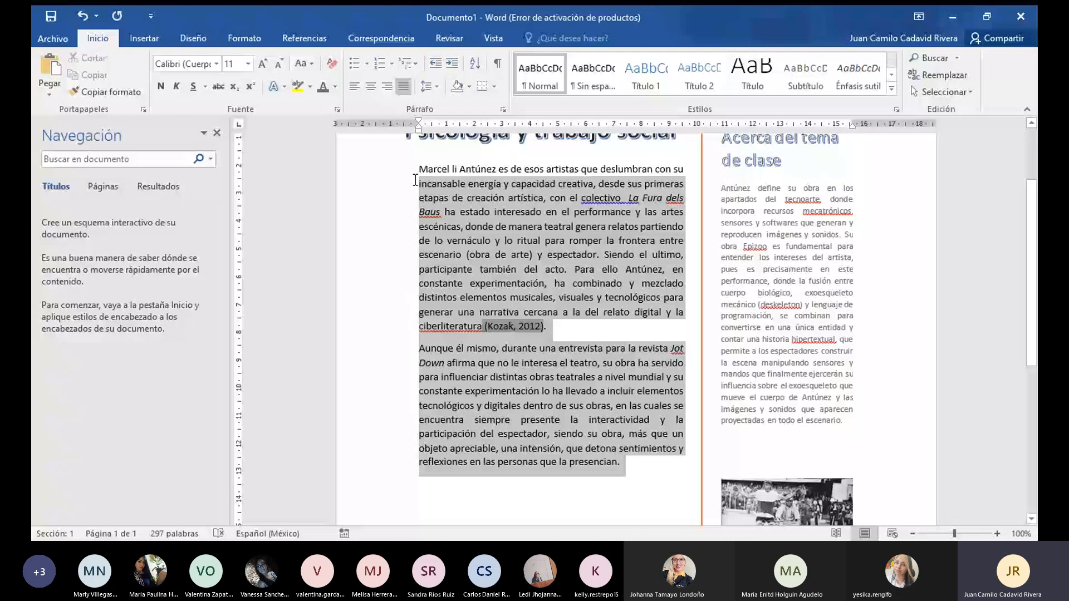
{"action": "left_click_drag", "start_coordinate": [415, 180], "coordinate": [423, 168]}
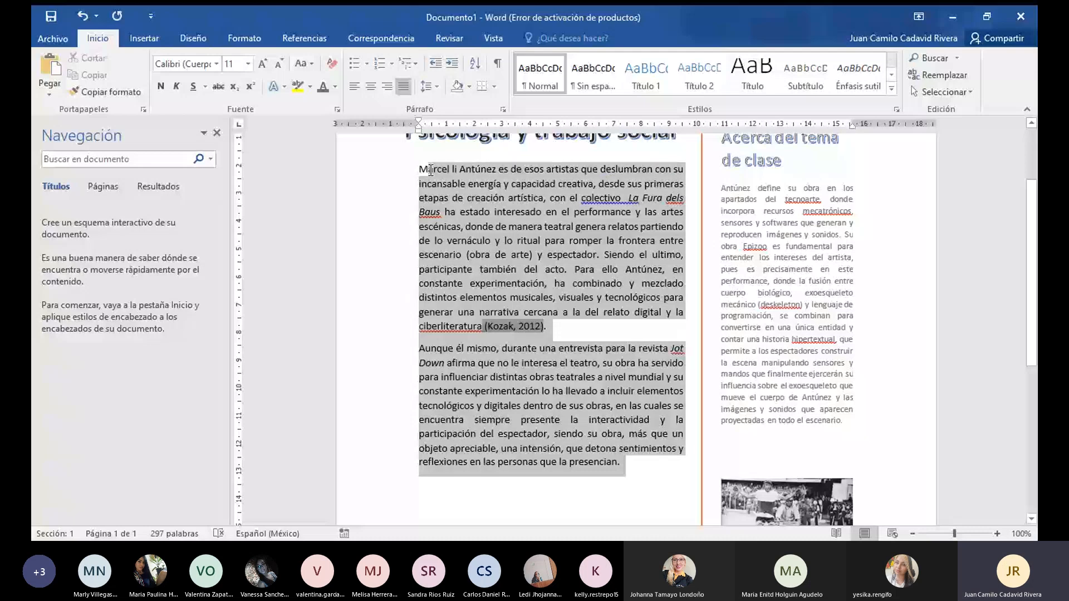
Insert an empty line above the first body paragraph and move the heading box slightly down
{"action": "scroll", "coordinate": [423, 168], "scroll_direction": "up", "scroll_amount": 3}
{"action": "left_click", "coordinate": [421, 273]}
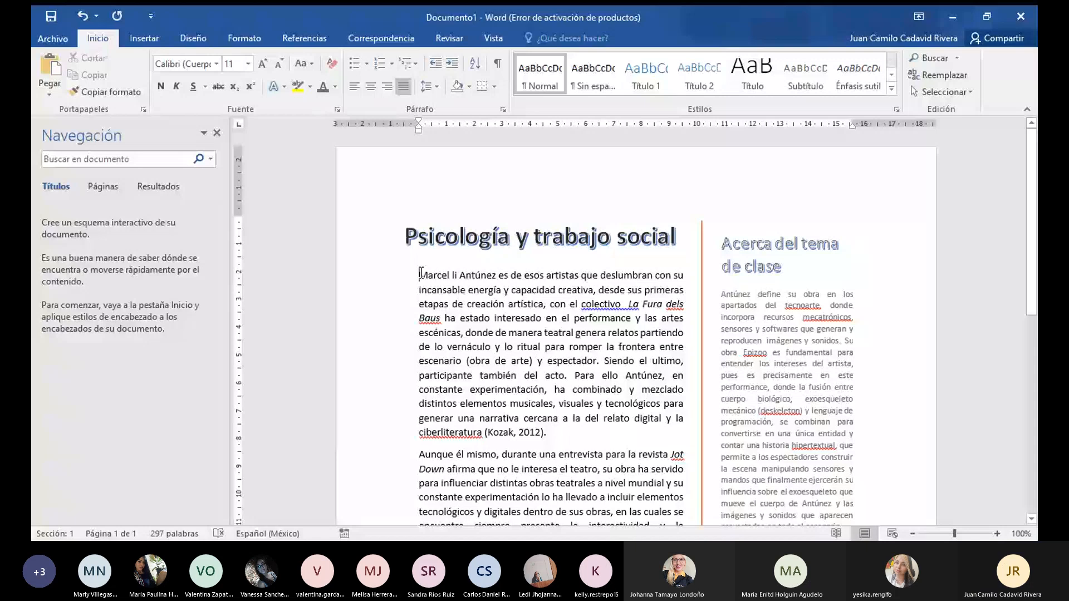
{"action": "left_click_drag", "start_coordinate": [456, 217], "coordinate": [457, 222]}
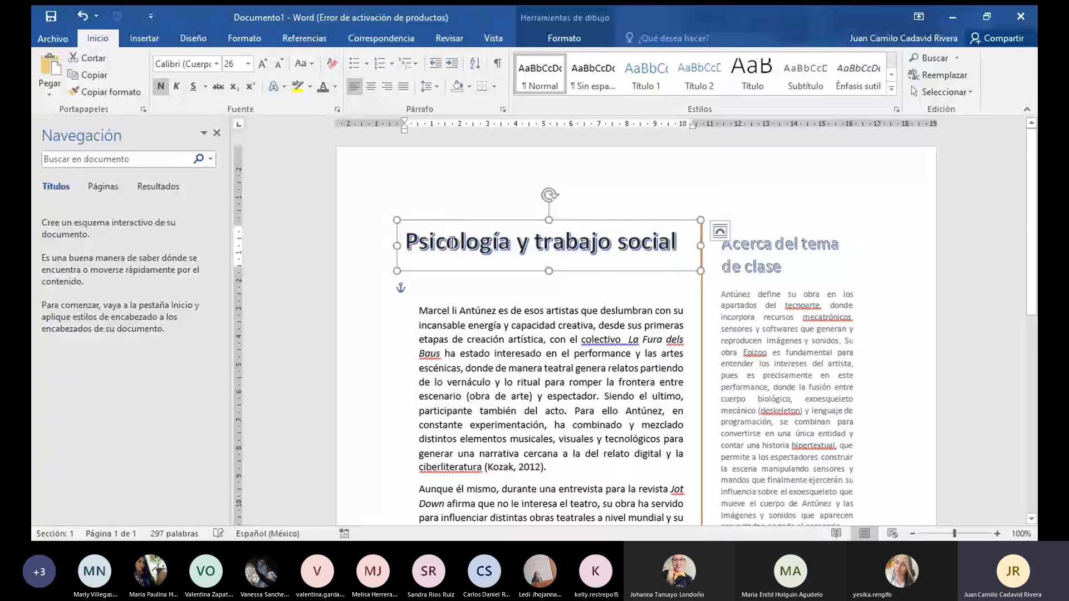
Try laying out the two body paragraphs in two columns, and return them to a single column
{"action": "left_click_drag", "start_coordinate": [419, 310], "coordinate": [534, 524]}
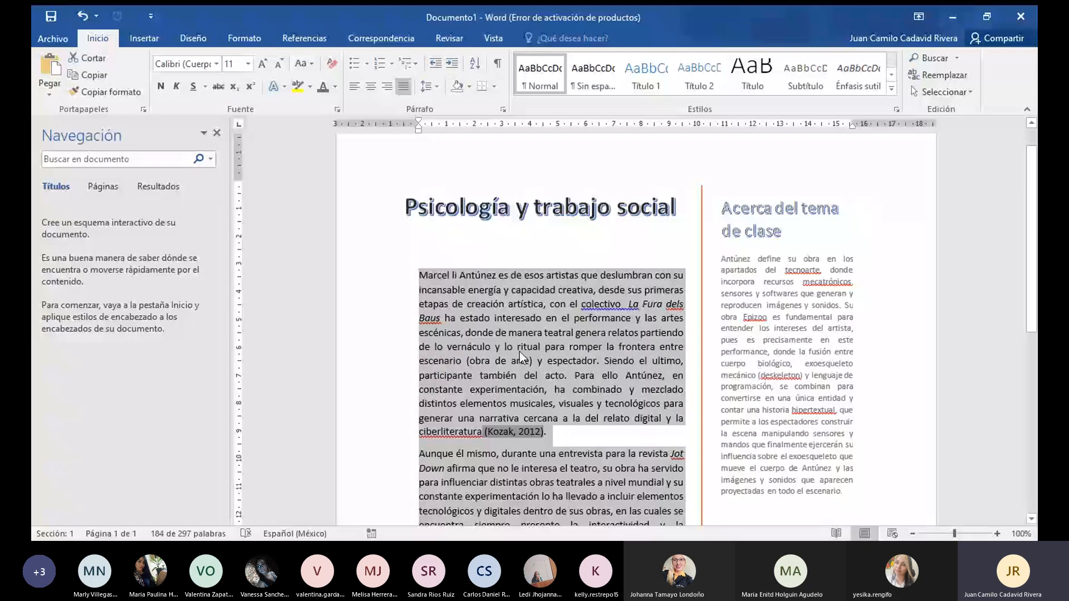
{"action": "scroll", "coordinate": [519, 352], "scroll_direction": "down", "scroll_amount": 1}
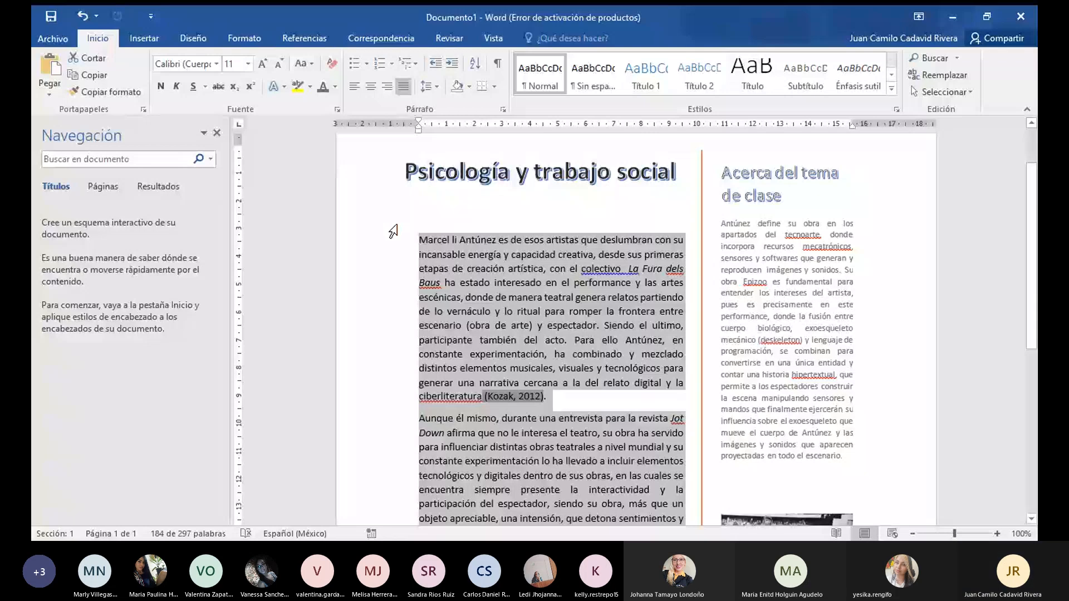
{"action": "left_click", "coordinate": [267, 39]}
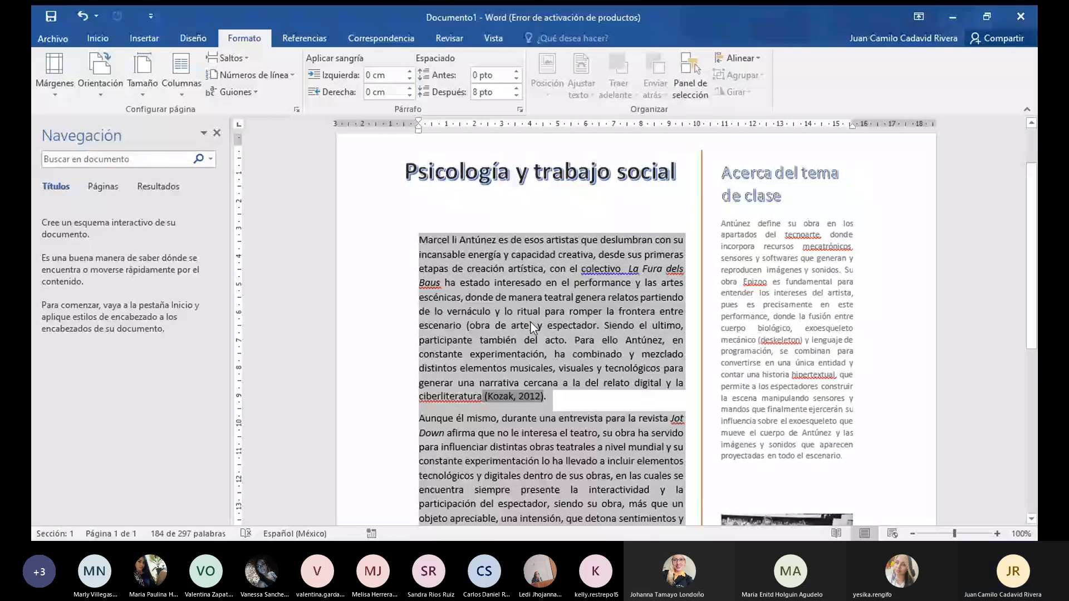
{"action": "key", "text": "ctrl+z"}
{"action": "scroll", "coordinate": [470, 248], "scroll_direction": "down", "scroll_amount": 1}
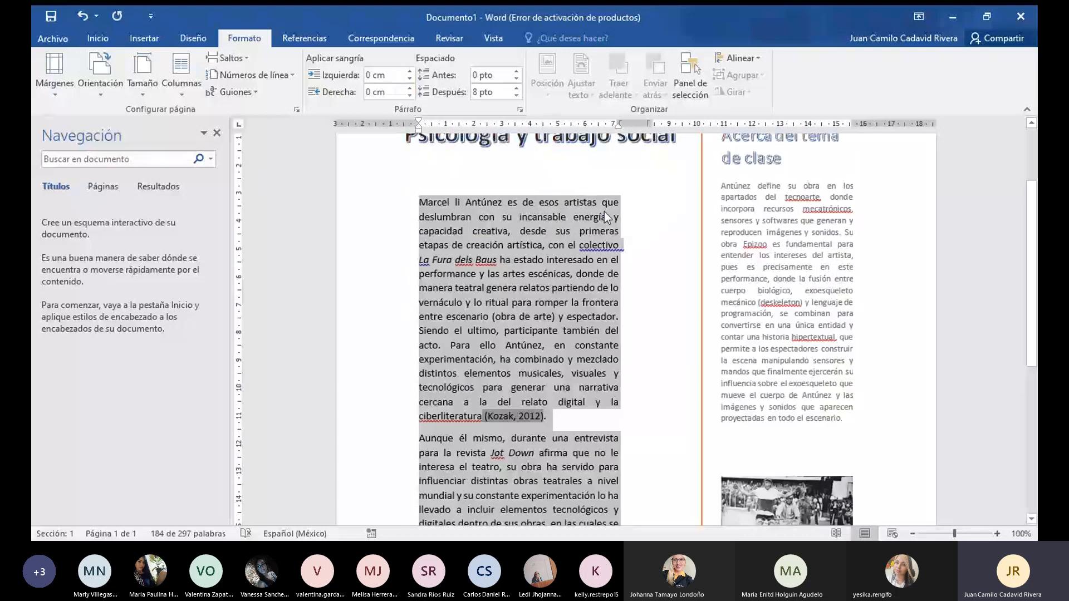
{"action": "scroll", "coordinate": [604, 211], "scroll_direction": "up", "scroll_amount": 1}
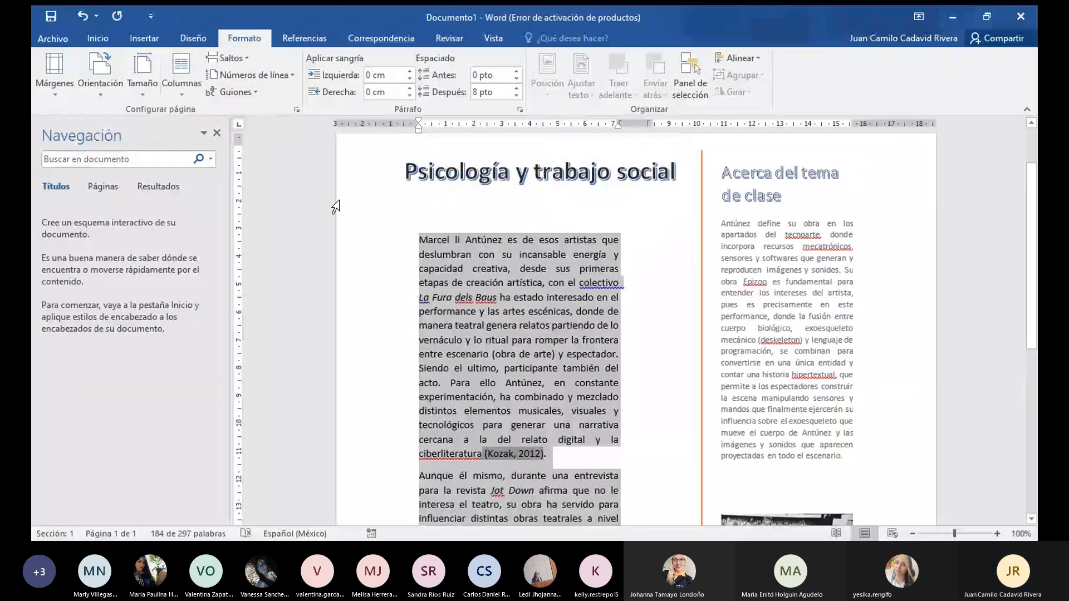
{"action": "left_click", "coordinate": [182, 95]}
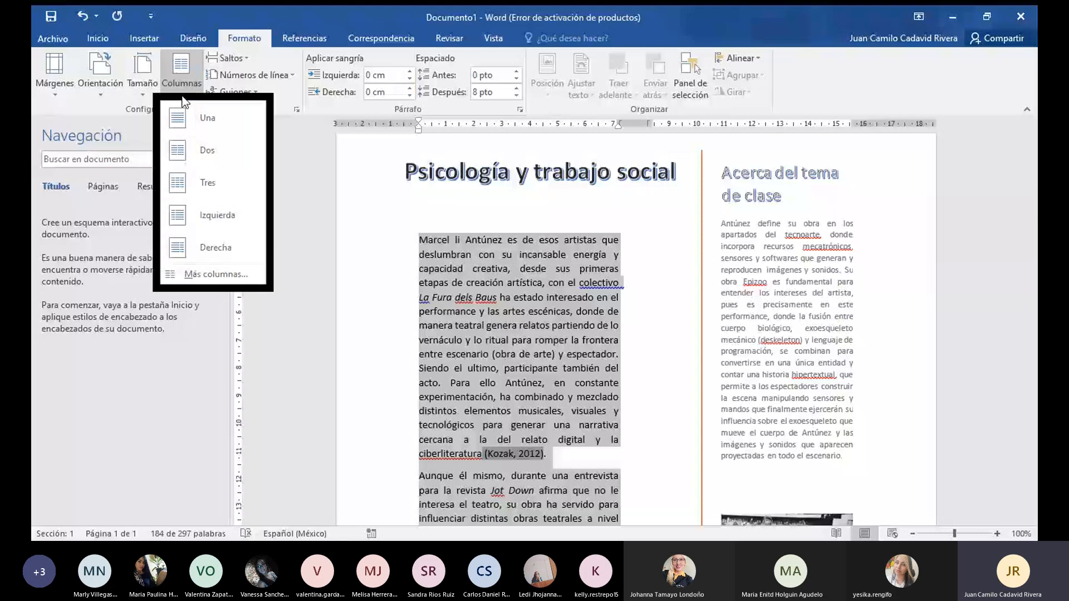
{"action": "left_click", "coordinate": [186, 108]}
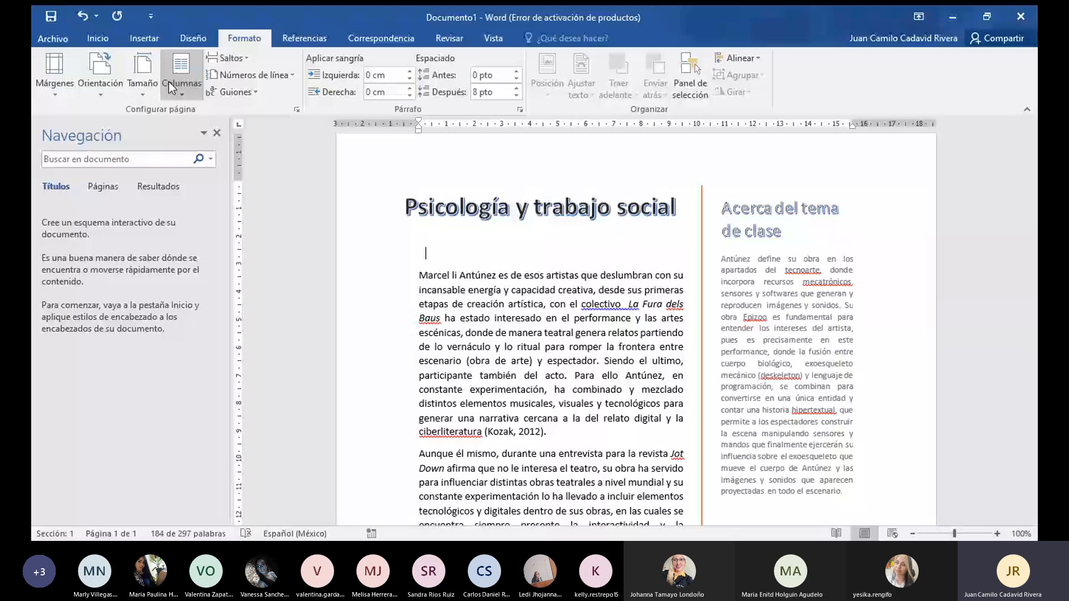
Add another empty line between the heading and the first body paragraph
{"action": "left_click", "coordinate": [723, 245]}
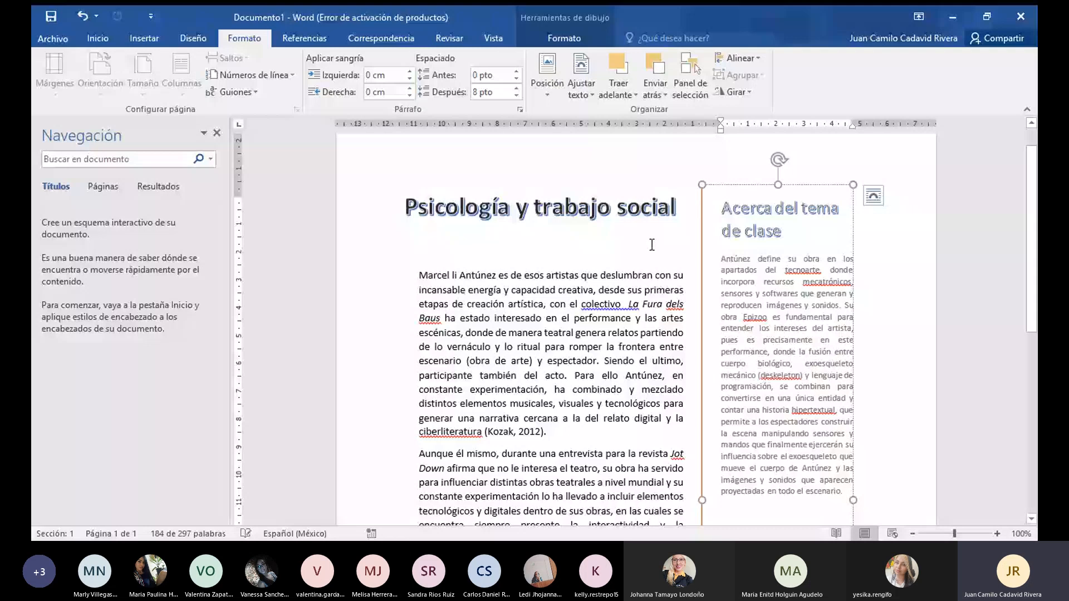
{"action": "left_click", "coordinate": [652, 245]}
{"action": "key", "text": "Return"}
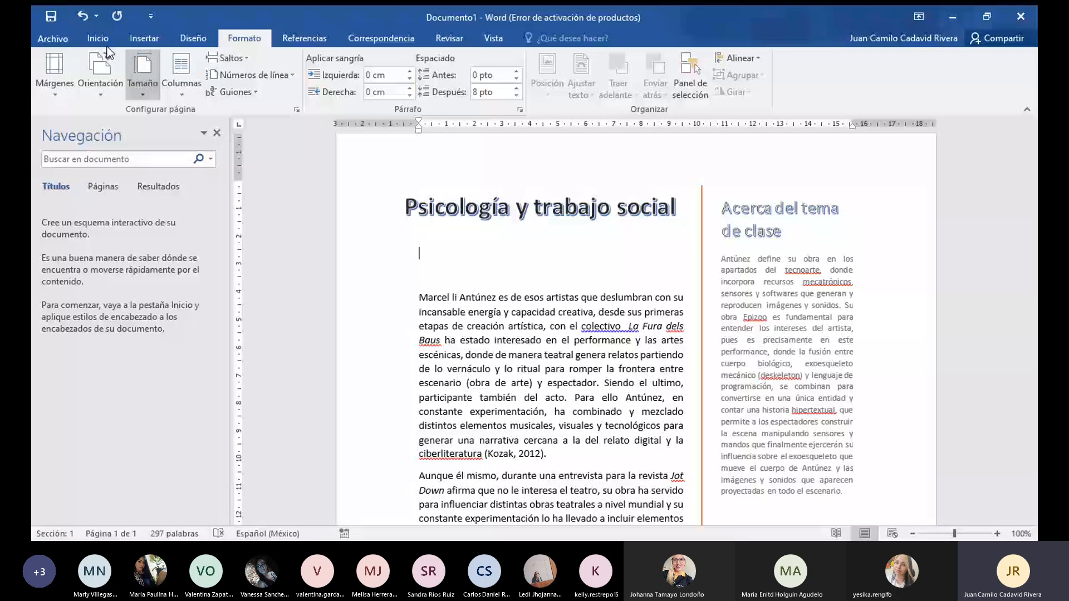
Preview quote designs in the building blocks organizer and insert "Cita en movimiento" on the empty line below the heading
{"action": "left_click", "coordinate": [144, 38]}
{"action": "left_click", "coordinate": [879, 59]}
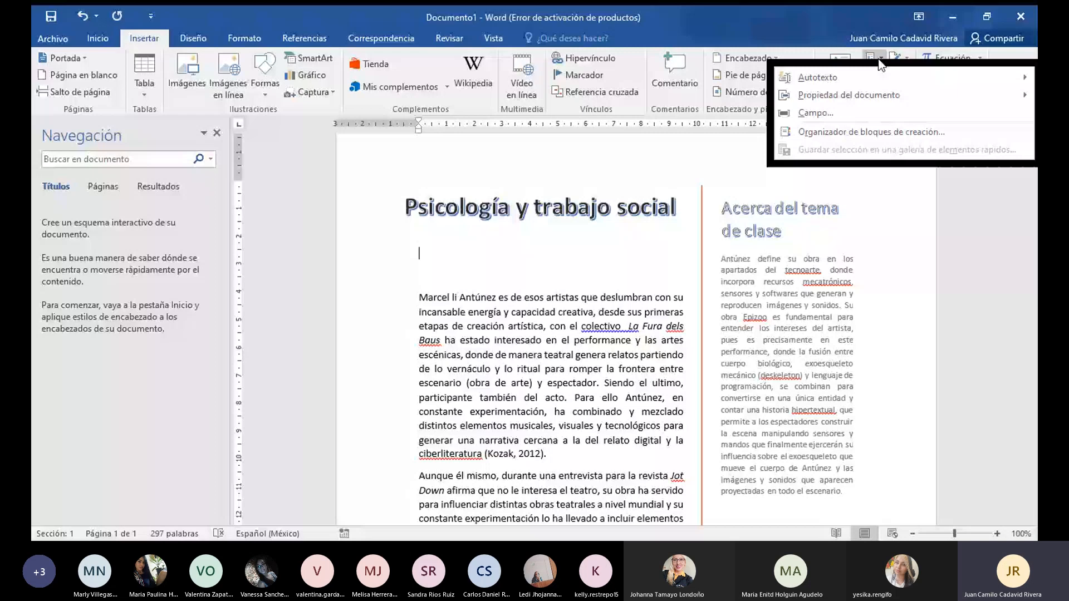
{"action": "left_click", "coordinate": [872, 132]}
{"action": "left_click", "coordinate": [320, 242]}
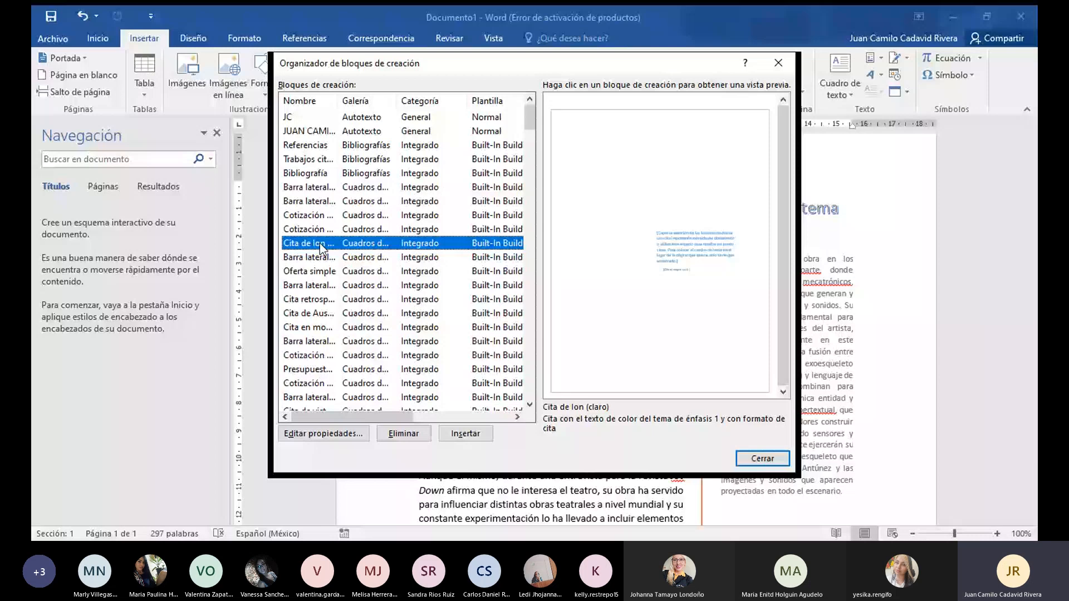
{"action": "left_click", "coordinate": [320, 313]}
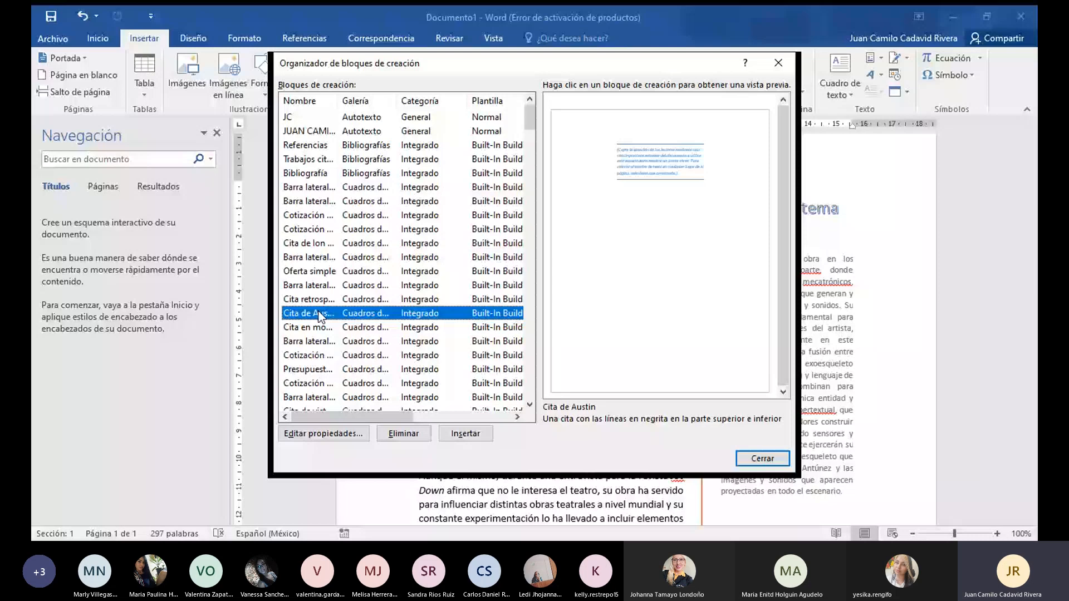
{"action": "left_click", "coordinate": [323, 328]}
{"action": "left_click", "coordinate": [466, 435]}
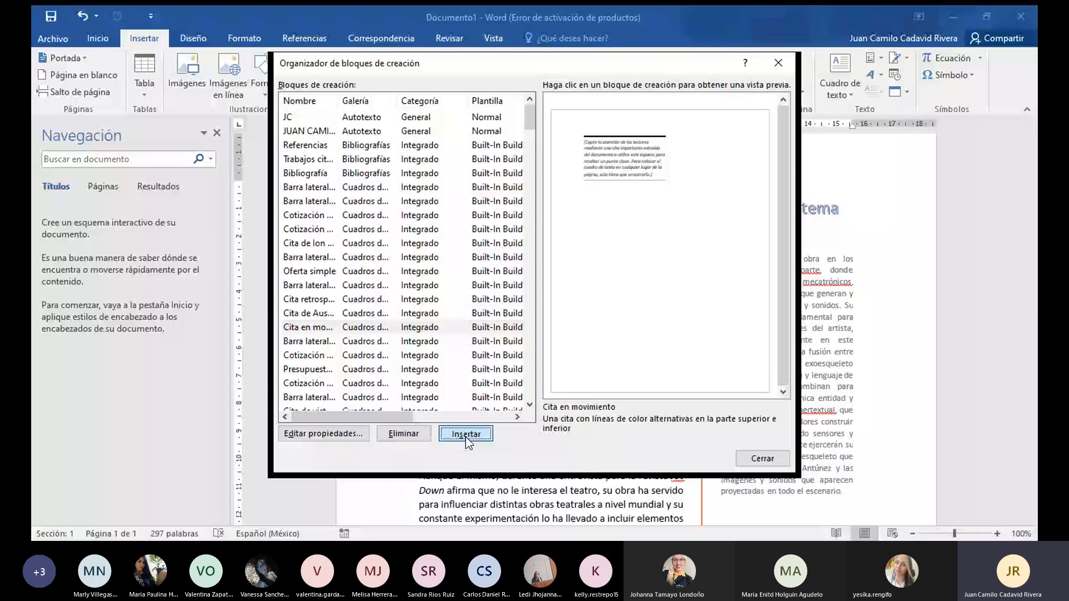
{"action": "left_click", "coordinate": [465, 435]}
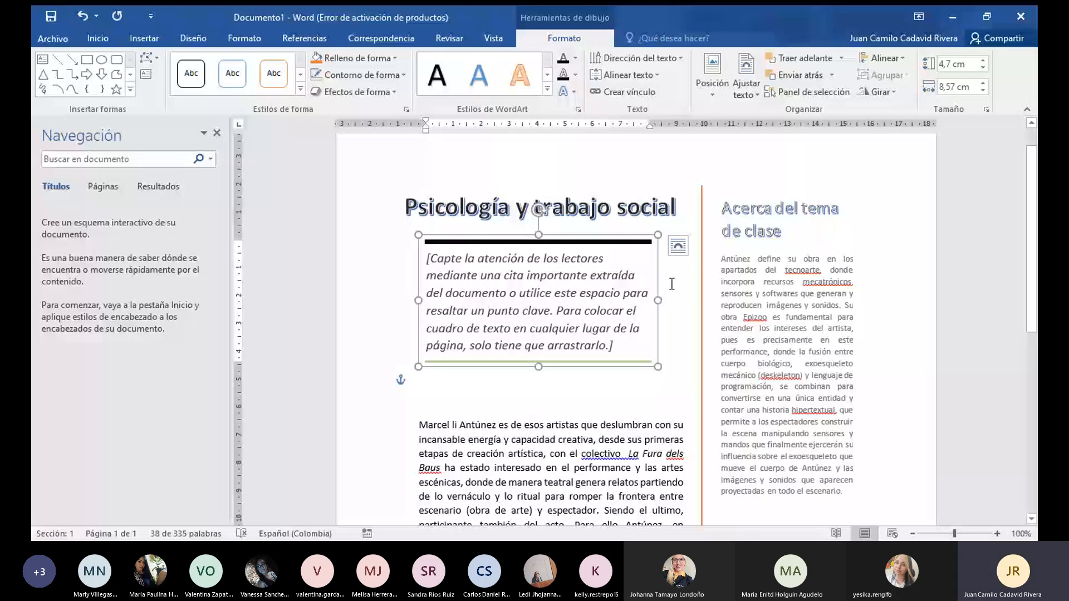
Widen the quote box to 9,58 cm and remove the extra empty line between it and the body text
{"action": "scroll", "coordinate": [672, 284], "scroll_direction": "down", "scroll_amount": 1}
{"action": "left_click_drag", "start_coordinate": [660, 265], "coordinate": [677, 266]}
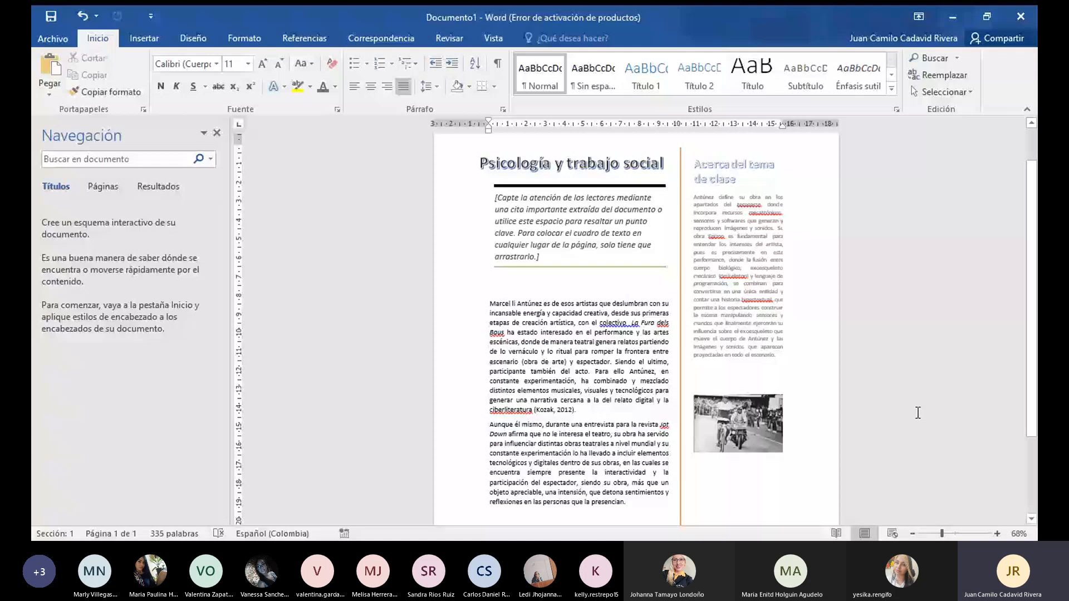
{"action": "key", "text": "ctrl+z"}
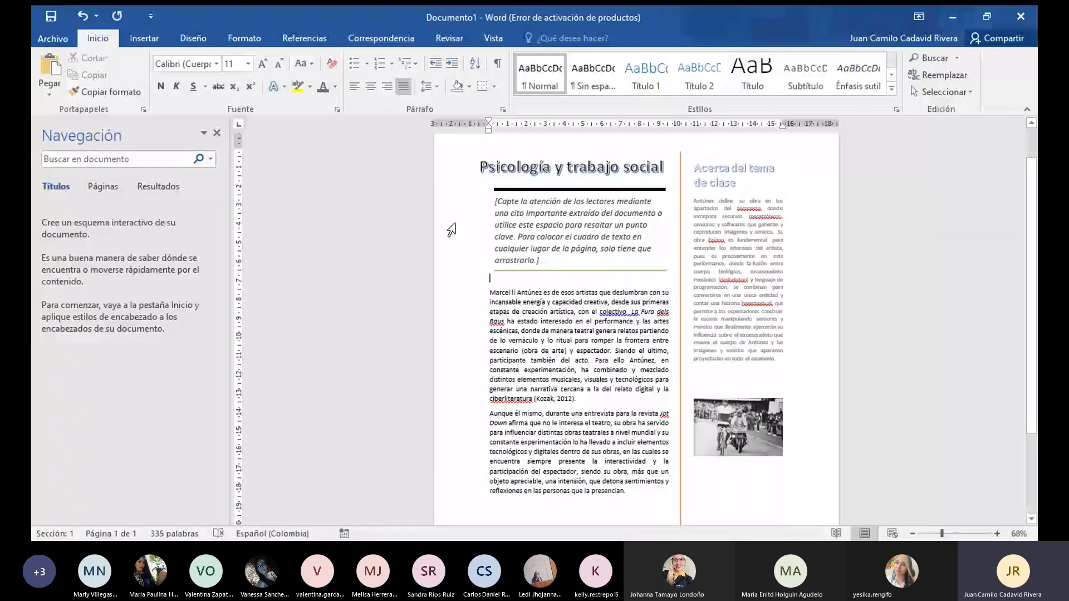
{"action": "left_click", "coordinate": [571, 273]}
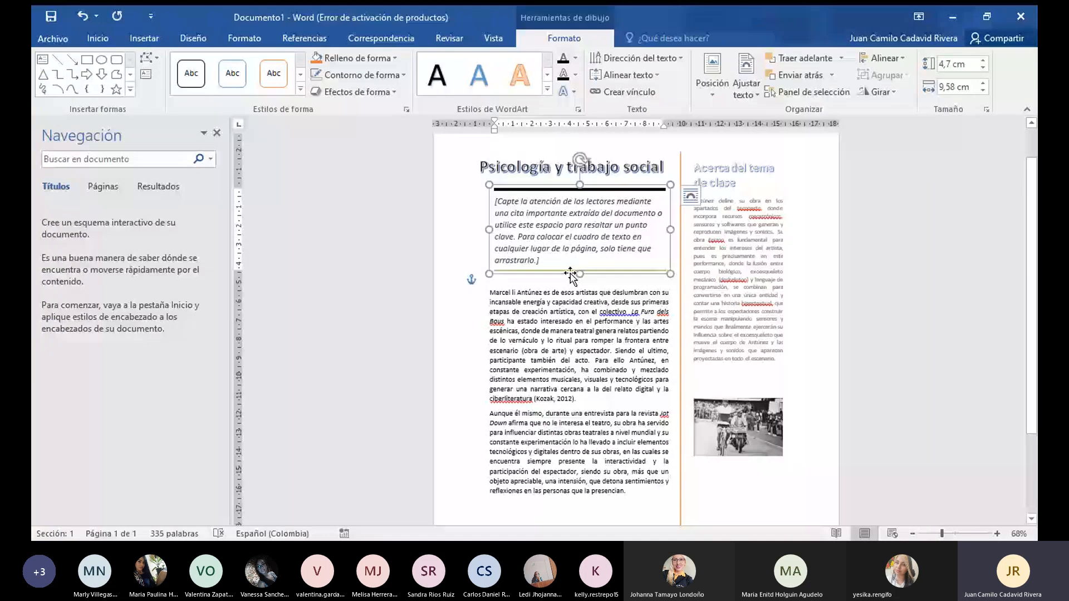
{"action": "key", "text": "ctrl+z"}
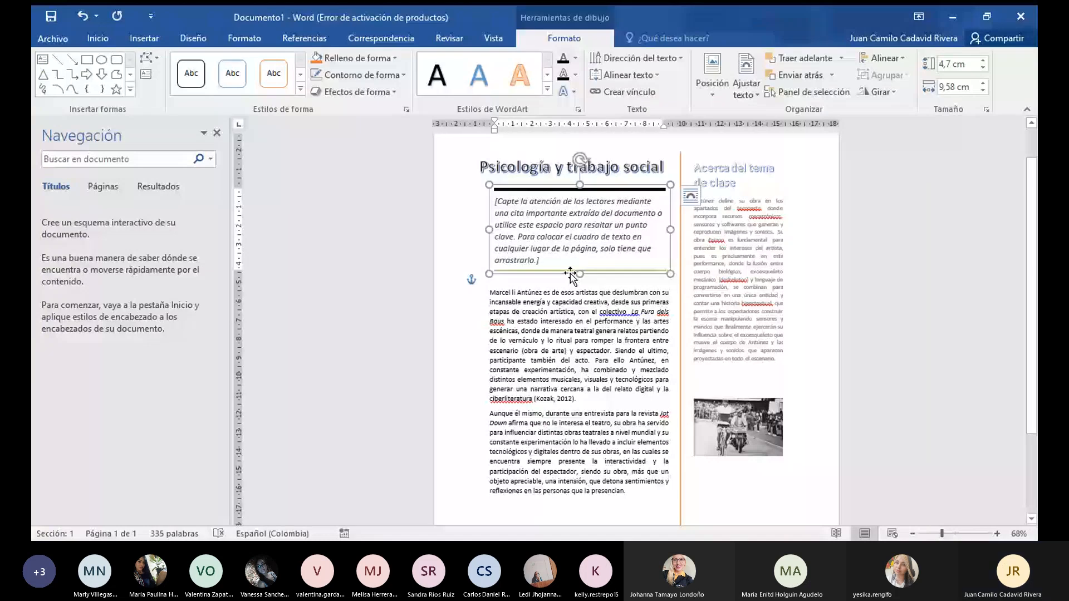
{"action": "left_click", "coordinate": [934, 270]}
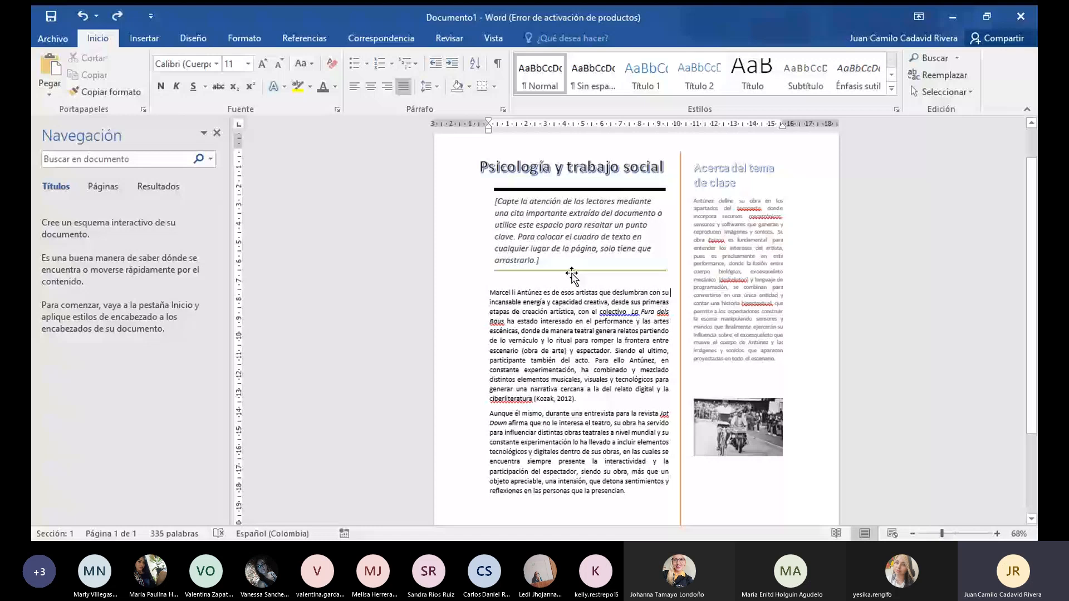
Replace the quote box's placeholder text with the copied passage beginning "...donde se está fraguando una nueva forma de contar y representar el mundo"
{"action": "scroll", "coordinate": [556, 213], "scroll_direction": "up", "scroll_amount": 1}
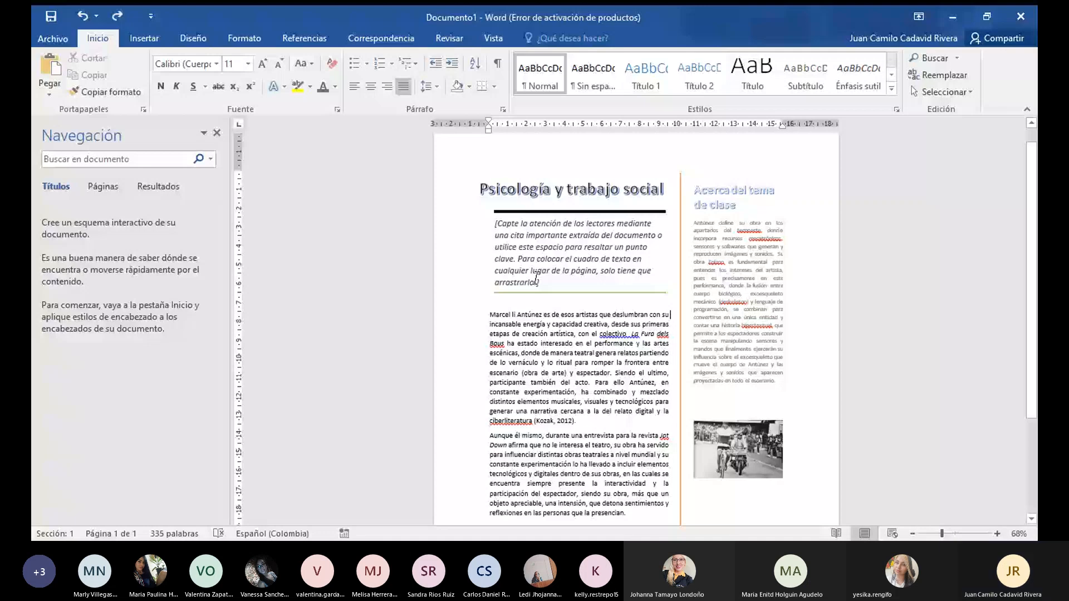
{"action": "triple_click", "coordinate": [493, 236]}
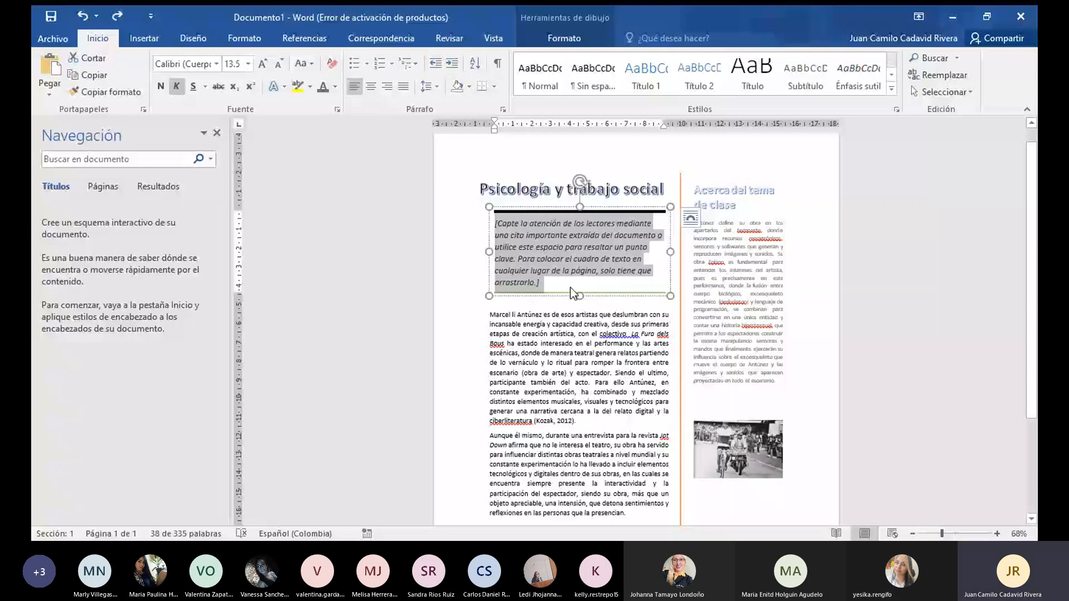
{"action": "key", "text": "alt+Tab"}
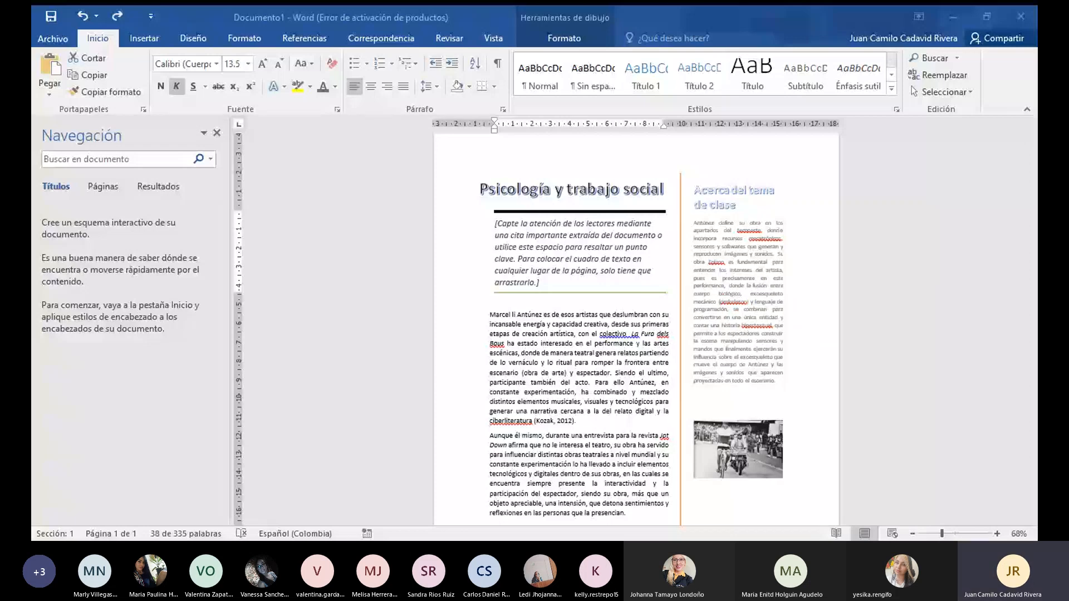
{"action": "type", "text": "\"...donde se está fraguando una nueva forma de contar y representar el mundo, que tiene su raíz en las tecnologías y la participación\" (Antúnez M.-L. , 2011)."}
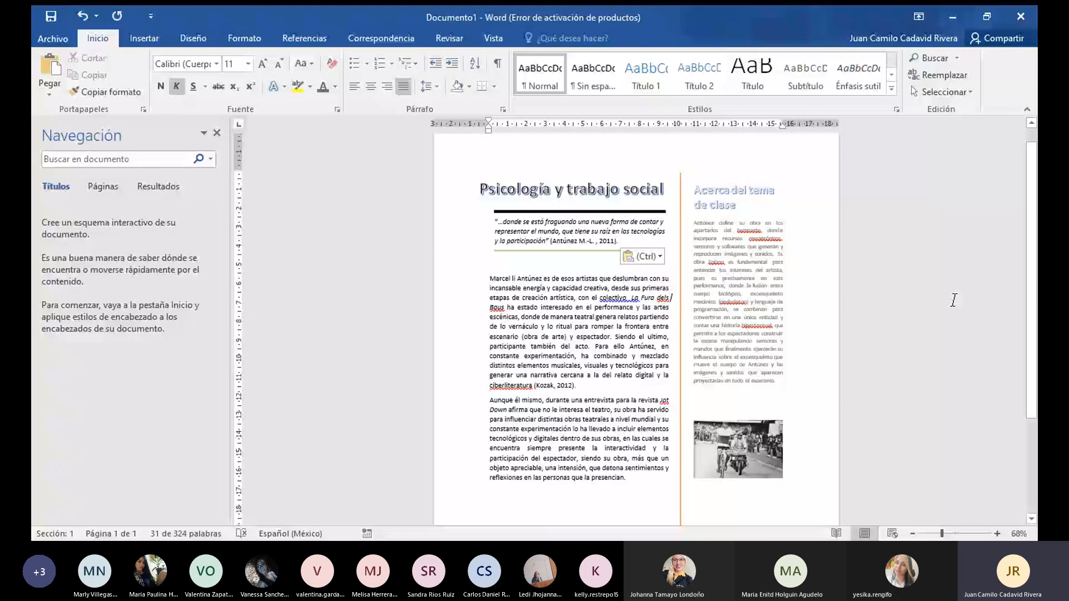
Review the whole page layout, from the heading and quote through the body text to the sidebar and its photo
{"action": "scroll", "coordinate": [519, 288], "scroll_direction": "down", "scroll_amount": 1}
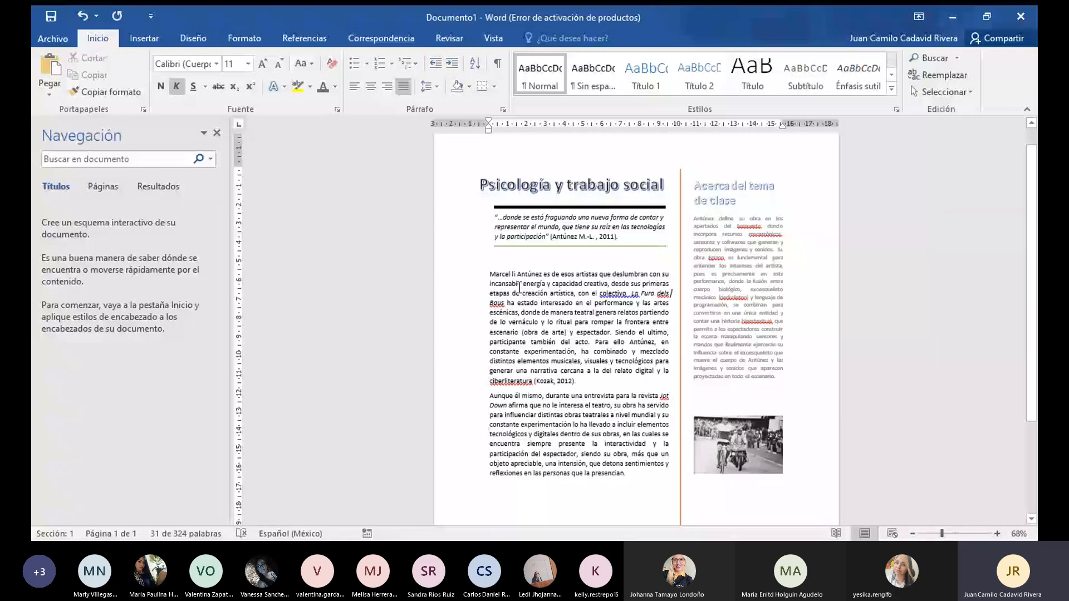
{"action": "scroll", "coordinate": [737, 469], "scroll_direction": "down", "scroll_amount": 1}
{"action": "left_click", "coordinate": [737, 469]}
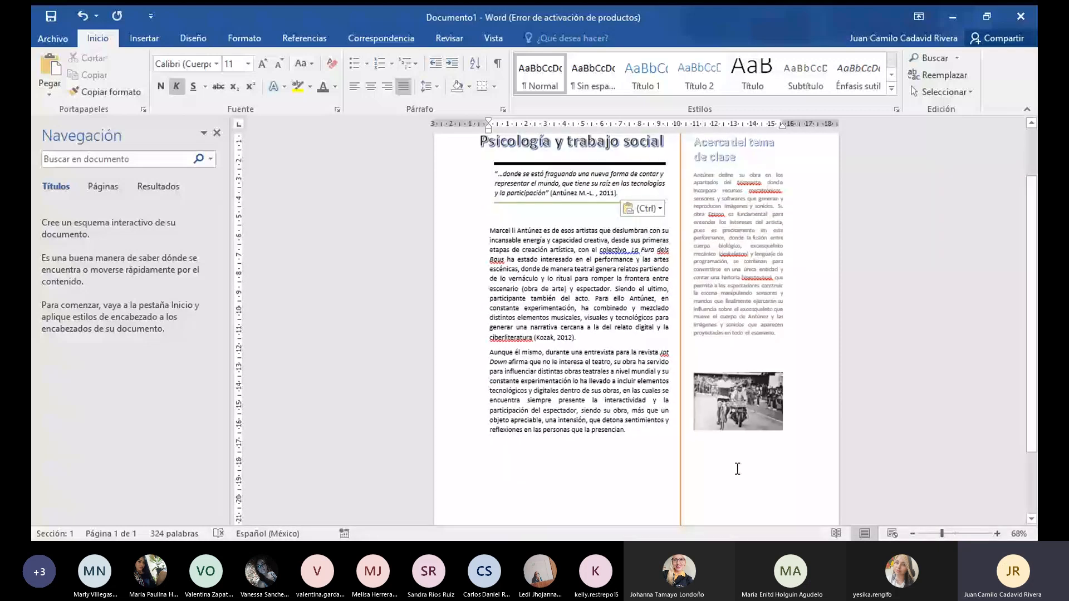
{"action": "left_click", "coordinate": [731, 402]}
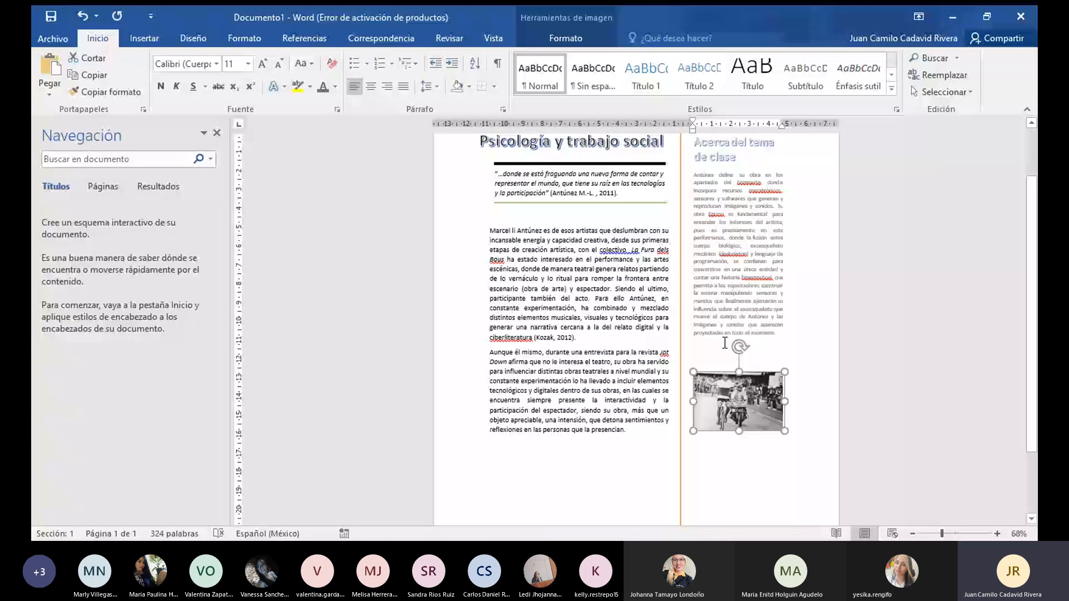
{"action": "scroll", "coordinate": [606, 149], "scroll_direction": "up", "scroll_amount": 1}
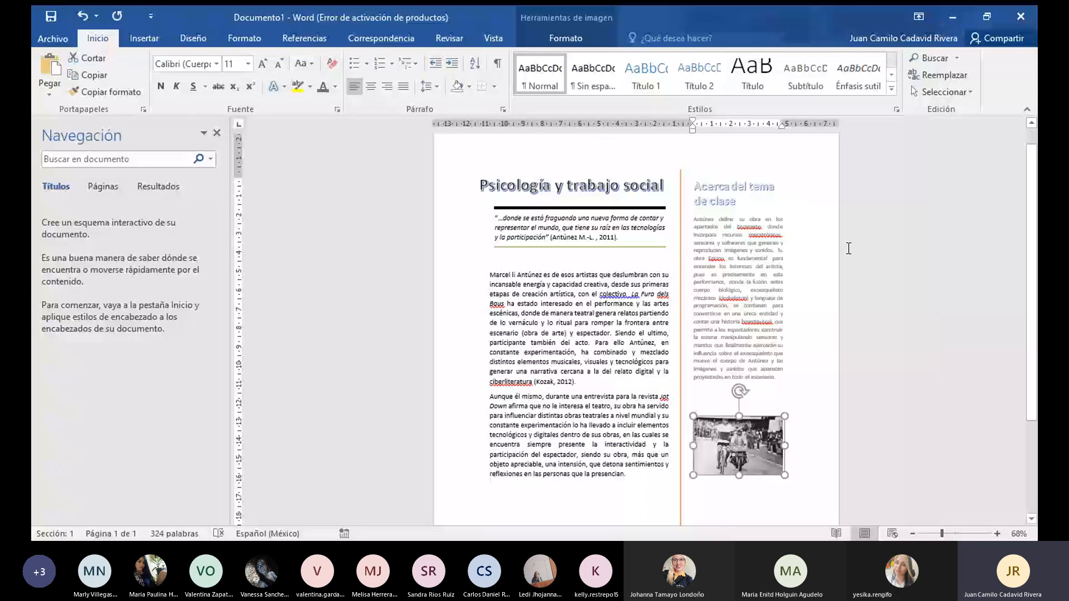
{"action": "scroll", "coordinate": [848, 249], "scroll_direction": "down", "scroll_amount": 1}
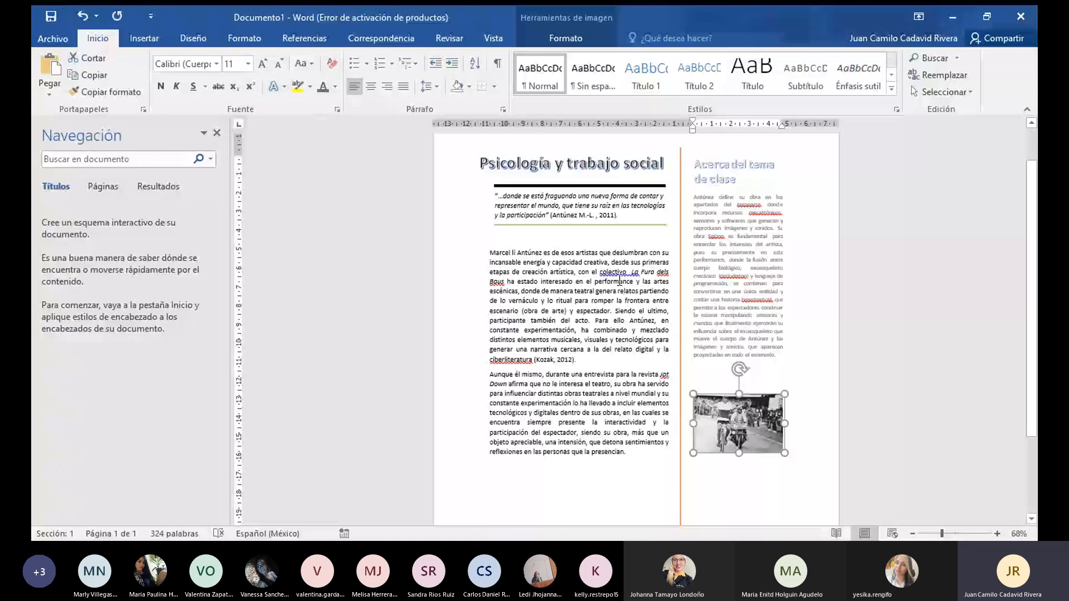
{"action": "scroll", "coordinate": [578, 186], "scroll_direction": "up", "scroll_amount": 1}
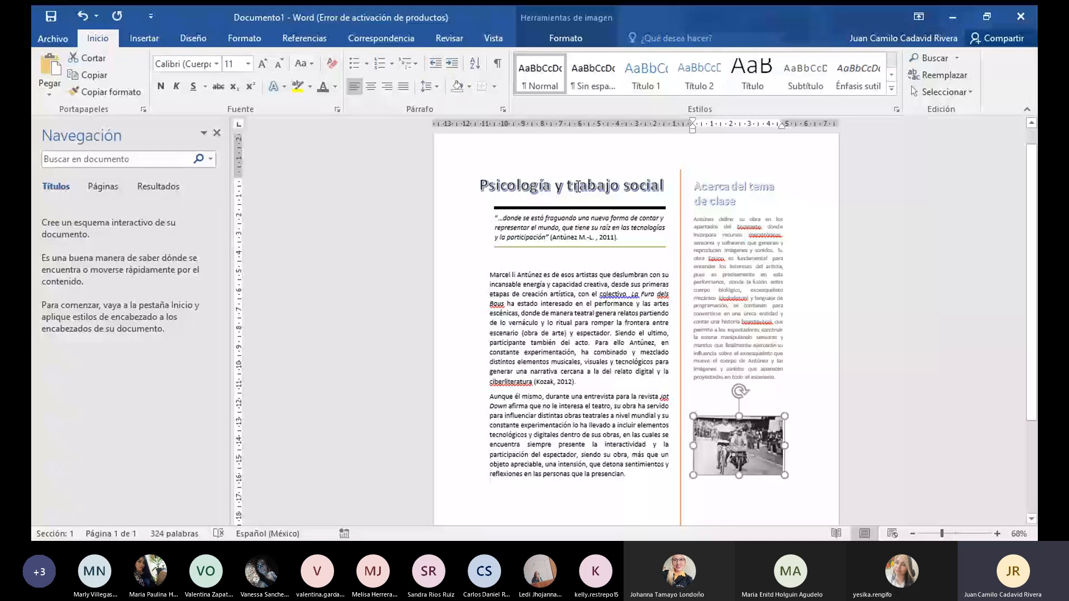
{"action": "scroll", "coordinate": [632, 309], "scroll_direction": "up", "scroll_amount": 1}
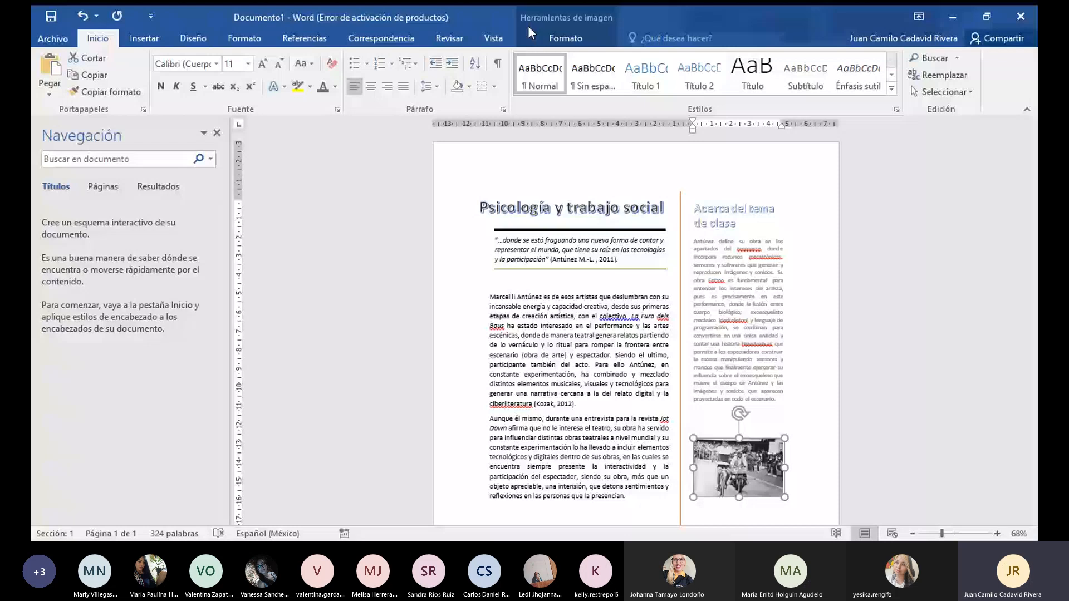
{"action": "scroll", "coordinate": [534, 260], "scroll_direction": "down", "scroll_amount": 3}
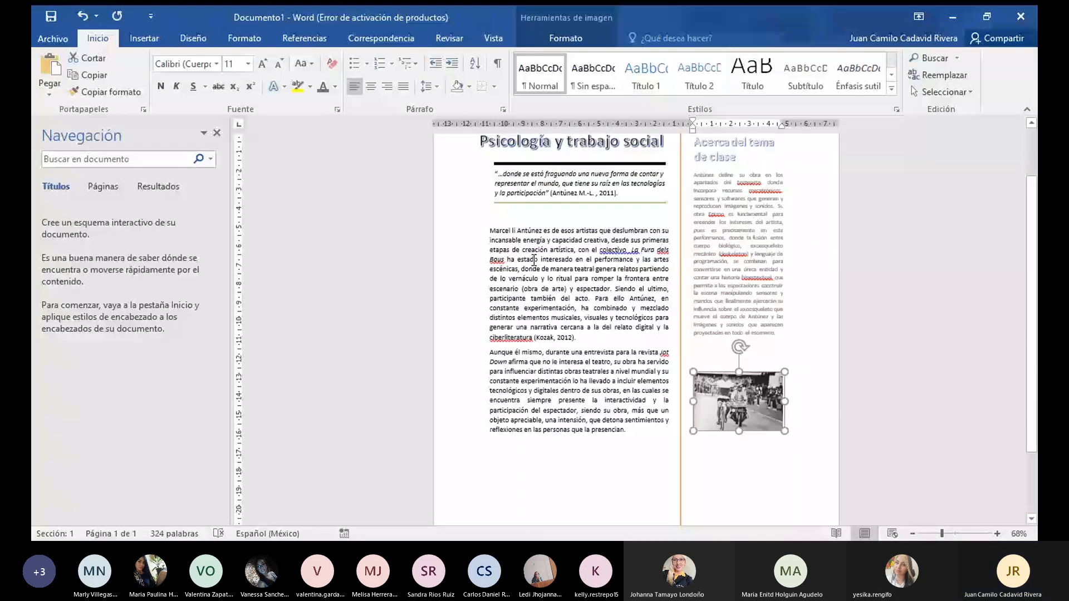
{"action": "scroll", "coordinate": [580, 188], "scroll_direction": "up", "scroll_amount": 2}
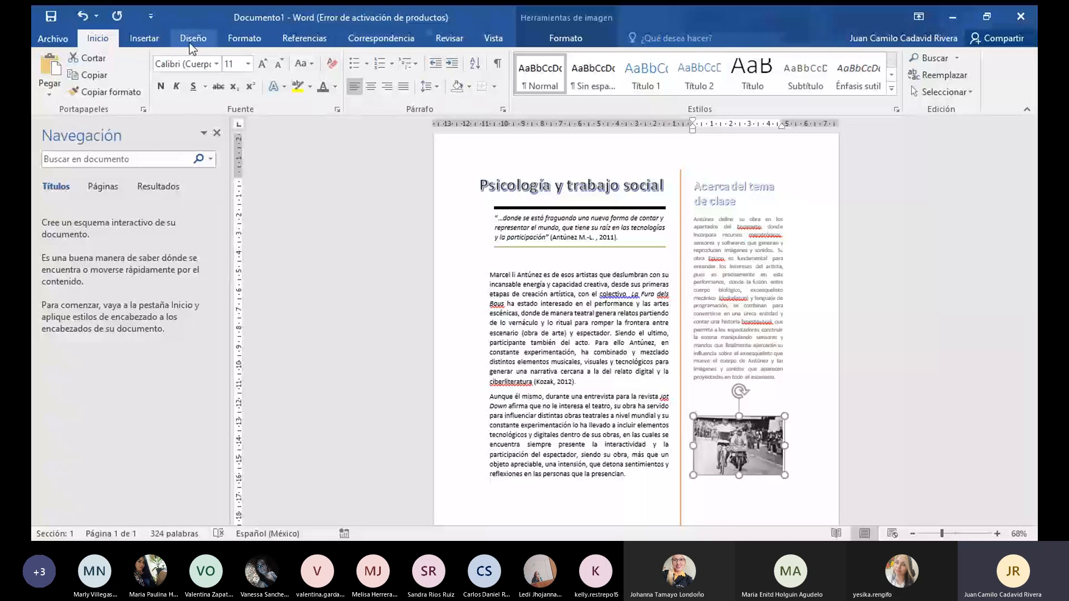
Examine the insertion and comment review commands with the artist's name selected at the start of the body text
{"action": "left_click", "coordinate": [144, 38]}
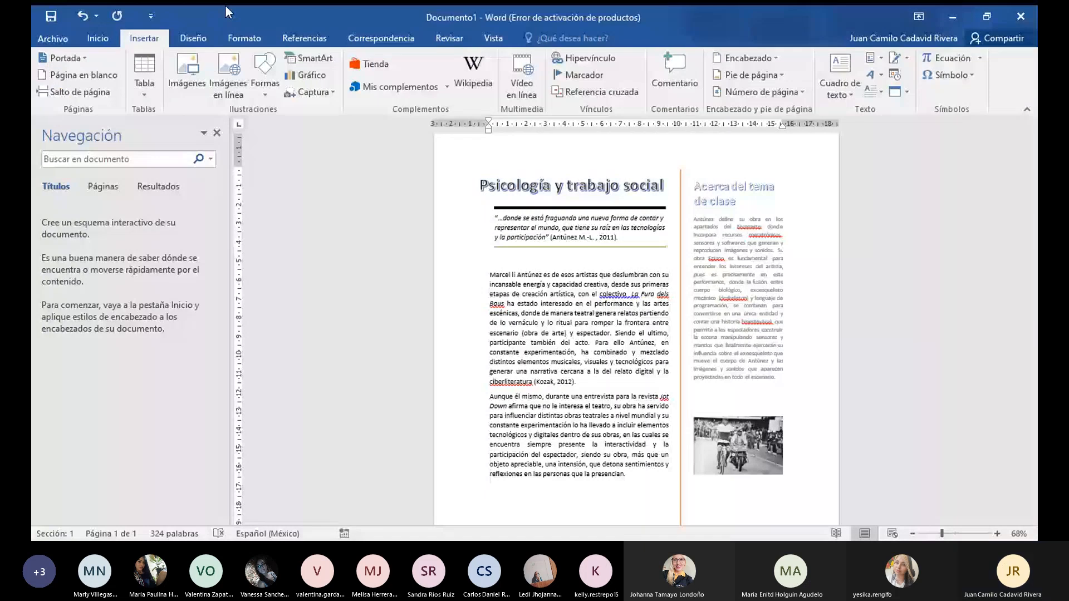
{"action": "left_click", "coordinate": [446, 40]}
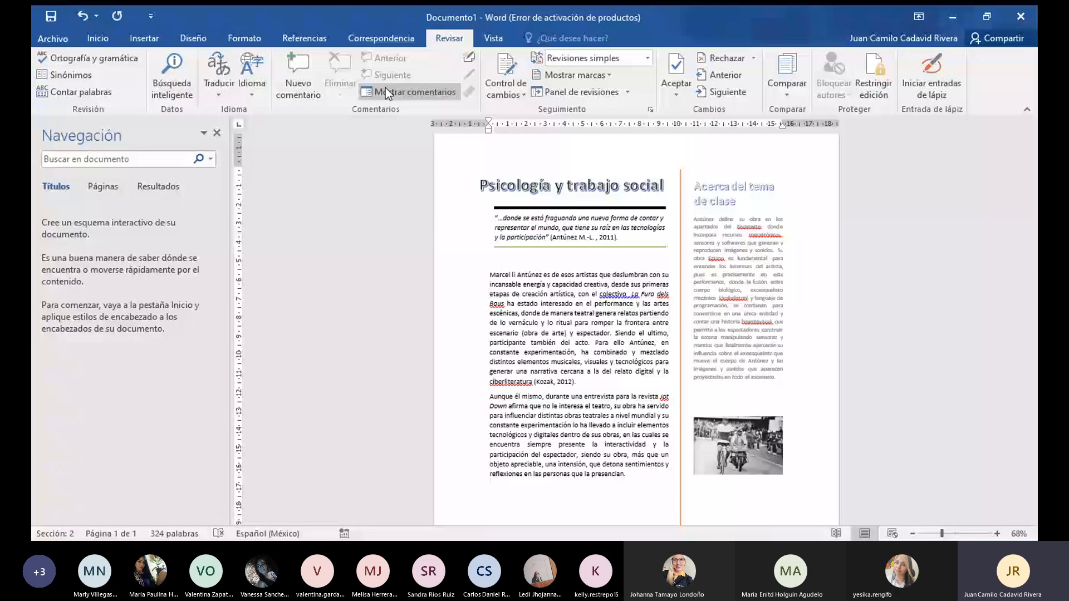
{"action": "left_click_drag", "start_coordinate": [490, 276], "coordinate": [542, 276]}
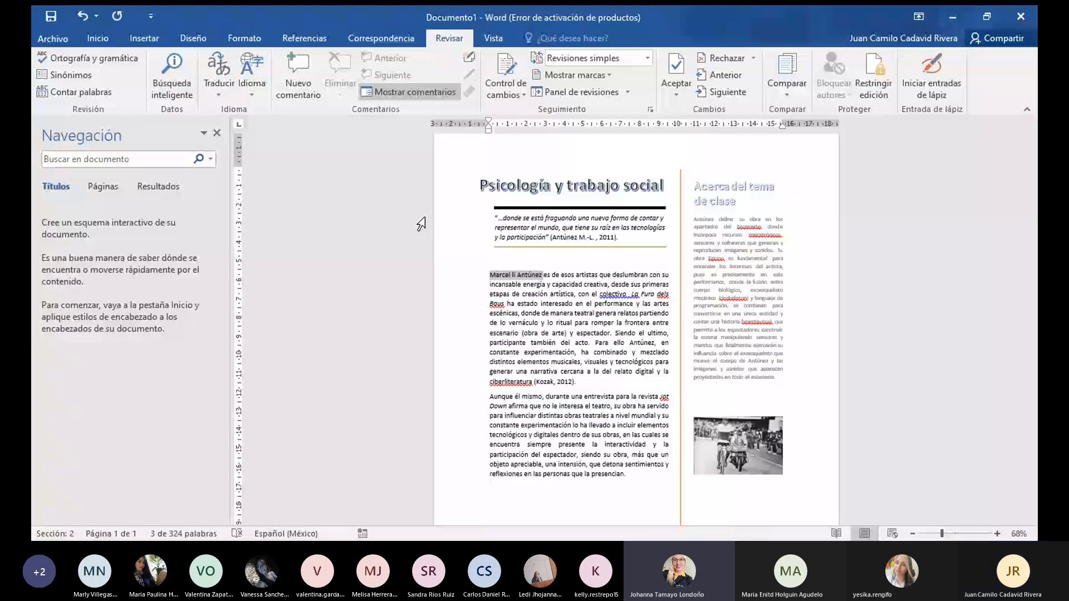
Preview the "Barra lateral de Austin" sidebar design in the building blocks organizer and close it without inserting anything
{"action": "left_click", "coordinate": [778, 268]}
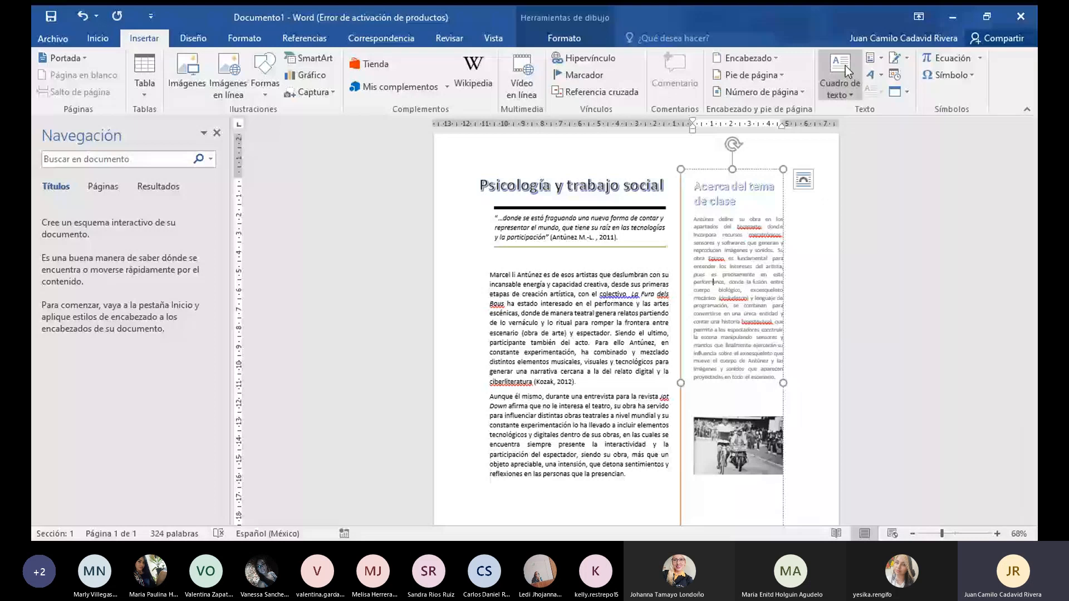
{"action": "left_click", "coordinate": [879, 62]}
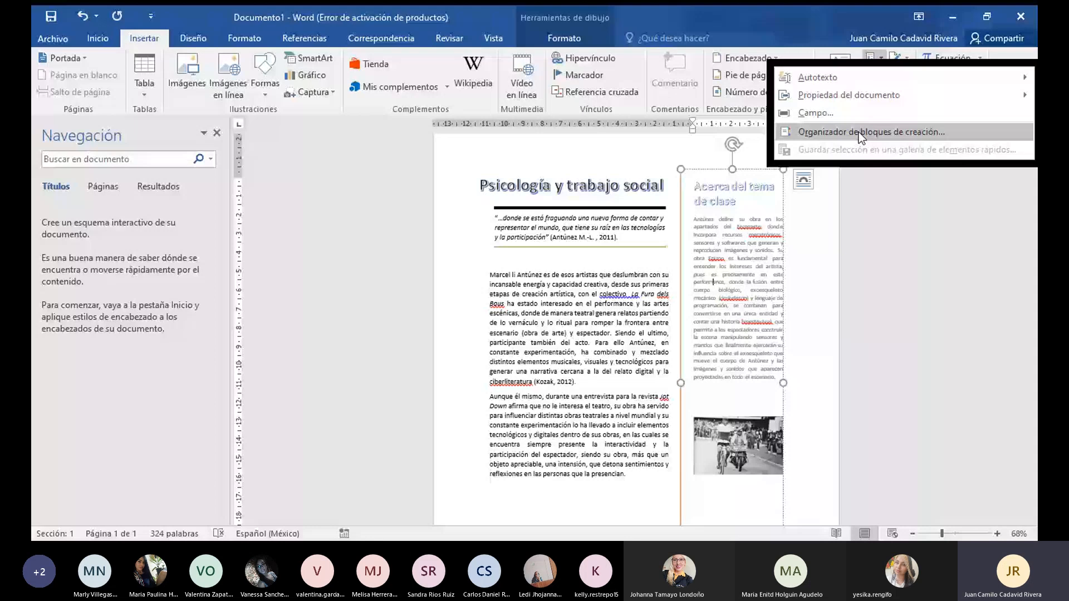
{"action": "left_click", "coordinate": [859, 132]}
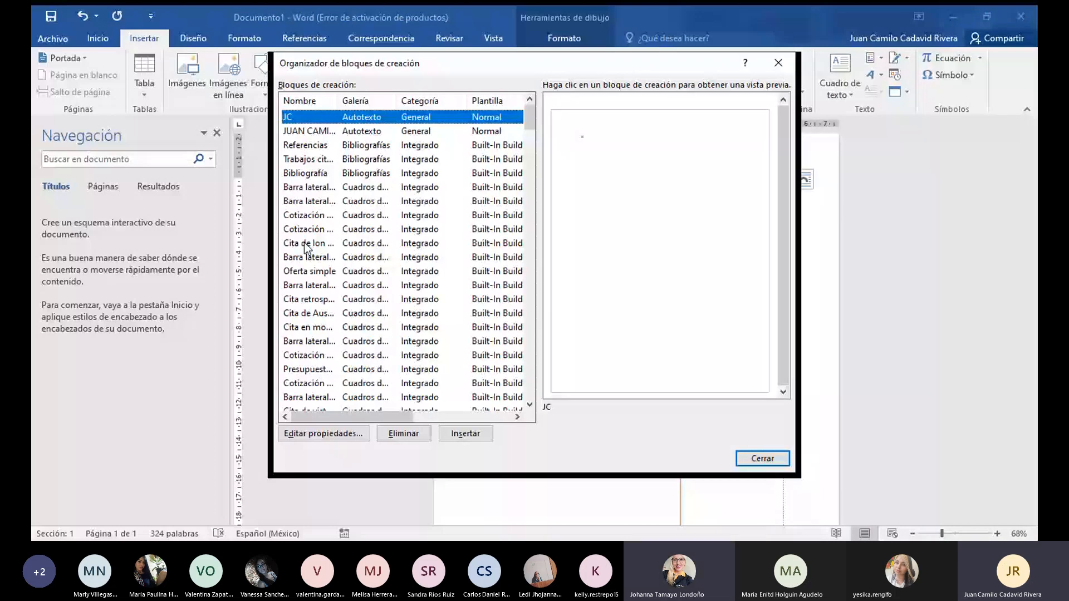
{"action": "left_click", "coordinate": [307, 256]}
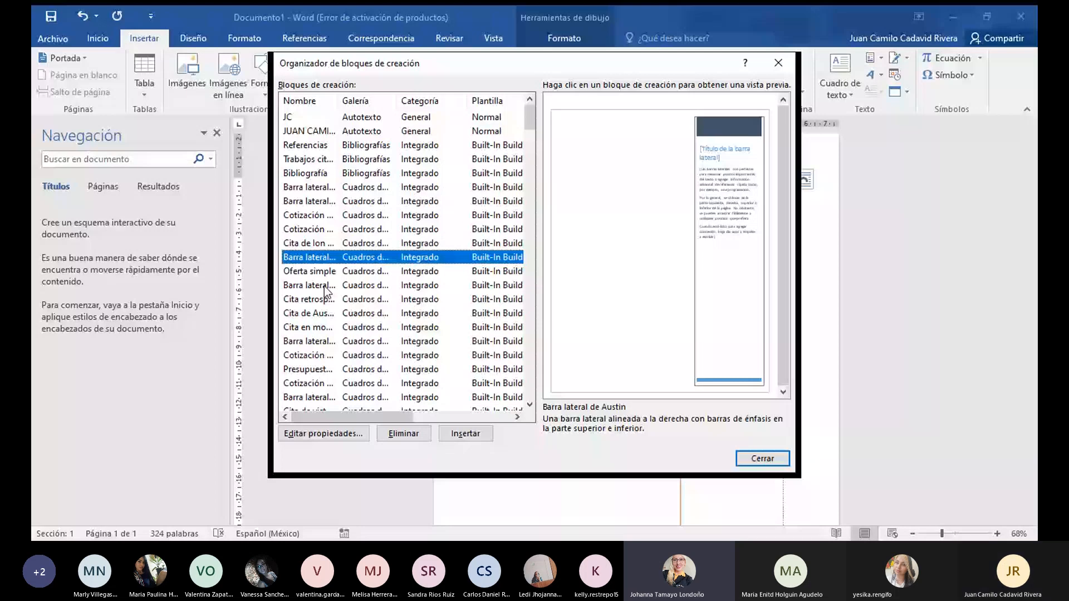
{"action": "left_click", "coordinate": [763, 459]}
Examine the column layouts, the document style sets and the paragraph spacing options with the cursor in the body text
{"action": "left_click", "coordinate": [245, 38]}
{"action": "left_click", "coordinate": [534, 303]}
{"action": "left_click", "coordinate": [193, 39]}
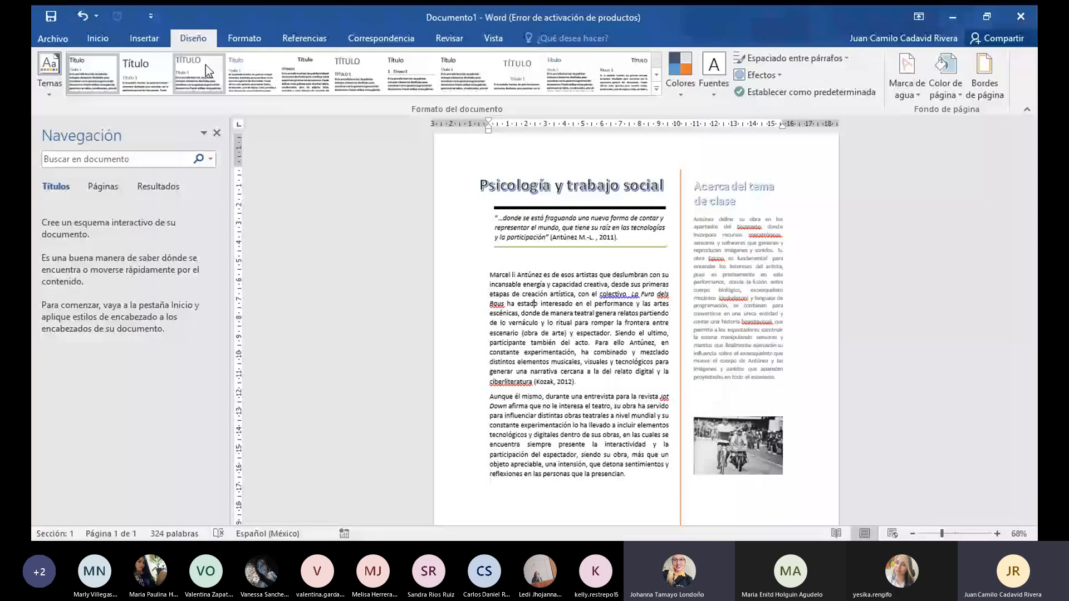
{"action": "left_click", "coordinate": [231, 44]}
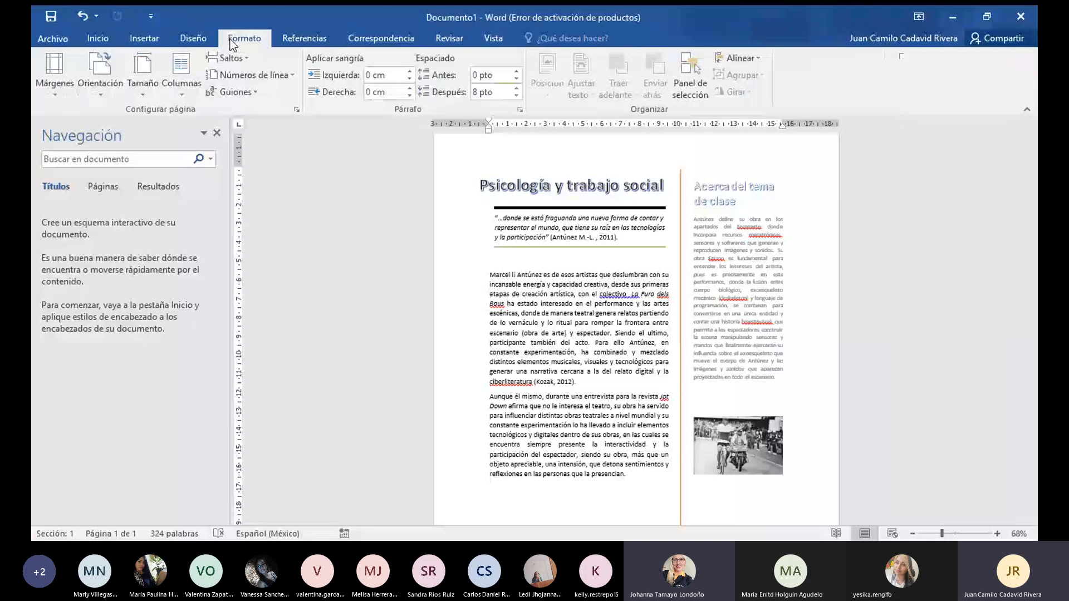
{"action": "left_click", "coordinate": [181, 69]}
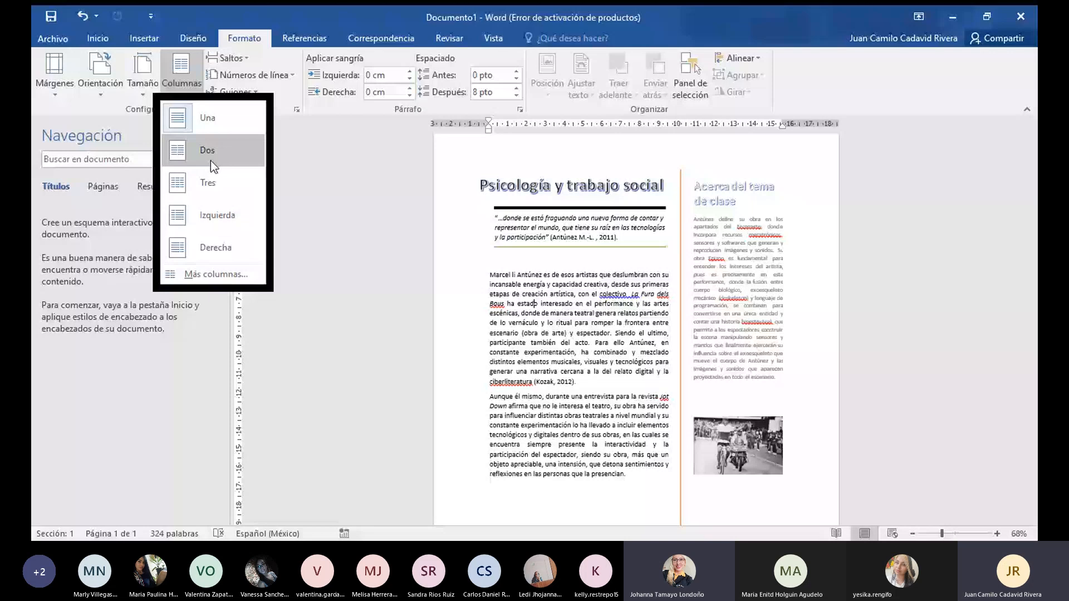
{"action": "left_click", "coordinate": [193, 37]}
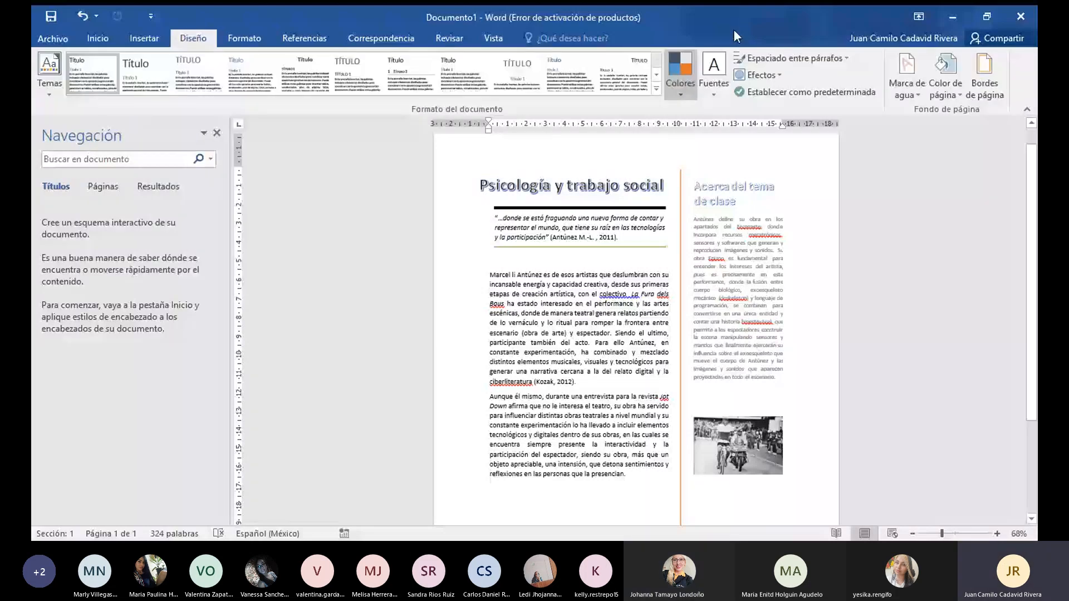
{"action": "left_click", "coordinate": [797, 59]}
{"action": "left_click", "coordinate": [798, 59]}
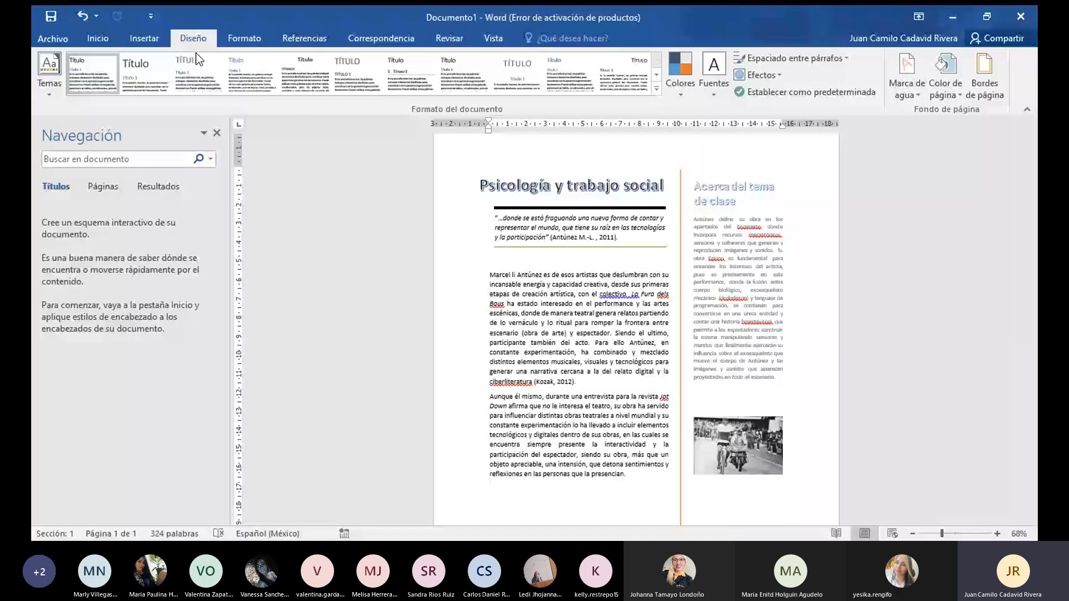
{"action": "left_click", "coordinate": [244, 38]}
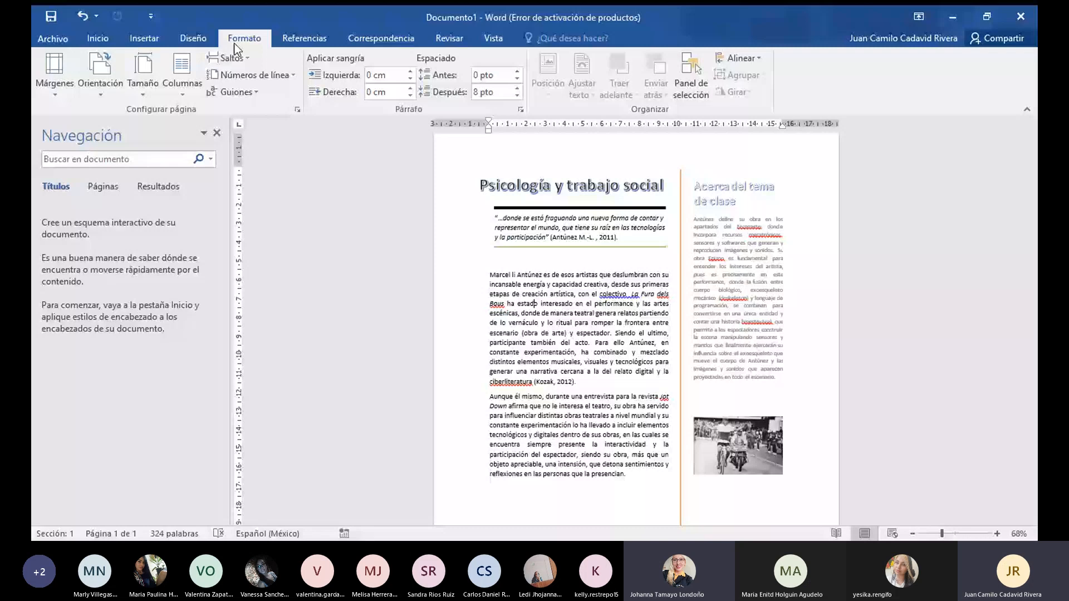
{"action": "left_click", "coordinate": [182, 70]}
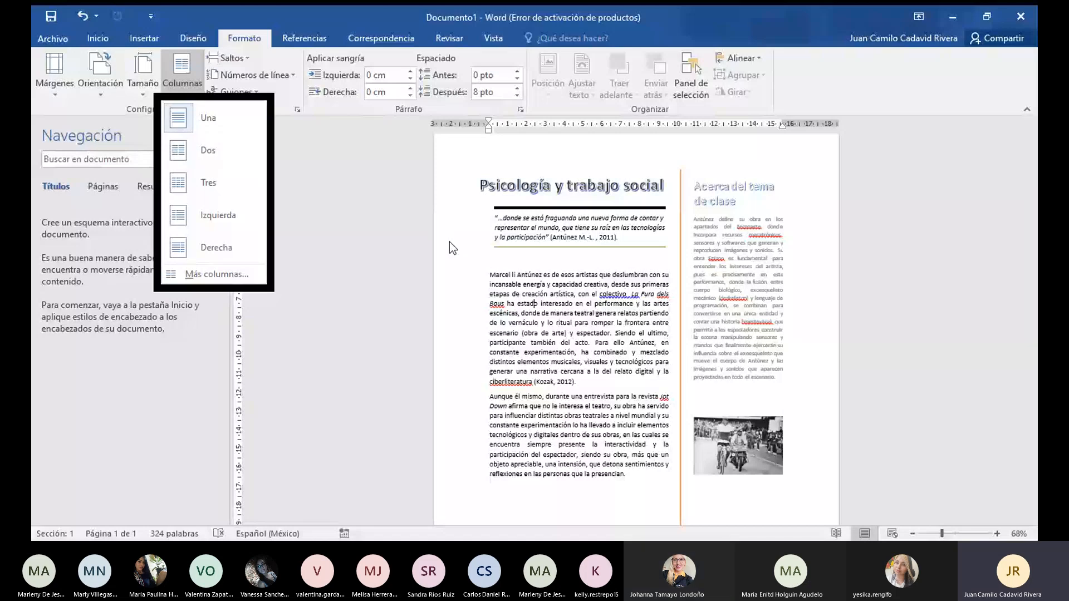
Try to start a new page below the body text and move the displaced sidebar up, undoing both changes
{"action": "scroll", "coordinate": [532, 234], "scroll_direction": "down", "scroll_amount": 3}
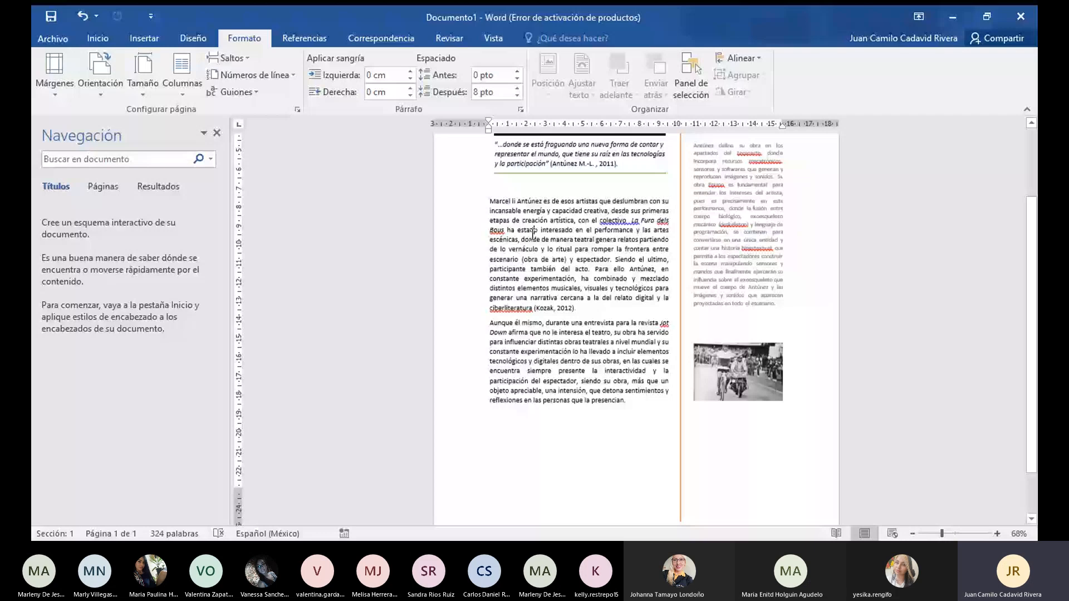
{"action": "scroll", "coordinate": [533, 234], "scroll_direction": "down", "scroll_amount": 2}
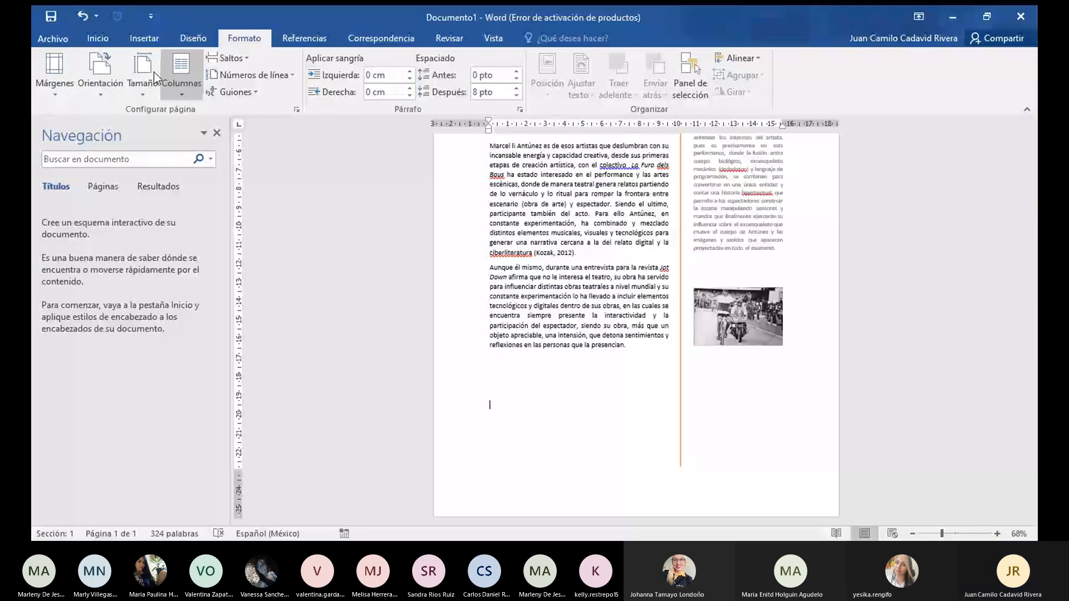
{"action": "scroll", "coordinate": [539, 284], "scroll_direction": "up", "scroll_amount": 3}
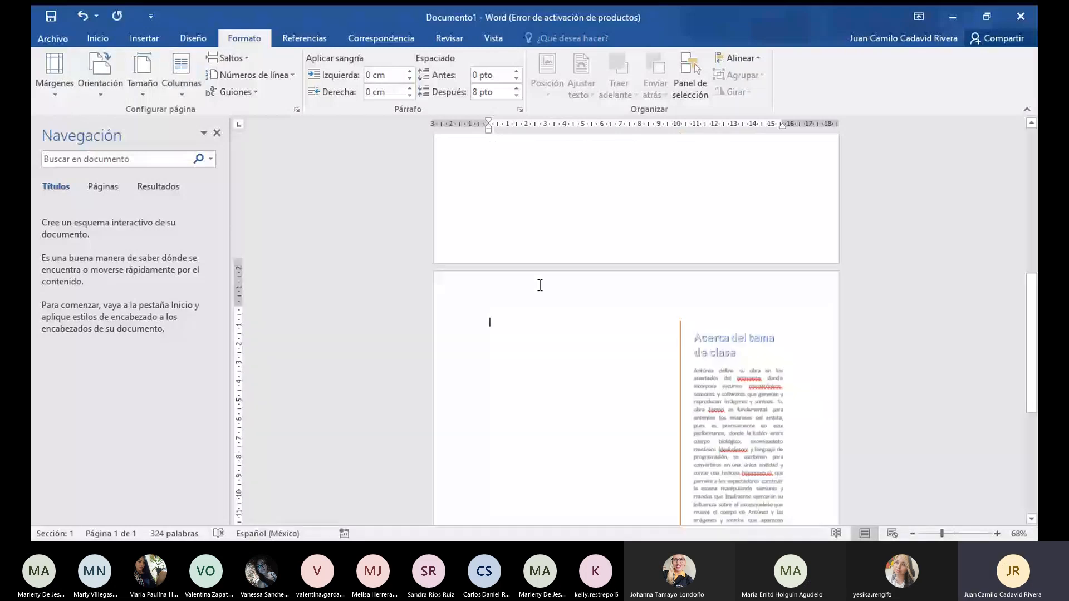
{"action": "left_click", "coordinate": [730, 167]}
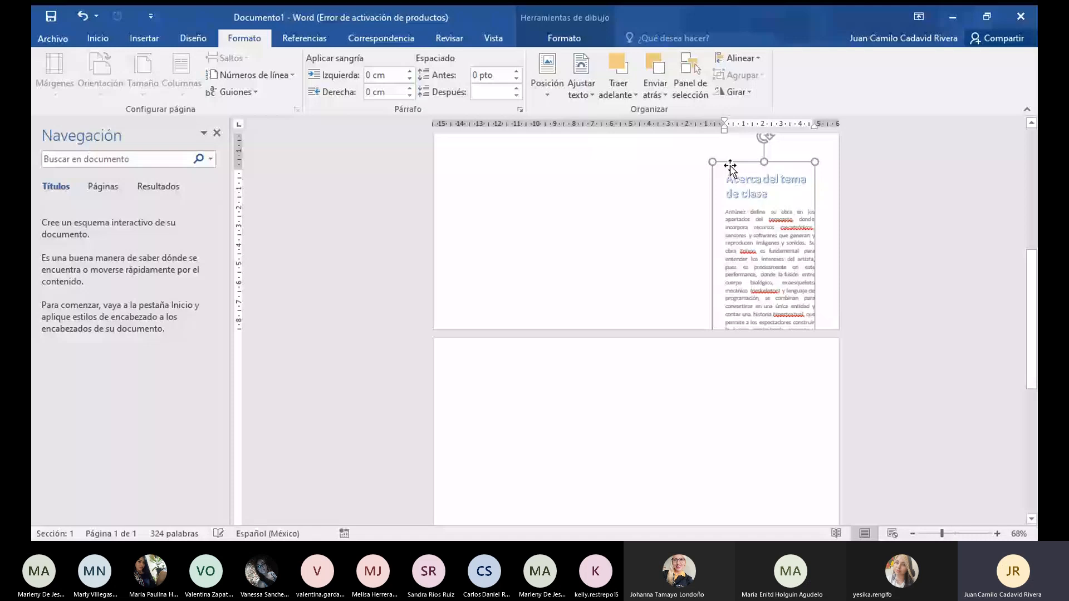
{"action": "scroll", "coordinate": [730, 168], "scroll_direction": "up", "scroll_amount": 3}
{"action": "key", "text": "ctrl+z"}
{"action": "scroll", "coordinate": [761, 310], "scroll_direction": "up", "scroll_amount": 3}
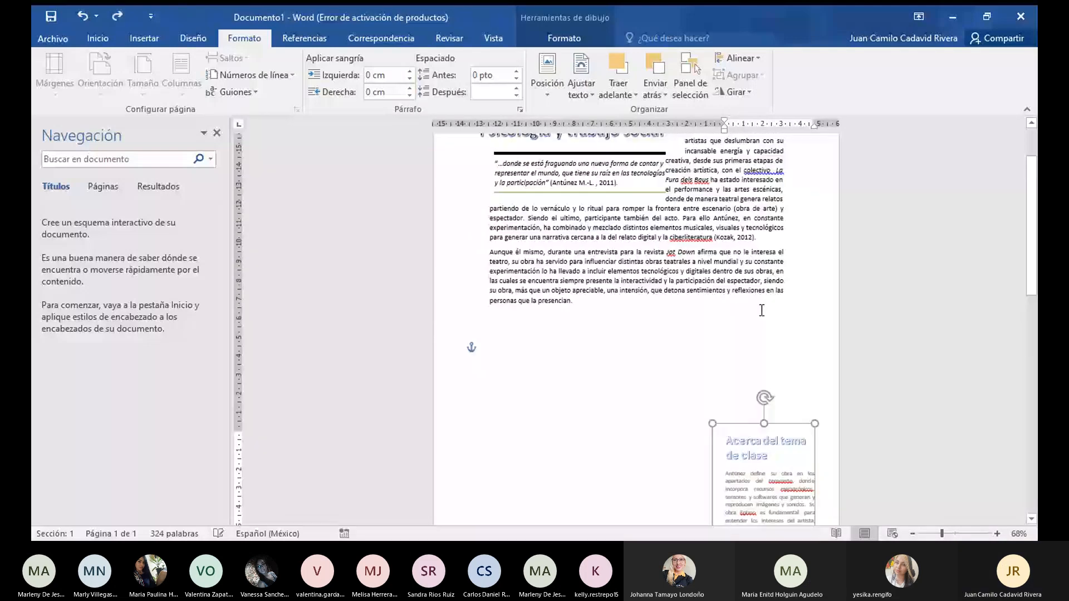
{"action": "key", "text": "ctrl+z"}
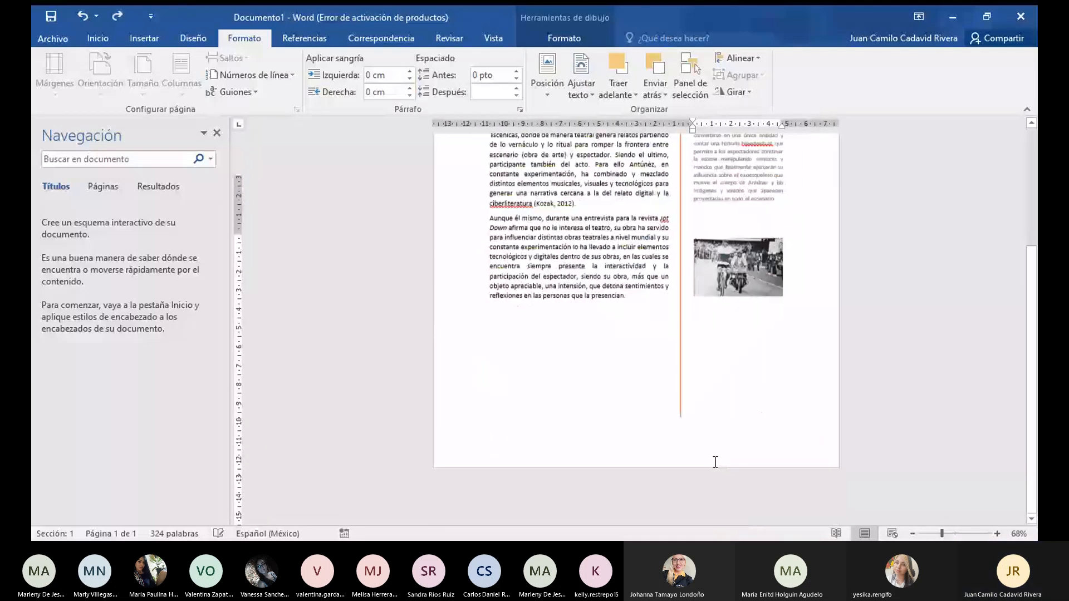
{"action": "left_click", "coordinate": [715, 462]}
{"action": "scroll", "coordinate": [716, 462], "scroll_direction": "up", "scroll_amount": 2}
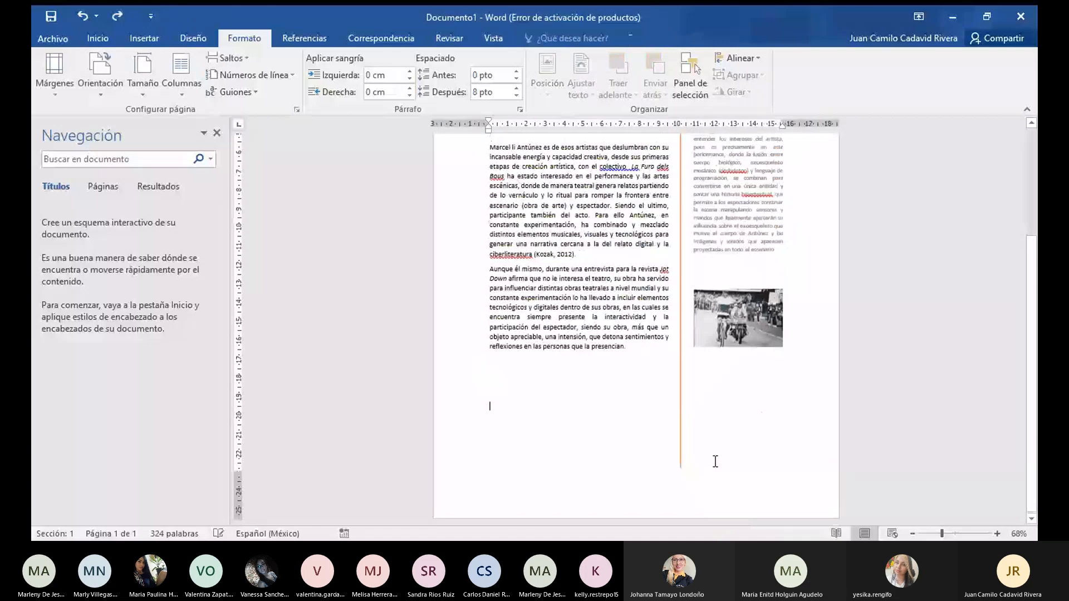
Add a blank second page after the body text and move the displaced sidebar back beside the text on the first page
{"action": "double_click", "coordinate": [562, 476]}
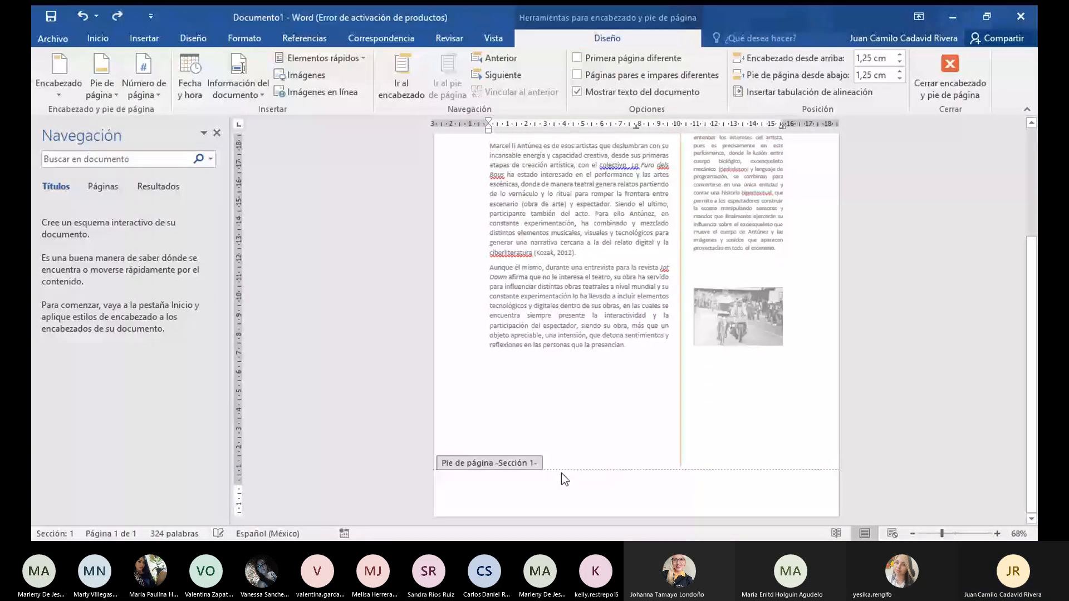
{"action": "double_click", "coordinate": [584, 456]}
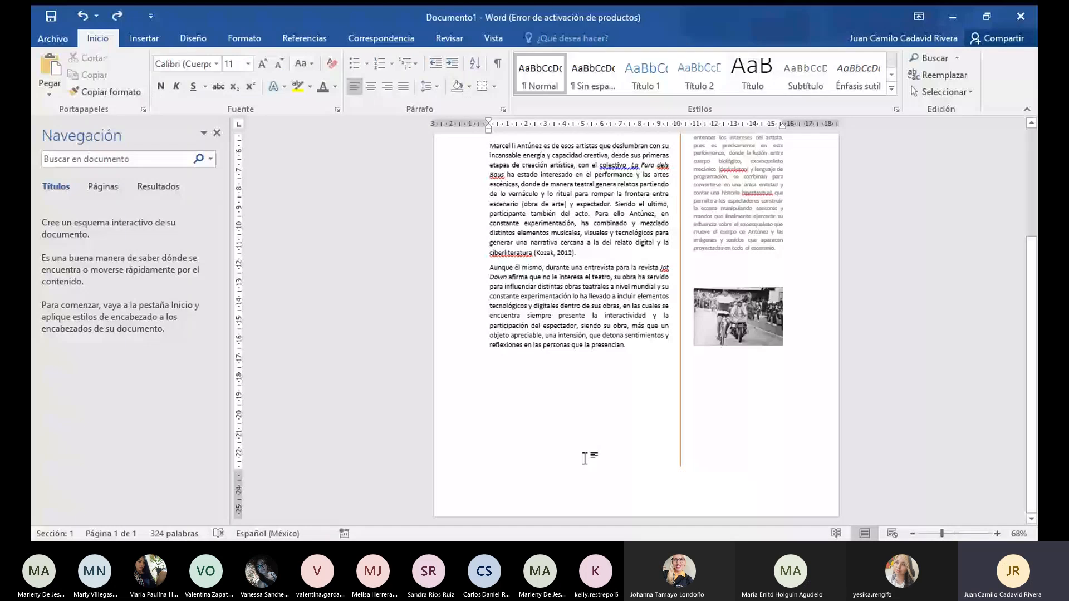
{"action": "scroll", "coordinate": [585, 458], "scroll_direction": "down", "scroll_amount": 7}
{"action": "left_click", "coordinate": [788, 188]}
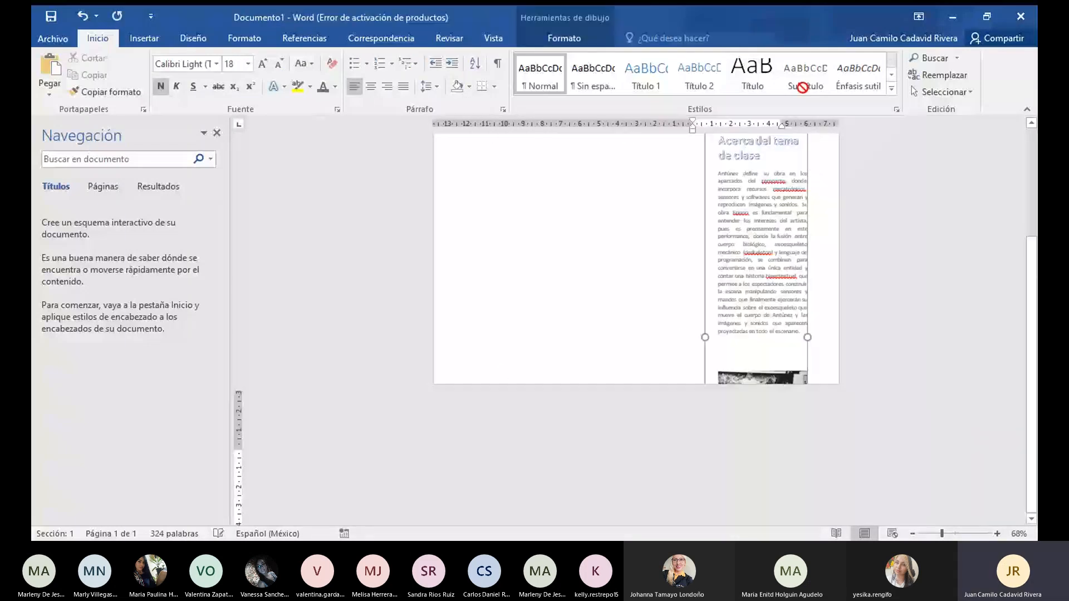
{"action": "left_click_drag", "start_coordinate": [788, 188], "coordinate": [811, 140]}
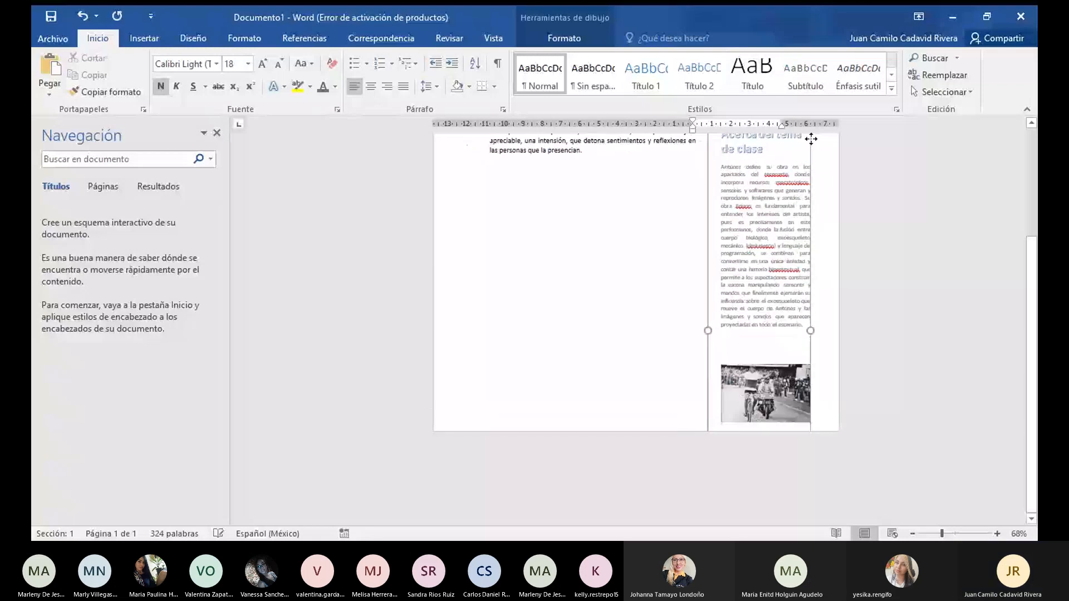
{"action": "left_click_drag", "start_coordinate": [811, 139], "coordinate": [811, 145]}
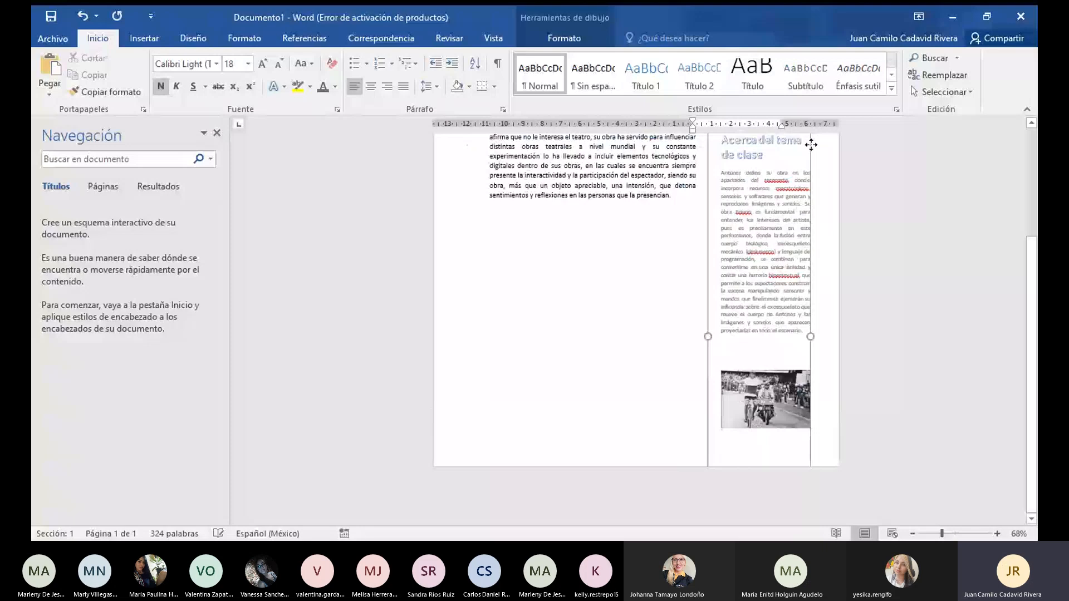
{"action": "left_click_drag", "start_coordinate": [811, 145], "coordinate": [809, 220]}
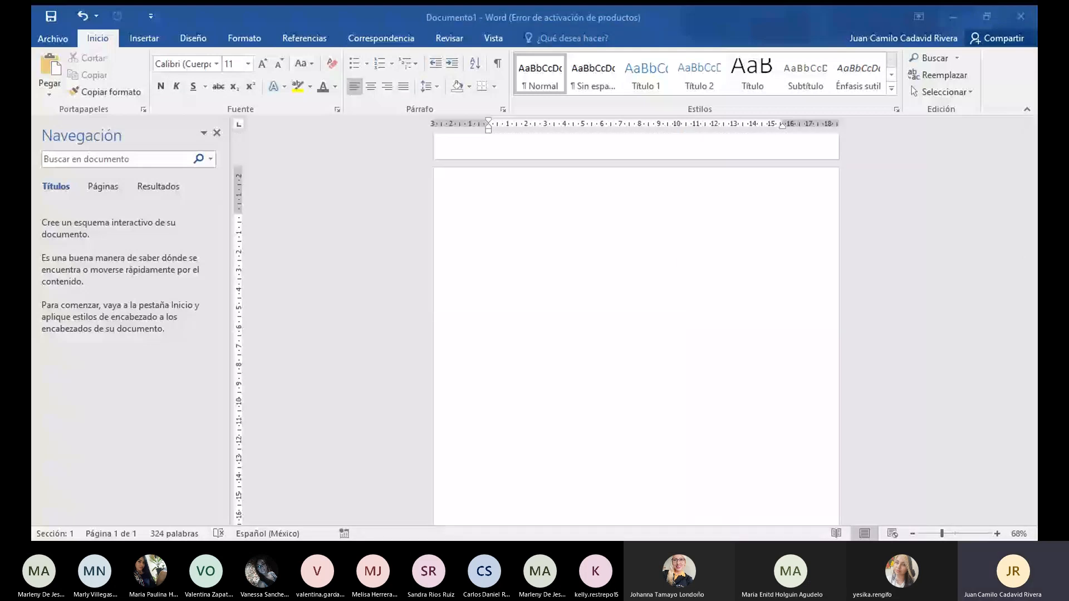
Check the first page's layout around the repositioned sidebar and select all of the main body text
{"action": "scroll", "coordinate": [439, 188], "scroll_direction": "up", "scroll_amount": 3}
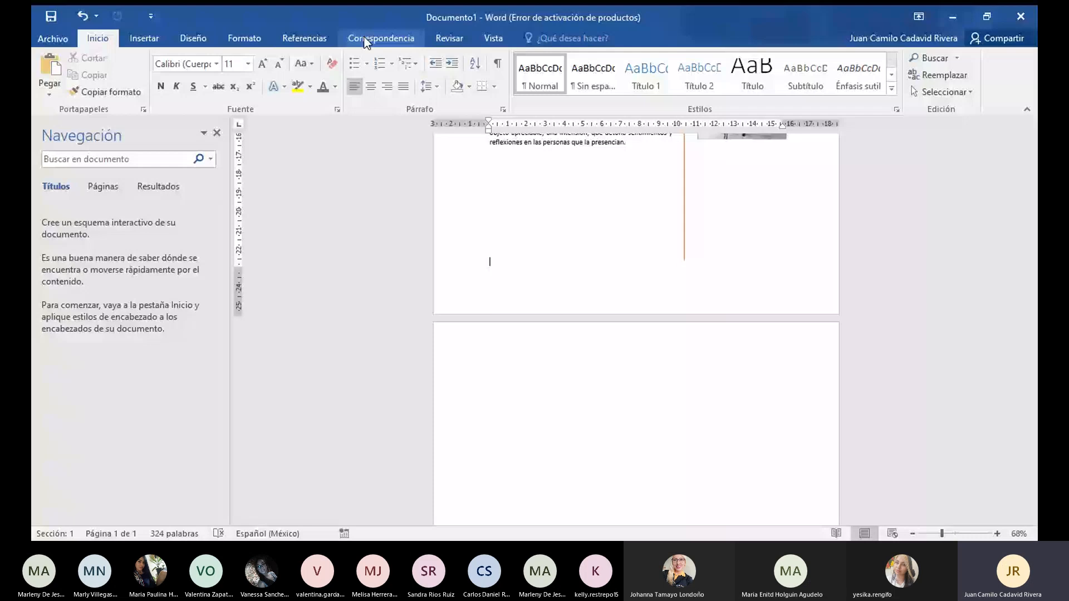
{"action": "left_click", "coordinate": [259, 39]}
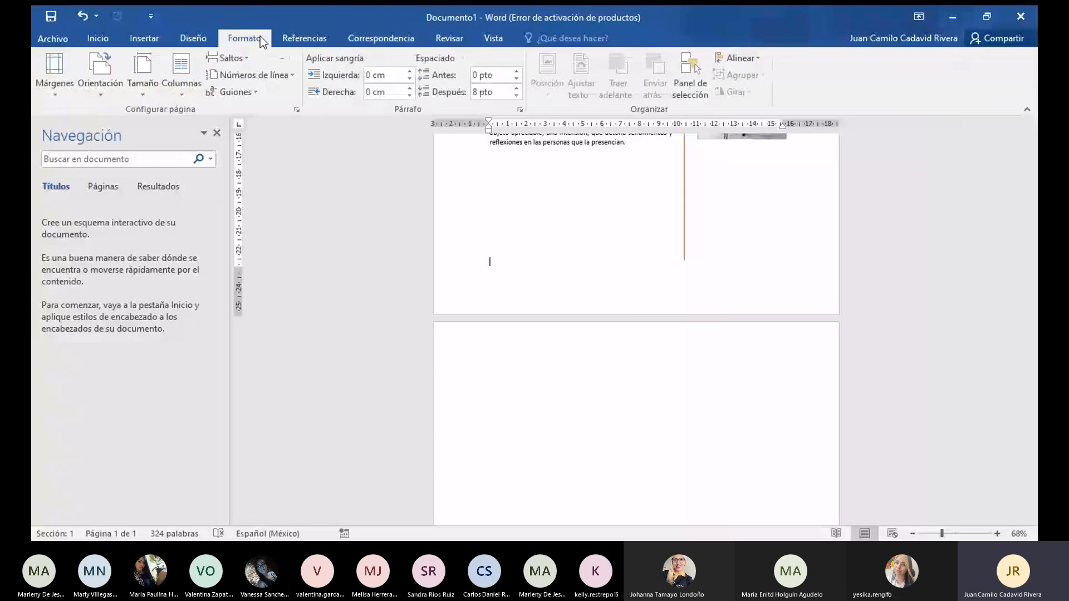
{"action": "left_click", "coordinate": [304, 37]}
{"action": "scroll", "coordinate": [764, 261], "scroll_direction": "up", "scroll_amount": 3}
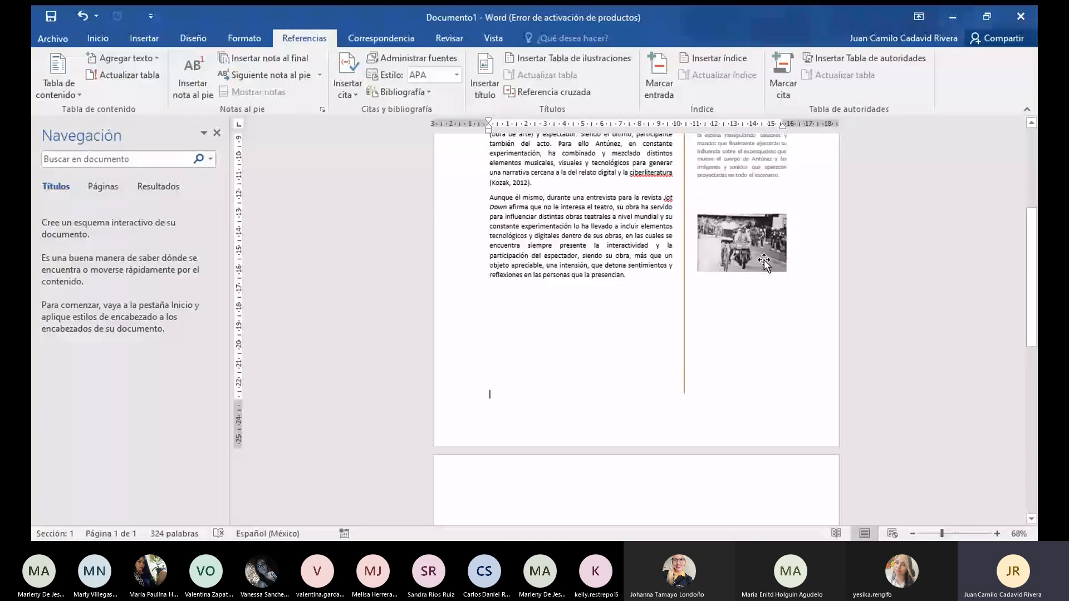
{"action": "left_click", "coordinate": [764, 262]}
{"action": "scroll", "coordinate": [763, 261], "scroll_direction": "up", "scroll_amount": 3}
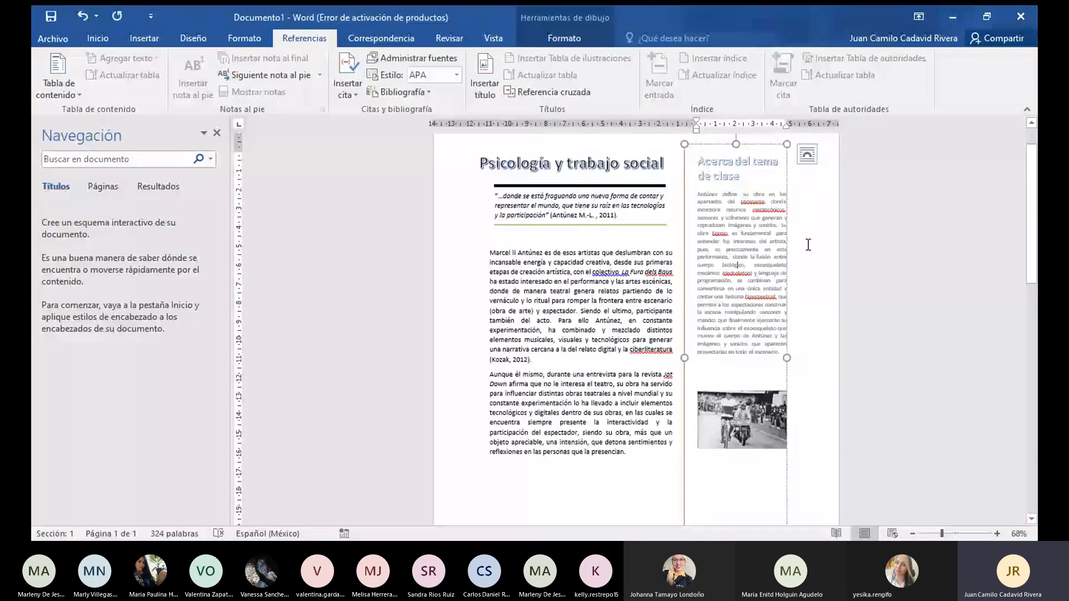
{"action": "left_click", "coordinate": [492, 256]}
{"action": "key", "text": "ctrl+a"}
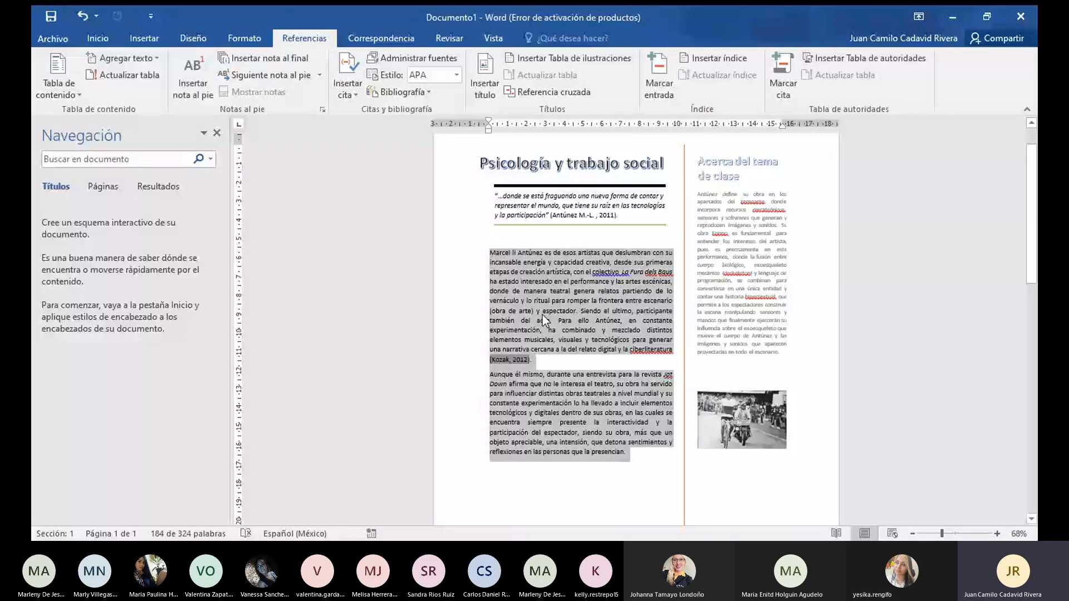
Review the column layouts and insert a next-page section break below the first page's text
{"action": "scroll", "coordinate": [612, 312], "scroll_direction": "down", "scroll_amount": 10}
{"action": "left_click", "coordinate": [623, 329]}
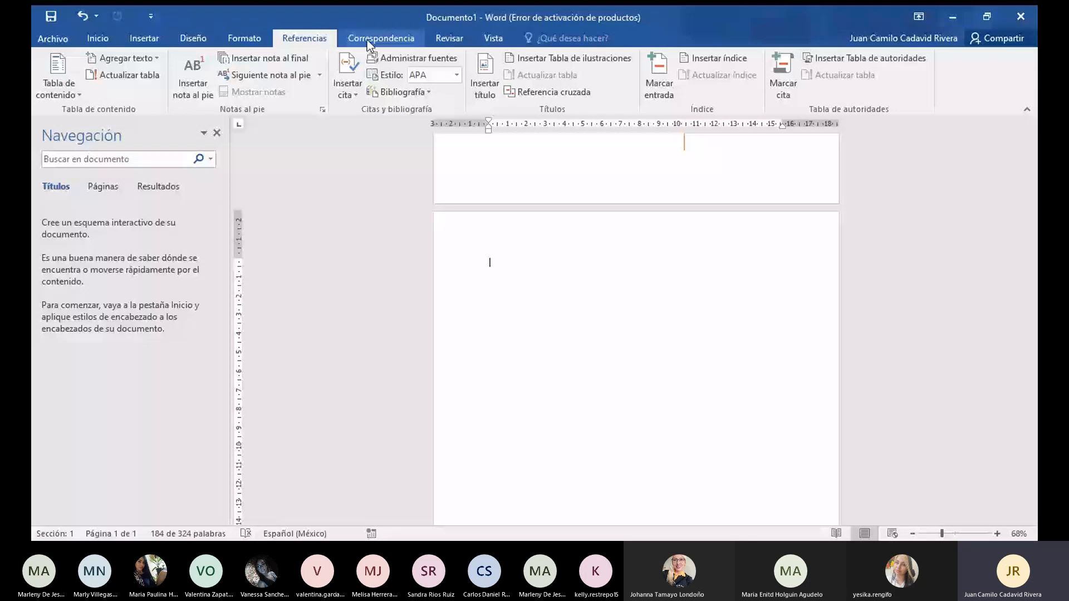
{"action": "left_click", "coordinate": [244, 38]}
{"action": "left_click", "coordinate": [181, 72]}
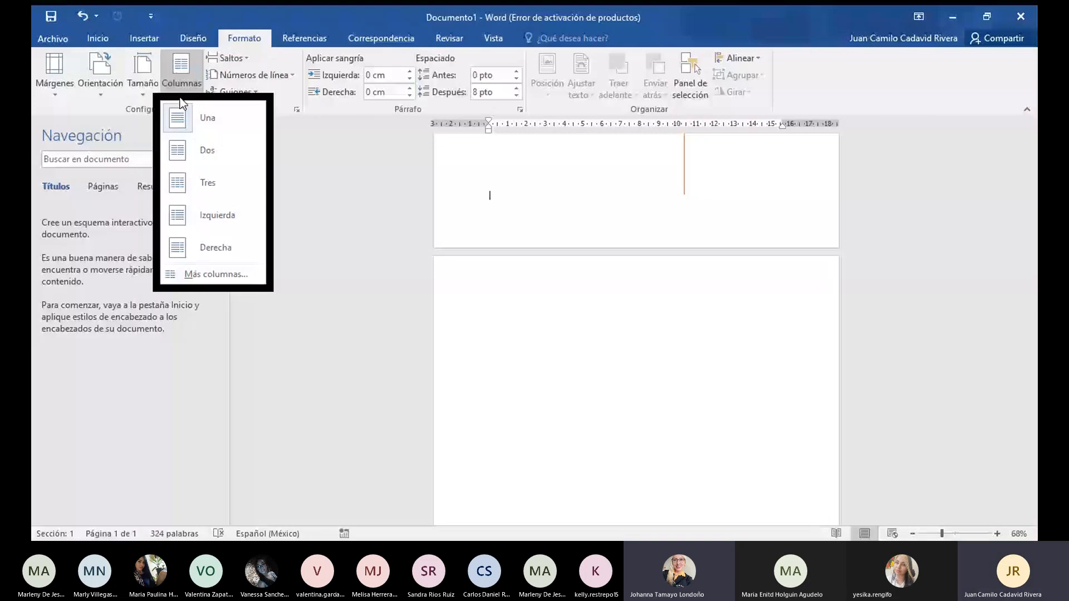
{"action": "left_click", "coordinate": [228, 58]}
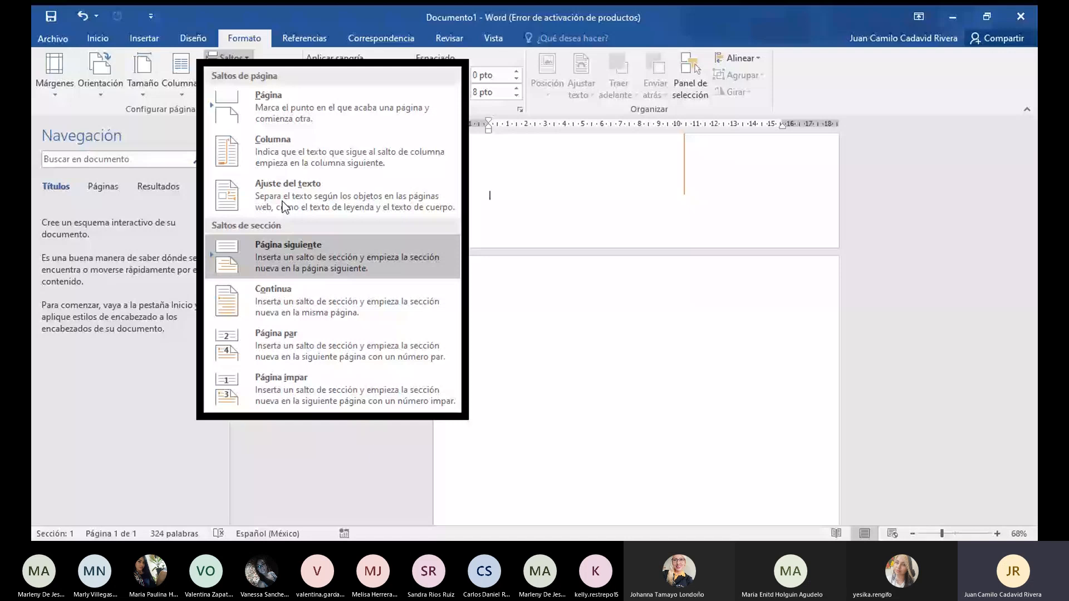
{"action": "left_click", "coordinate": [288, 251]}
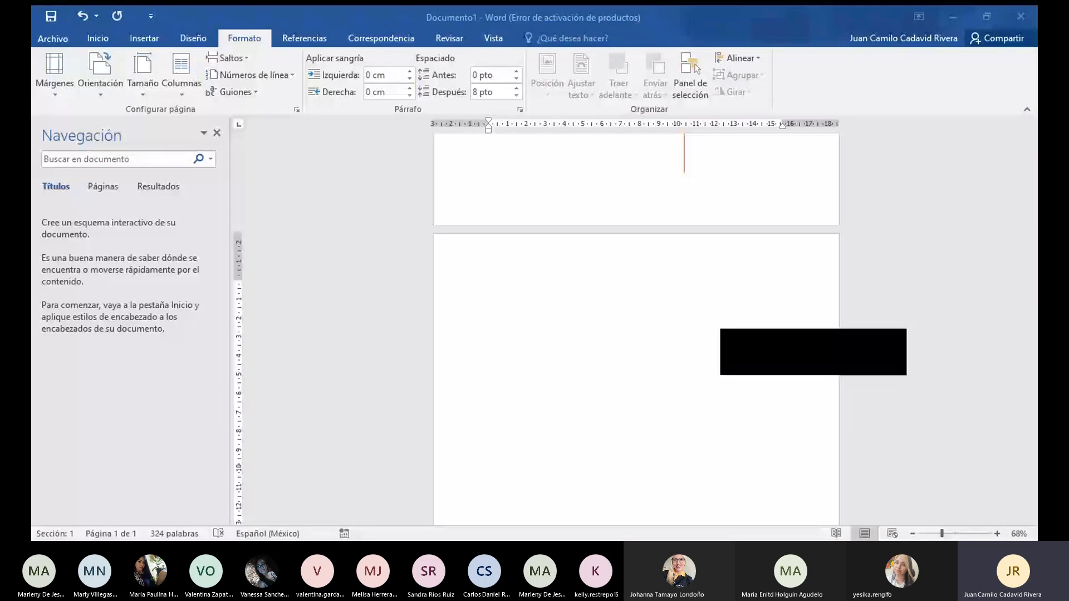
Paste the copied article paragraphs onto the second page and lay them out in two columns
{"action": "left_click", "coordinate": [594, 496]}
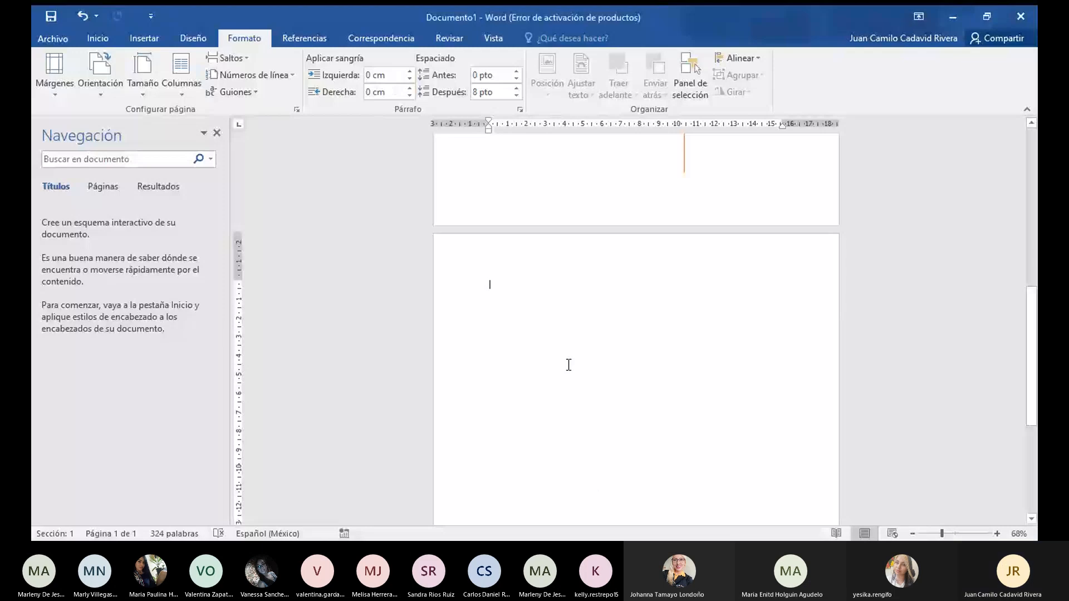
{"action": "key", "text": "ctrl+v"}
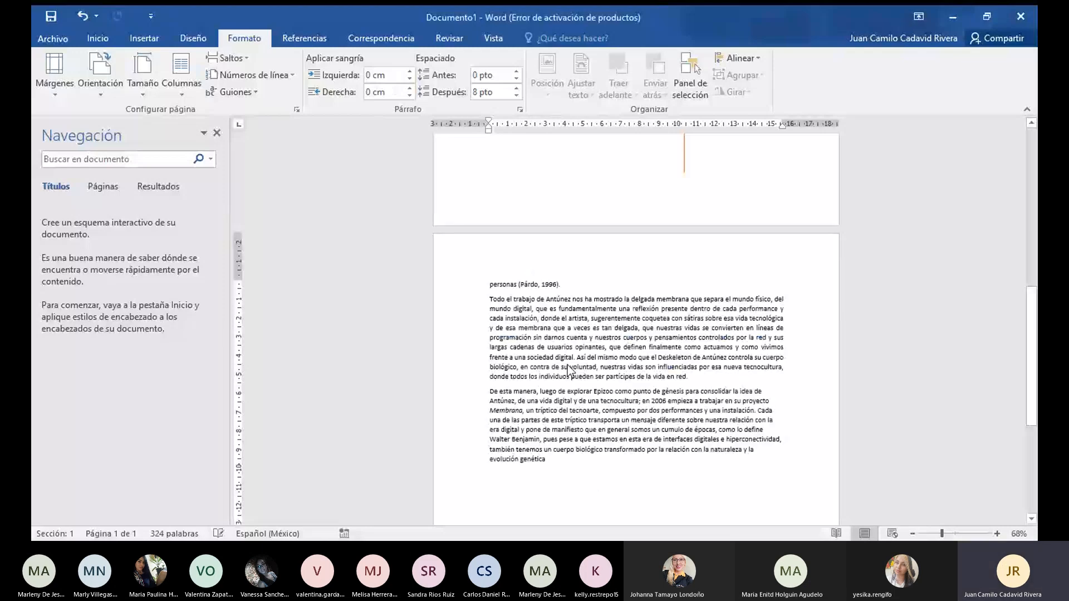
{"action": "left_click", "coordinate": [193, 93]}
{"action": "left_click", "coordinate": [202, 132]}
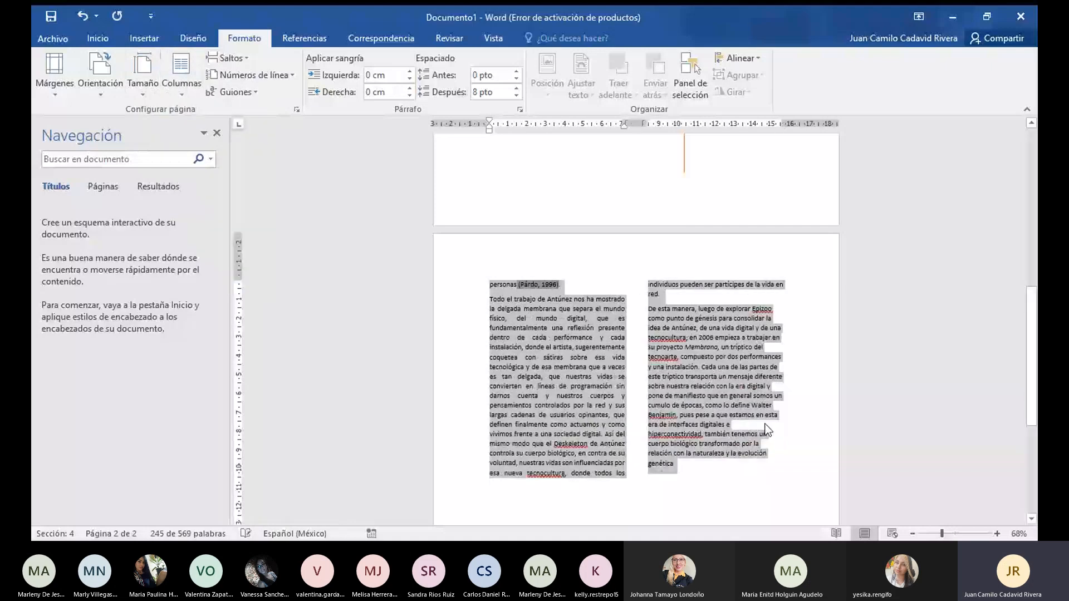
Compare the second page's two-column text with the first page's body text and sidebar text box
{"action": "left_click", "coordinate": [842, 432]}
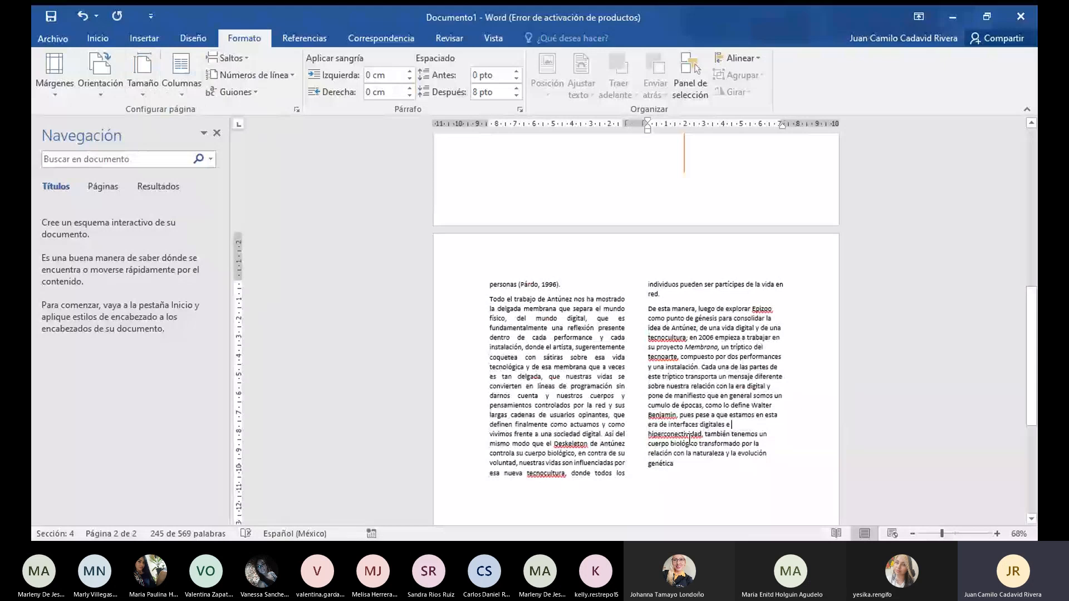
{"action": "key", "text": "ctrl+e"}
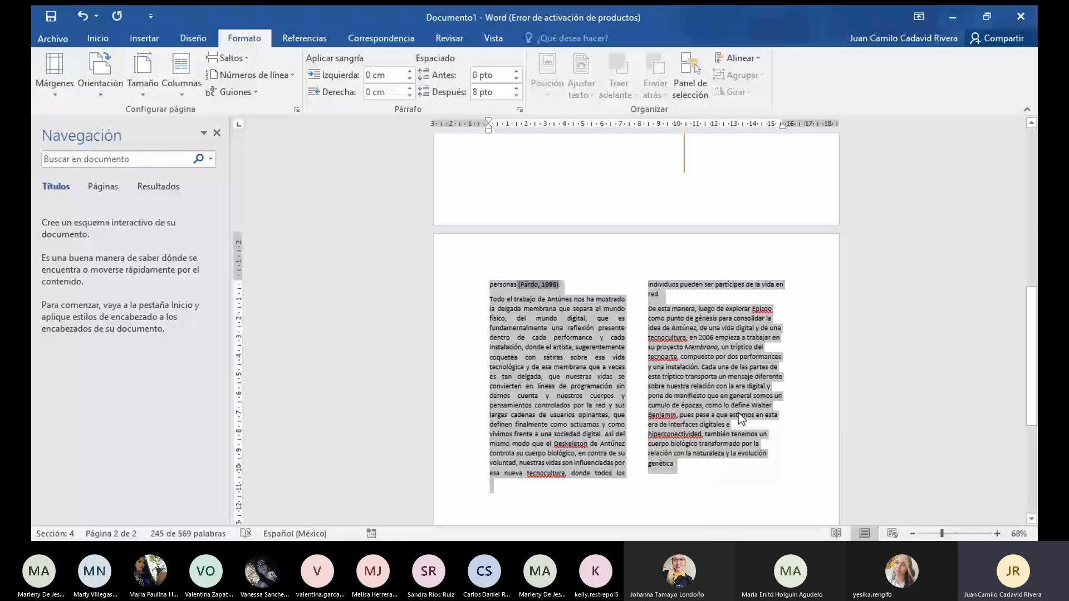
{"action": "scroll", "coordinate": [653, 470], "scroll_direction": "up", "scroll_amount": 10}
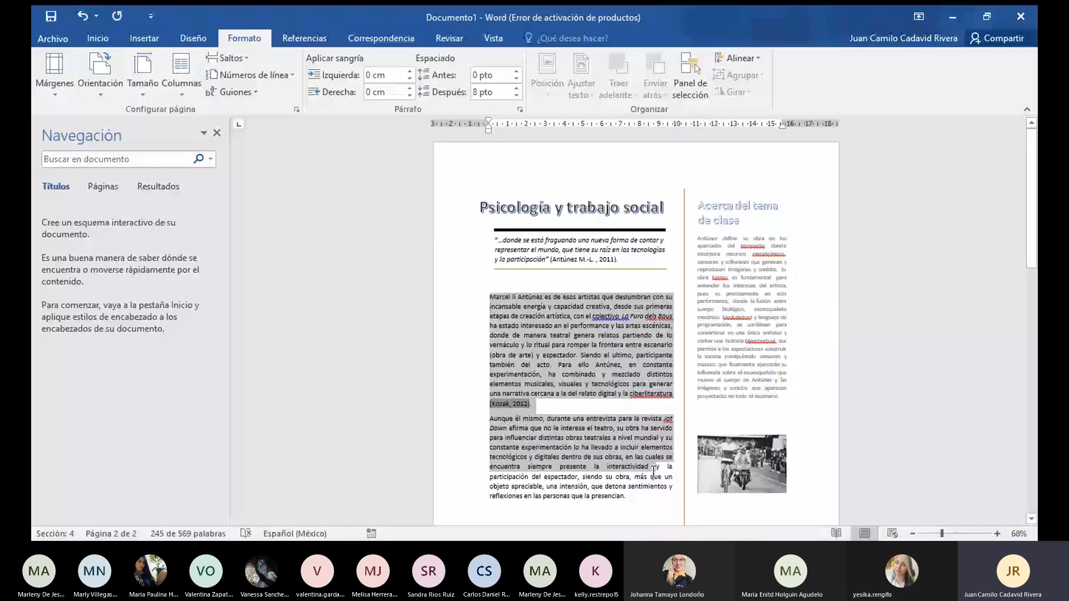
{"action": "triple_click", "coordinate": [744, 334]}
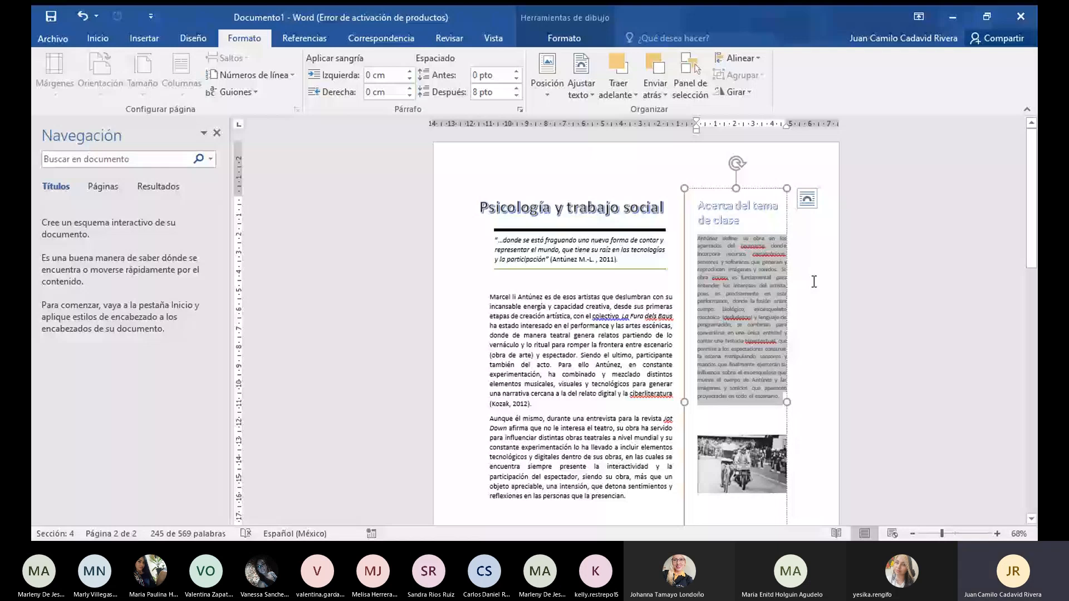
{"action": "key", "text": "ctrl+z"}
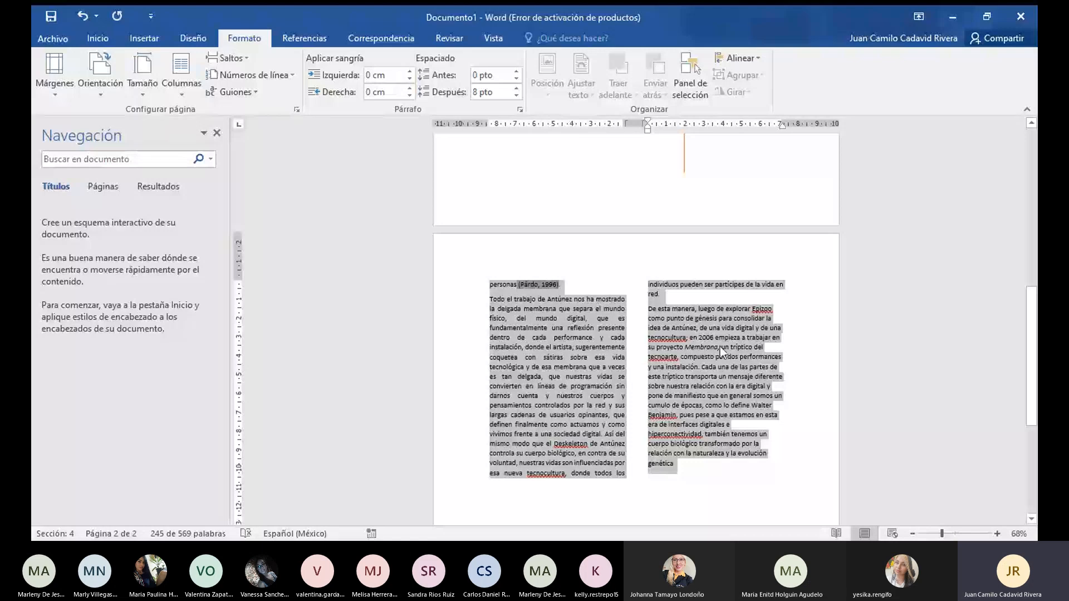
{"action": "scroll", "coordinate": [720, 346], "scroll_direction": "up", "scroll_amount": 3}
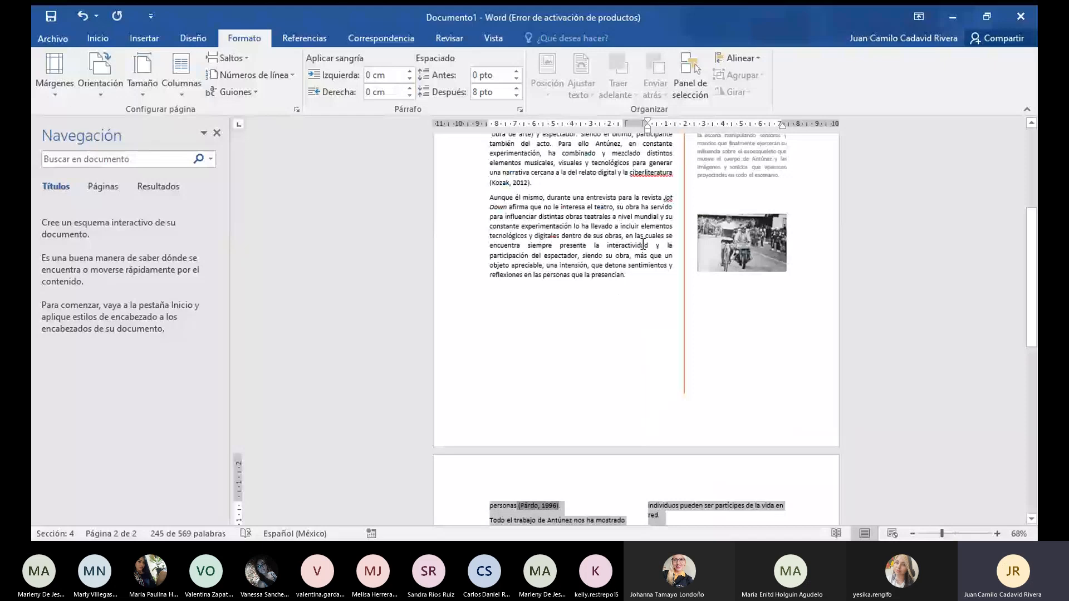
{"action": "scroll", "coordinate": [769, 257], "scroll_direction": "up", "scroll_amount": 3}
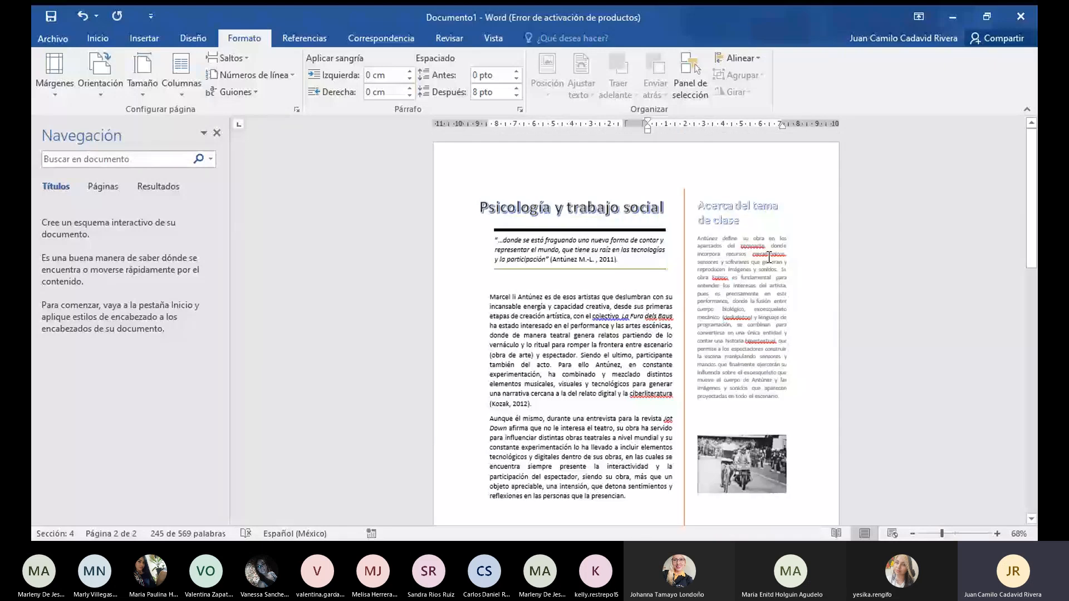
{"action": "left_click", "coordinate": [727, 285]}
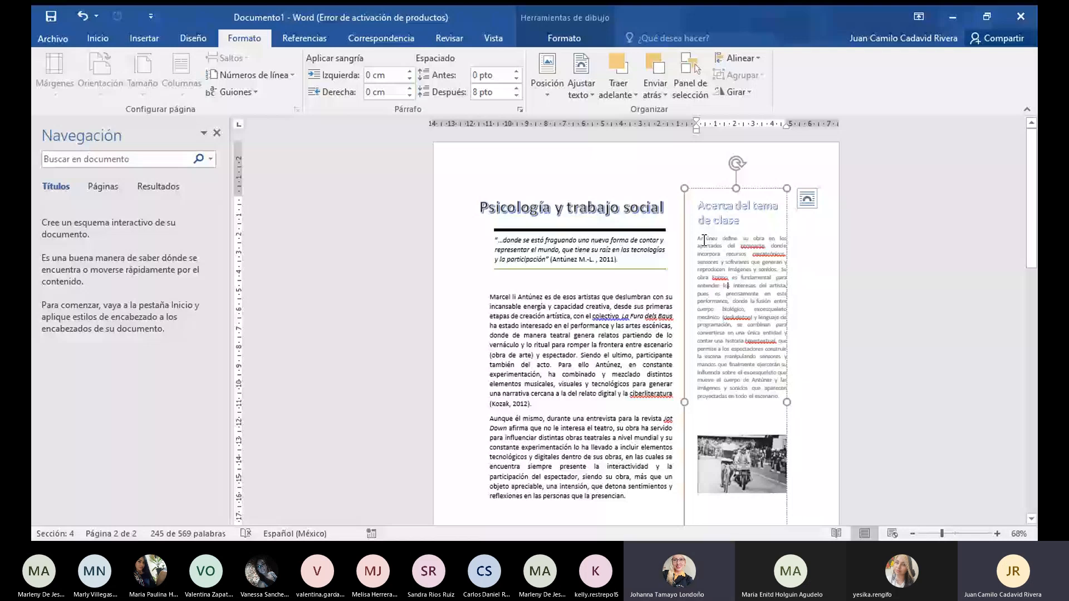
{"action": "scroll", "coordinate": [492, 251], "scroll_direction": "down", "scroll_amount": 1}
{"action": "left_click", "coordinate": [492, 250]}
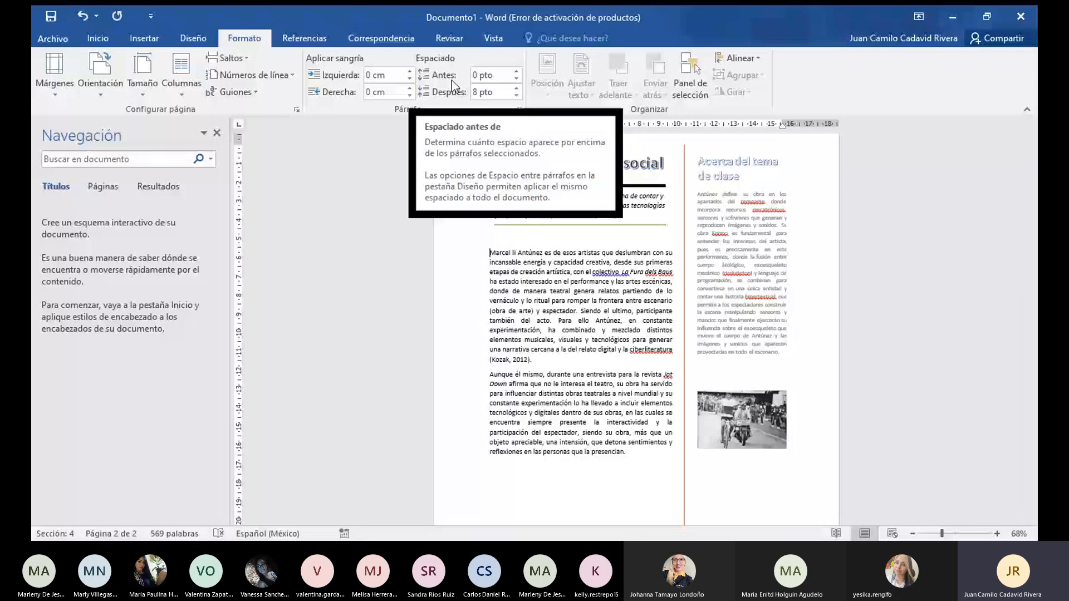
Attach the comment "¿si es ese autor quien dijo esto?" to the artist's name opening the body text, with the page zoomed to 91%
{"action": "left_click", "coordinate": [449, 38]}
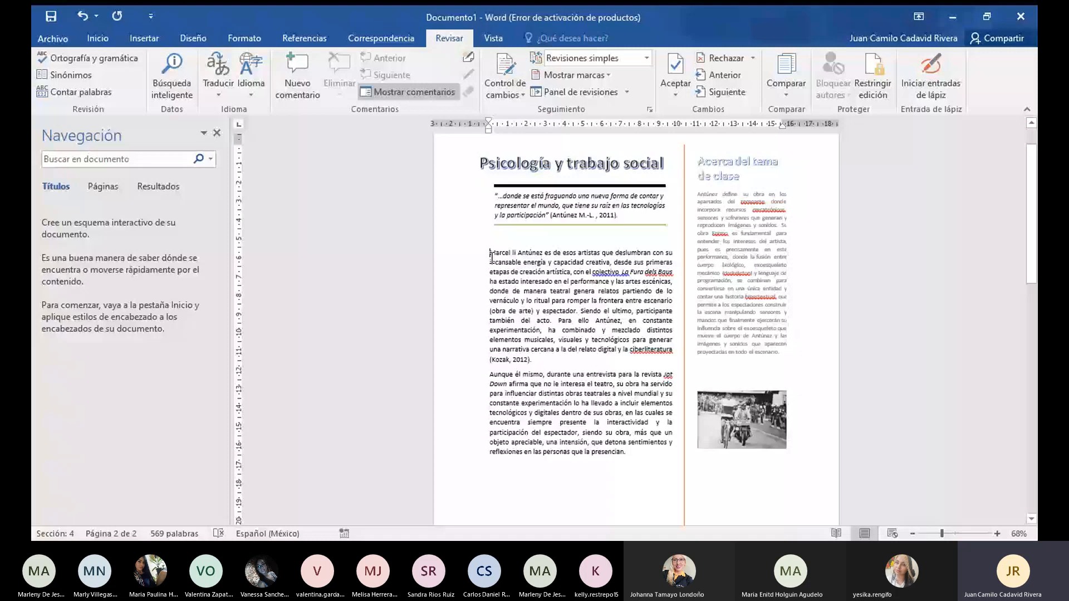
{"action": "left_click_drag", "start_coordinate": [490, 254], "coordinate": [544, 254]}
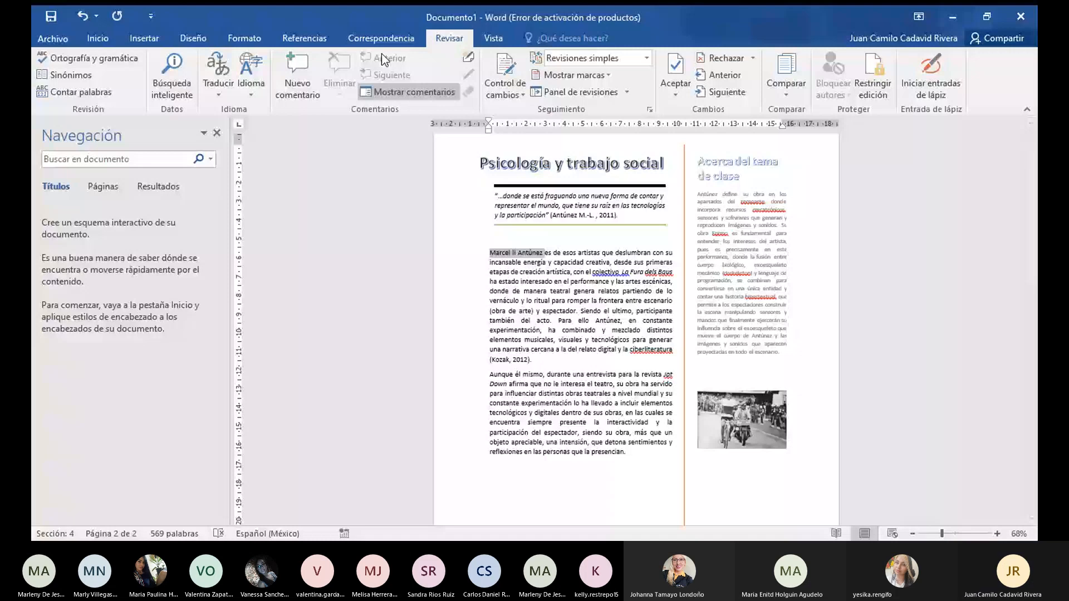
{"action": "left_click", "coordinate": [298, 75]}
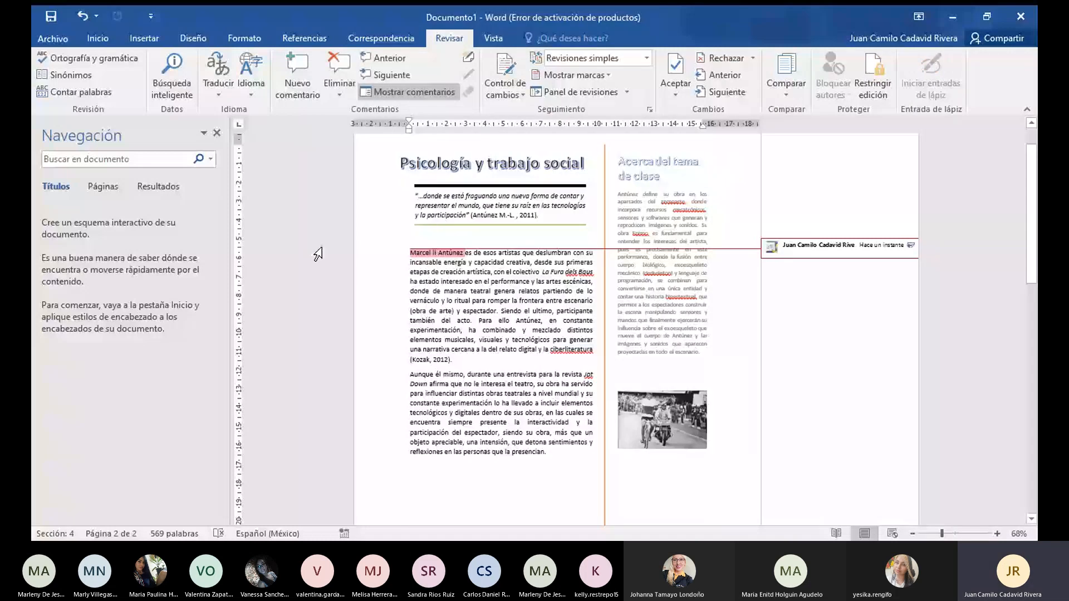
{"action": "left_click_drag", "start_coordinate": [942, 533], "coordinate": [951, 533]}
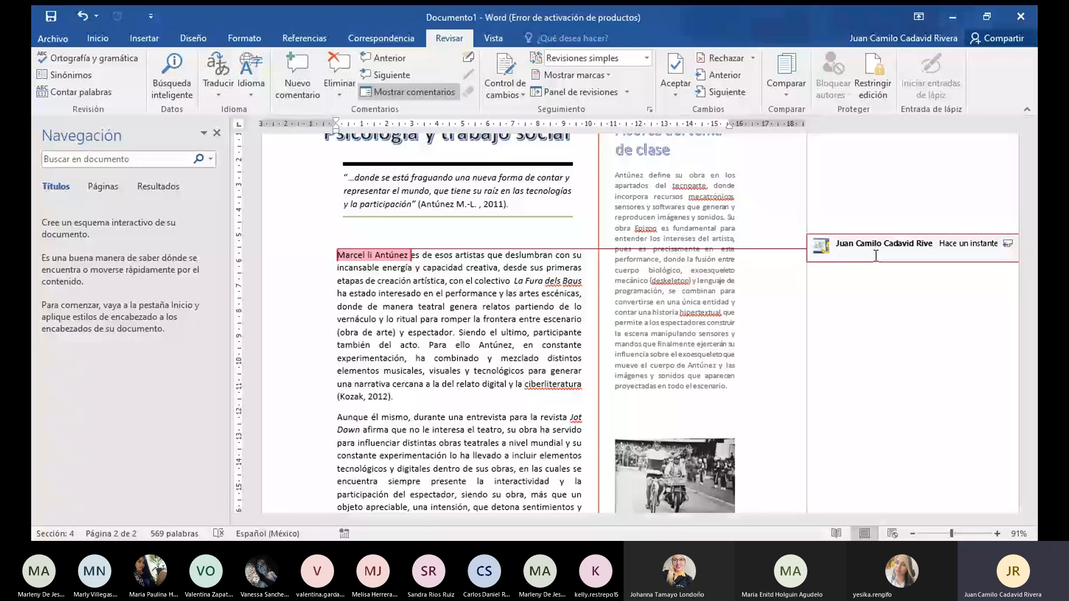
{"action": "type", "text": "i"}
{"action": "type", "text": "si es ese"}
{"action": "type", "text": " autor quien dijo esto?"}
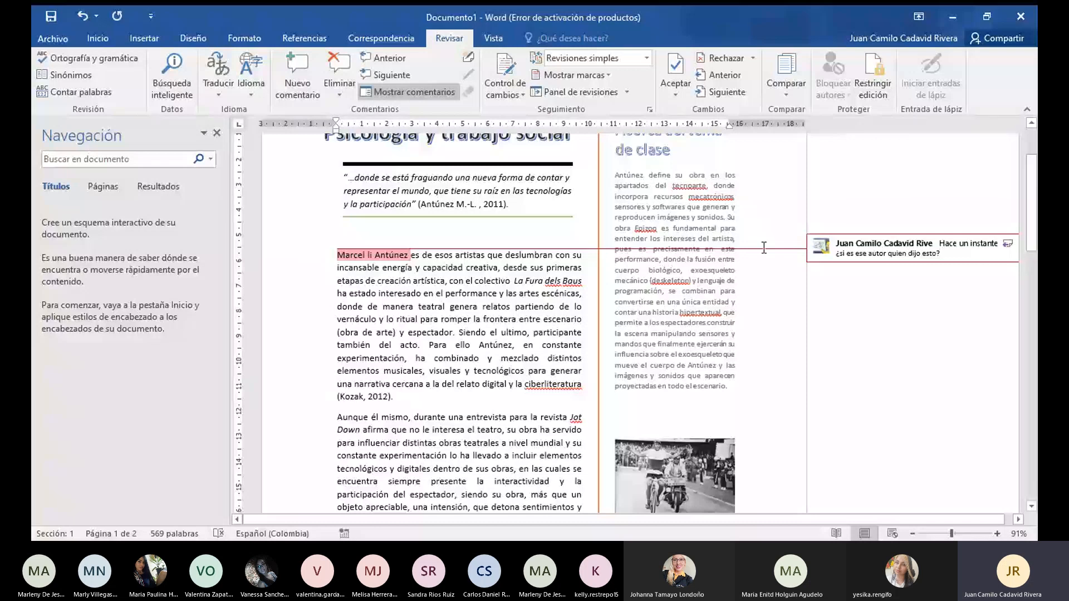
Examine how the comment links to its passage by placing the cursor outside and inside the commented name
{"action": "scroll", "coordinate": [363, 366], "scroll_direction": "up", "scroll_amount": 2}
{"action": "left_click", "coordinate": [337, 361]}
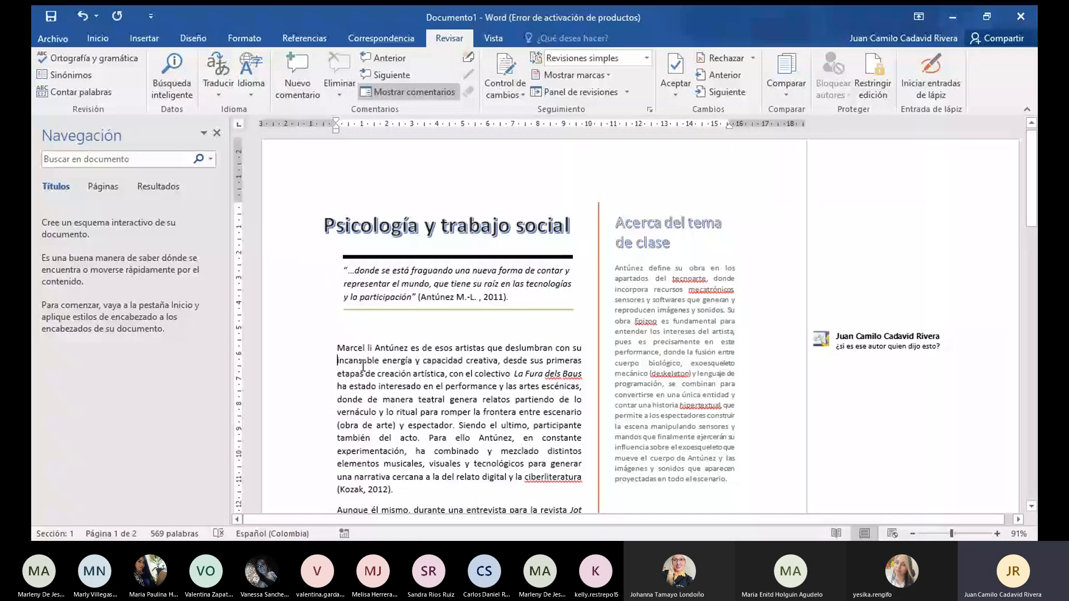
{"action": "key", "text": "Up"}
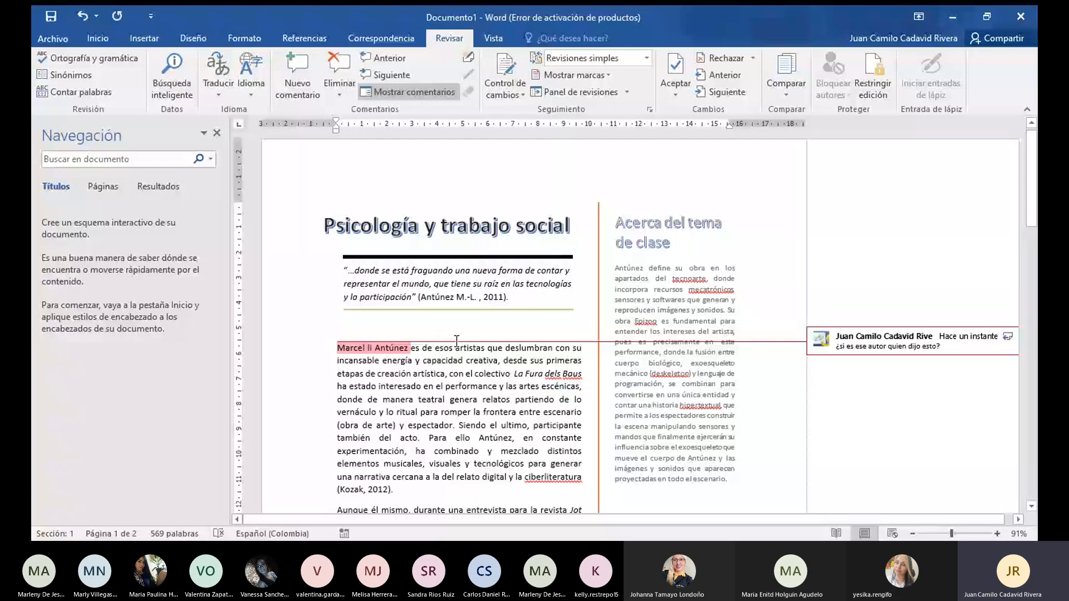
{"action": "left_click", "coordinate": [399, 384]}
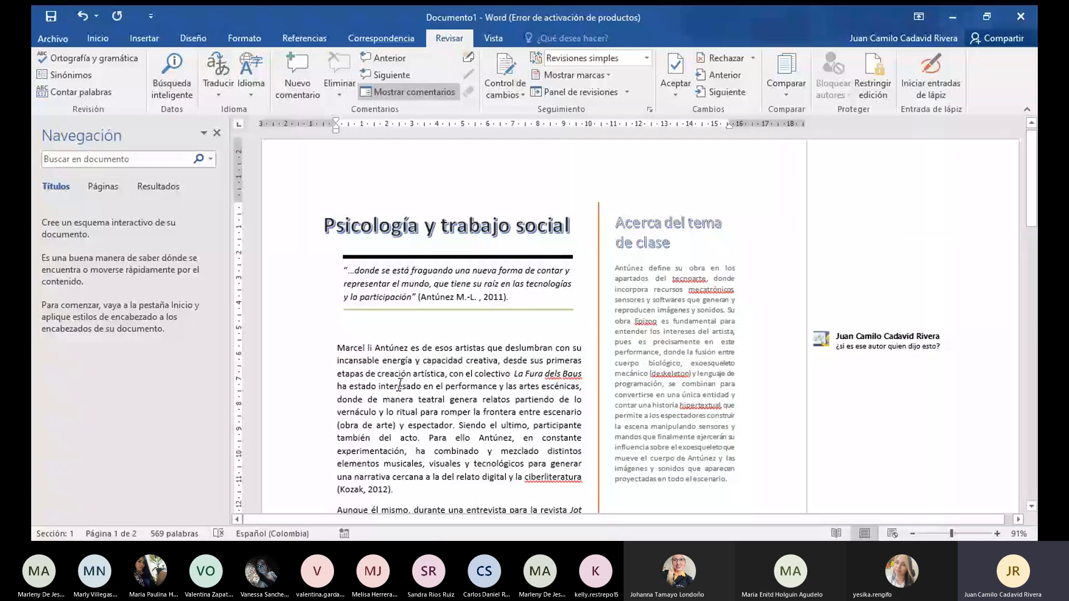
{"action": "key", "text": "Up"}
{"action": "key", "text": "Up"}
{"action": "key", "text": "Up"}
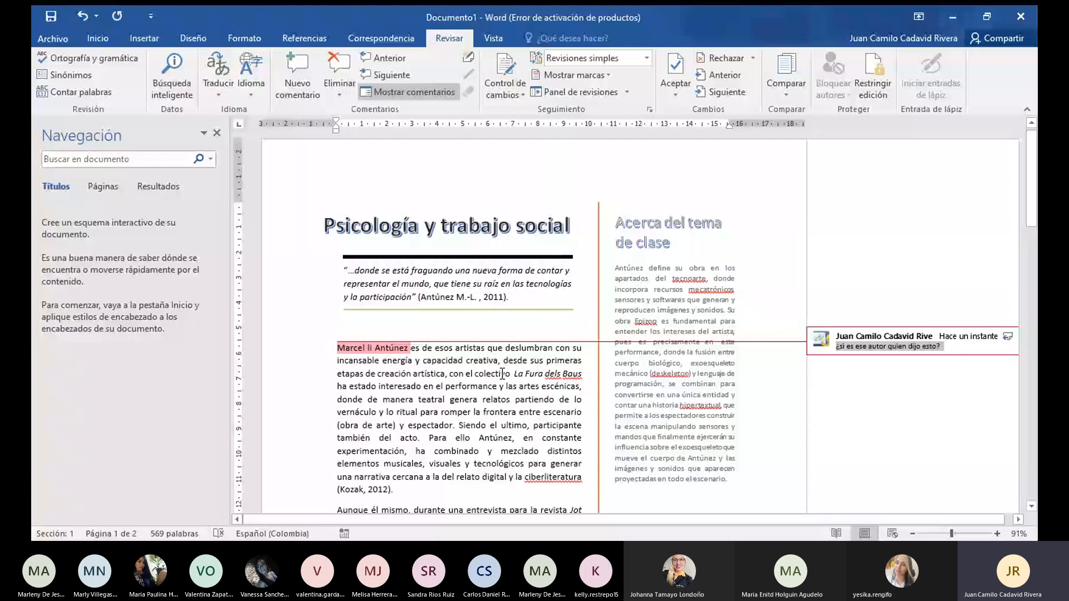
Attach the comment "Mejorar la redacción de texto" to the words "teatral genera" in the first body paragraph
{"action": "scroll", "coordinate": [502, 374], "scroll_direction": "down", "scroll_amount": 1}
{"action": "left_click_drag", "start_coordinate": [420, 370], "coordinate": [481, 370]}
{"action": "left_click", "coordinate": [297, 76]}
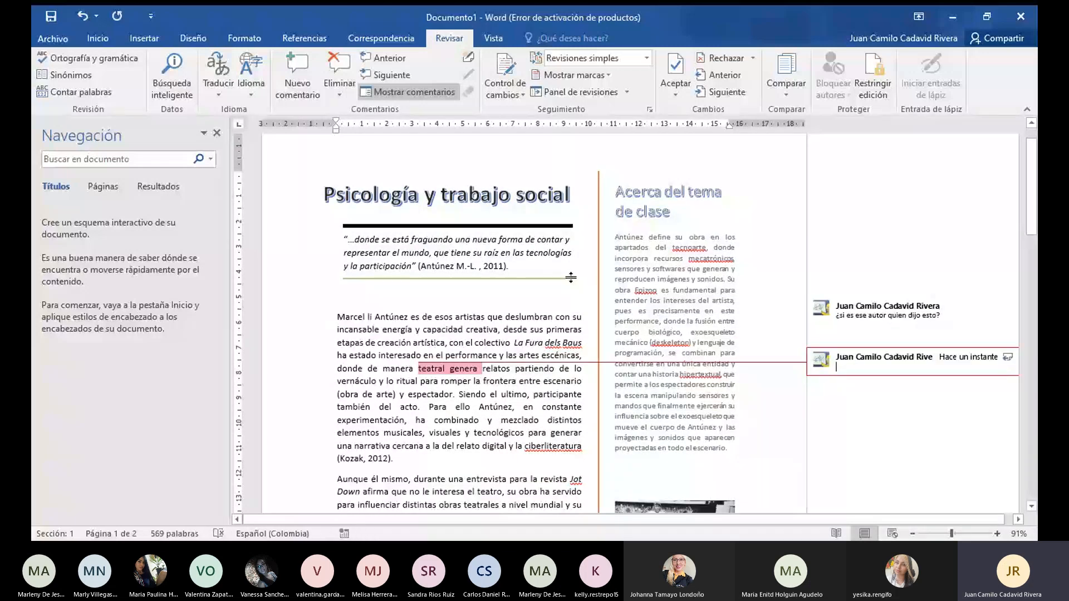
{"action": "type", "text": "Mejor"}
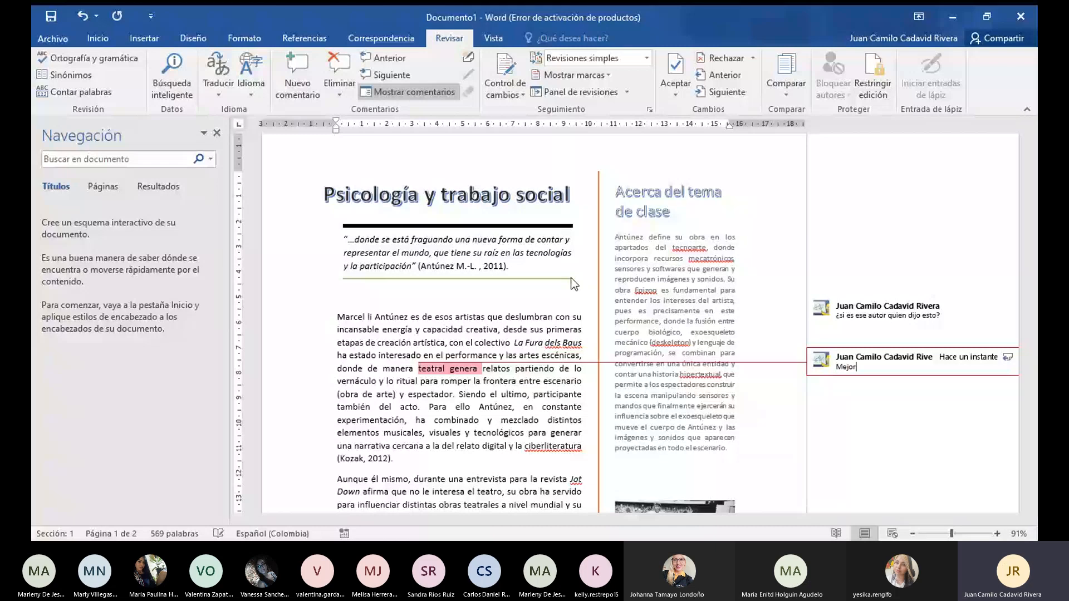
{"action": "type", "text": "ar la redacción de"}
{"action": "type", "text": "texto"}
{"action": "left_click", "coordinate": [533, 406]}
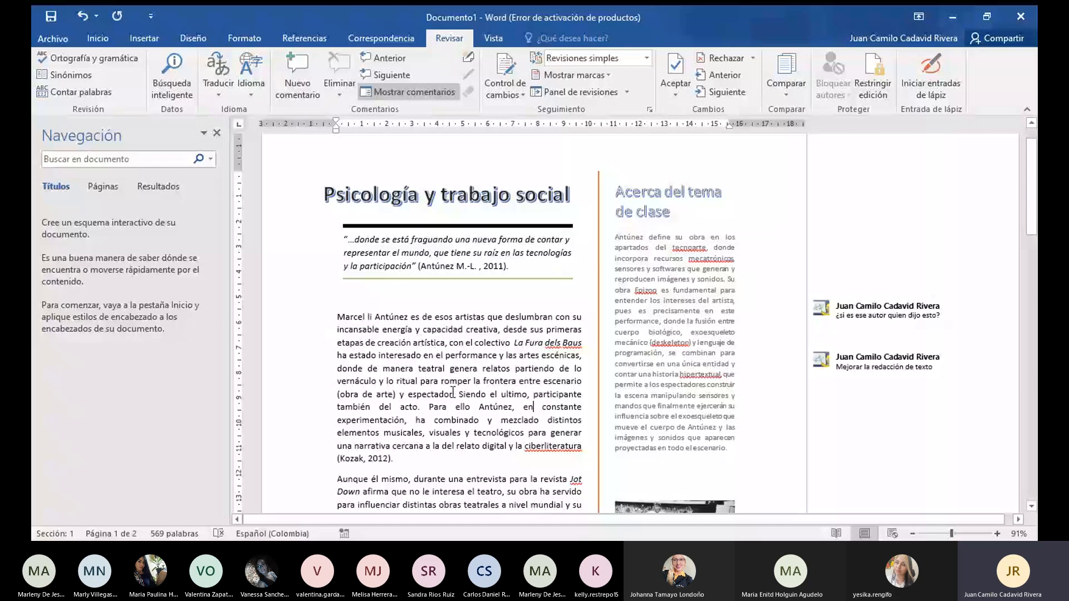
Step through both review comments and examine which passage of the body text each one marks
{"action": "scroll", "coordinate": [441, 306], "scroll_direction": "down", "scroll_amount": 2}
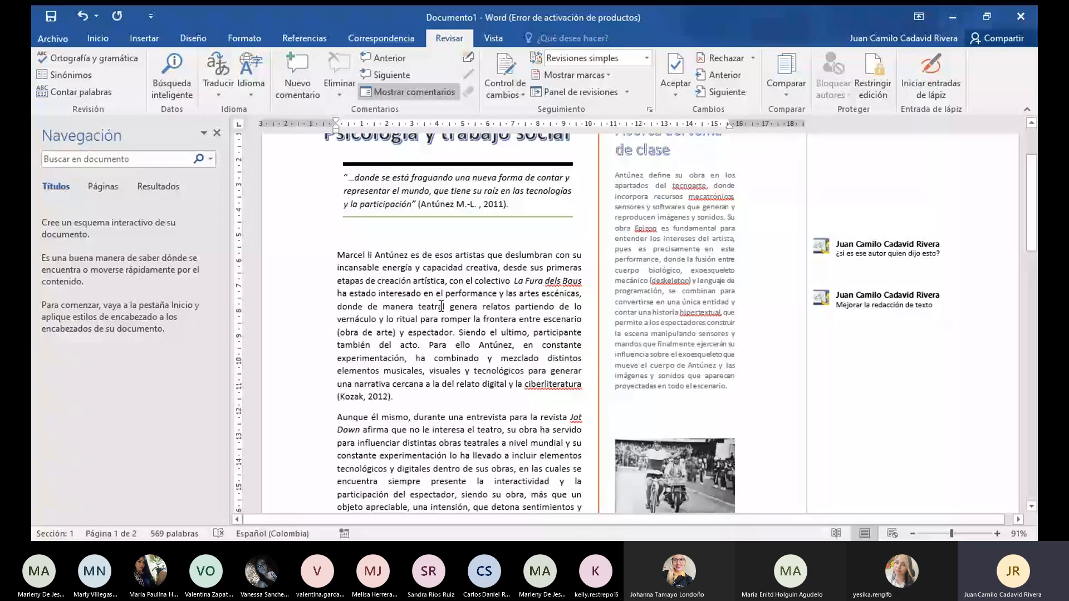
{"action": "left_click", "coordinate": [391, 75]}
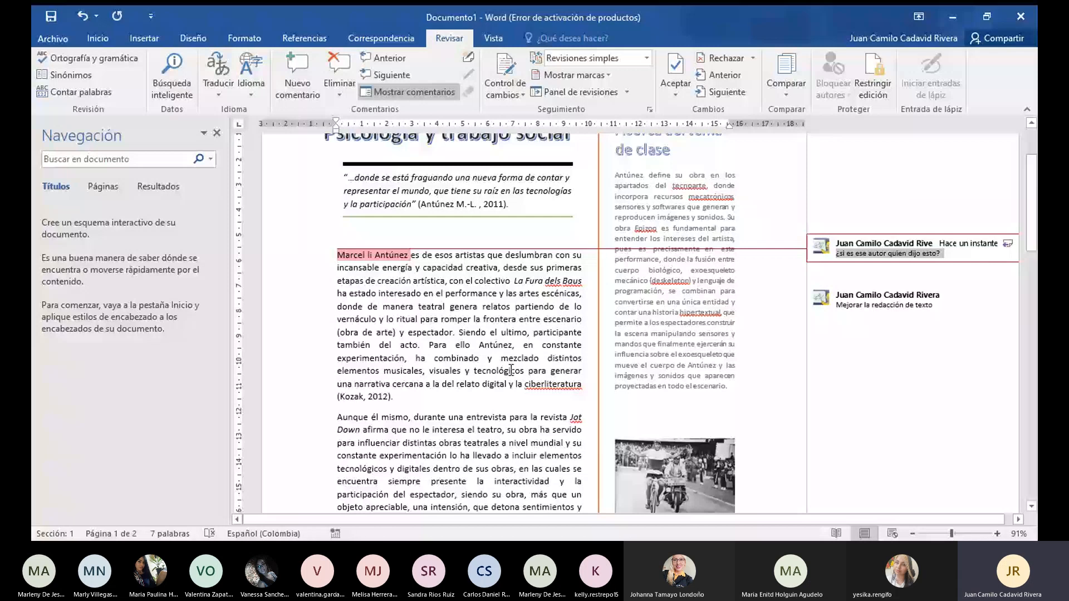
{"action": "left_click", "coordinate": [433, 308]}
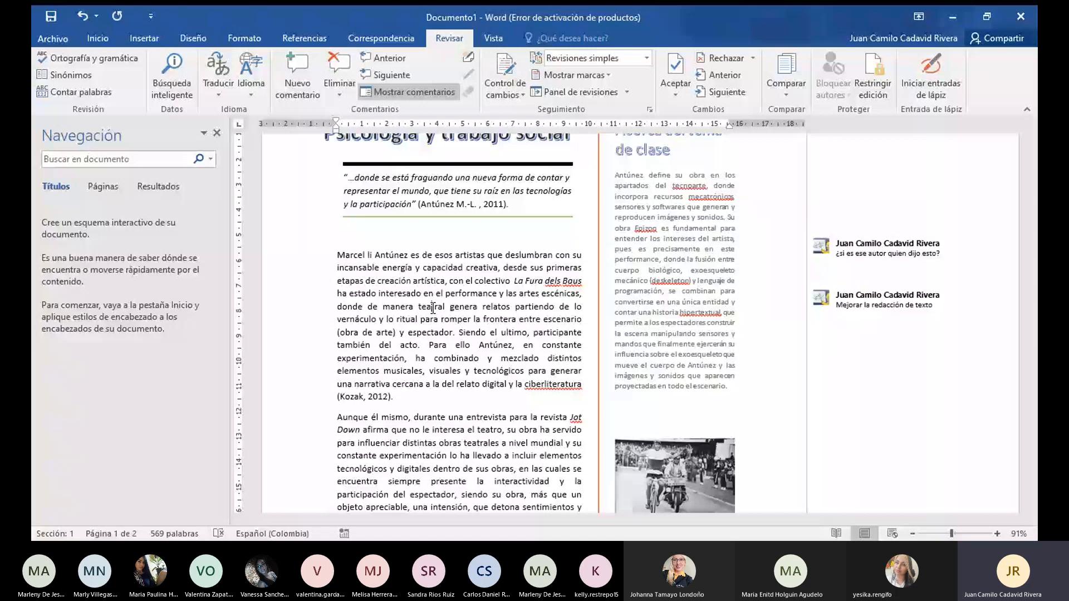
{"action": "left_click", "coordinate": [878, 250]}
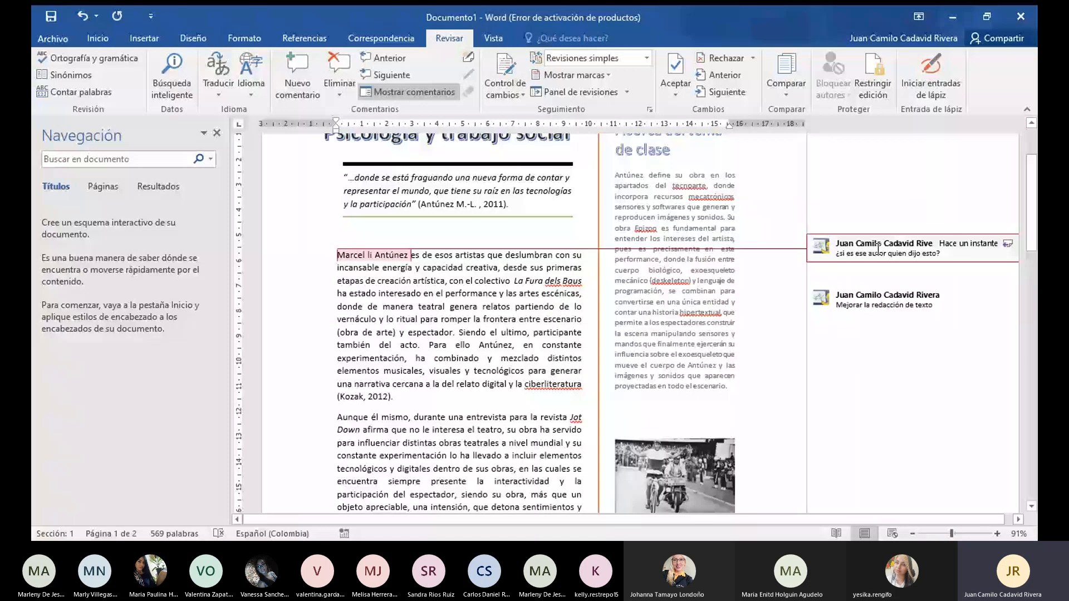
{"action": "left_click", "coordinate": [392, 75]}
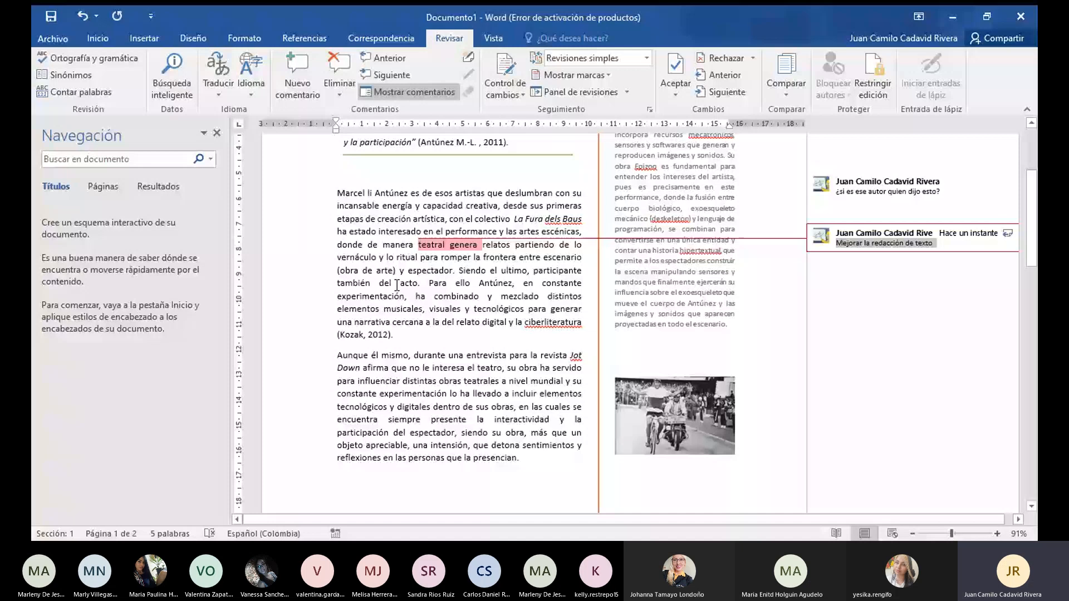
{"action": "left_click", "coordinate": [855, 192]}
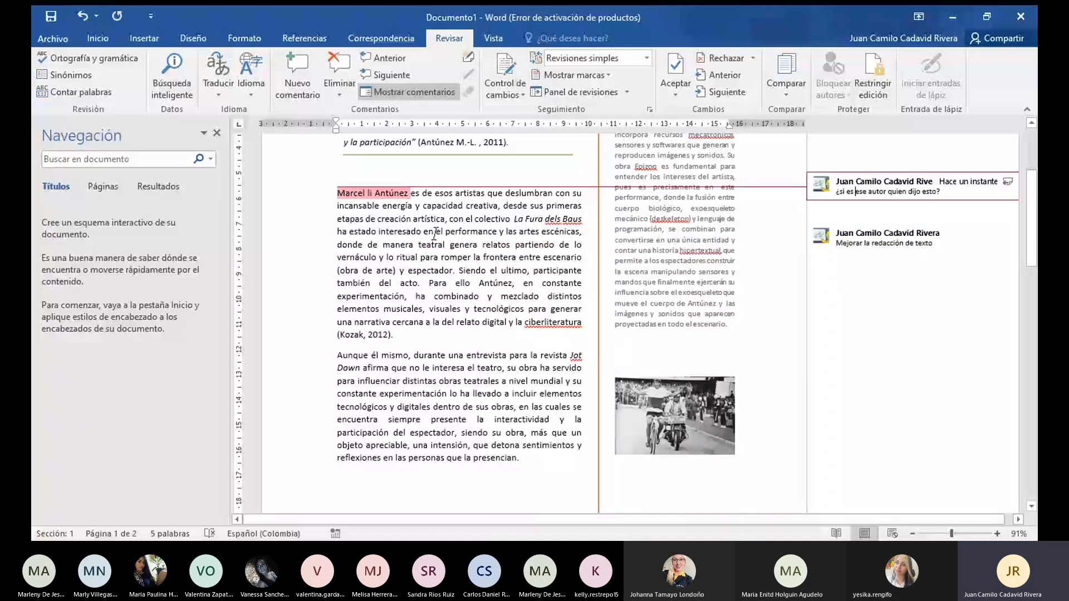
{"action": "scroll", "coordinate": [434, 232], "scroll_direction": "up", "scroll_amount": 3}
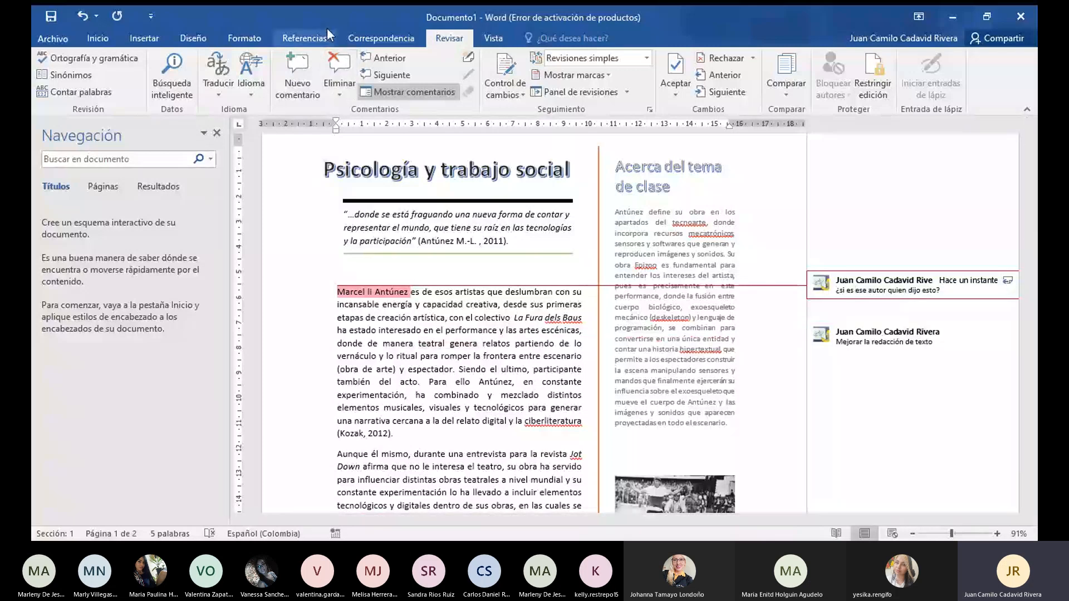
Try deleting the comment on the artist's name that opens the body text, and undo the deletion
{"action": "left_click", "coordinate": [339, 67]}
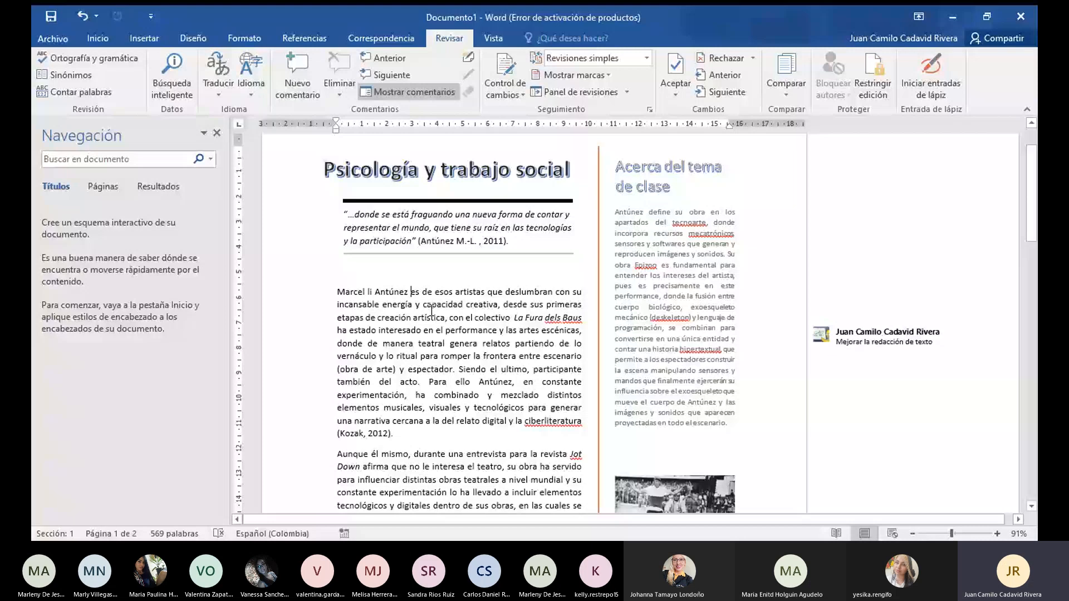
{"action": "key", "text": "ctrl+z"}
{"action": "scroll", "coordinate": [807, 230], "scroll_direction": "up", "scroll_amount": 1}
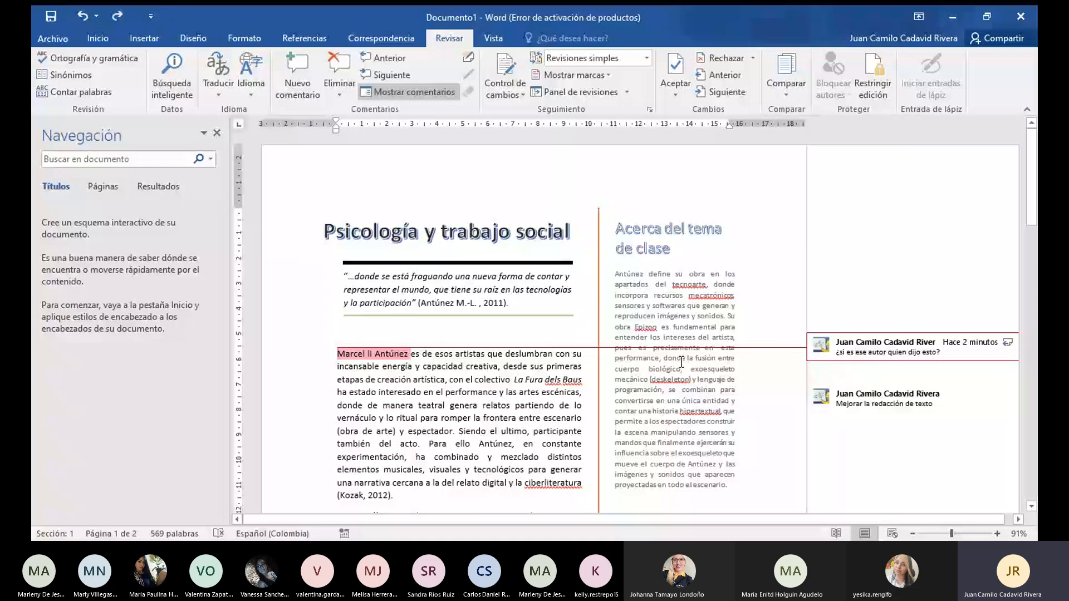
{"action": "scroll", "coordinate": [682, 362], "scroll_direction": "down", "scroll_amount": 1}
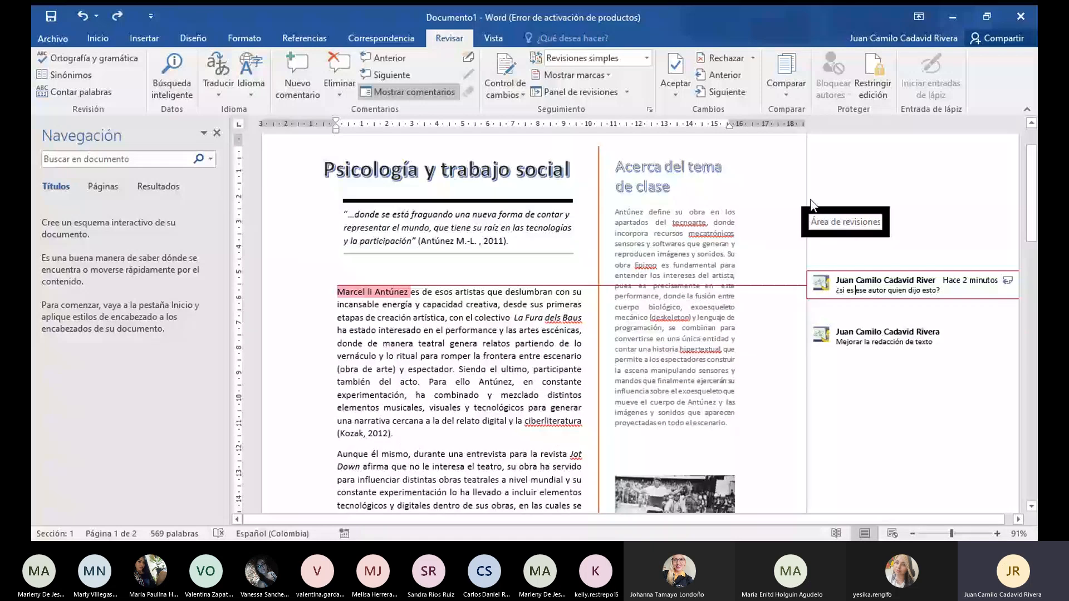
Examine the list of the document's revisions and comments beside the page, and close the list
{"action": "left_click", "coordinate": [383, 78]}
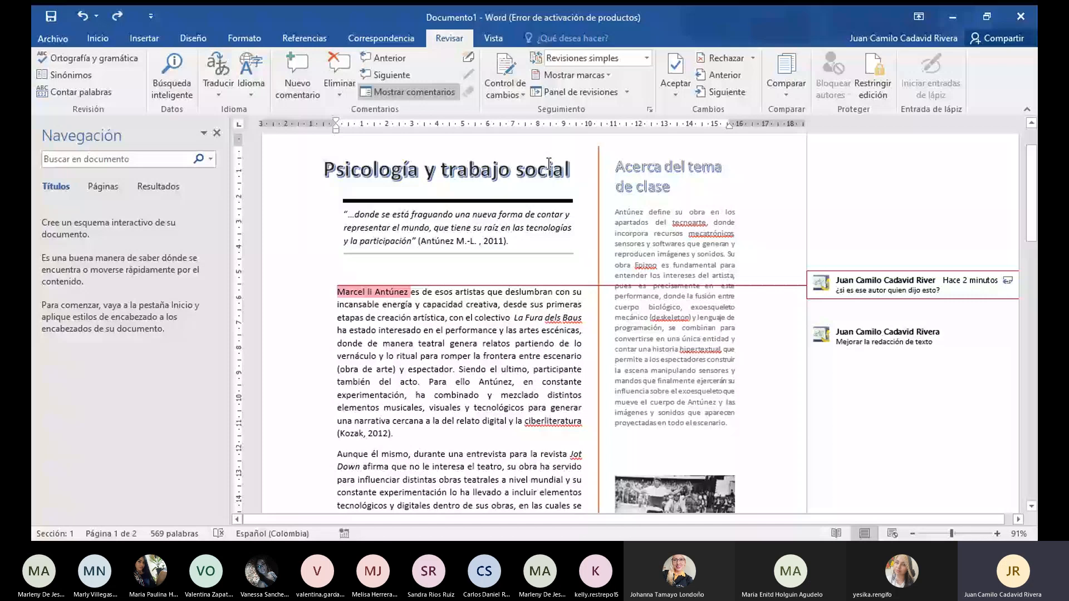
{"action": "left_click", "coordinate": [431, 343]}
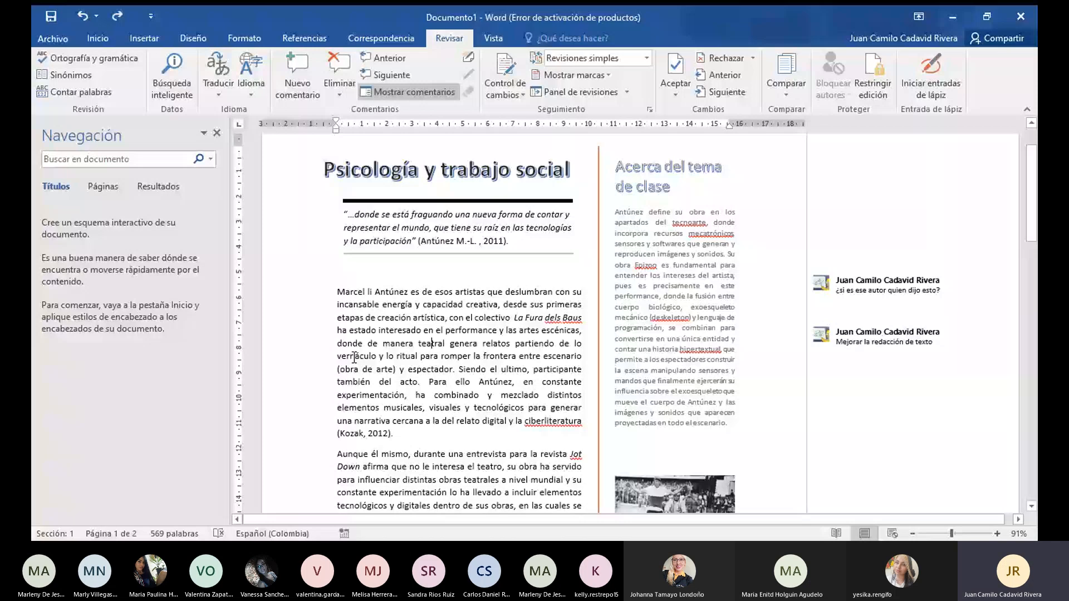
{"action": "left_click", "coordinate": [354, 357]}
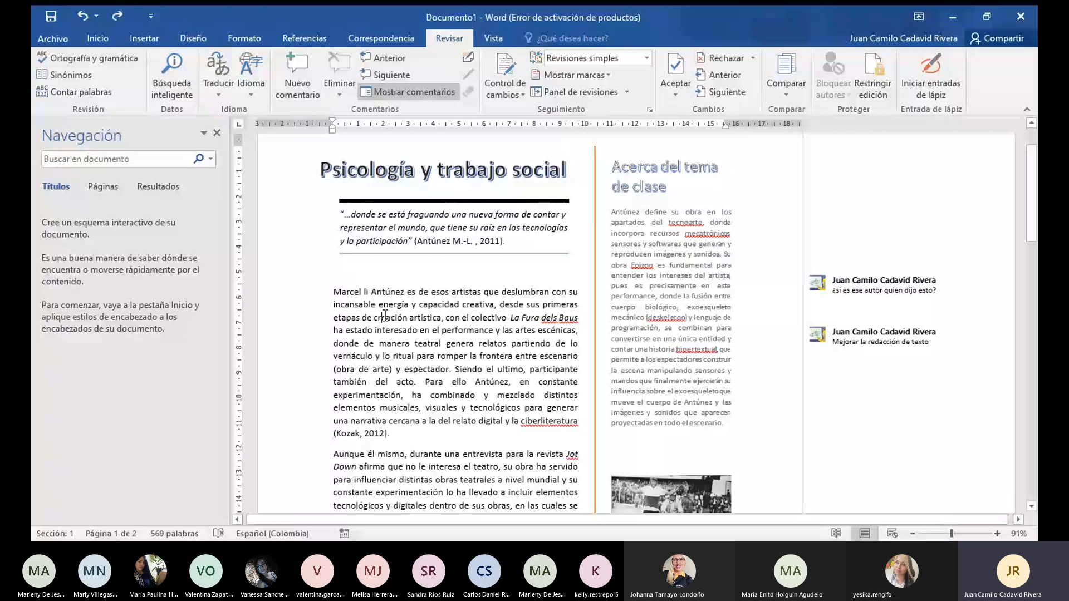
{"action": "left_click", "coordinate": [383, 316]}
{"action": "left_click", "coordinate": [580, 92]}
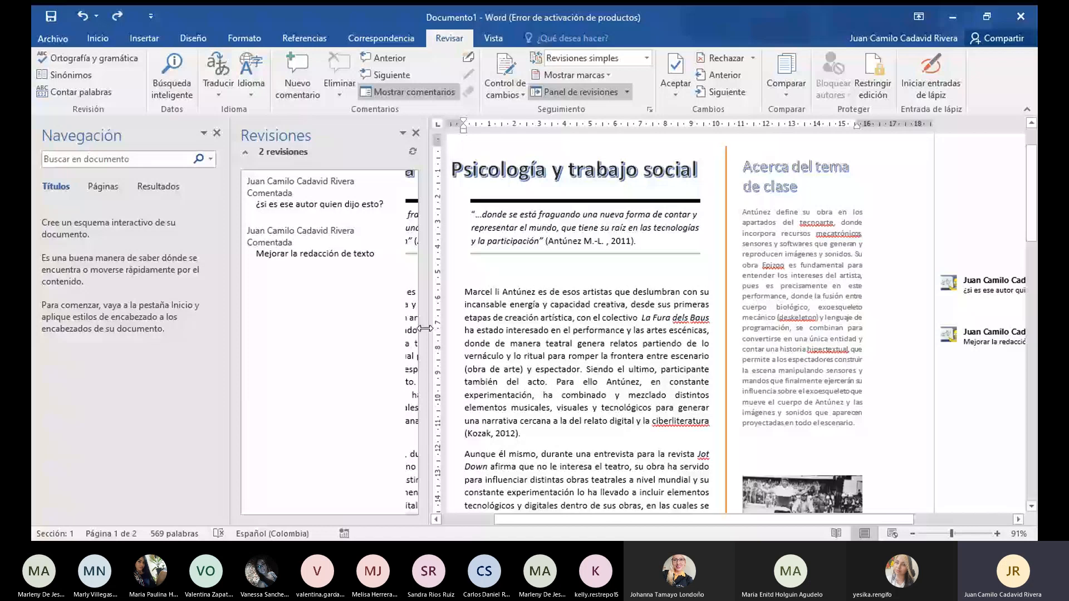
{"action": "left_click", "coordinate": [616, 93]}
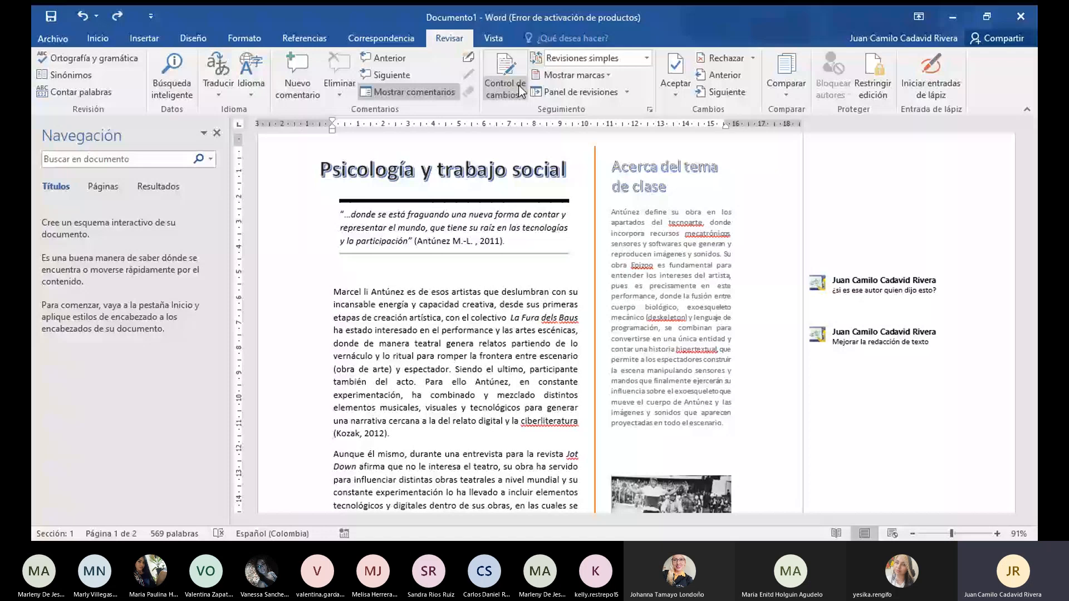
Turn on change tracking and replace "lo ritual para romper" in the first body paragraph with "la relación con las religiones"
{"action": "left_click", "coordinate": [521, 91]}
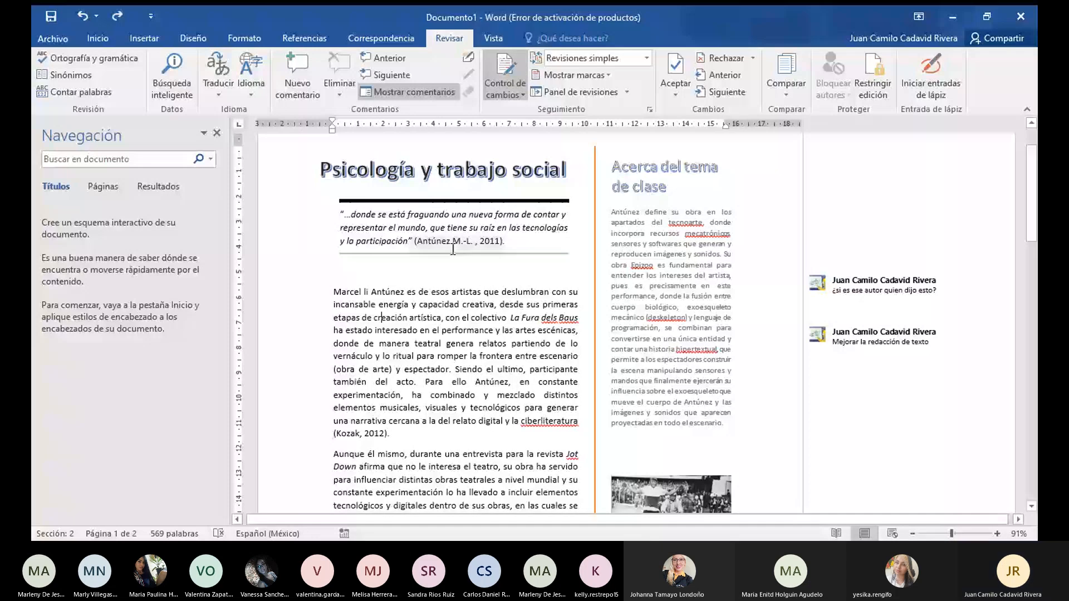
{"action": "scroll", "coordinate": [393, 327], "scroll_direction": "down", "scroll_amount": 1}
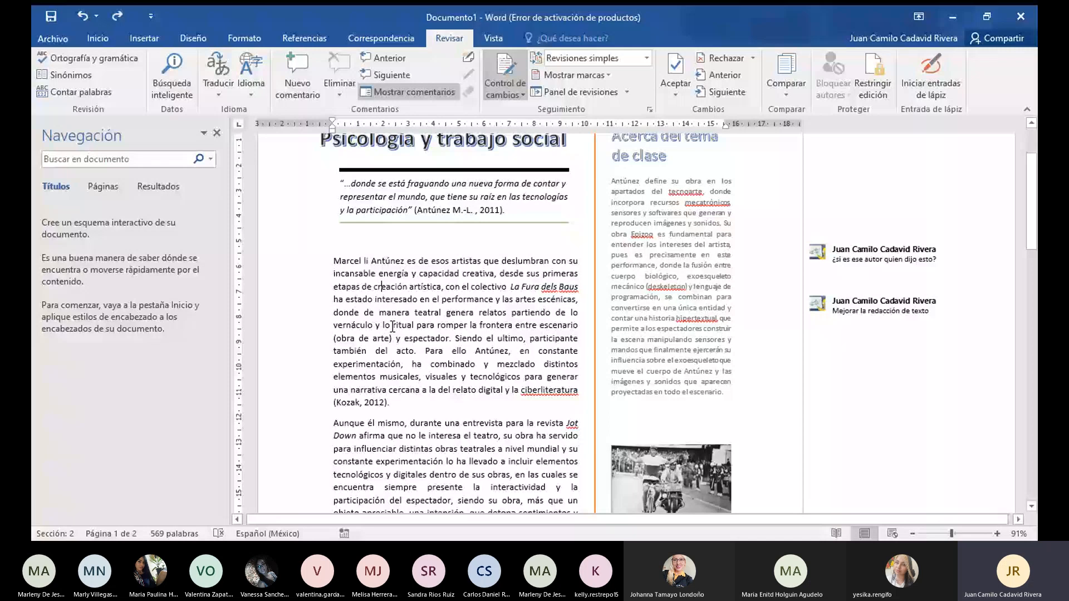
{"action": "left_click_drag", "start_coordinate": [393, 327], "coordinate": [468, 325]}
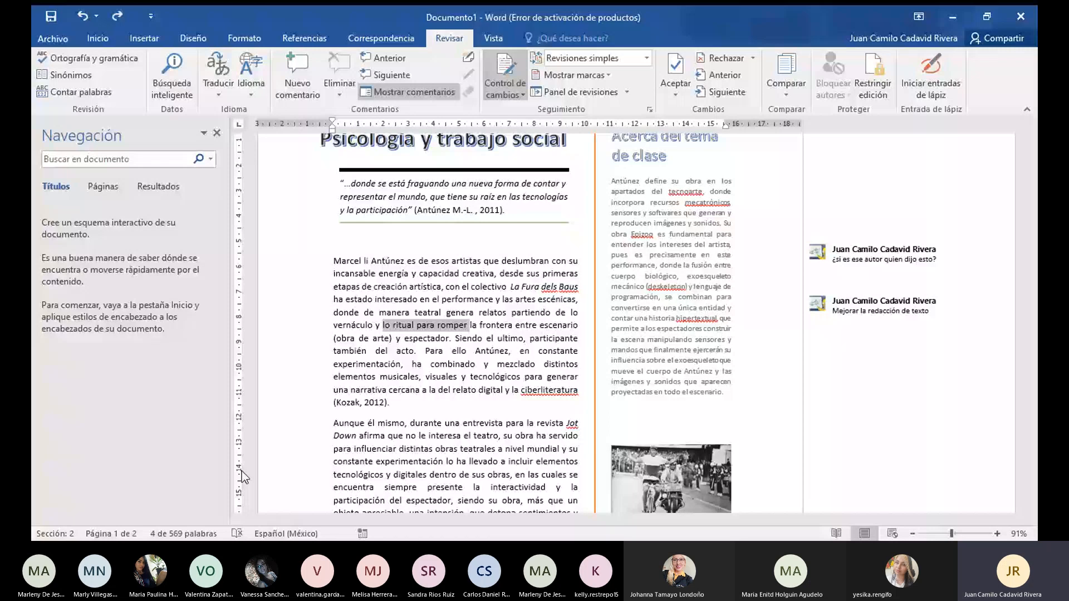
{"action": "key", "text": "Delete"}
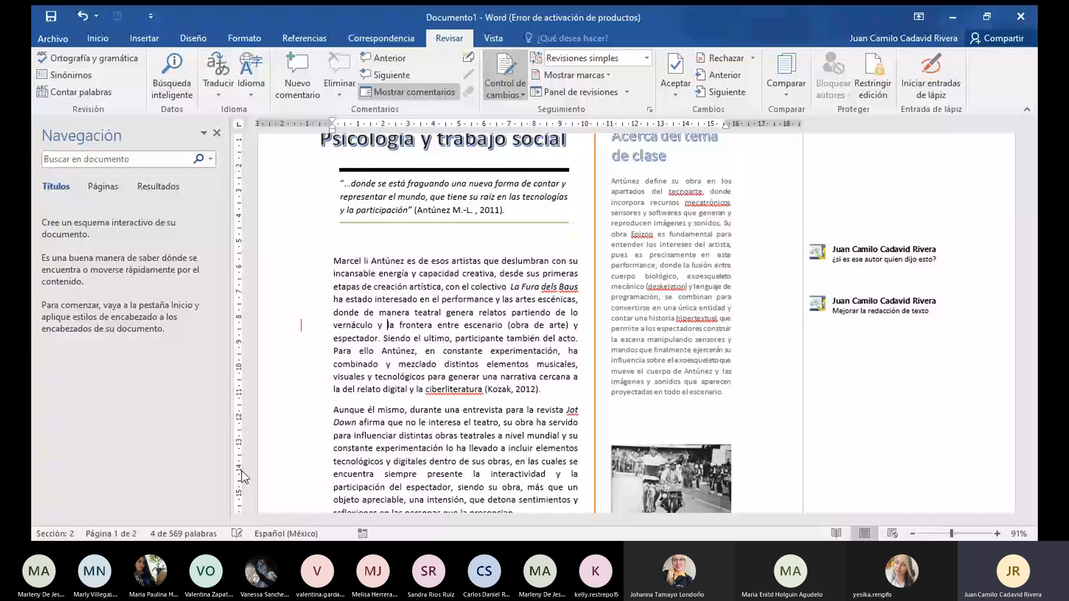
{"action": "type", "text": "la relación con"}
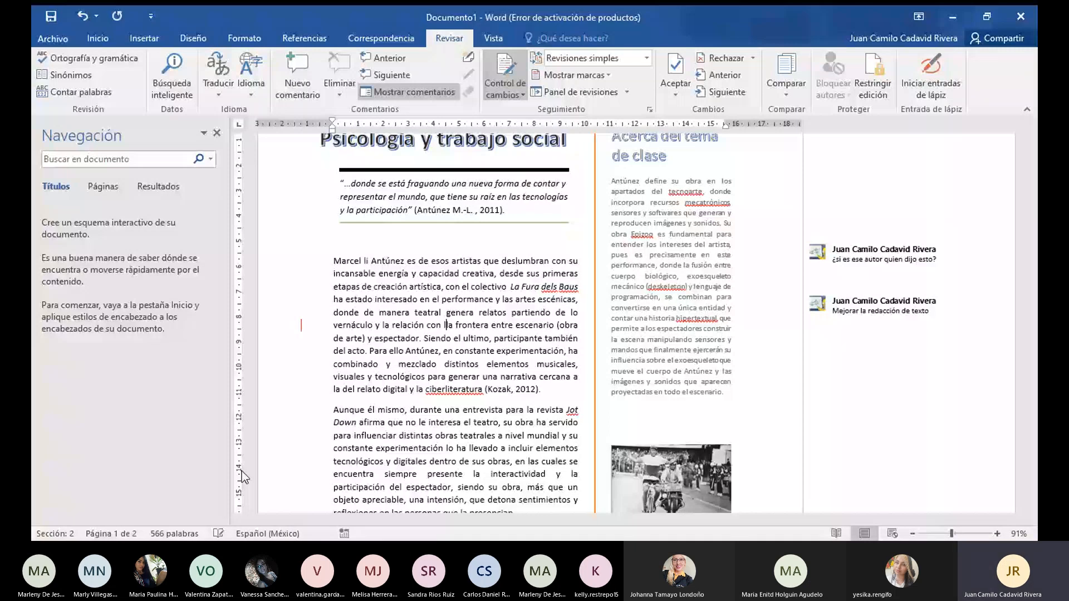
{"action": "type", "text": "las religiones la"}
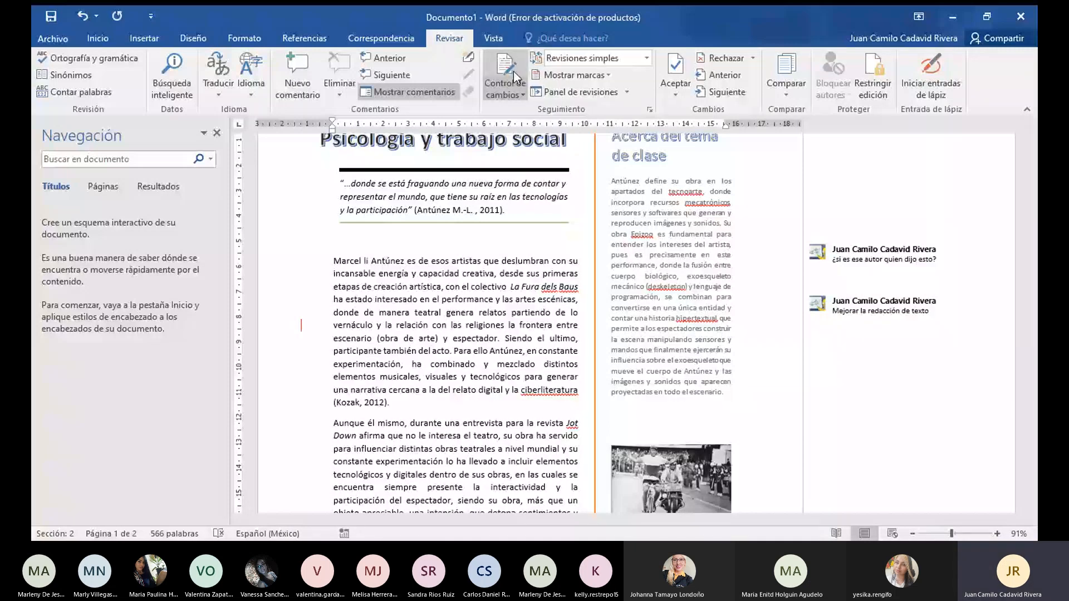
{"action": "left_click", "coordinate": [513, 72]}
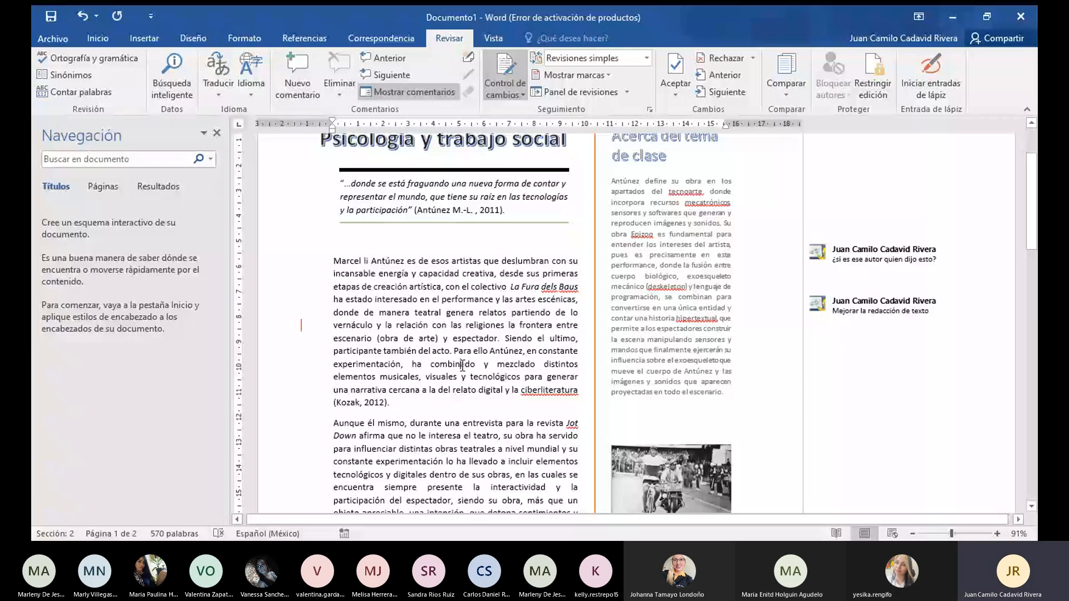
Compare the tracked replacement in simple and full markup, ending with all revisions shown in the text
{"action": "left_click", "coordinate": [302, 327]}
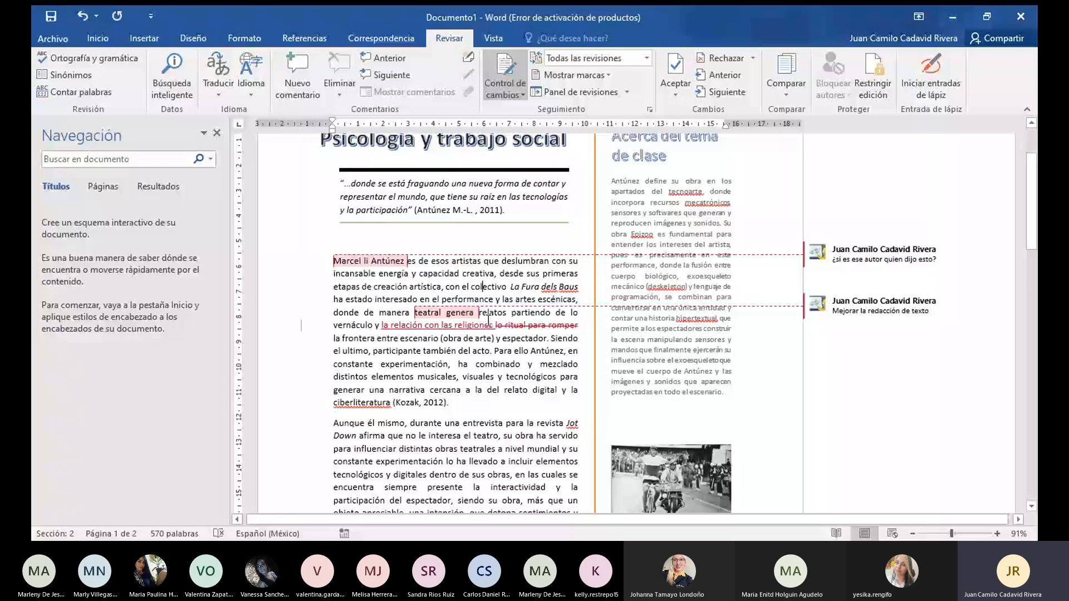
{"action": "left_click", "coordinate": [301, 325]}
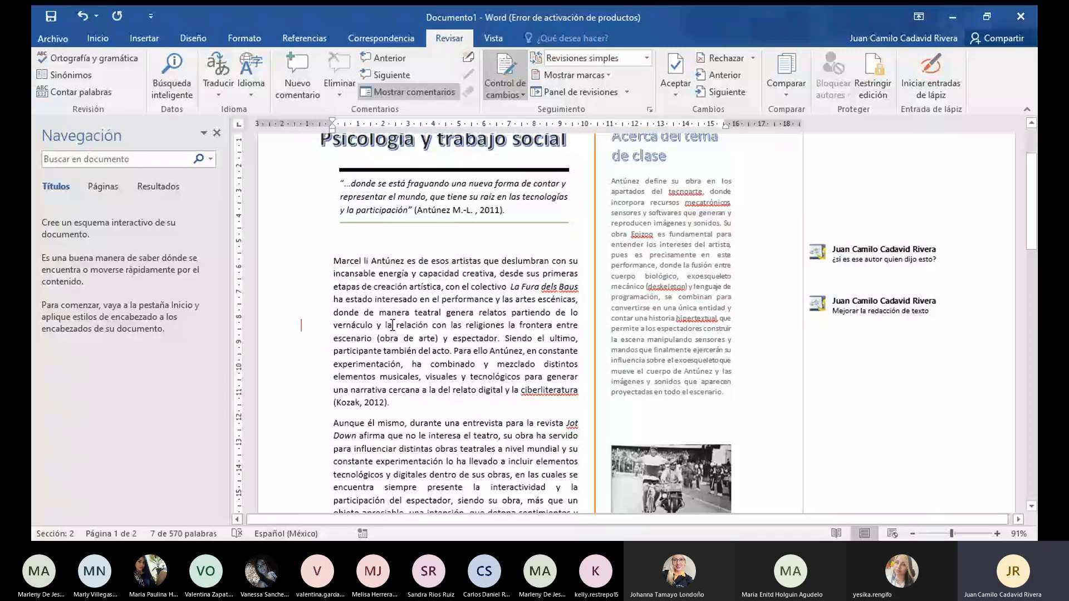
{"action": "left_click_drag", "start_coordinate": [507, 325], "coordinate": [380, 327]}
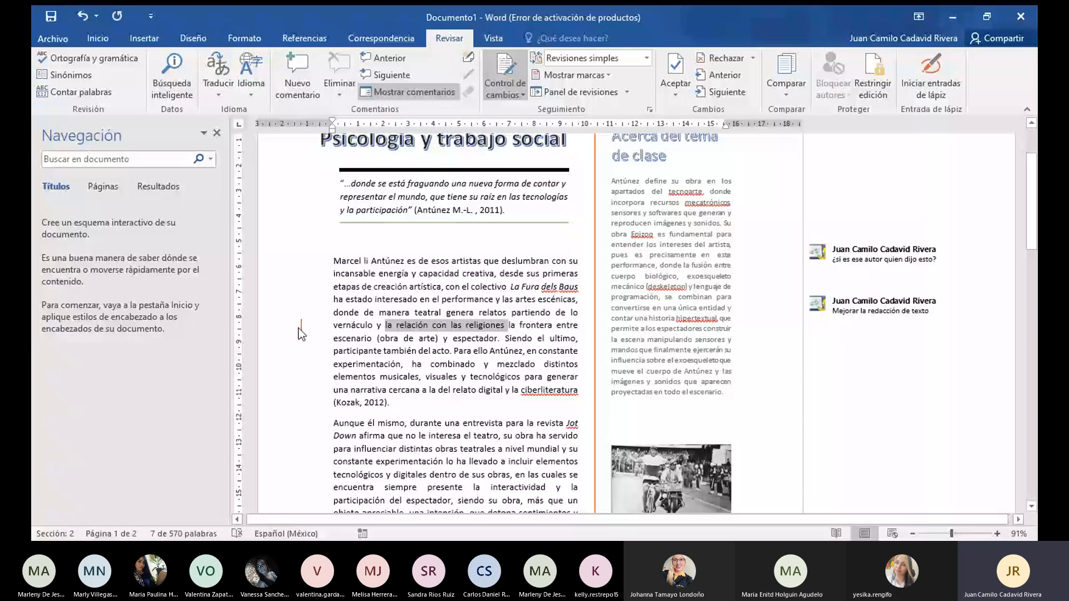
{"action": "left_click", "coordinate": [431, 351]}
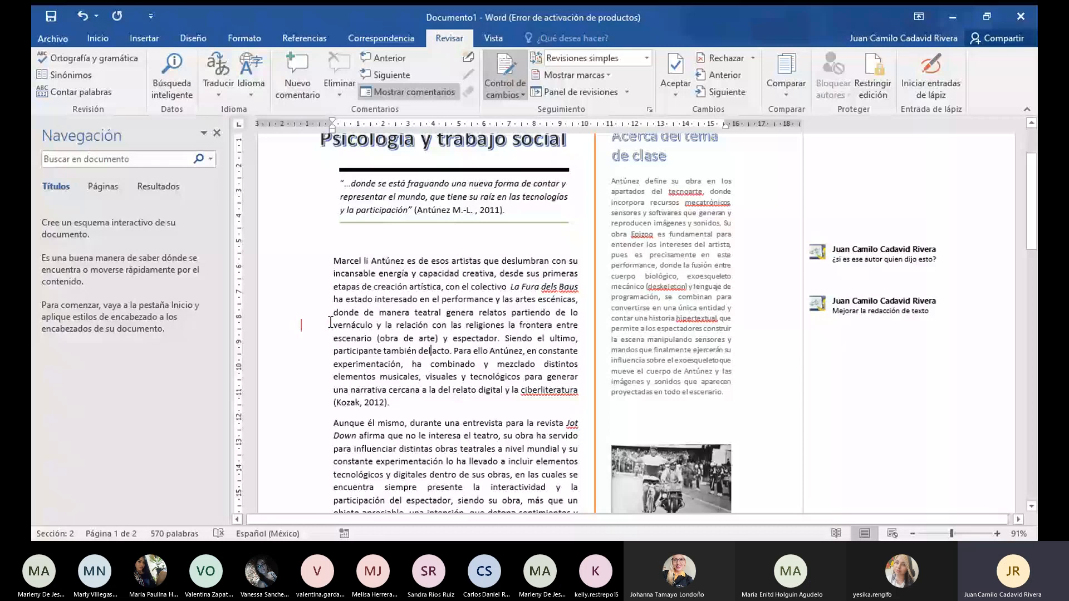
{"action": "left_click", "coordinate": [301, 325]}
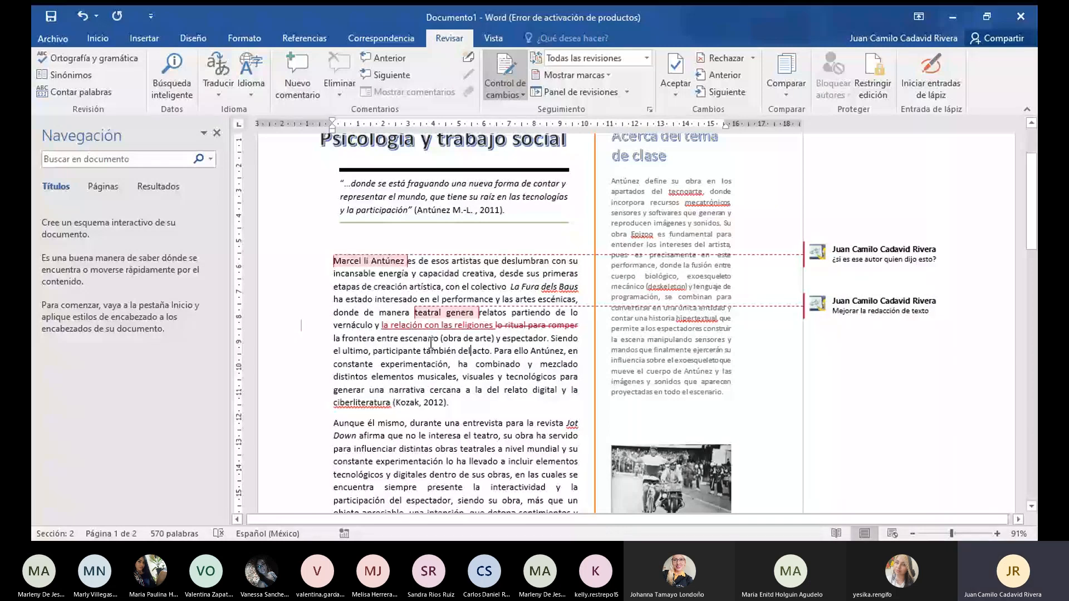
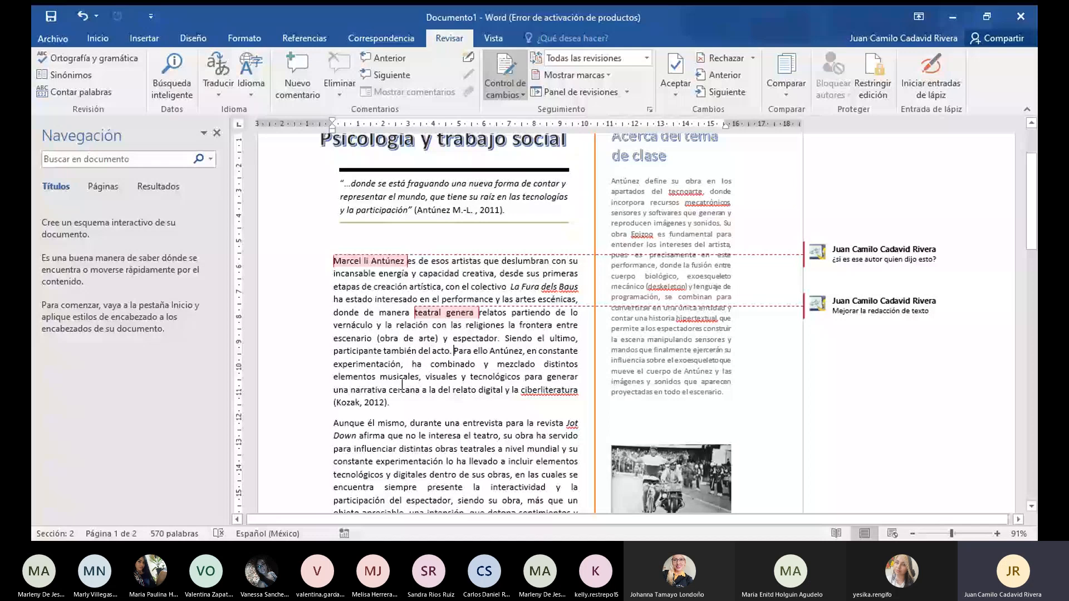
Undo accepting the tracked replacement, try rejecting both its insertion and its deletion, and undo the rejections
{"action": "key", "text": "ctrl+z"}
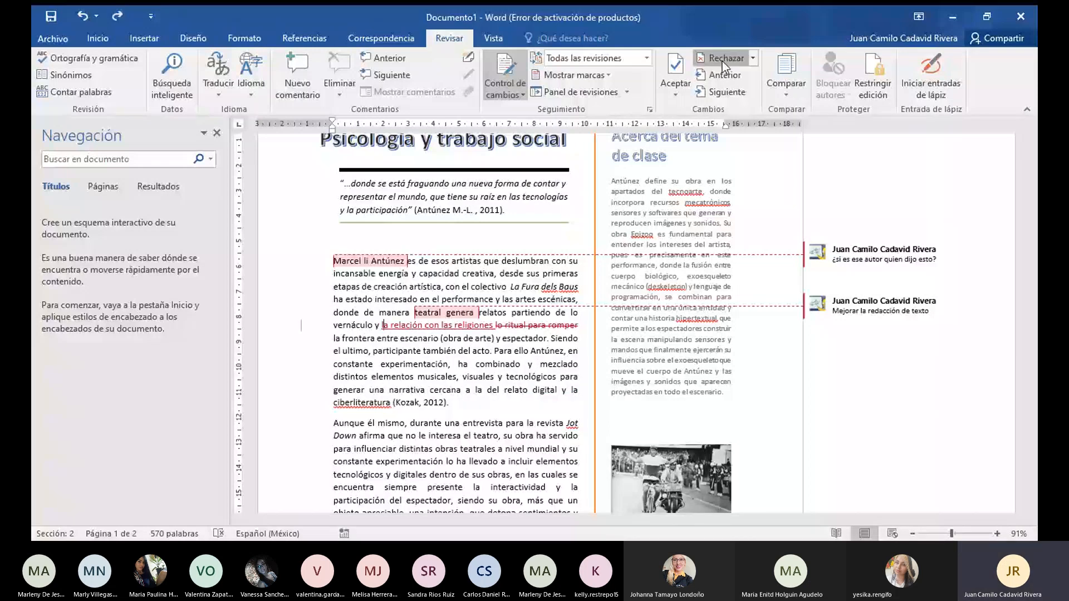
{"action": "left_click", "coordinate": [723, 61]}
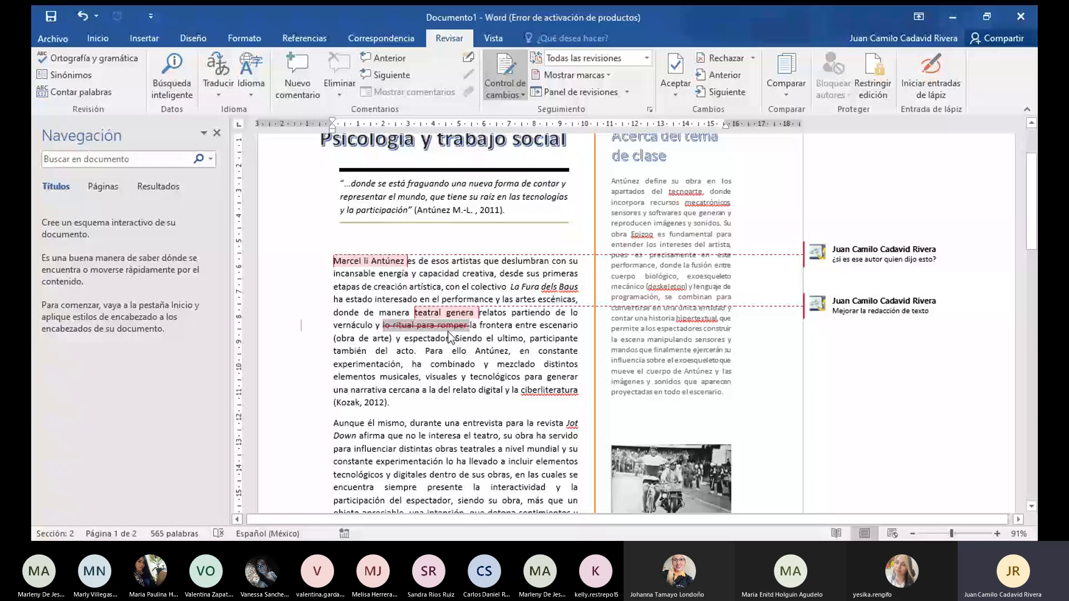
{"action": "left_click", "coordinate": [722, 63]}
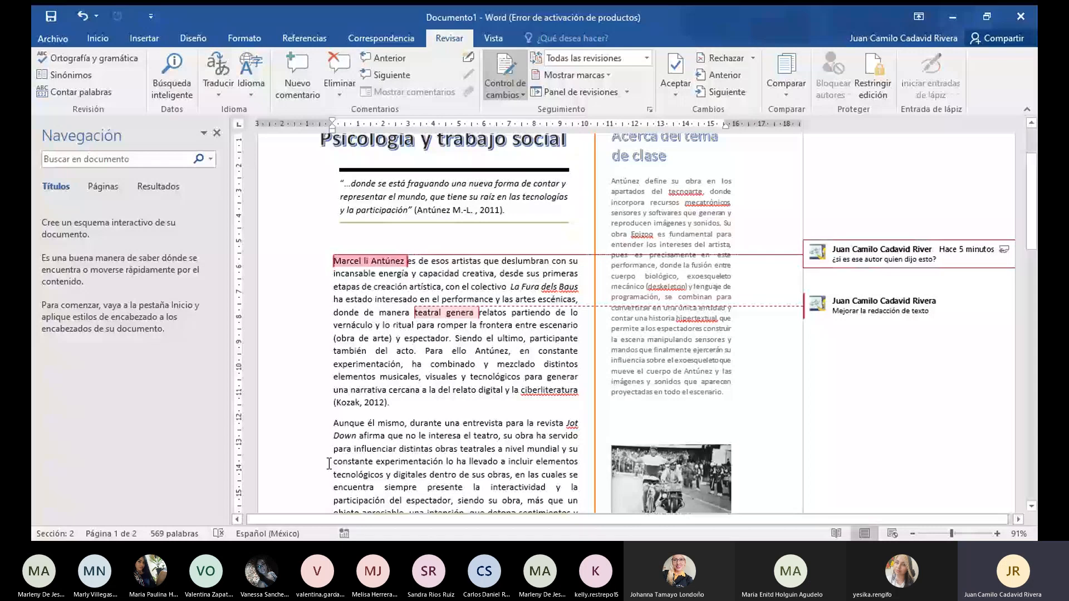
{"action": "key", "text": "ctrl+z"}
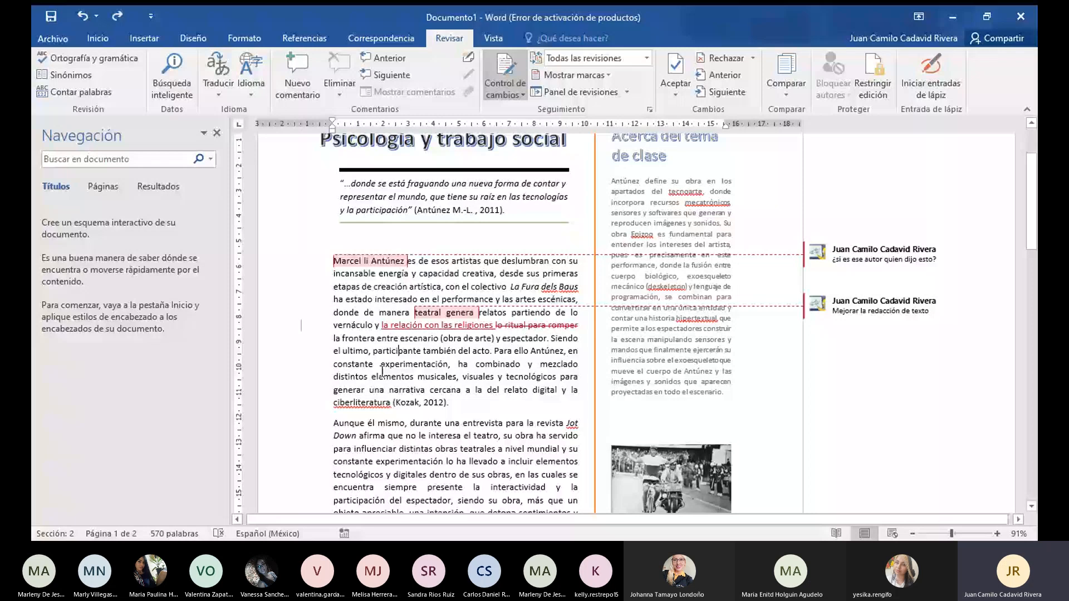
Replace the word "experimentación" in the first body paragraph with "creación" as a tracked change
{"action": "left_click_drag", "start_coordinate": [382, 365], "coordinate": [448, 365]}
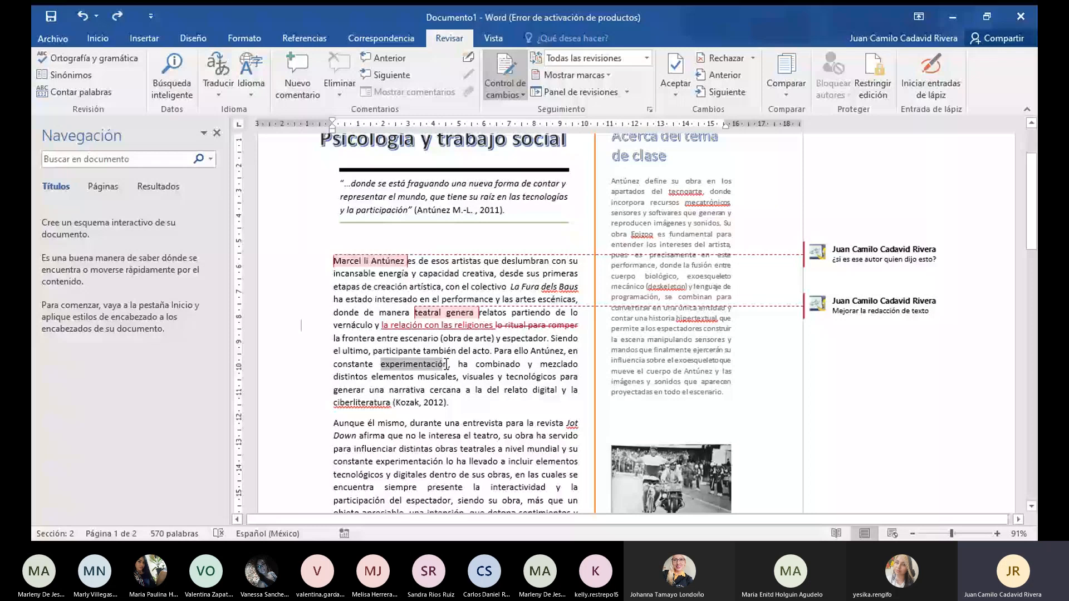
{"action": "key", "text": "Delete"}
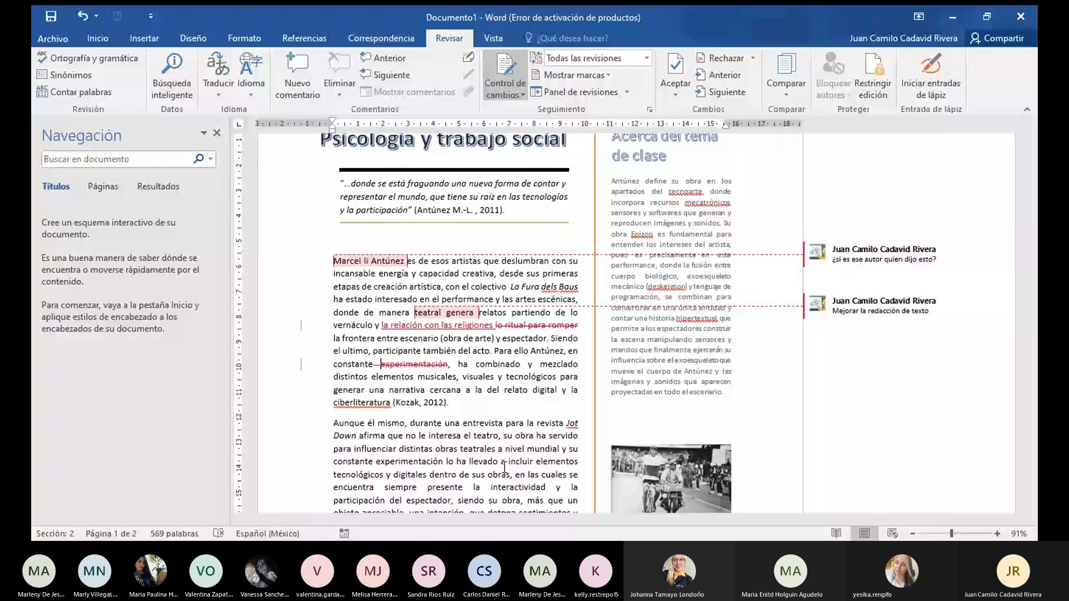
{"action": "type", "text": "rela"}
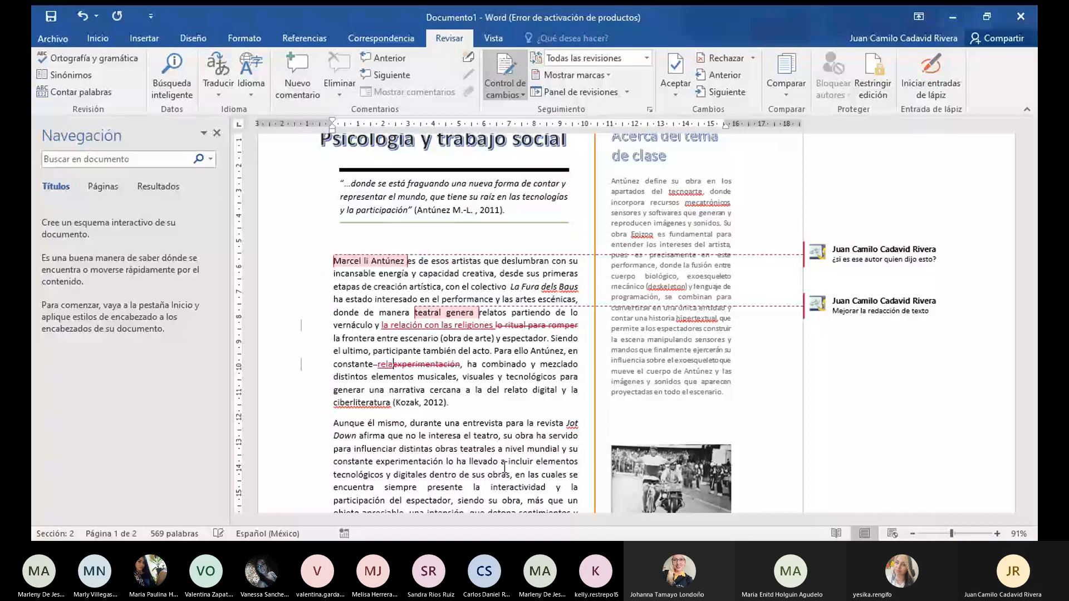
{"action": "key", "text": "BackSpace"}
{"action": "key", "text": "BackSpace"}
{"action": "key", "text": "BackSpace"}
{"action": "key", "text": "BackSpace"}
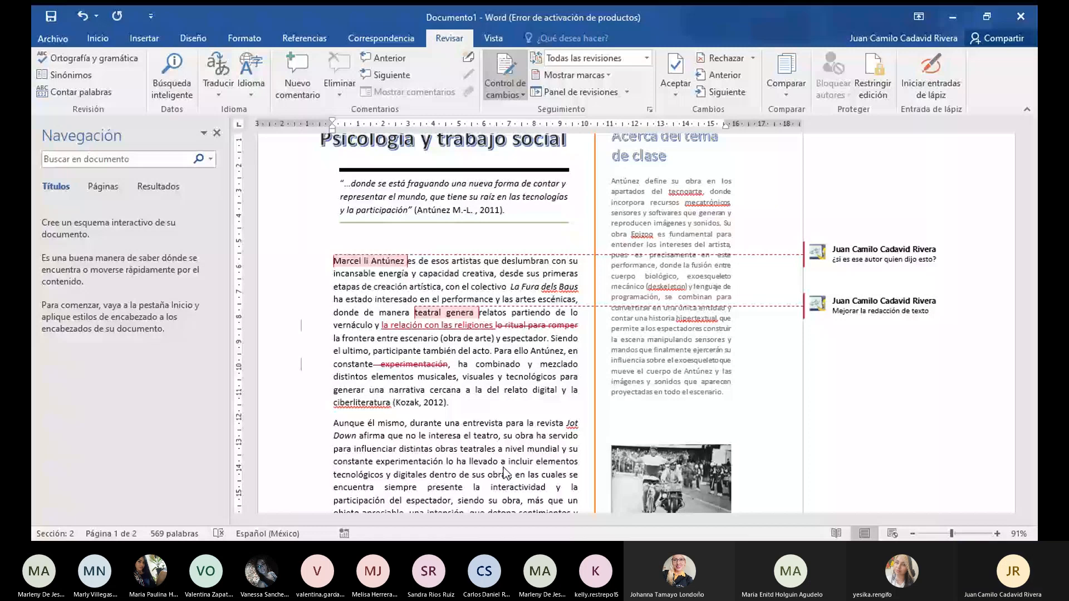
{"action": "type", "text": "creación"}
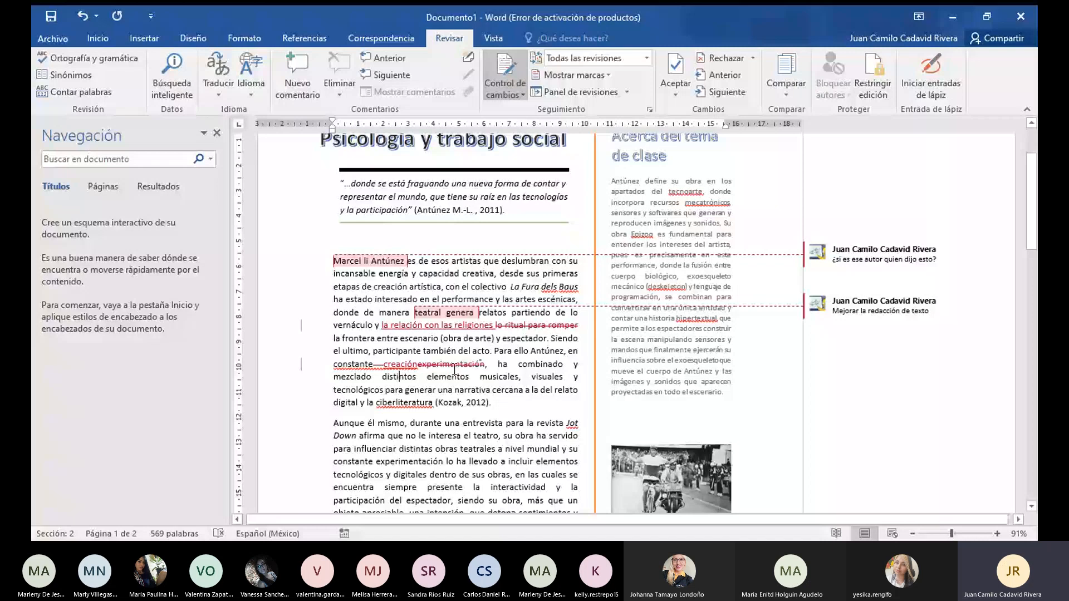
Compare the new replacement in simple and full markup, and insert the missing space between "constante" and "creación"
{"action": "left_click", "coordinate": [302, 364]}
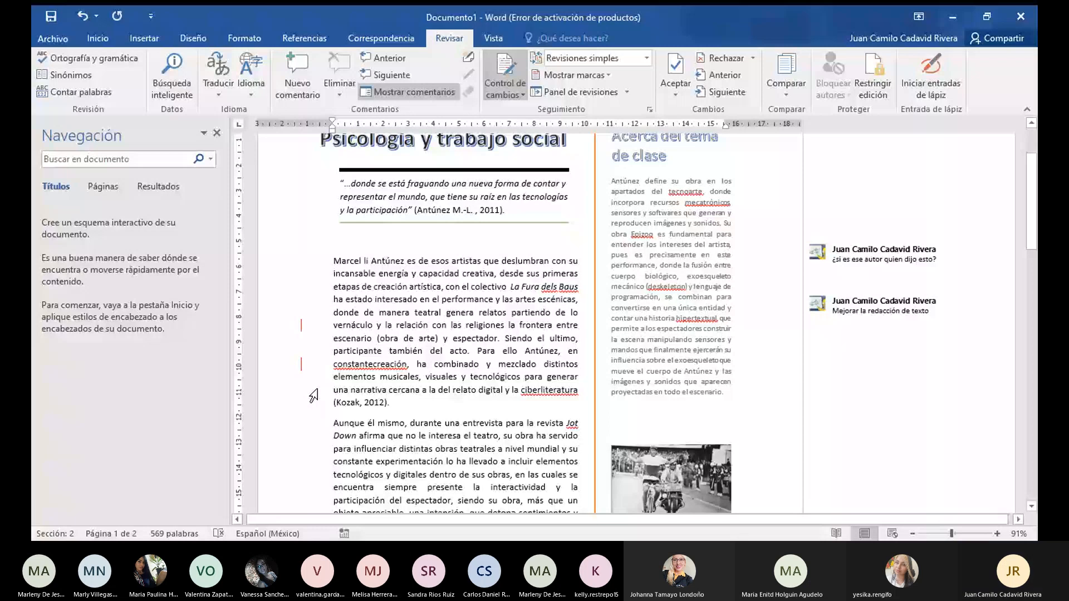
{"action": "left_click", "coordinate": [302, 365]}
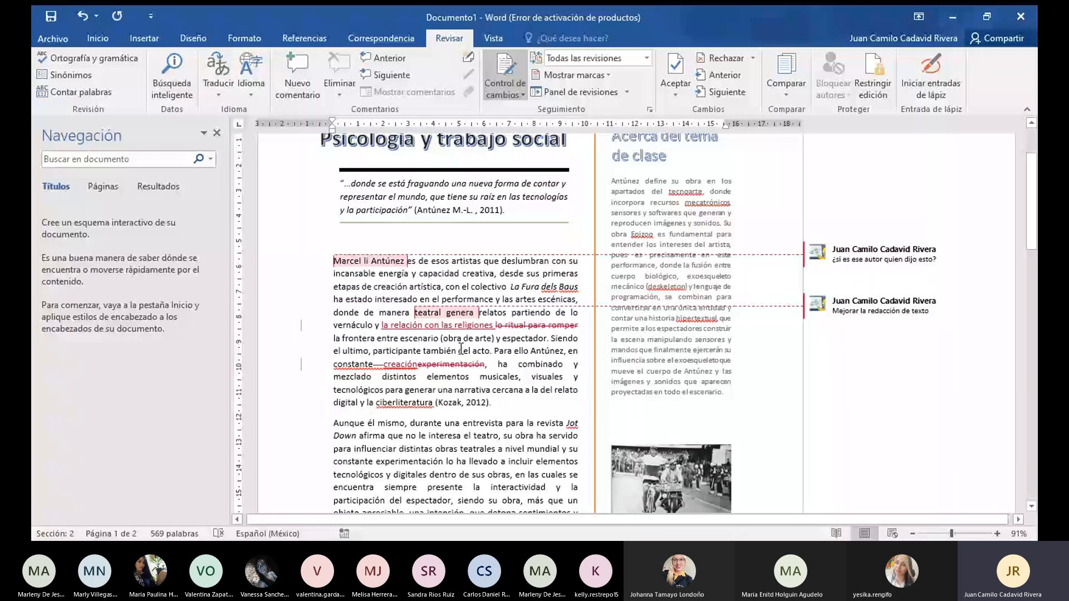
{"action": "left_click", "coordinate": [301, 364]}
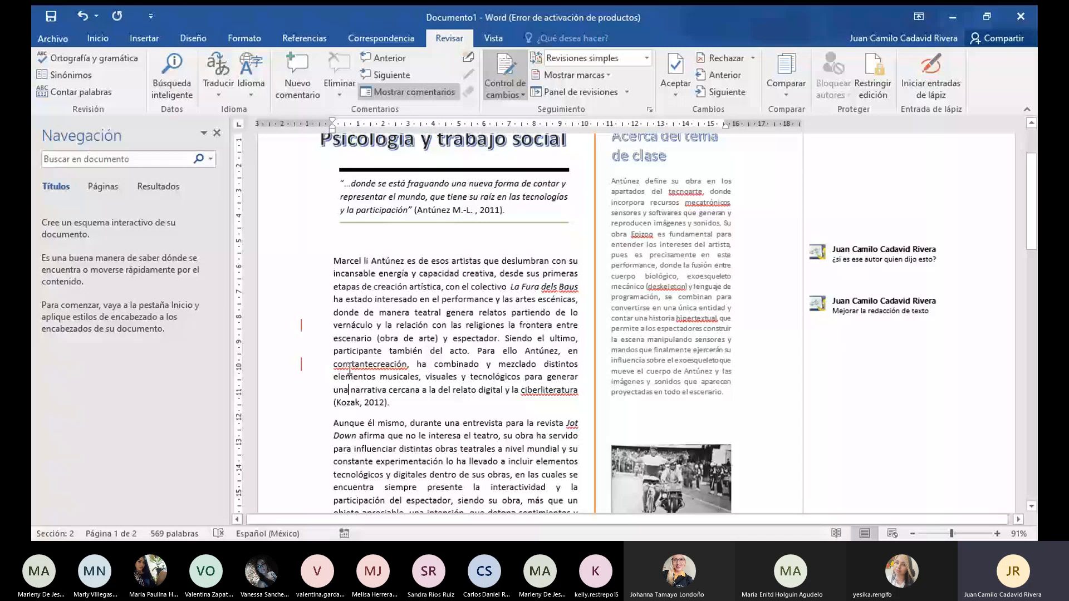
{"action": "left_click", "coordinate": [301, 364]}
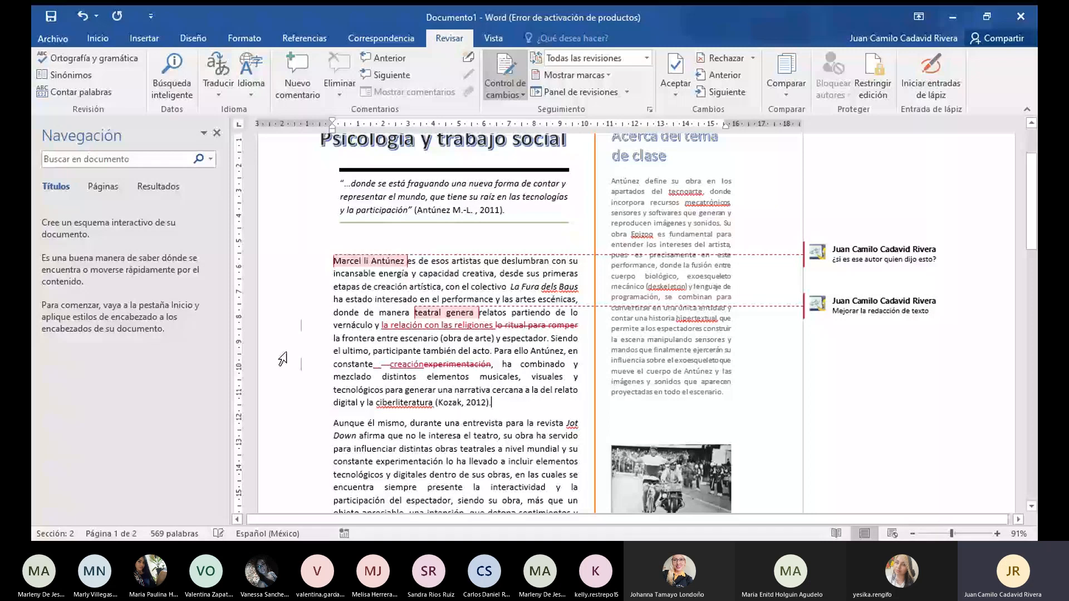
{"action": "scroll", "coordinate": [283, 359], "scroll_direction": "down", "scroll_amount": 1}
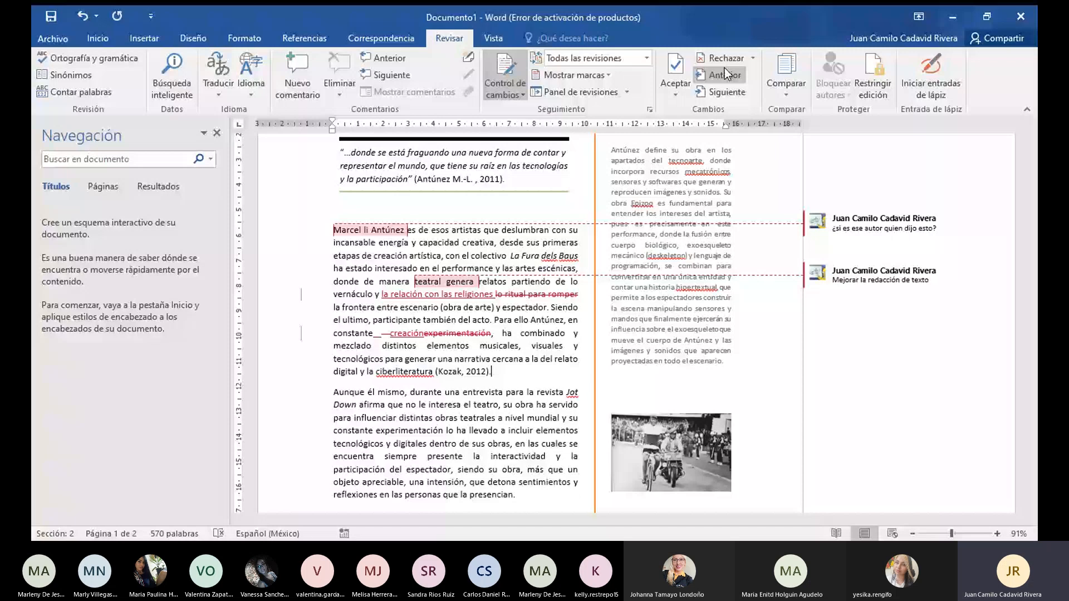
Accept the tracked replacement "la relación con las religiones" and restore "experimentación" in place of the tracked "creación"
{"action": "left_click", "coordinate": [724, 68]}
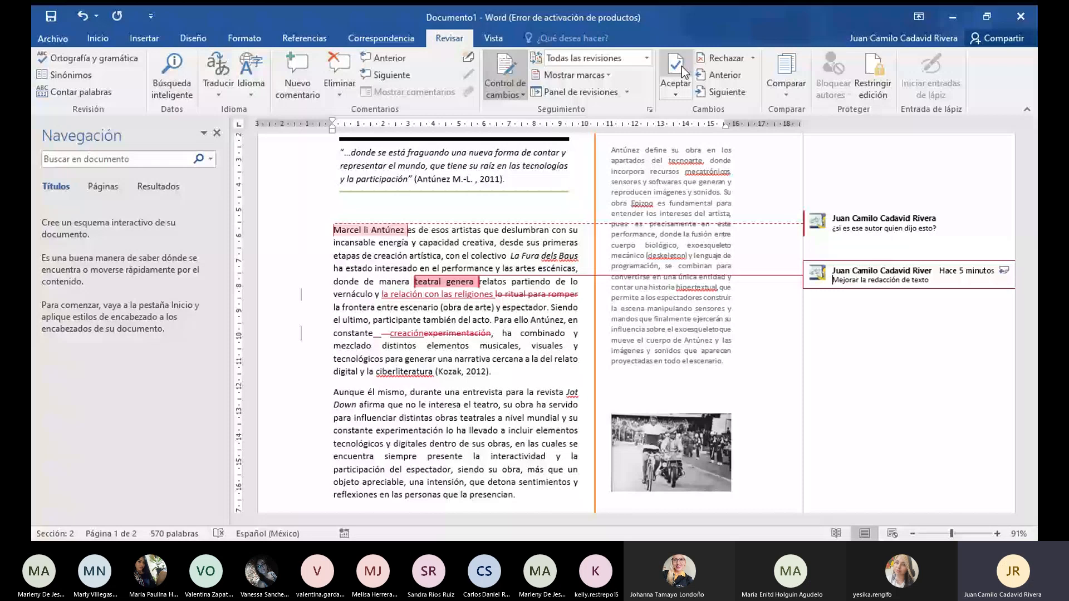
{"action": "left_click", "coordinate": [683, 72]}
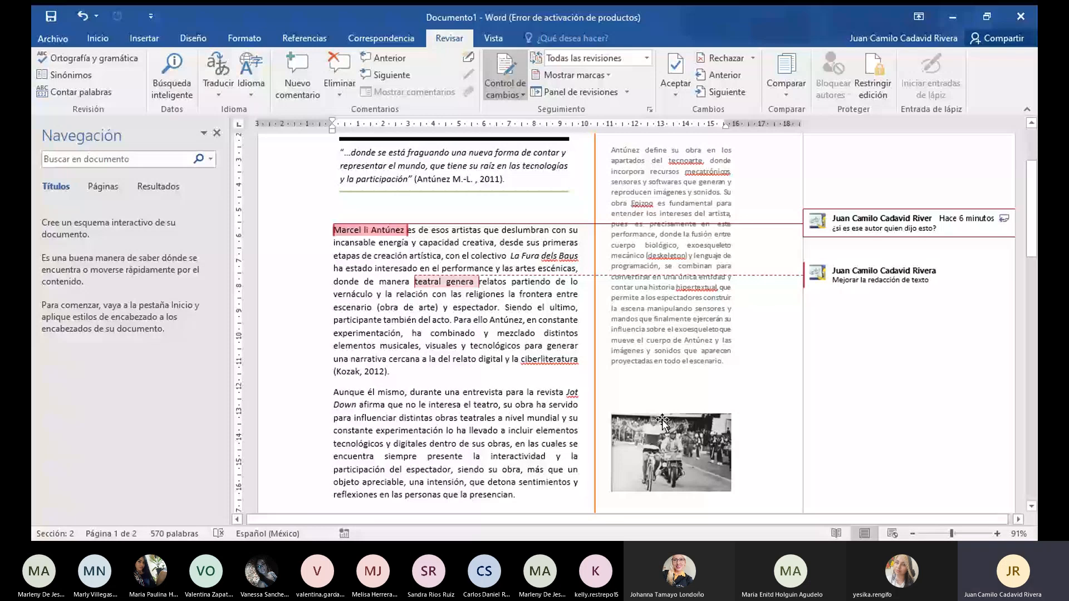
Check the options for comparing or combining document versions, and look through the commented body text
{"action": "scroll", "coordinate": [663, 423], "scroll_direction": "up", "scroll_amount": 2}
{"action": "left_click", "coordinate": [786, 76]}
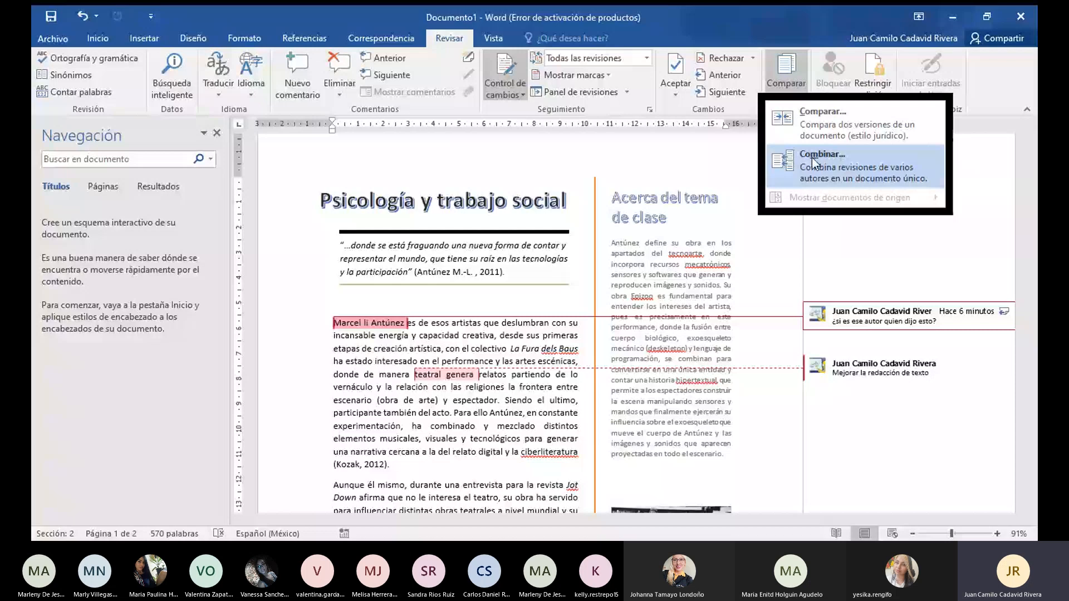
{"action": "left_click", "coordinate": [828, 100]}
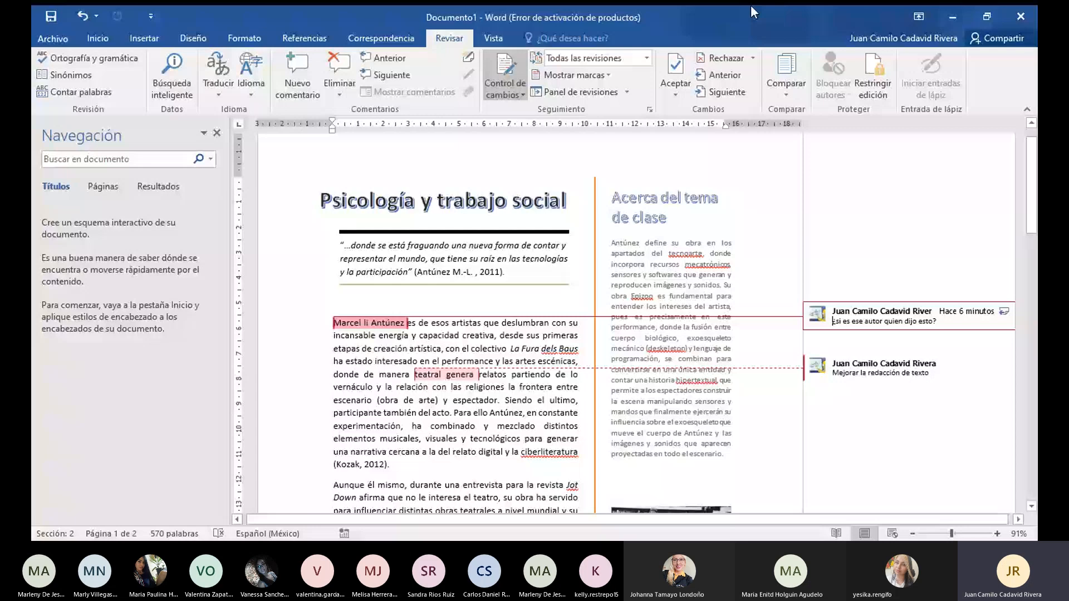
{"action": "scroll", "coordinate": [373, 303], "scroll_direction": "down", "scroll_amount": 1}
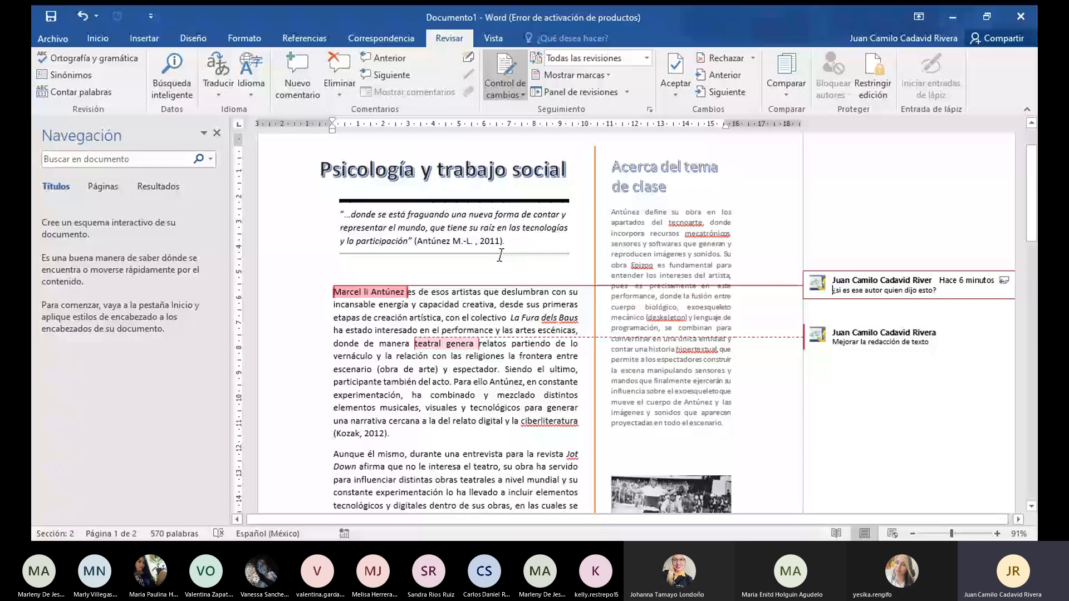
{"action": "scroll", "coordinate": [601, 167], "scroll_direction": "down", "scroll_amount": 1}
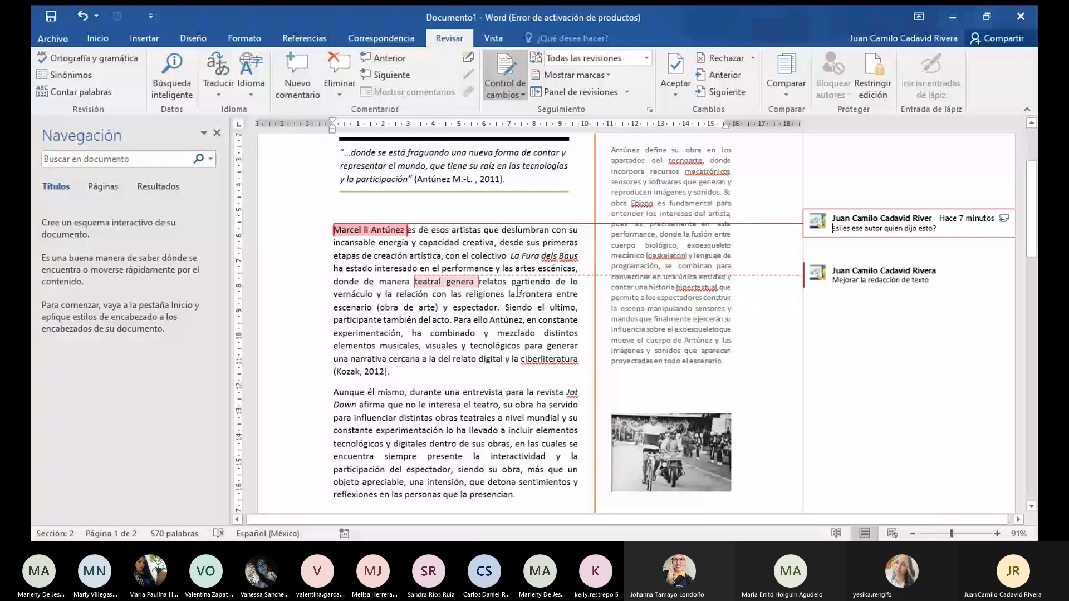
{"action": "scroll", "coordinate": [816, 280], "scroll_direction": "up", "scroll_amount": 2}
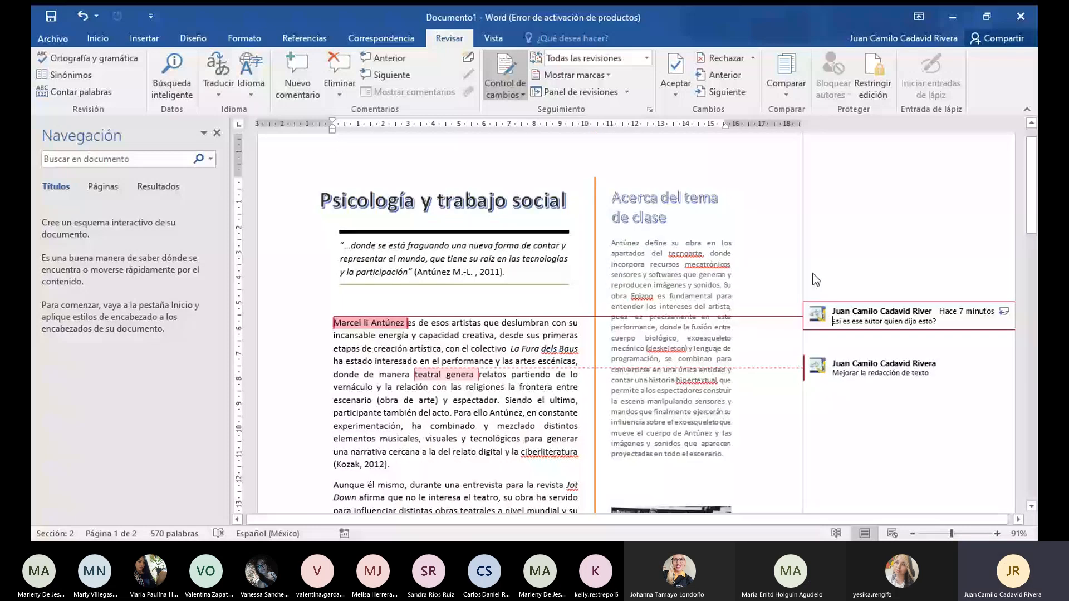
{"action": "scroll", "coordinate": [425, 264], "scroll_direction": "down", "scroll_amount": 1}
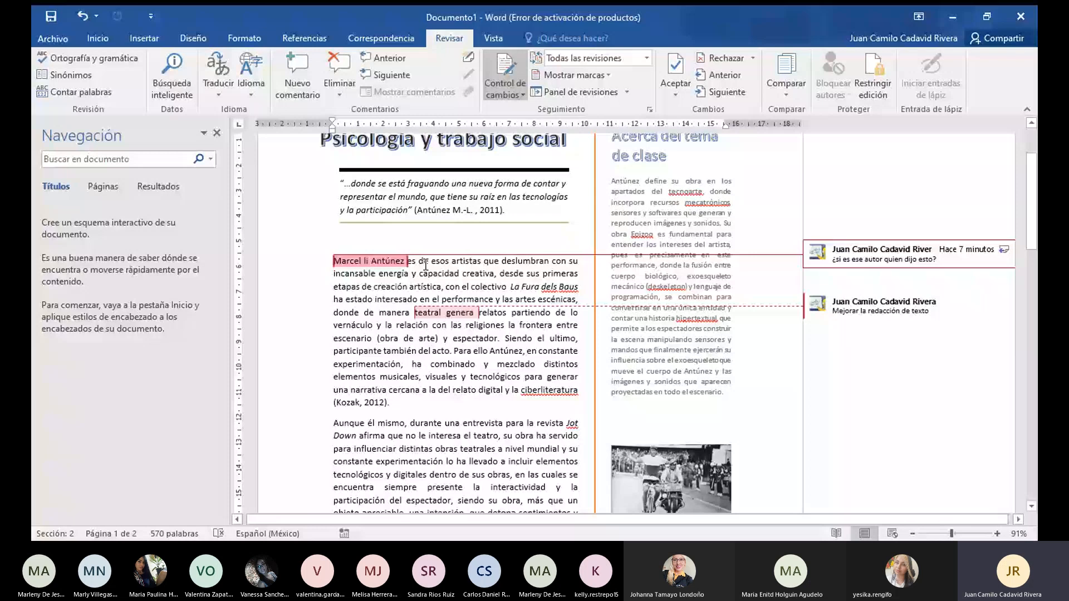
{"action": "scroll", "coordinate": [425, 264], "scroll_direction": "down", "scroll_amount": 2}
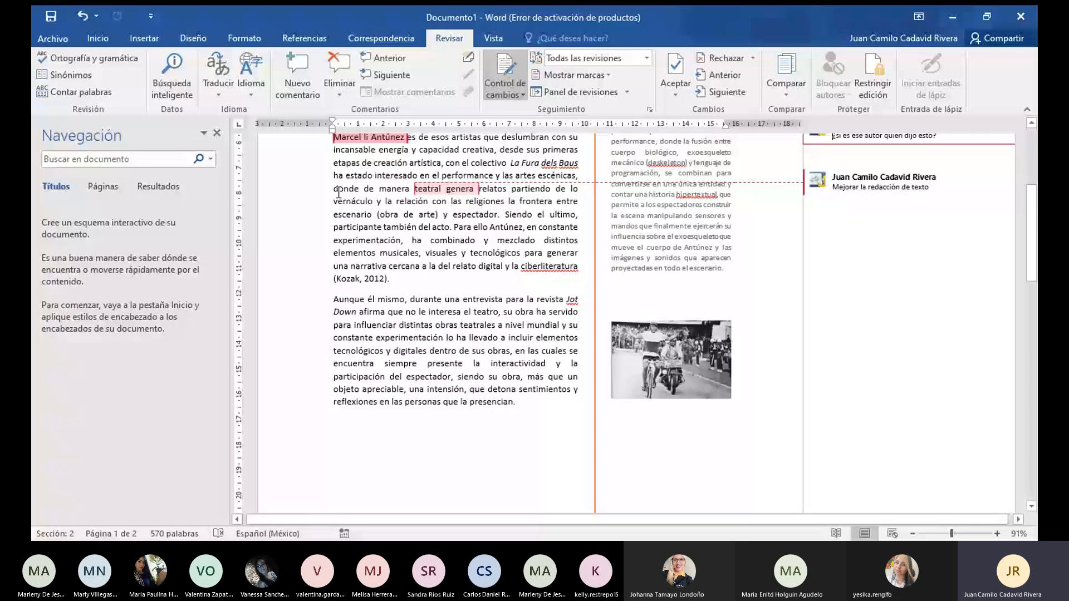
{"action": "scroll", "coordinate": [338, 193], "scroll_direction": "up", "scroll_amount": 2}
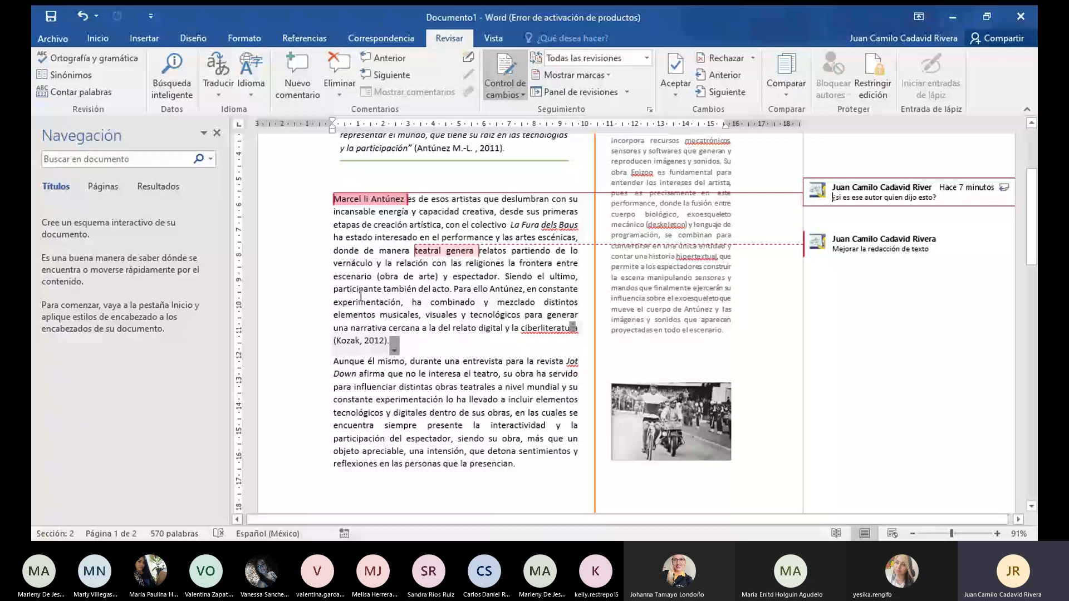
Turn off change tracking and delete both comments on the first body paragraph
{"action": "key", "text": "ctrl+z"}
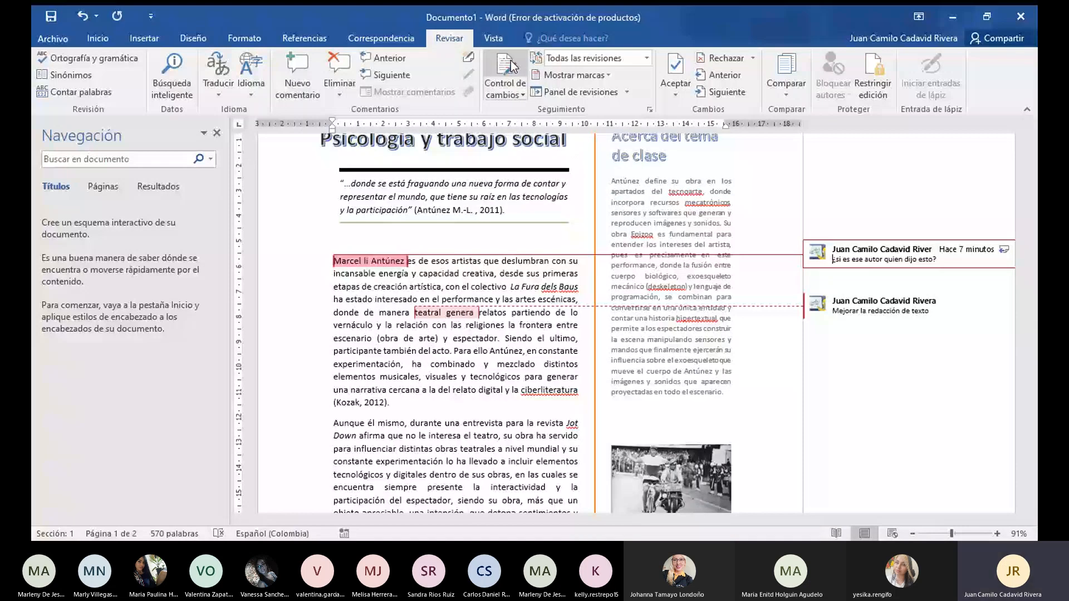
{"action": "scroll", "coordinate": [1011, 346], "scroll_direction": "up", "scroll_amount": 2}
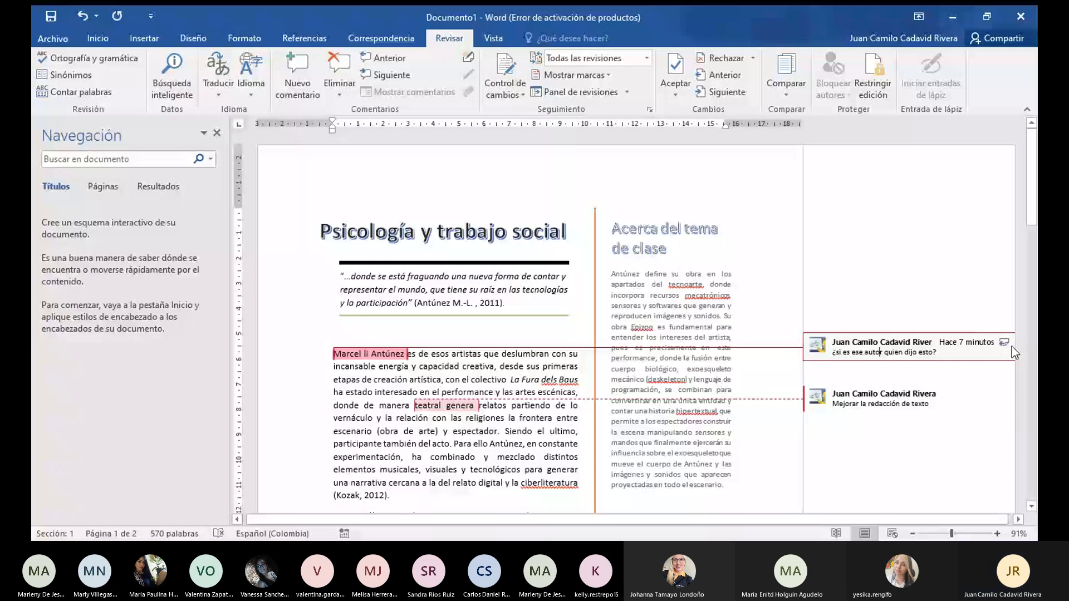
{"action": "left_click", "coordinate": [557, 185]}
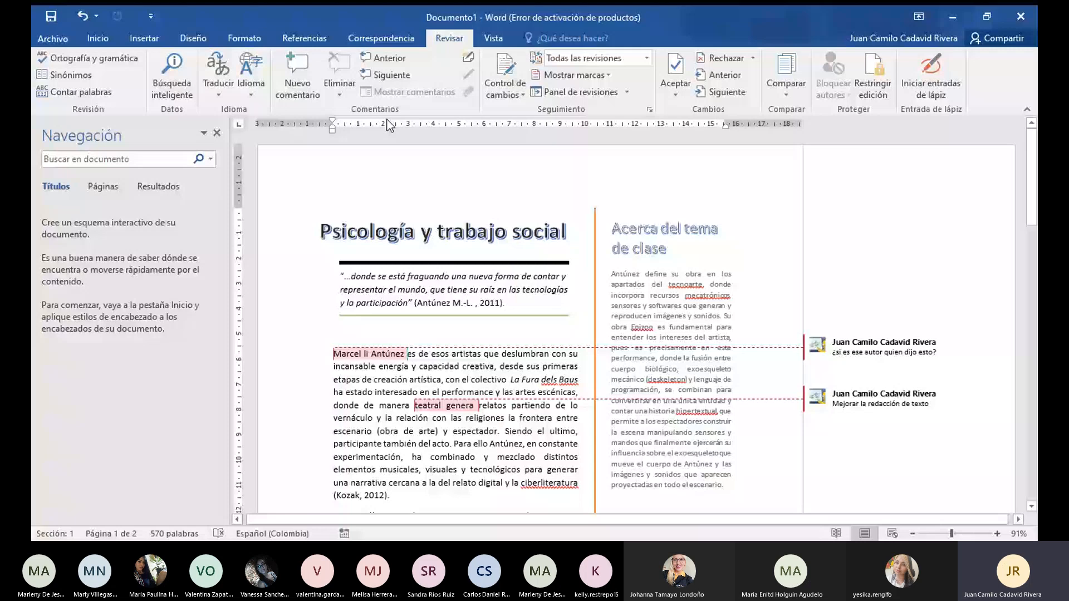
{"action": "left_click", "coordinate": [389, 127]}
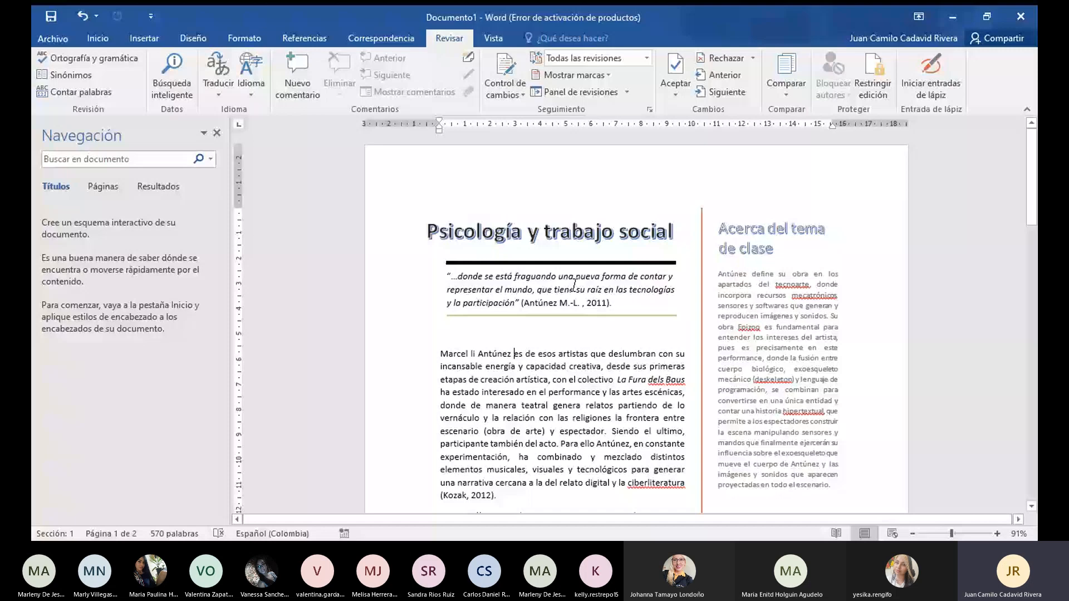
Attach a blank comment to the phrase "interesado en el" in the first body paragraph
{"action": "scroll", "coordinate": [574, 285], "scroll_direction": "down", "scroll_amount": 2}
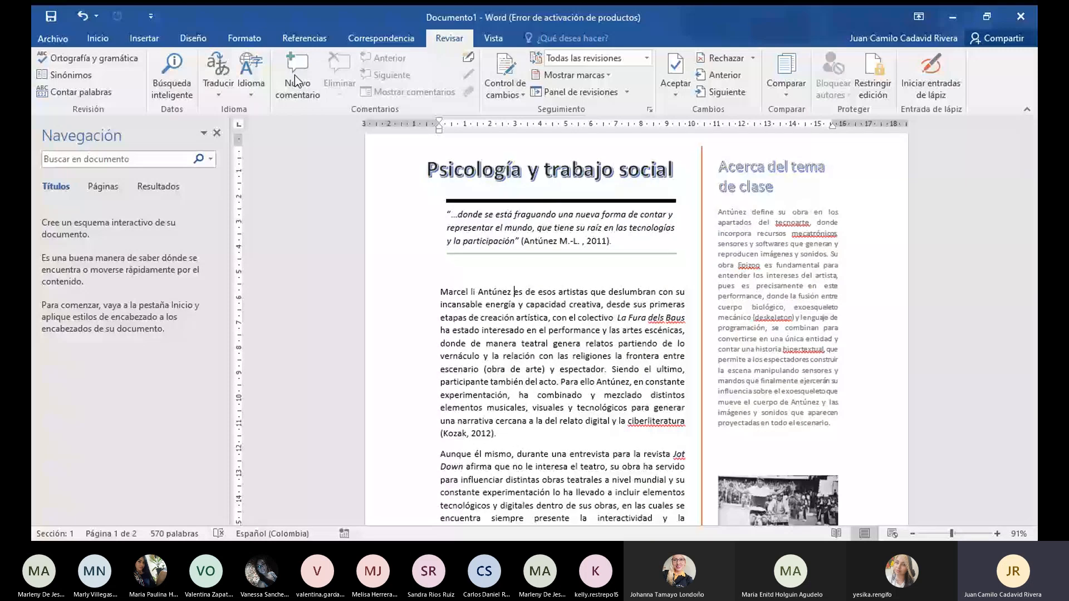
{"action": "left_click", "coordinate": [453, 318]}
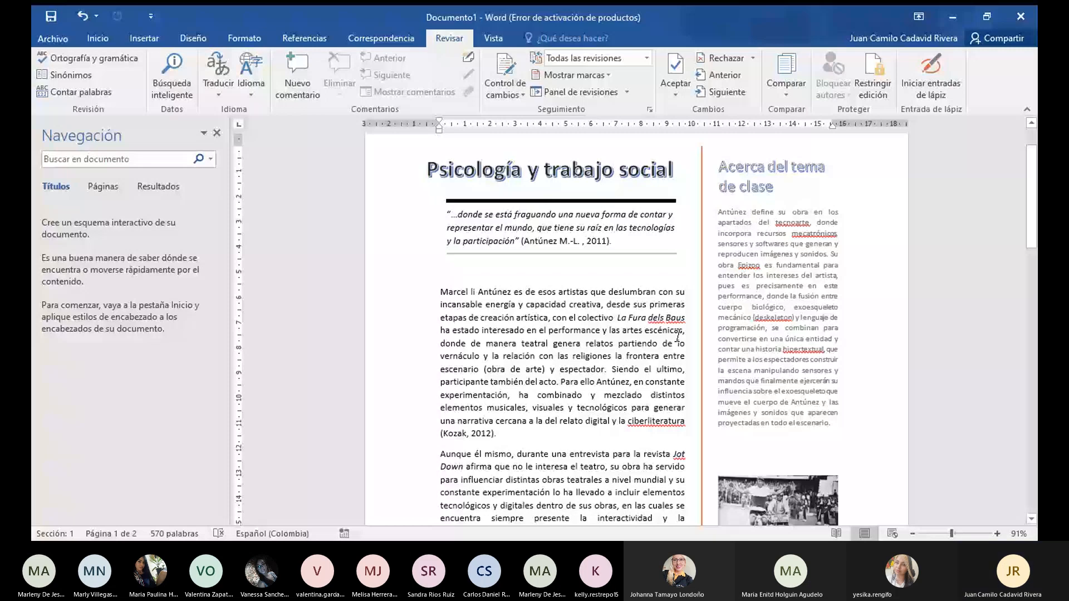
{"action": "left_click_drag", "start_coordinate": [440, 292], "coordinate": [511, 294]}
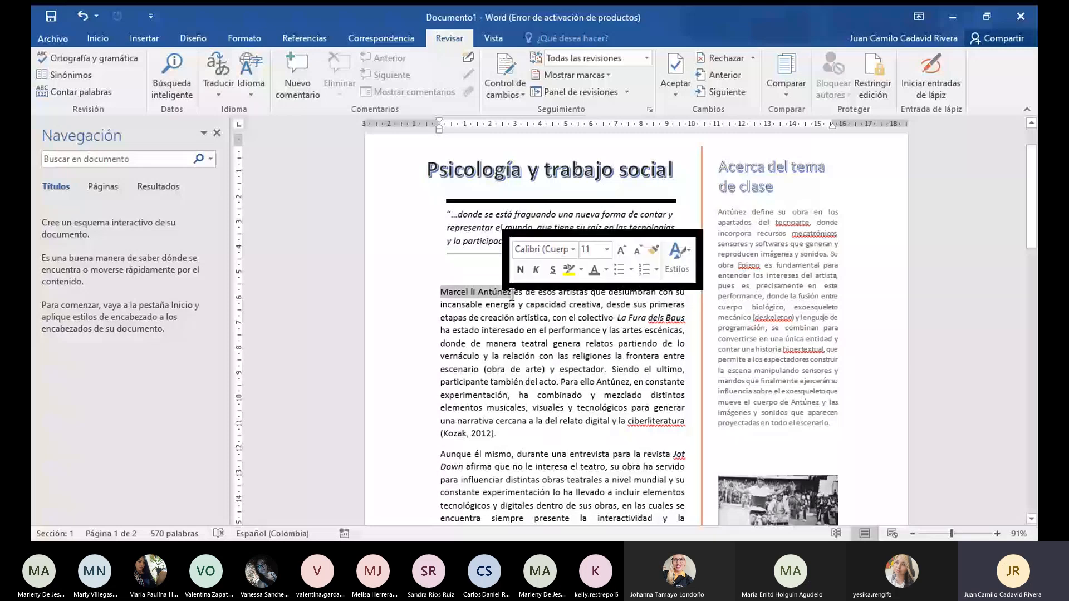
{"action": "left_click_drag", "start_coordinate": [481, 330], "coordinate": [550, 330]}
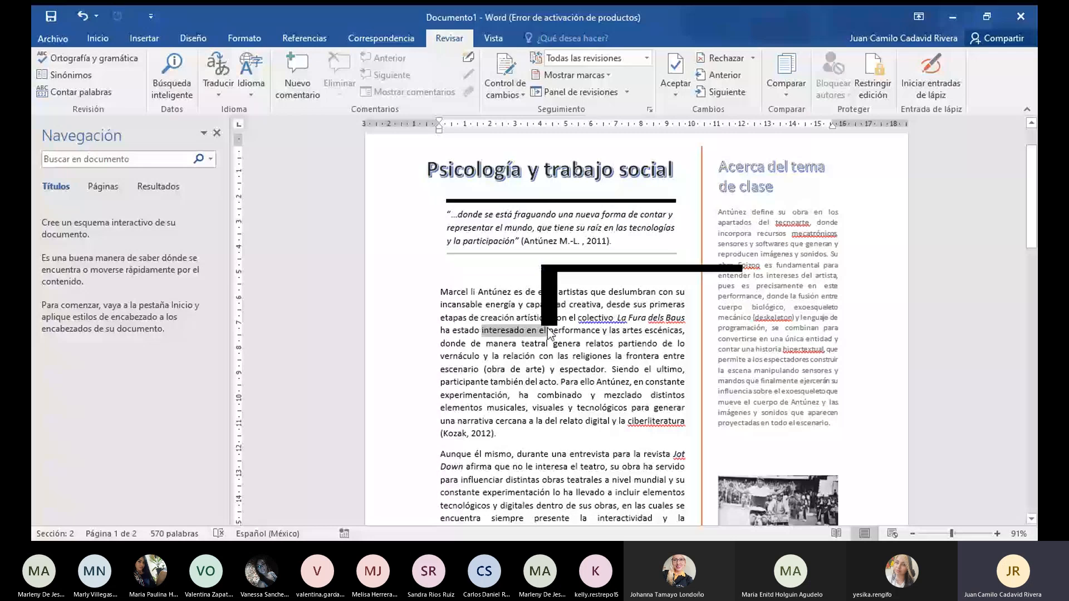
{"action": "left_click", "coordinate": [297, 76]}
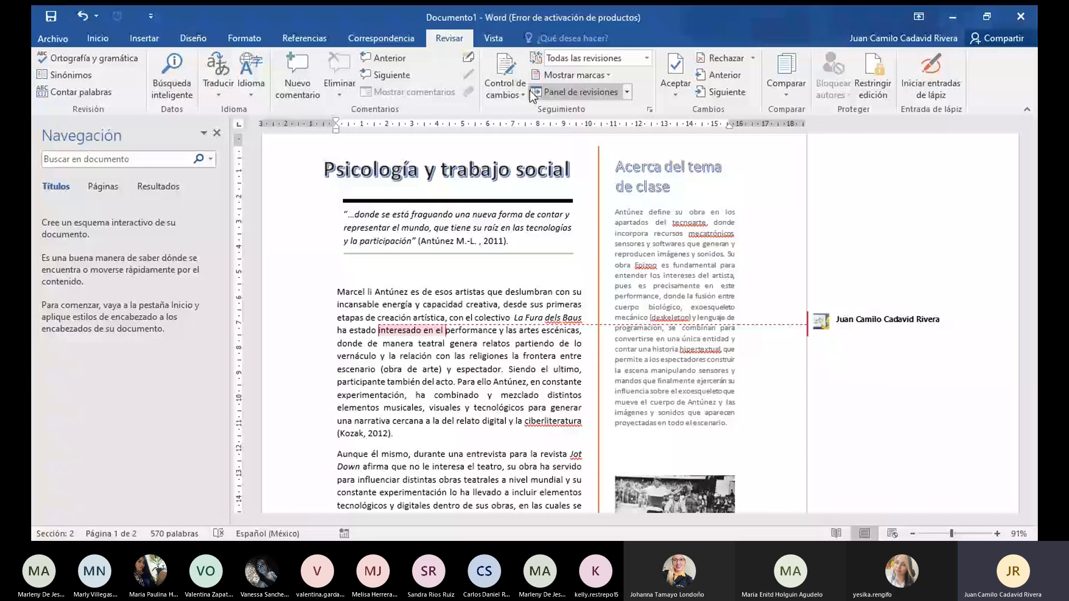
Turn on change tracking and replace "y espectador" with "y visualizador" in the first body paragraph
{"action": "left_click", "coordinate": [505, 68]}
{"action": "left_click_drag", "start_coordinate": [447, 370], "coordinate": [501, 368]}
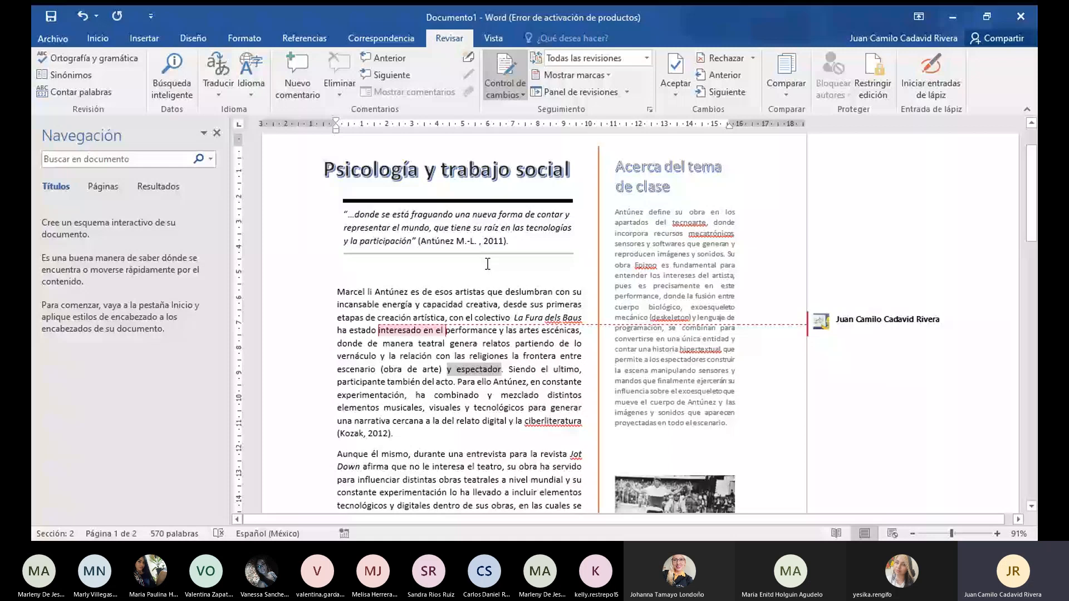
{"action": "key", "text": "Delete"}
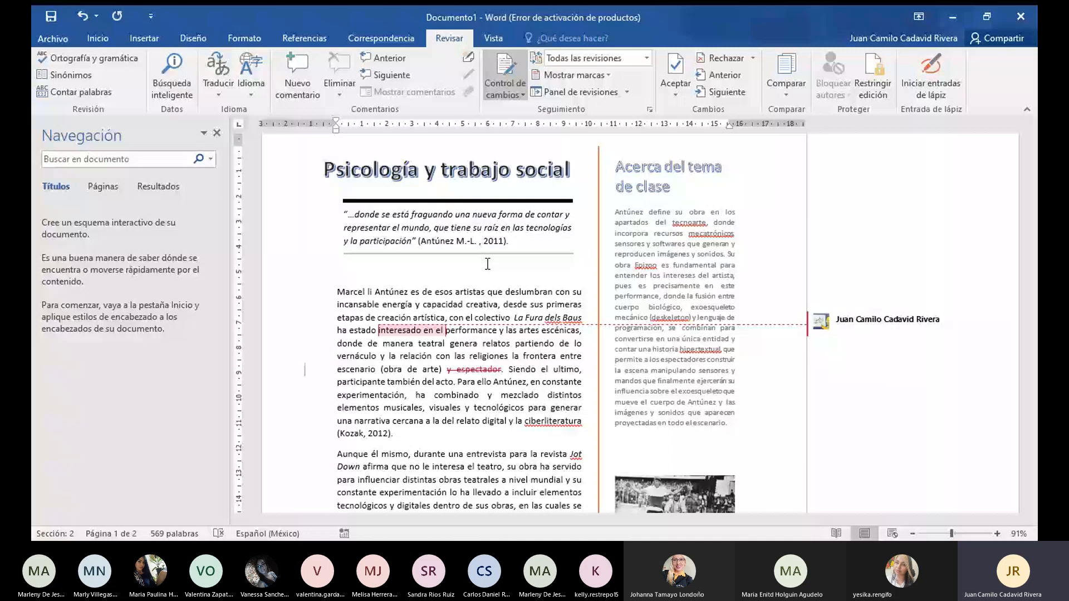
{"action": "type", "text": "y visualizador"}
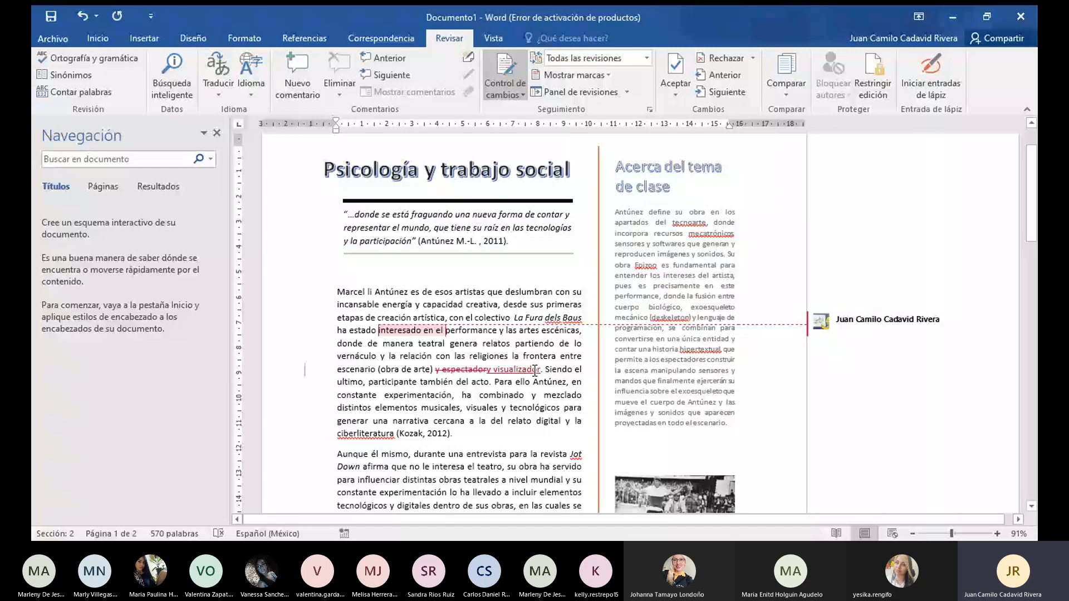
Examine how the blank comment and the tracked replacement are marked in the body text
{"action": "scroll", "coordinate": [534, 370], "scroll_direction": "down", "scroll_amount": 1}
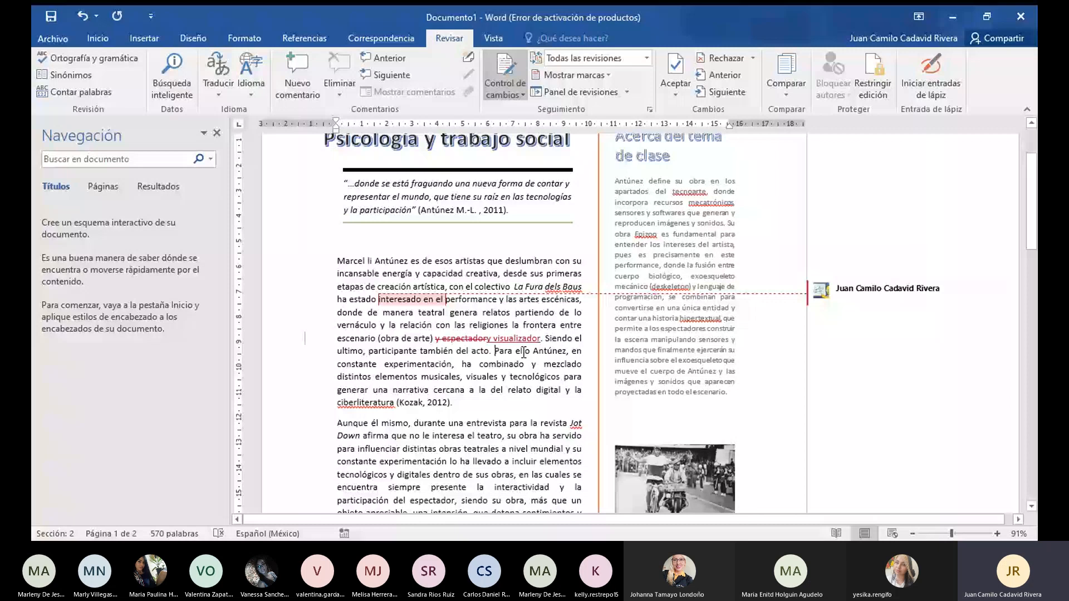
{"action": "scroll", "coordinate": [523, 352], "scroll_direction": "down", "scroll_amount": 3}
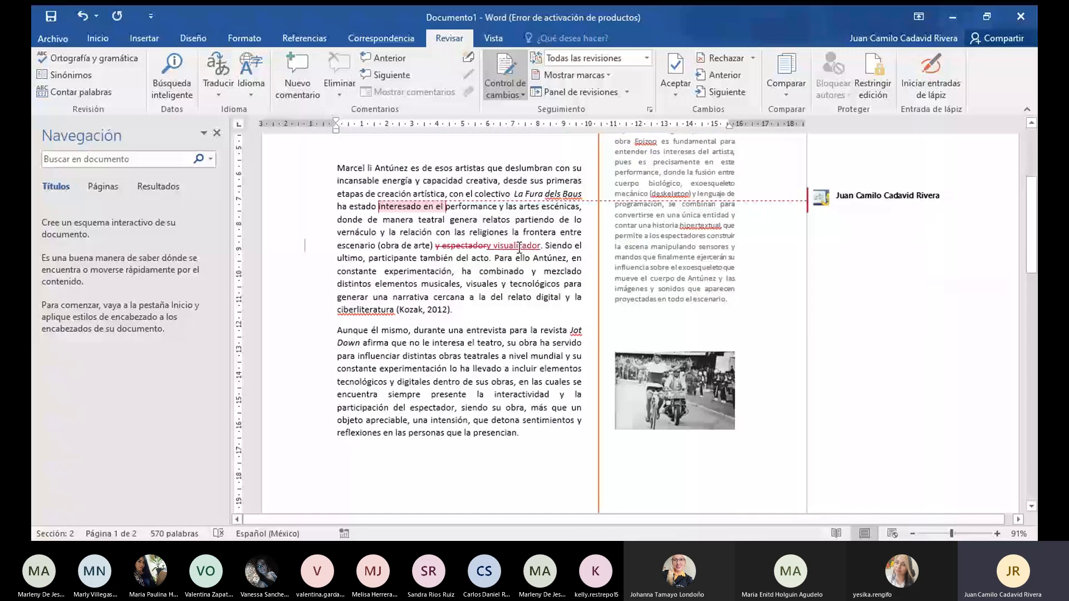
{"action": "scroll", "coordinate": [520, 246], "scroll_direction": "up", "scroll_amount": 1}
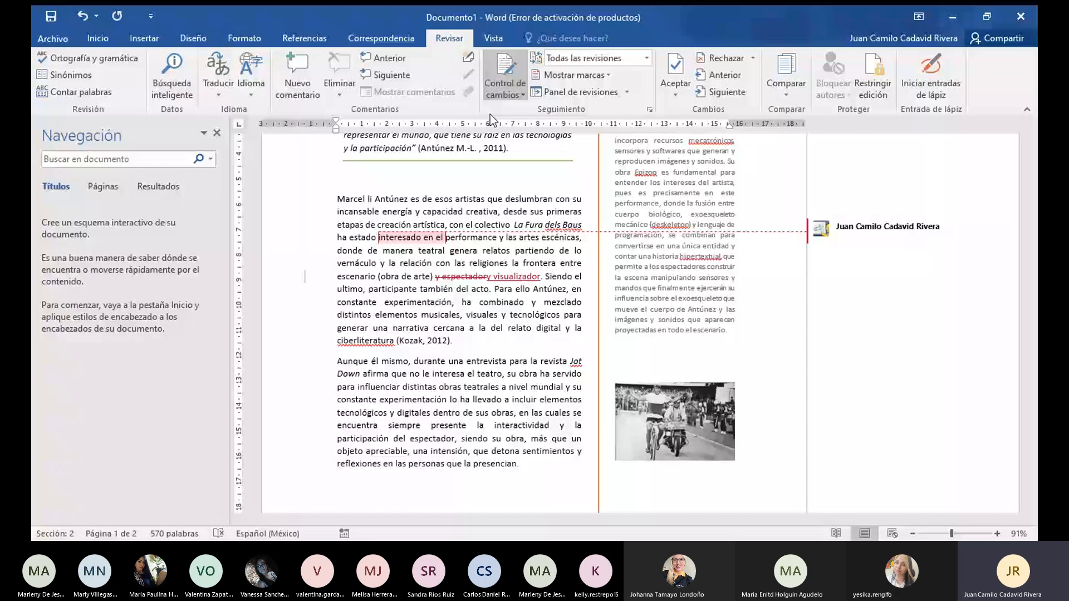
{"action": "scroll", "coordinate": [442, 245], "scroll_direction": "up", "scroll_amount": 1}
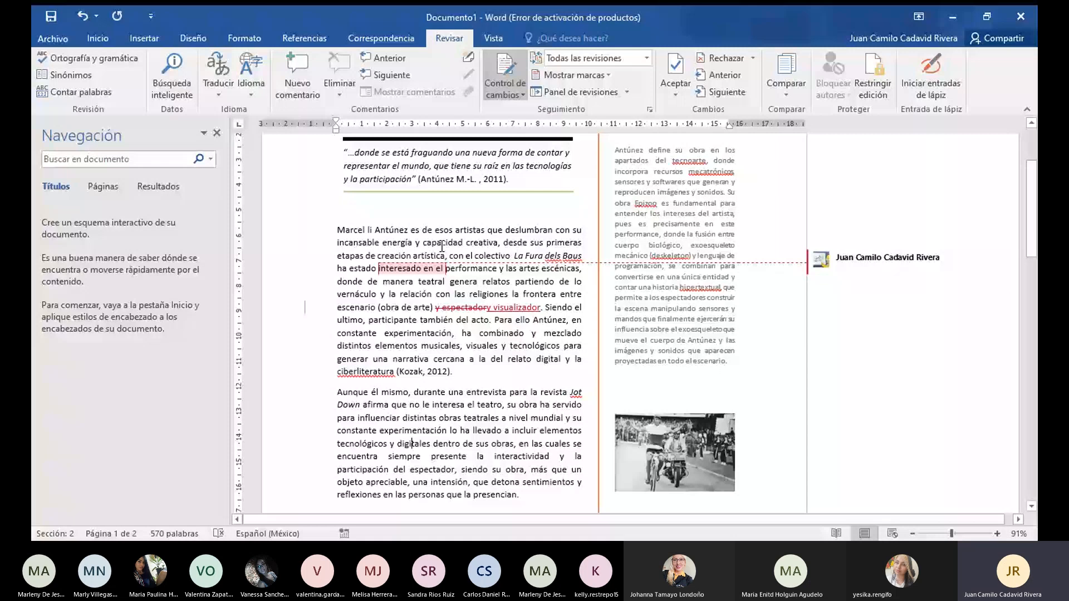
{"action": "scroll", "coordinate": [441, 245], "scroll_direction": "up", "scroll_amount": 1}
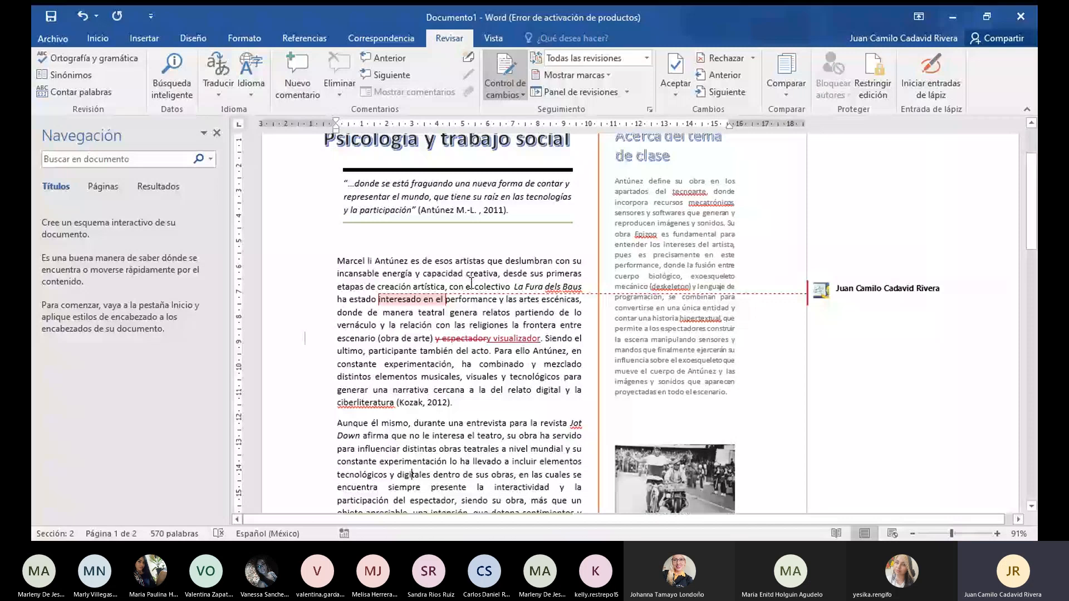
{"action": "left_click", "coordinate": [378, 351]}
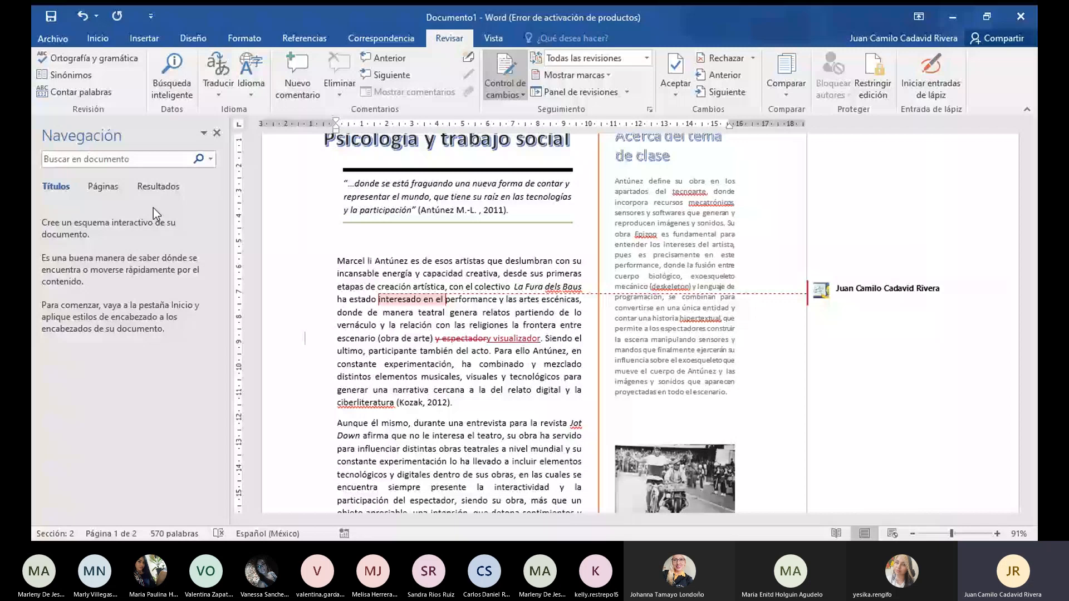
{"action": "scroll", "coordinate": [153, 208], "scroll_direction": "up", "scroll_amount": 1}
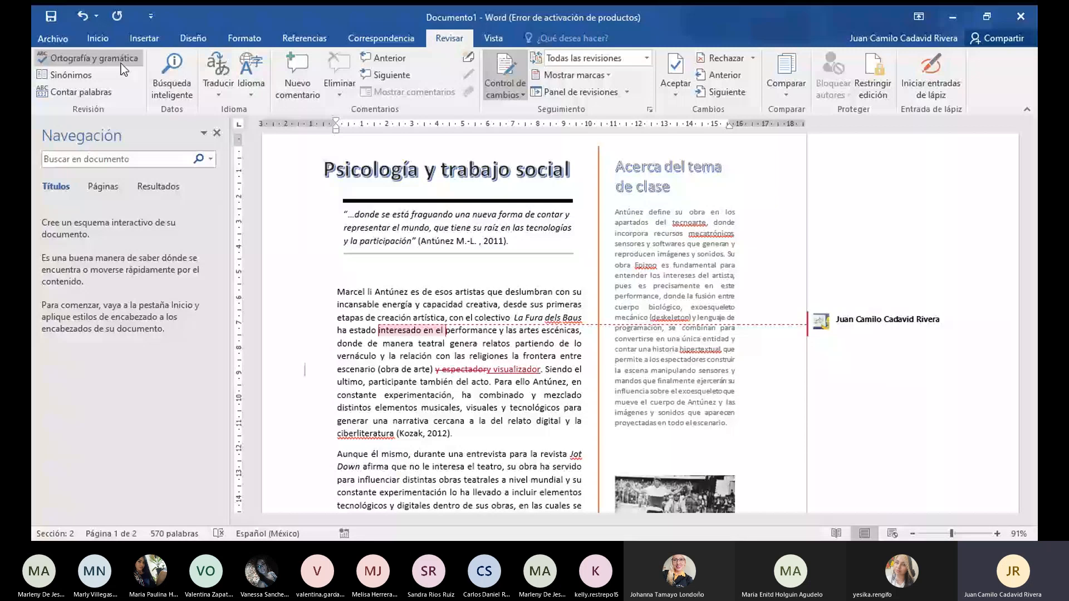
{"action": "scroll", "coordinate": [490, 410], "scroll_direction": "down", "scroll_amount": 1}
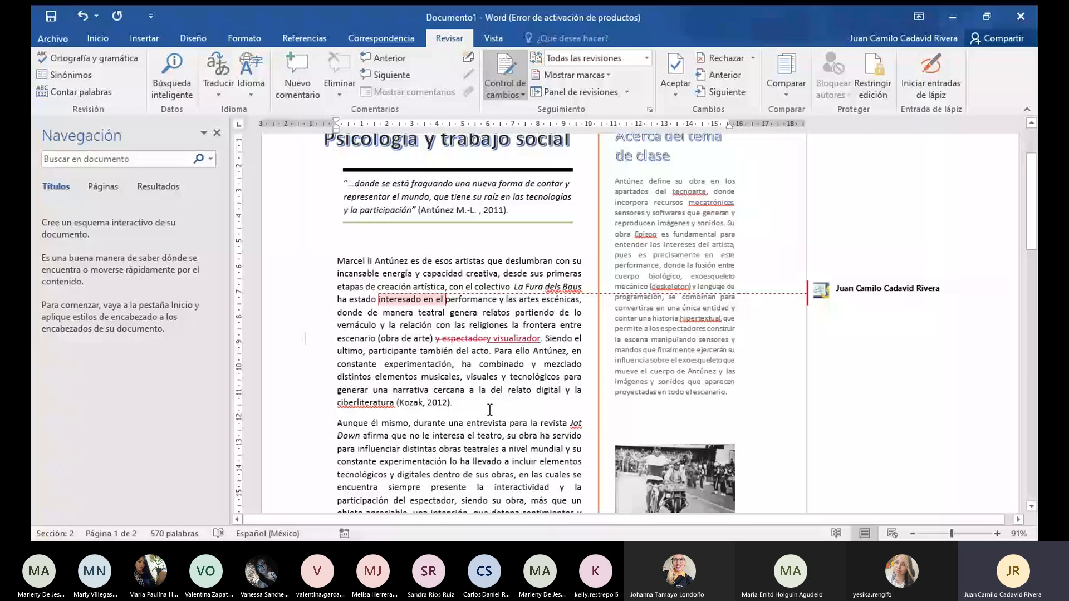
{"action": "scroll", "coordinate": [490, 410], "scroll_direction": "down", "scroll_amount": 2}
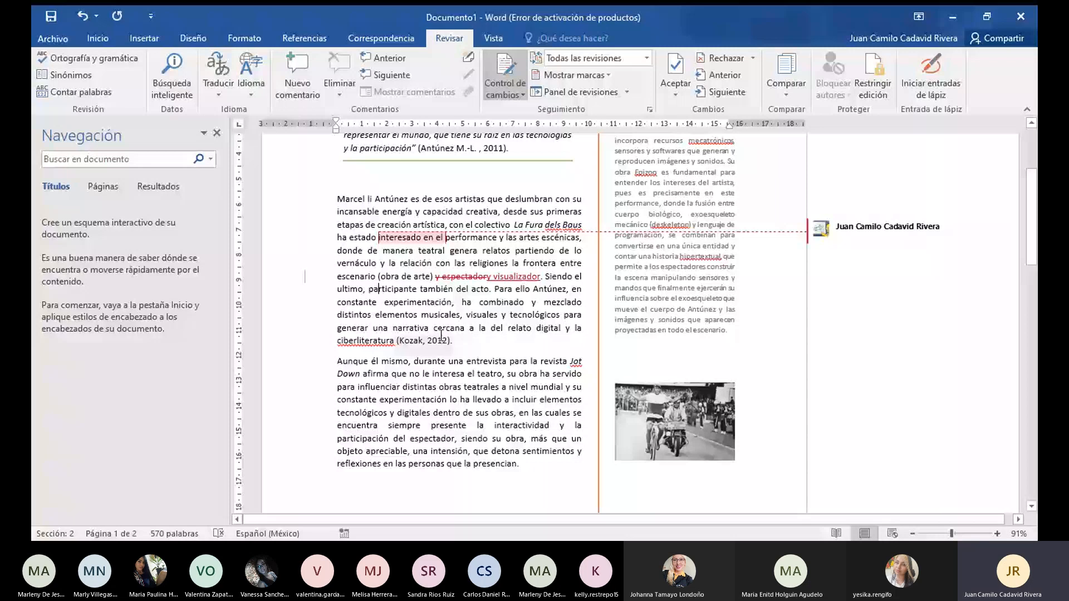
Look up the suggested synonyms for "experimentación" in the second body paragraph without replacing the word
{"action": "double_click", "coordinate": [446, 362]}
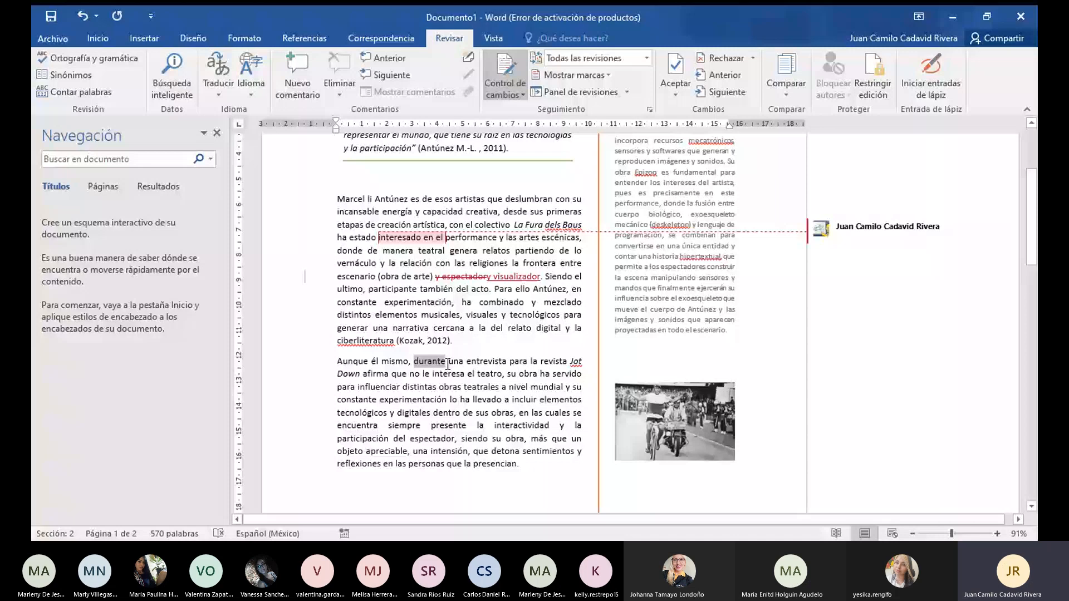
{"action": "left_click_drag", "start_coordinate": [448, 365], "coordinate": [448, 365]}
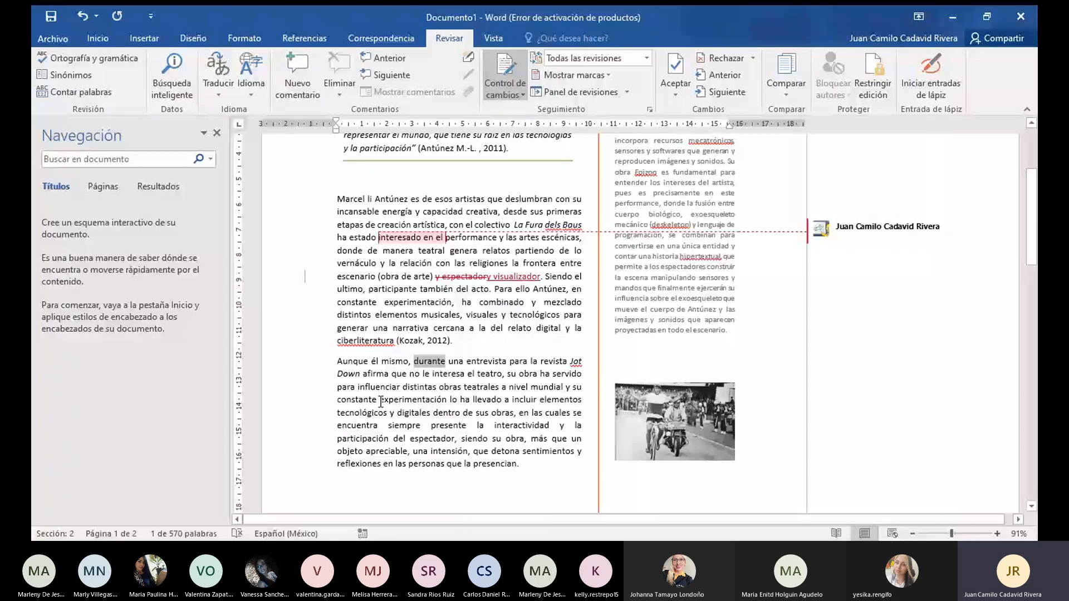
{"action": "left_click_drag", "start_coordinate": [381, 401], "coordinate": [432, 401]}
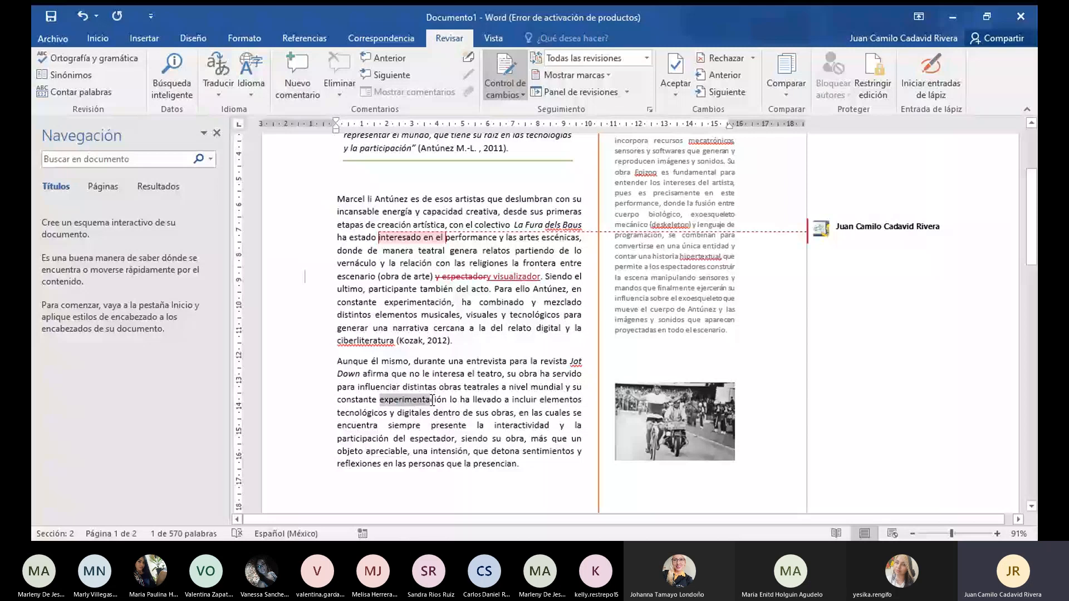
{"action": "right_click", "coordinate": [433, 400]}
{"action": "mouse_move", "coordinate": [547, 338]}
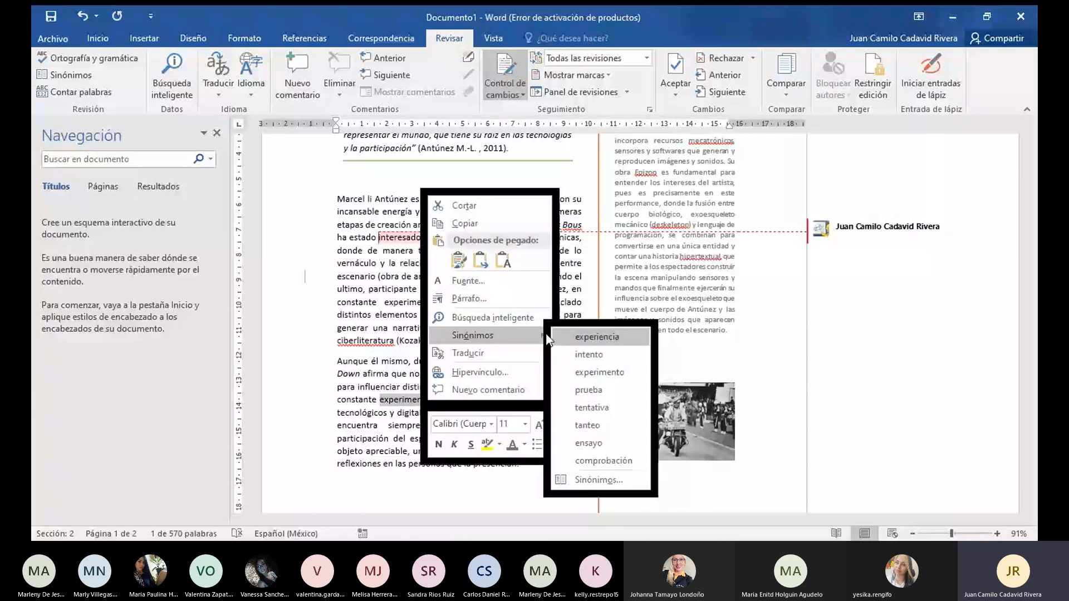
{"action": "left_click", "coordinate": [429, 411]}
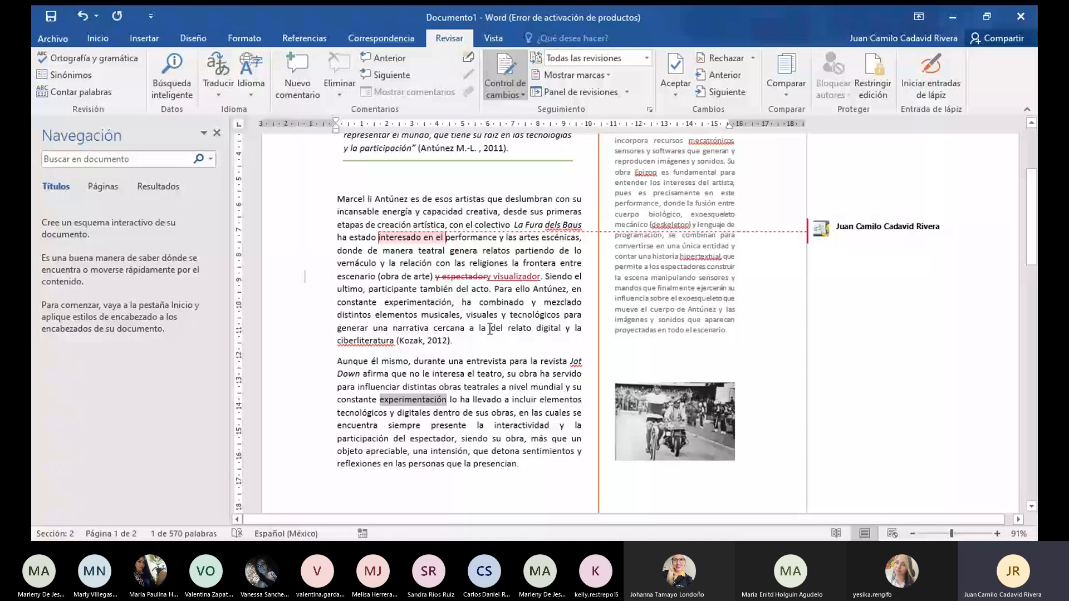
{"action": "left_click", "coordinate": [426, 387]}
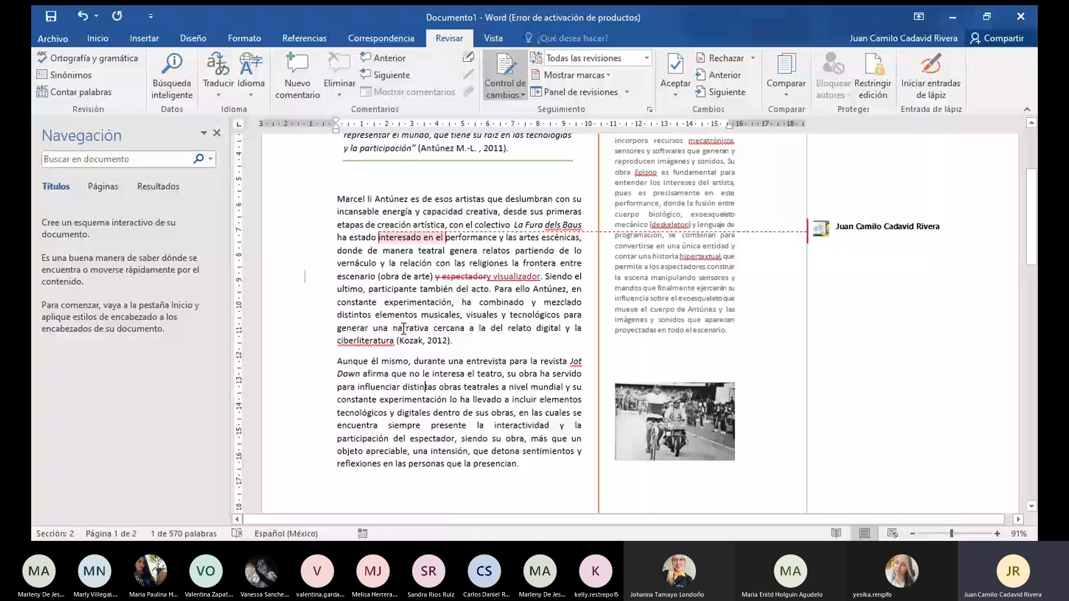
Check the word count statistics for the two body paragraphs, including text boxes, footnotes and endnotes
{"action": "left_click_drag", "start_coordinate": [337, 199], "coordinate": [544, 475]}
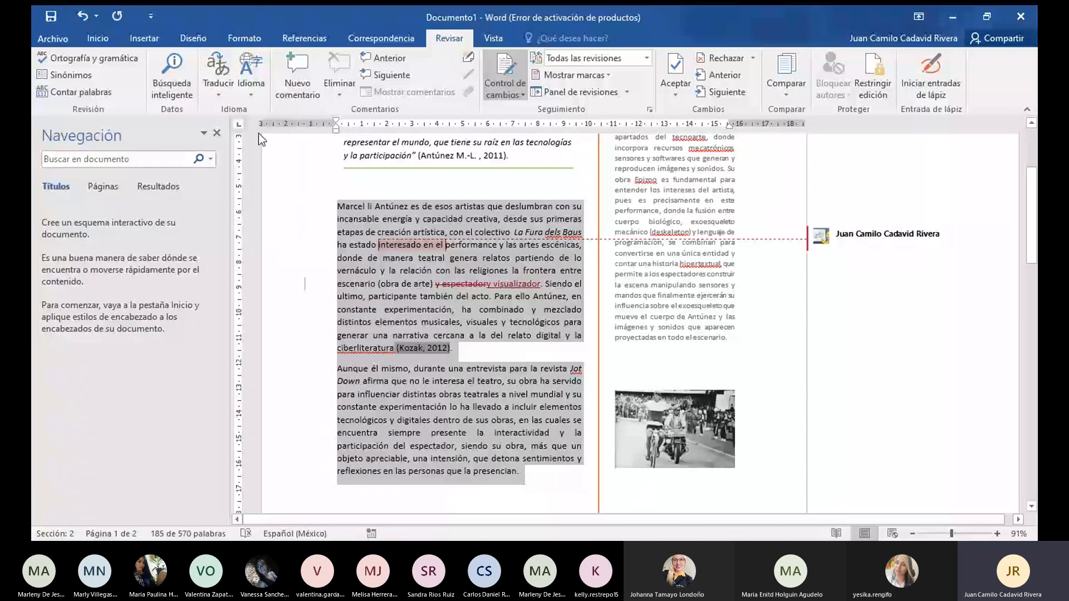
{"action": "left_click", "coordinate": [89, 93]}
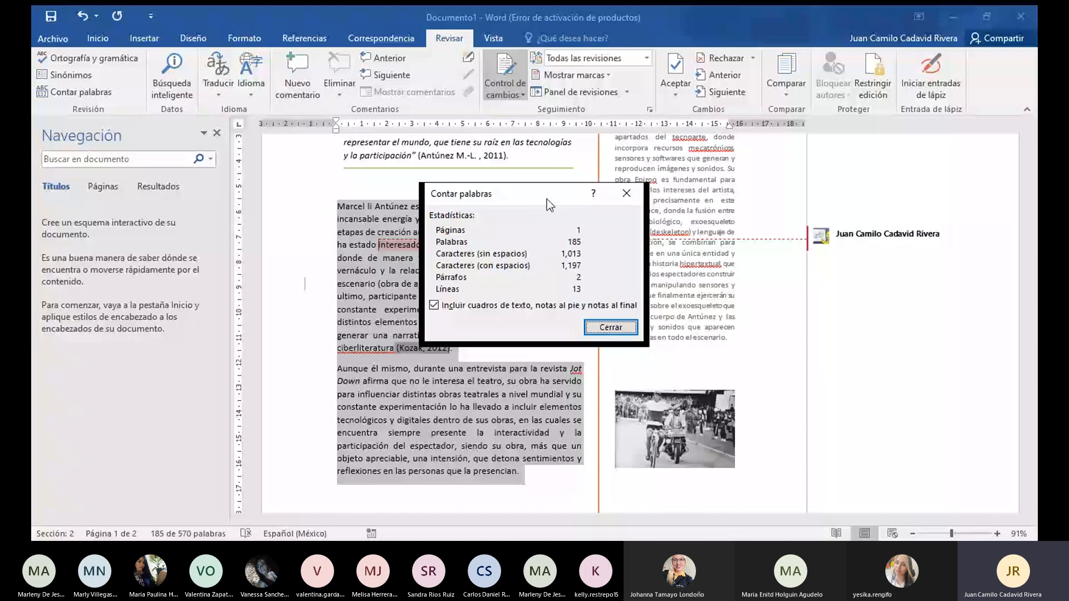
{"action": "left_click_drag", "start_coordinate": [547, 199], "coordinate": [749, 255]}
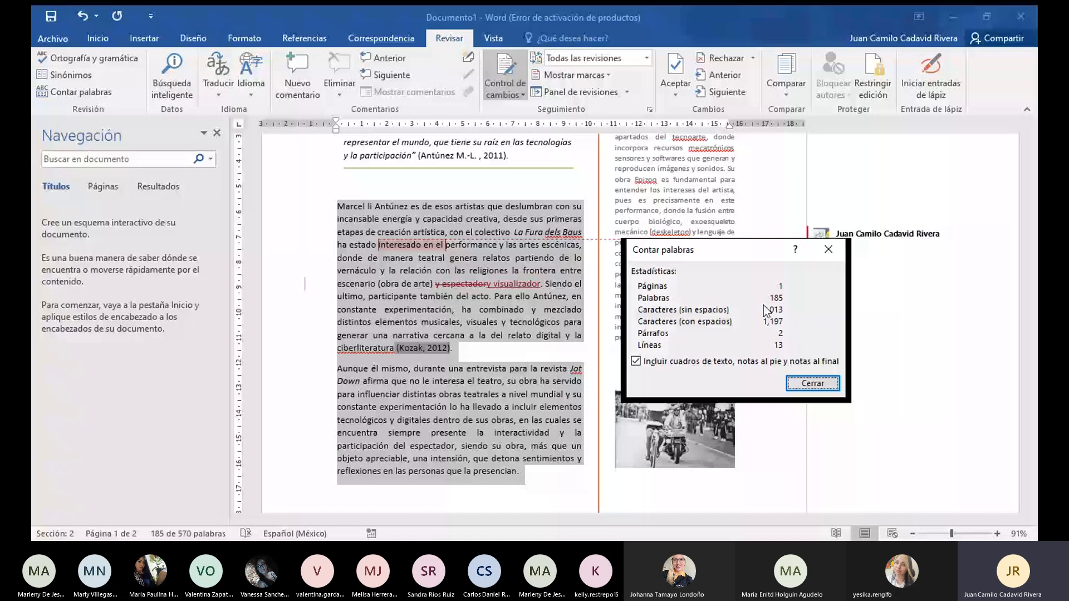
{"action": "key", "text": "Escape"}
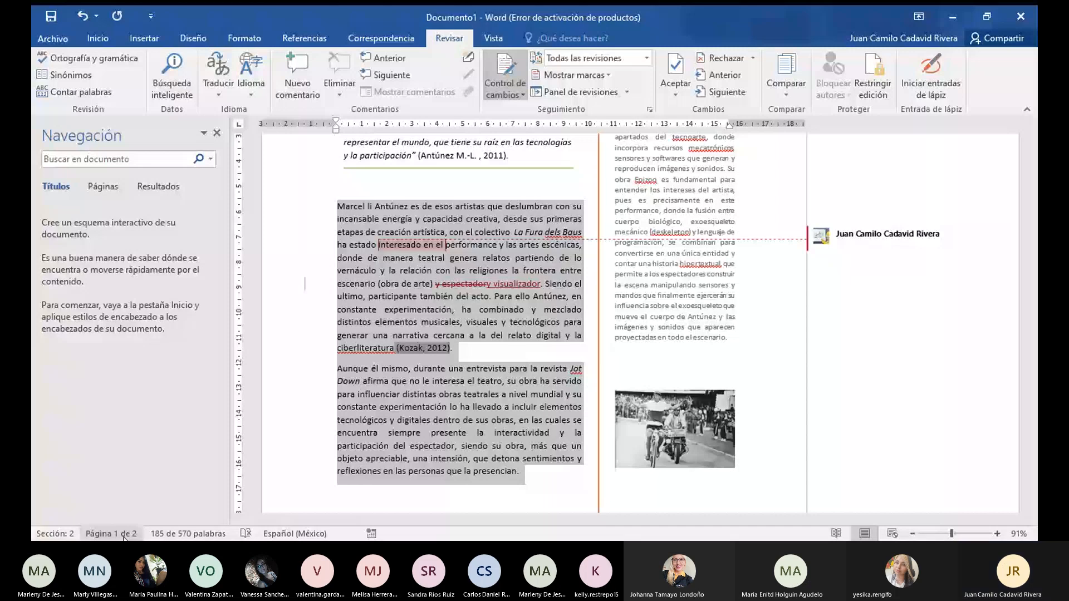
{"action": "left_click", "coordinate": [188, 534]}
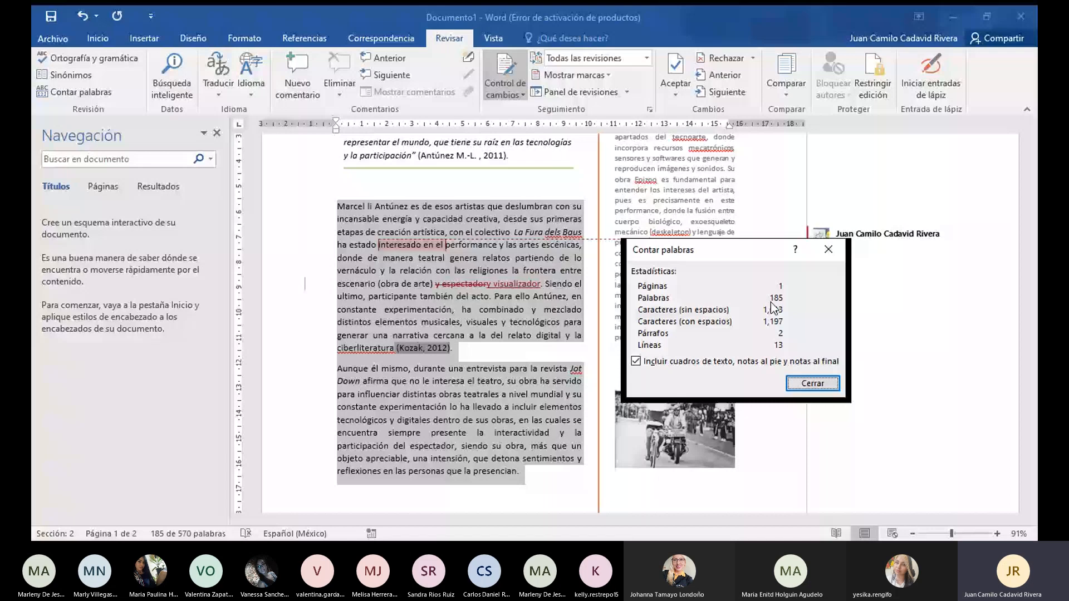
{"action": "key", "text": "Escape"}
{"action": "scroll", "coordinate": [390, 445], "scroll_direction": "down", "scroll_amount": 1}
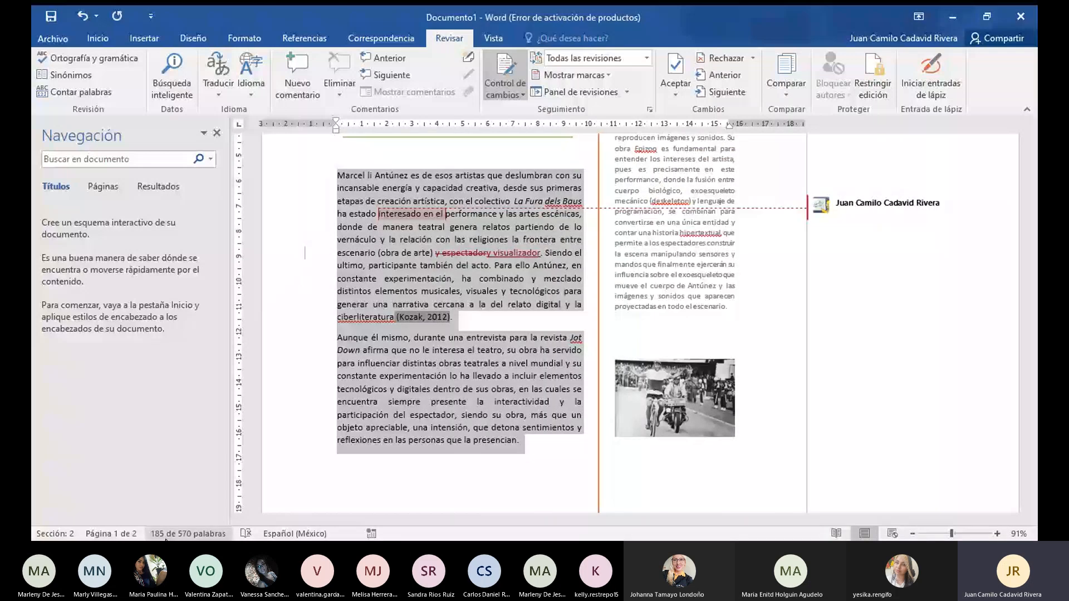
{"action": "scroll", "coordinate": [670, 179], "scroll_direction": "up", "scroll_amount": 3}
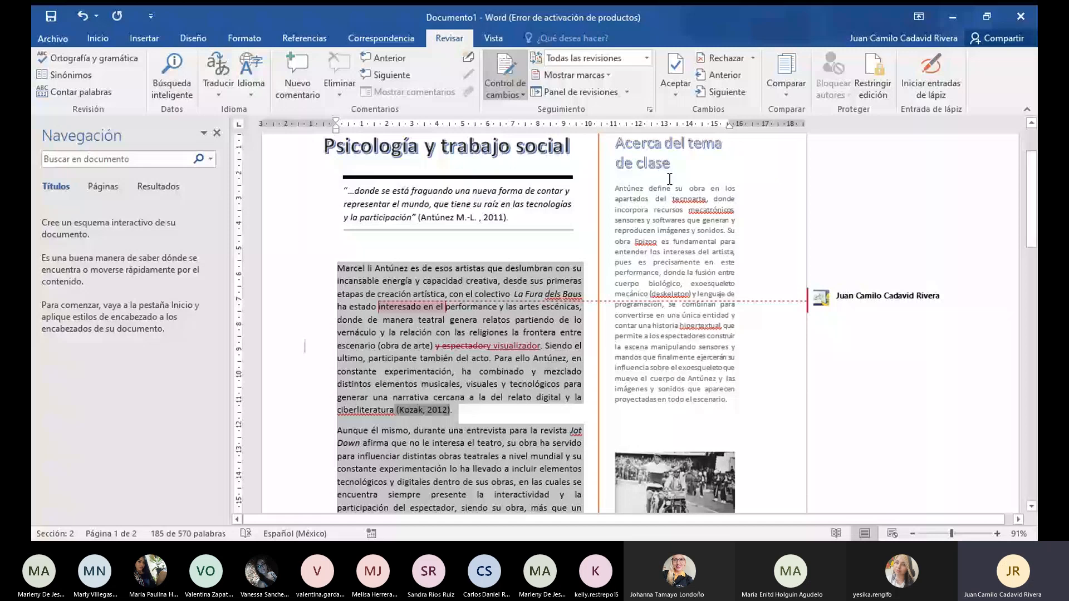
{"action": "scroll", "coordinate": [490, 252], "scroll_direction": "down", "scroll_amount": 8}
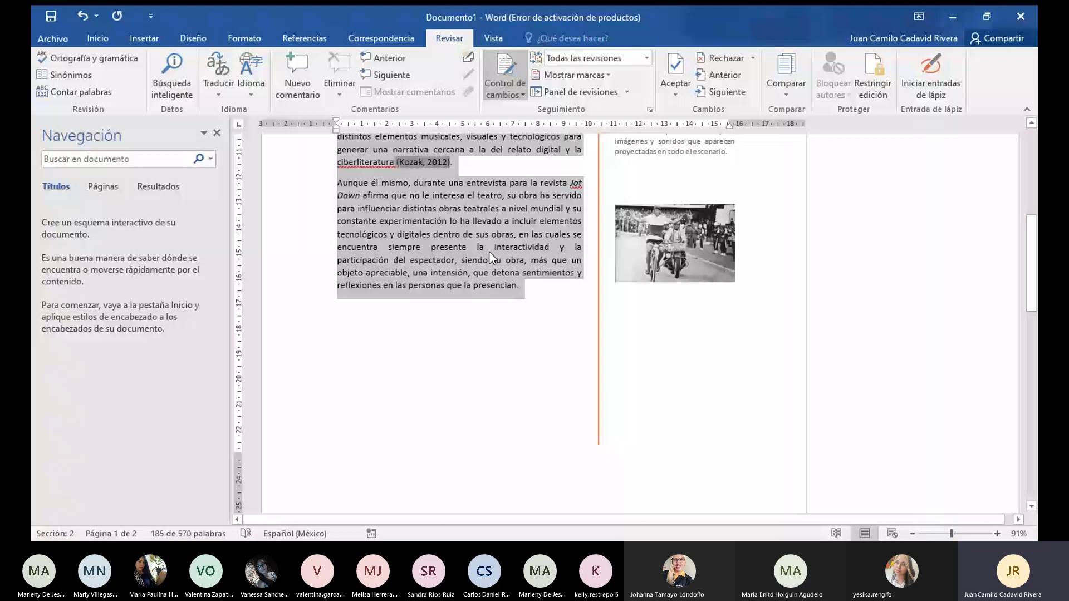
{"action": "left_click", "coordinate": [490, 252]}
{"action": "scroll", "coordinate": [489, 252], "scroll_direction": "up", "scroll_amount": 3}
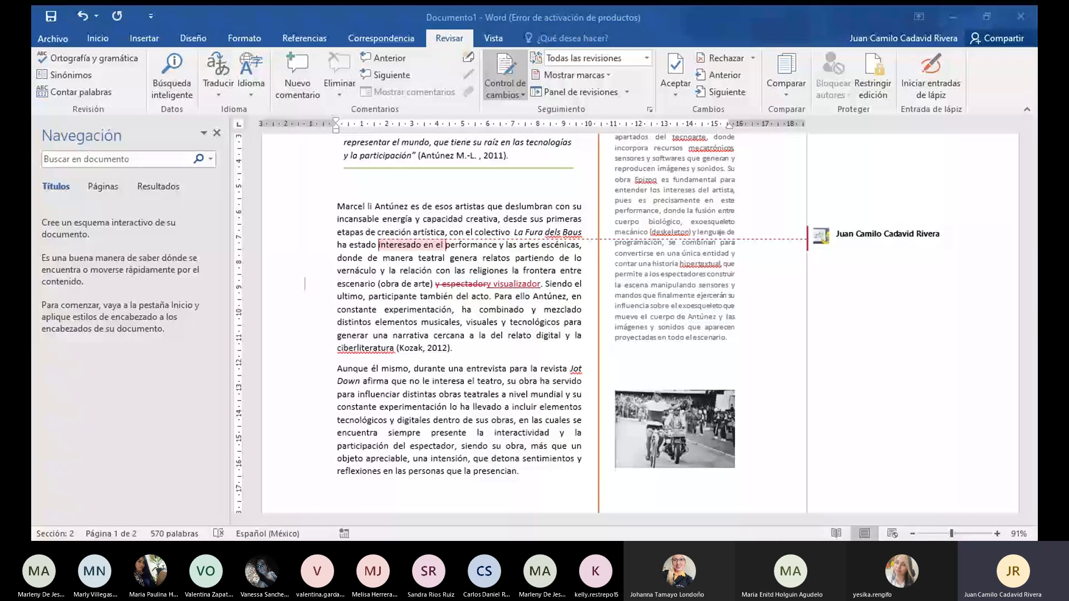
{"action": "scroll", "coordinate": [550, 238], "scroll_direction": "up", "scroll_amount": 2}
{"action": "scroll", "coordinate": [550, 238], "scroll_direction": "up", "scroll_amount": 1}
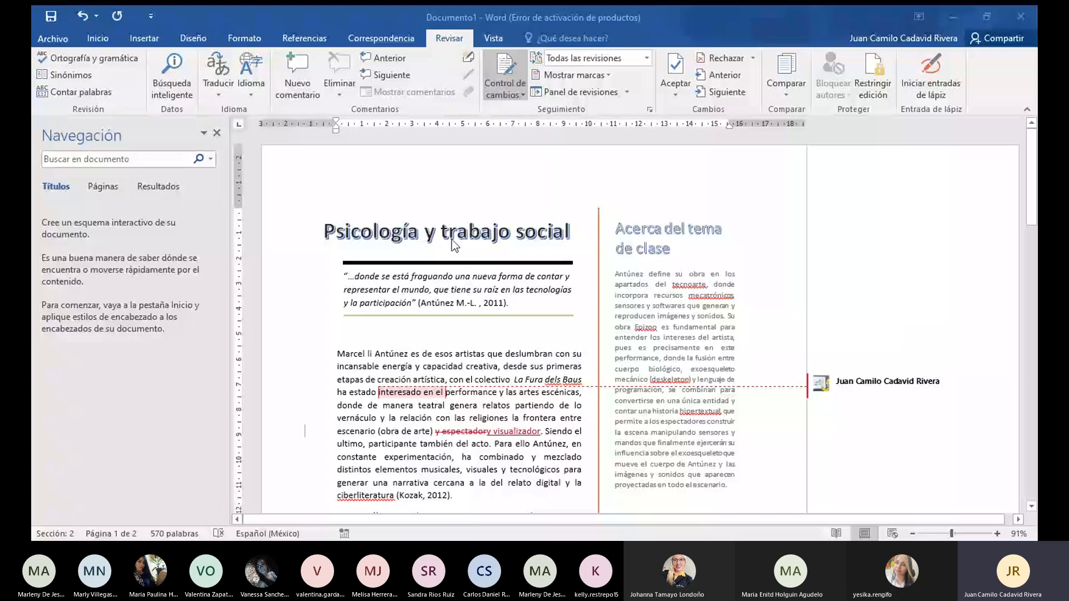
{"action": "scroll", "coordinate": [452, 240], "scroll_direction": "down", "scroll_amount": 1}
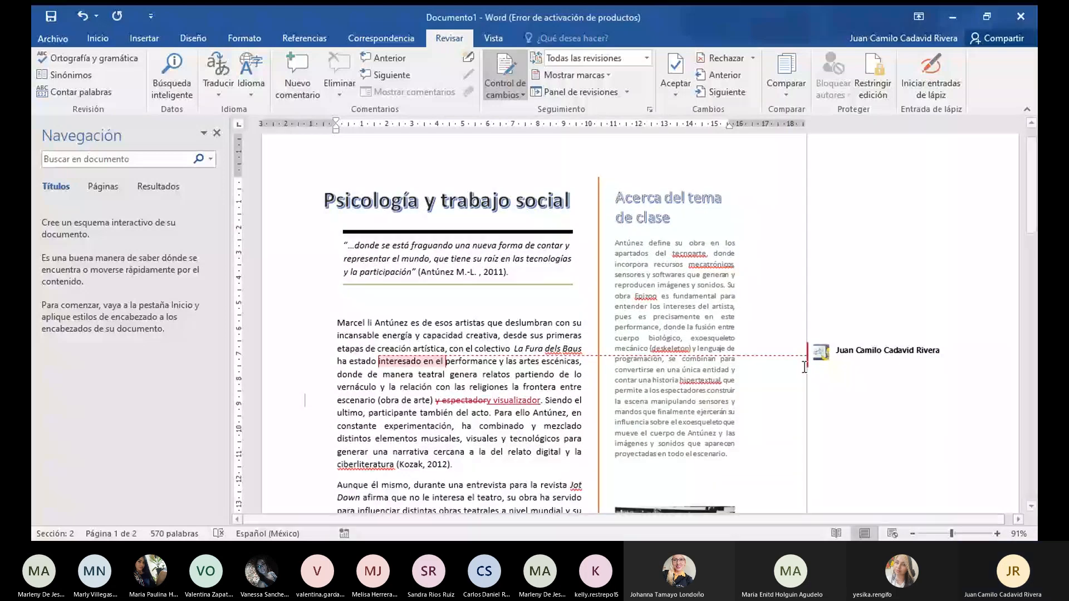
Examine how the first page is composed: title, quote box, sidebar with its photo, and the two body paragraphs
{"action": "left_click", "coordinate": [942, 535]}
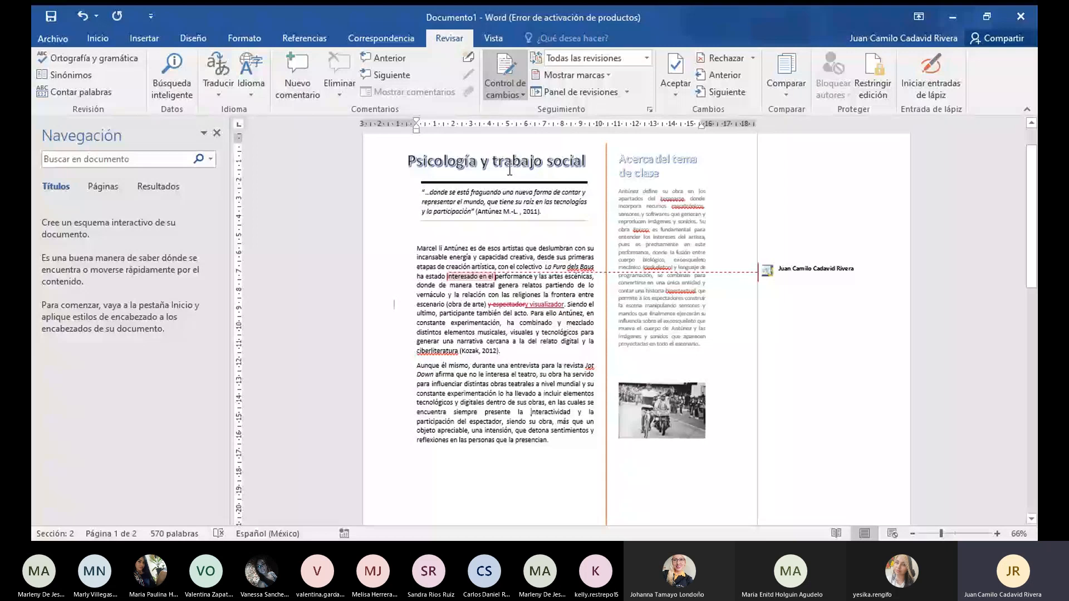
{"action": "left_click", "coordinate": [529, 342]}
{"action": "left_click_drag", "start_coordinate": [508, 352], "coordinate": [417, 294]}
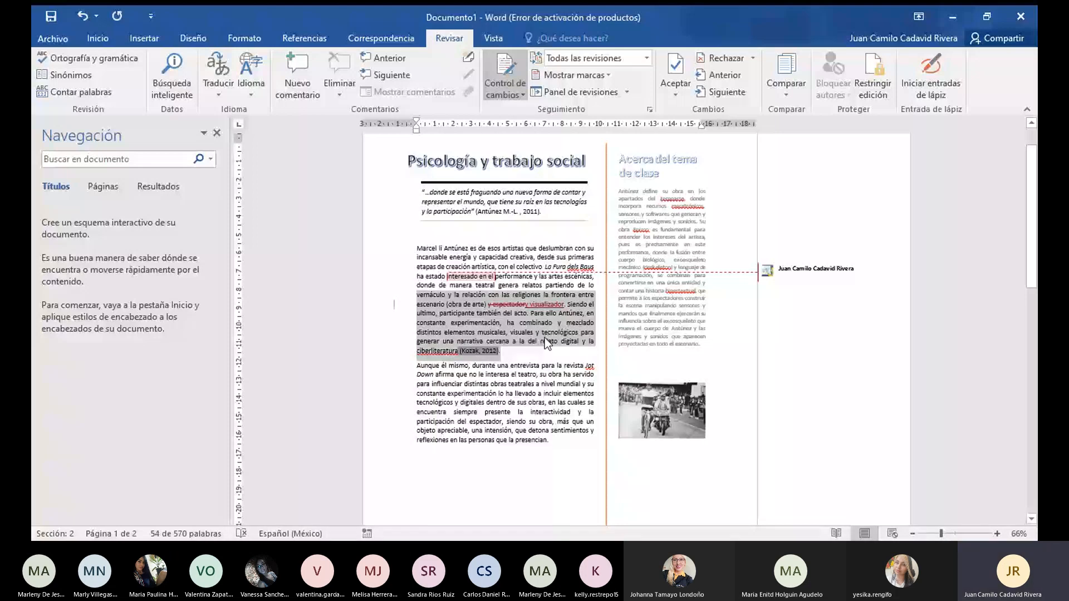
{"action": "left_click", "coordinate": [488, 323]}
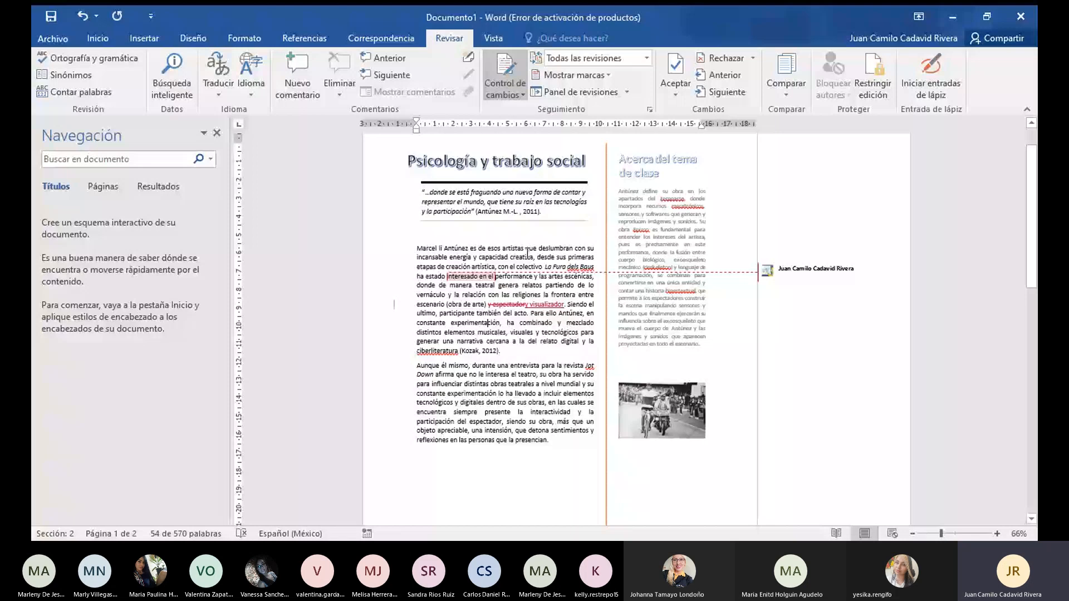
{"action": "scroll", "coordinate": [518, 164], "scroll_direction": "up", "scroll_amount": 1}
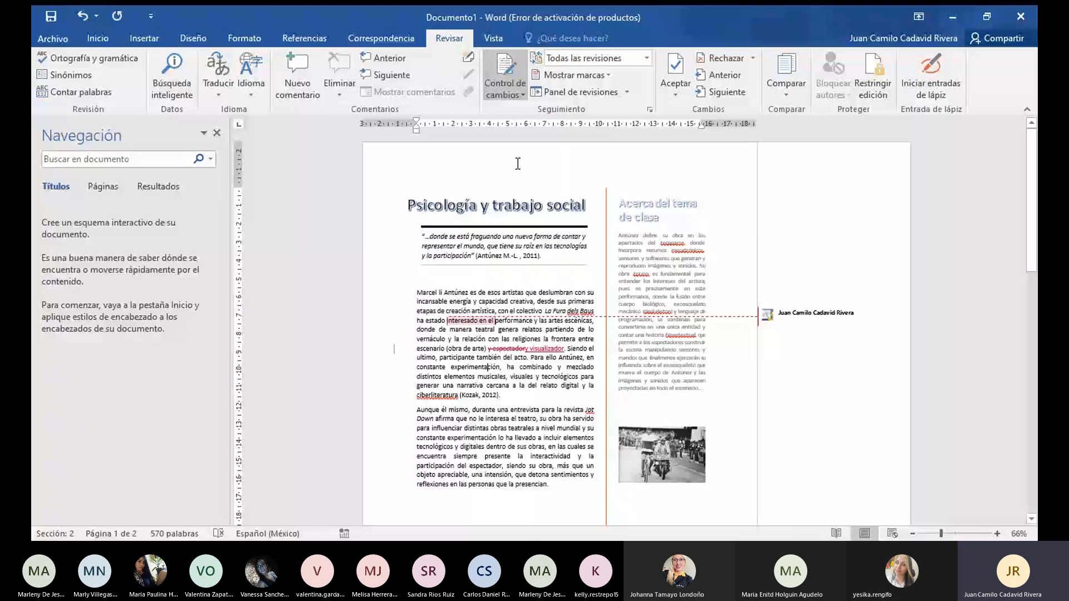
{"action": "scroll", "coordinate": [517, 163], "scroll_direction": "down", "scroll_amount": 1}
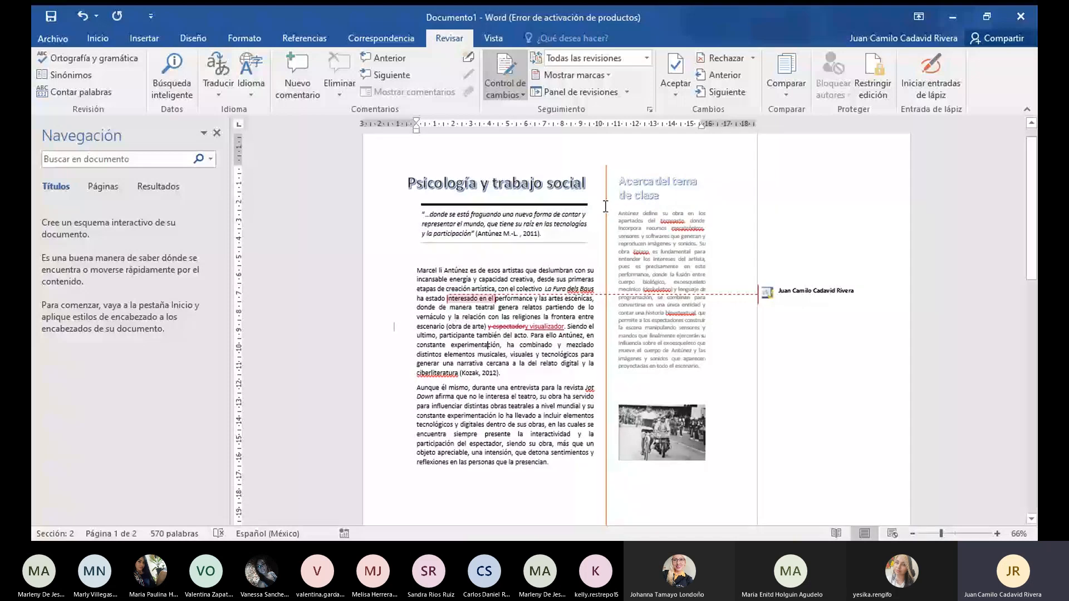
{"action": "left_click", "coordinate": [607, 204]}
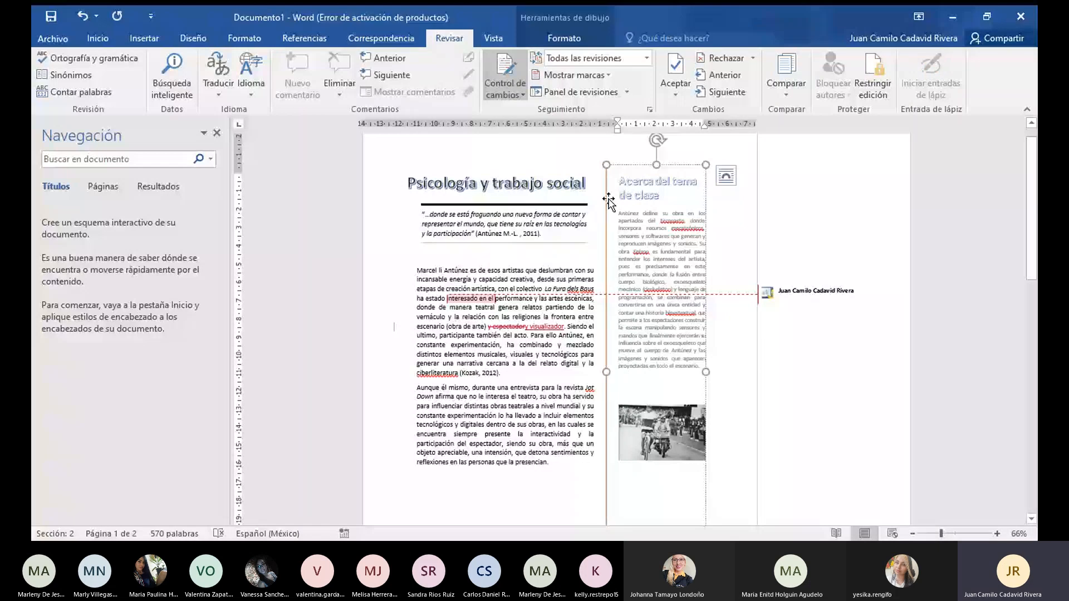
{"action": "left_click", "coordinate": [504, 176]}
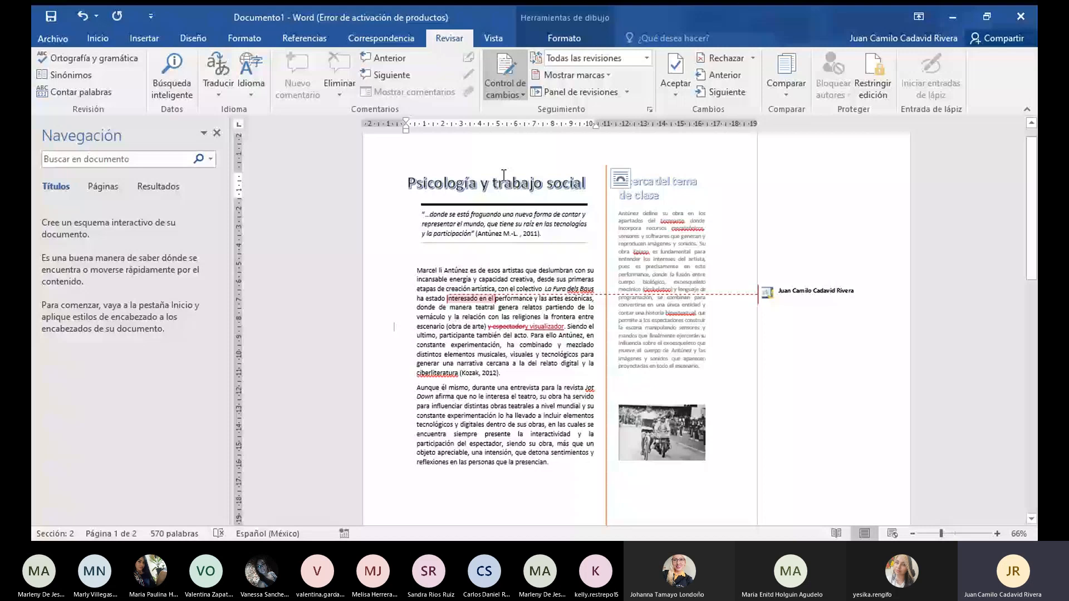
{"action": "left_click", "coordinate": [569, 232]}
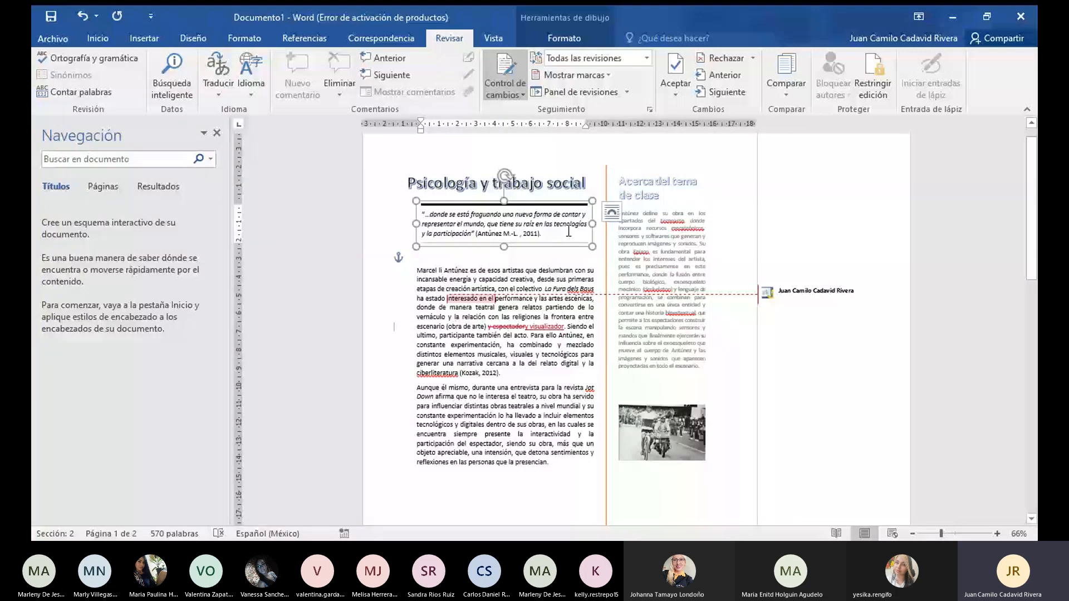
{"action": "left_click_drag", "start_coordinate": [417, 270], "coordinate": [581, 473]}
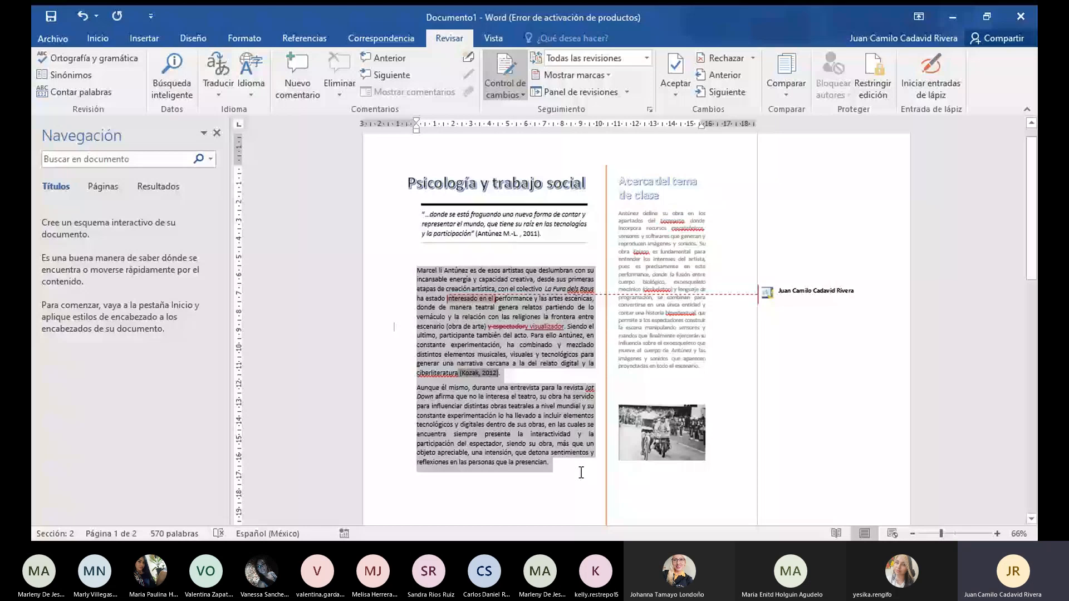
{"action": "scroll", "coordinate": [685, 336], "scroll_direction": "down", "scroll_amount": 3}
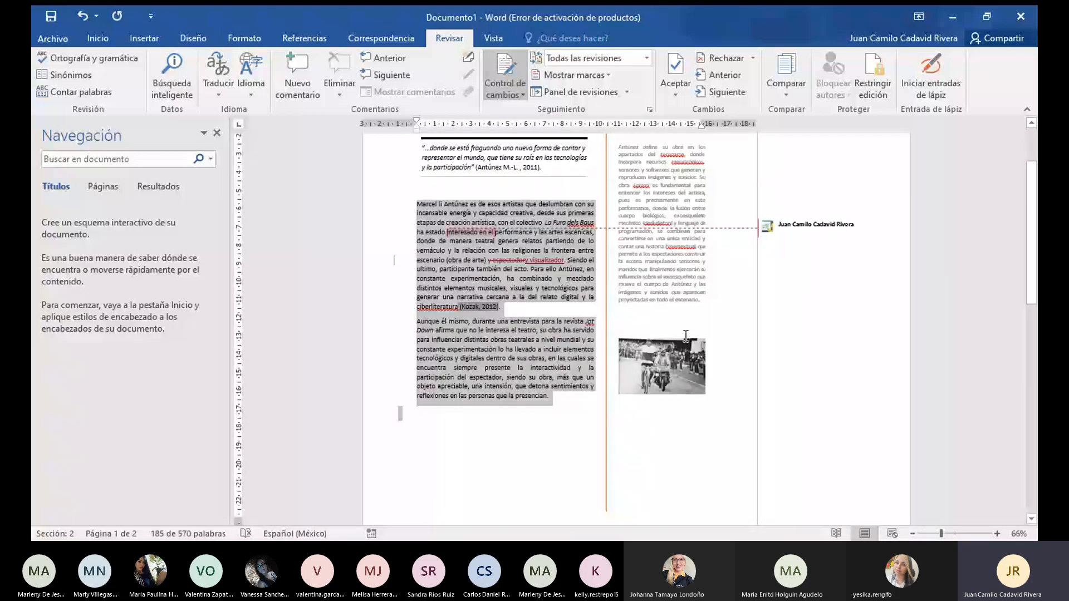
{"action": "scroll", "coordinate": [686, 336], "scroll_direction": "up", "scroll_amount": 2}
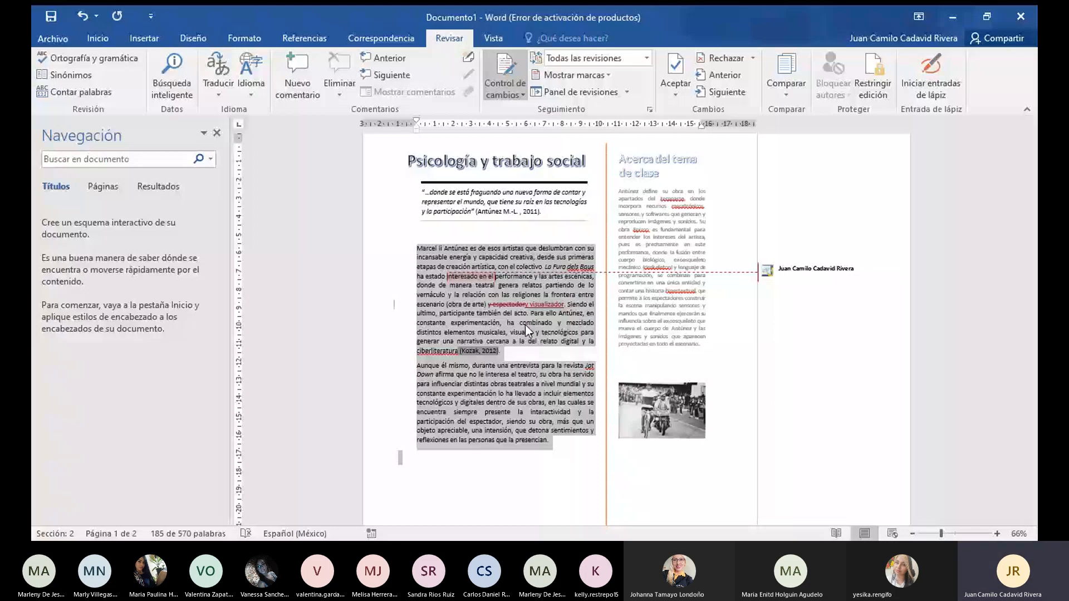
{"action": "scroll", "coordinate": [526, 325], "scroll_direction": "down", "scroll_amount": 3}
Turn off change tracking and add the line "Conductivismo y educación" below the second body paragraph
{"action": "left_click", "coordinate": [457, 378]}
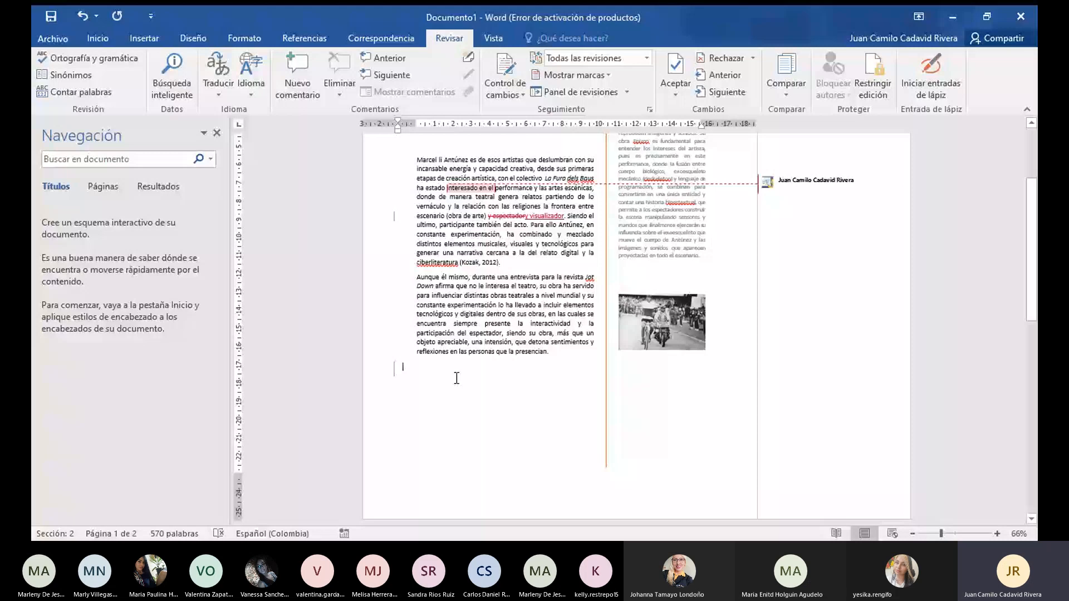
{"action": "scroll", "coordinate": [456, 378], "scroll_direction": "up", "scroll_amount": 7, "text": "ctrl"}
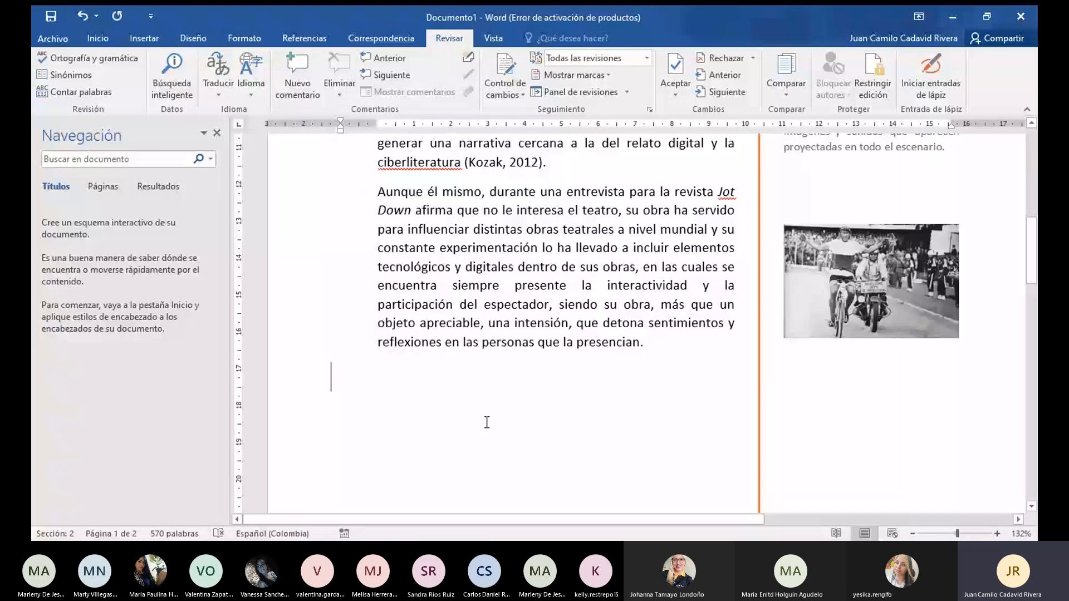
{"action": "type", "text": "Conducti"}
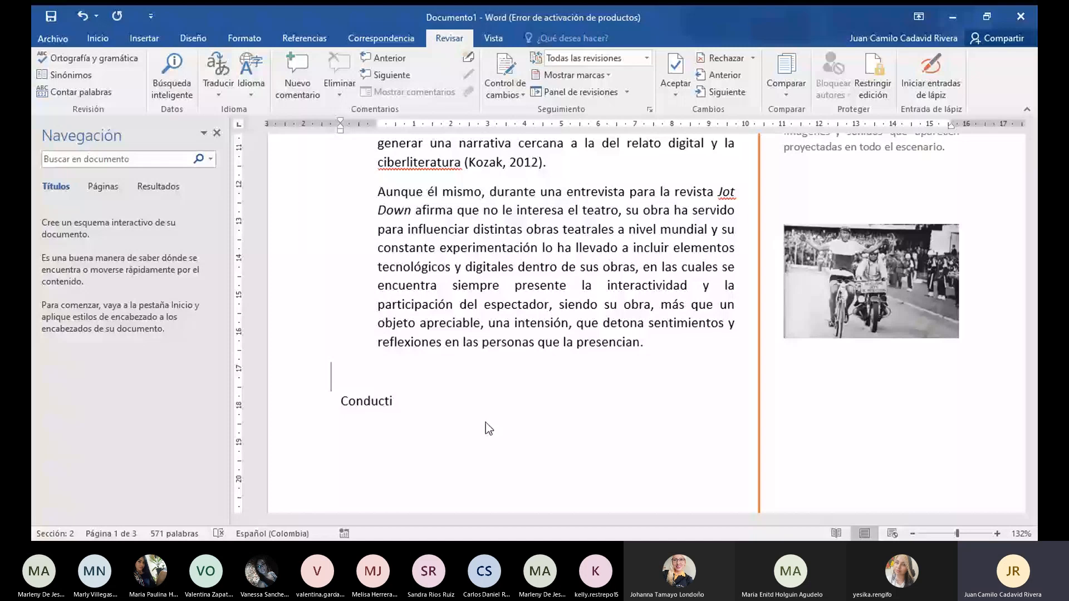
{"action": "type", "text": "vismo y  educación"}
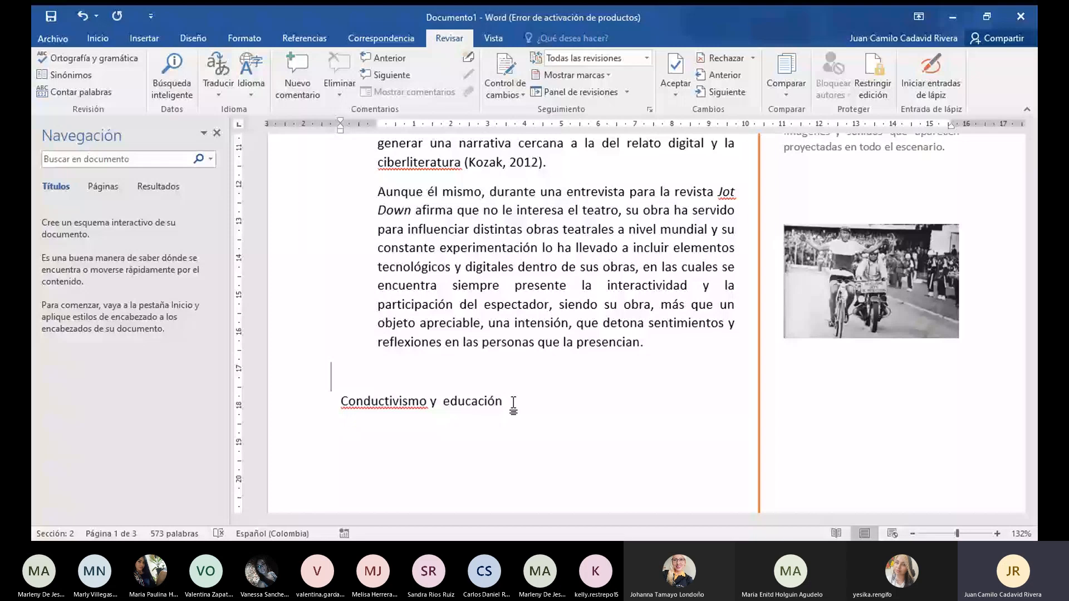
Select the line "Conductivismo y educación" and review the body paragraphs above it
{"action": "scroll", "coordinate": [513, 402], "scroll_direction": "up", "scroll_amount": 5}
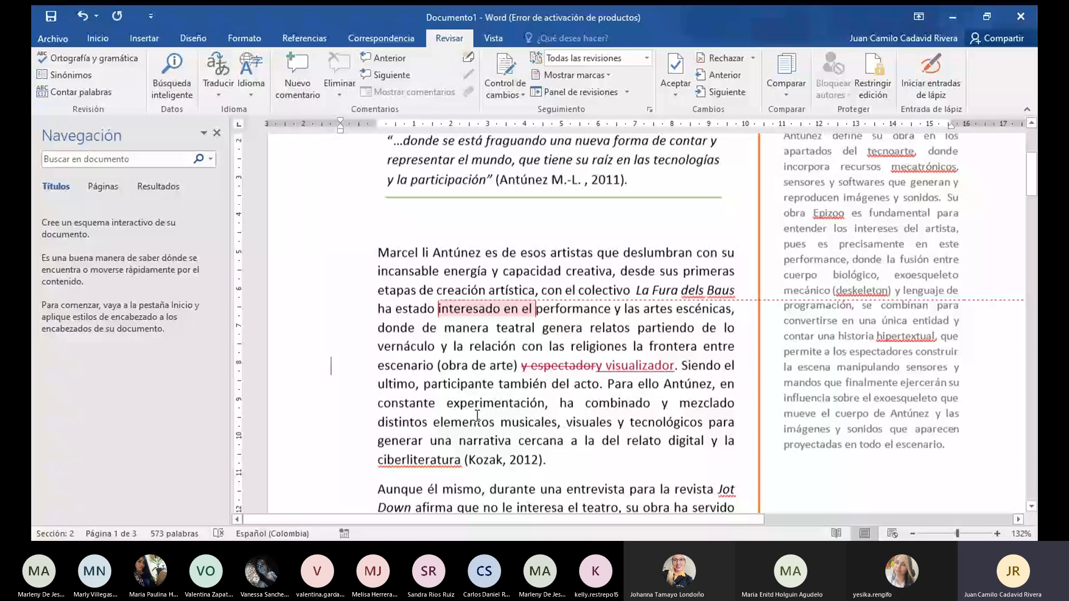
{"action": "scroll", "coordinate": [477, 415], "scroll_direction": "down", "scroll_amount": 5}
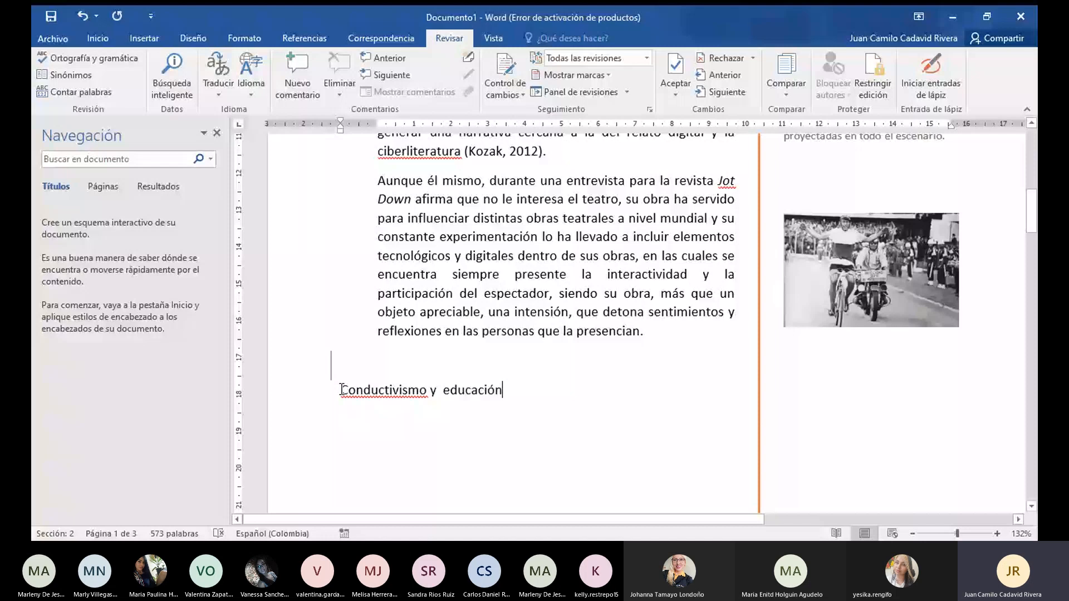
{"action": "left_click_drag", "start_coordinate": [341, 389], "coordinate": [503, 390]}
{"action": "scroll", "coordinate": [439, 374], "scroll_direction": "up", "scroll_amount": 5}
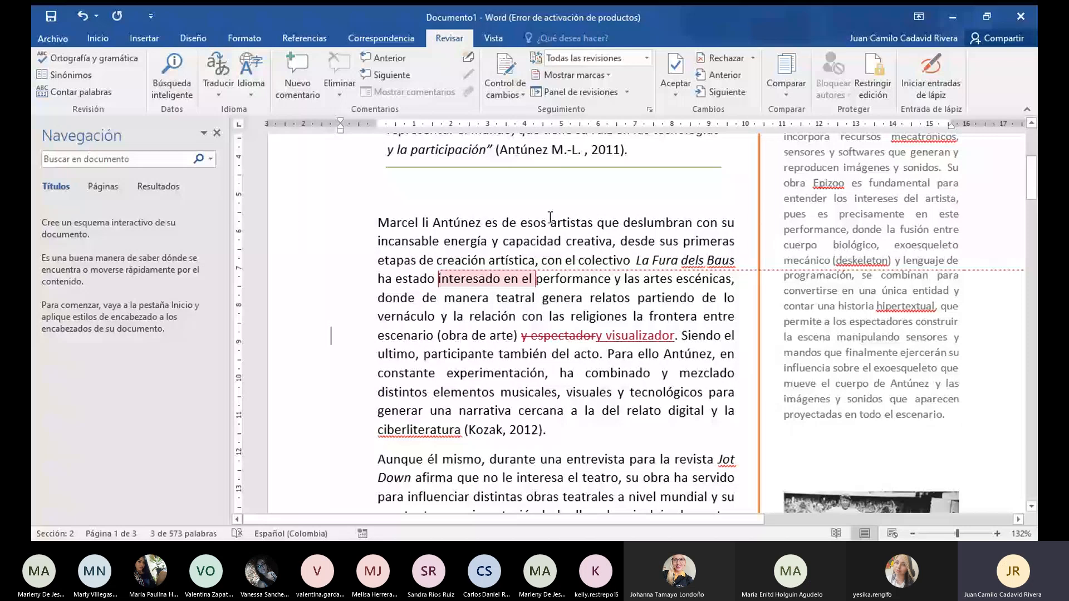
Deselect the line "Conductivismo y educación" and examine the first page from its title and quote through the marked-up body paragraphs to that line
{"action": "scroll", "coordinate": [440, 353], "scroll_direction": "down", "scroll_amount": 5}
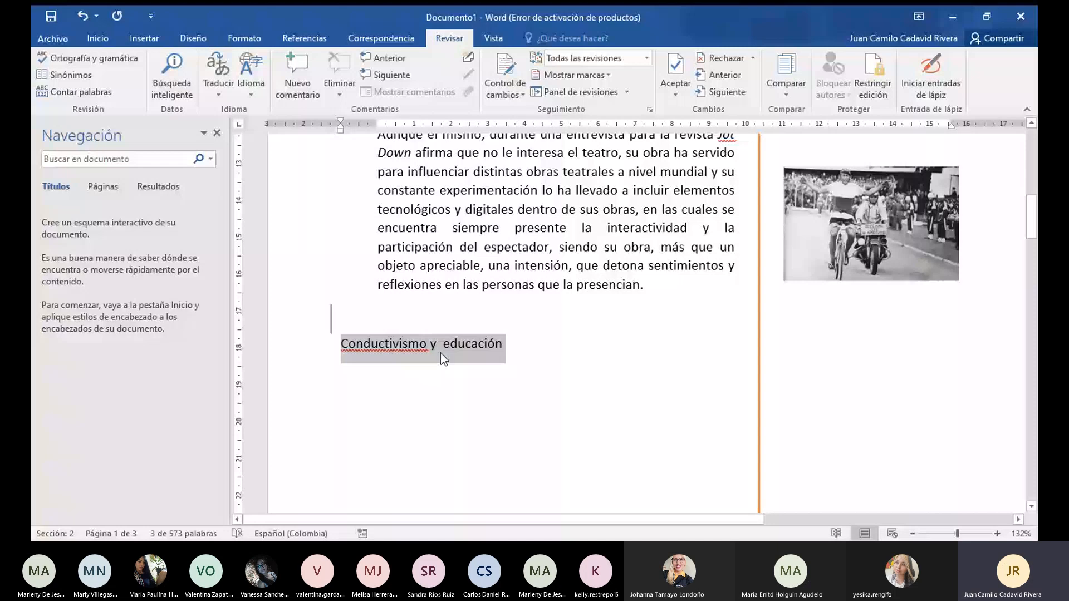
{"action": "scroll", "coordinate": [440, 353], "scroll_direction": "up", "scroll_amount": 5}
{"action": "left_click", "coordinate": [513, 230]}
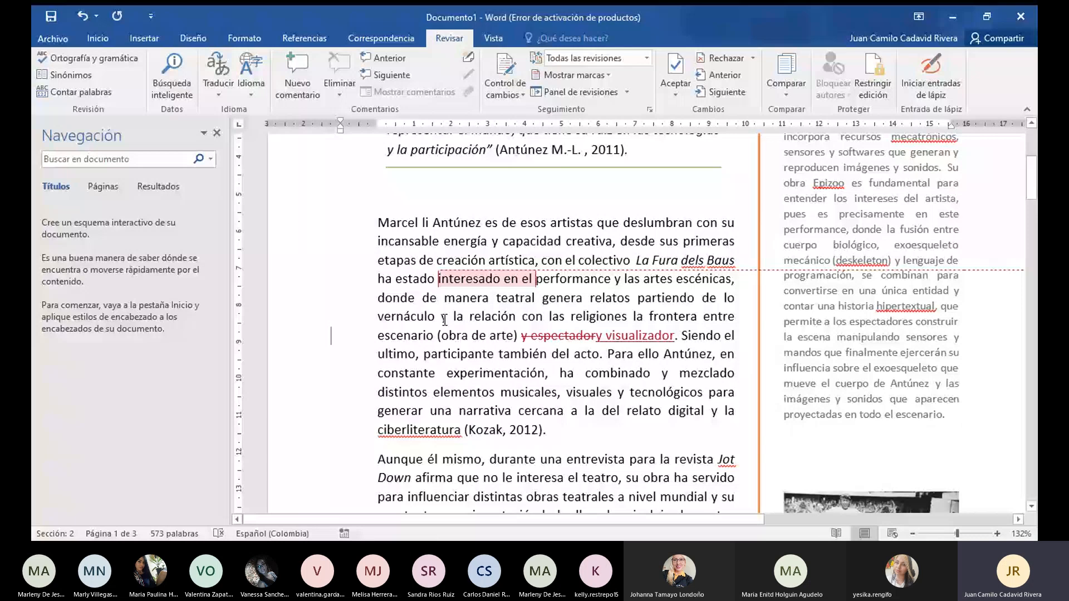
{"action": "scroll", "coordinate": [564, 235], "scroll_direction": "up", "scroll_amount": 3}
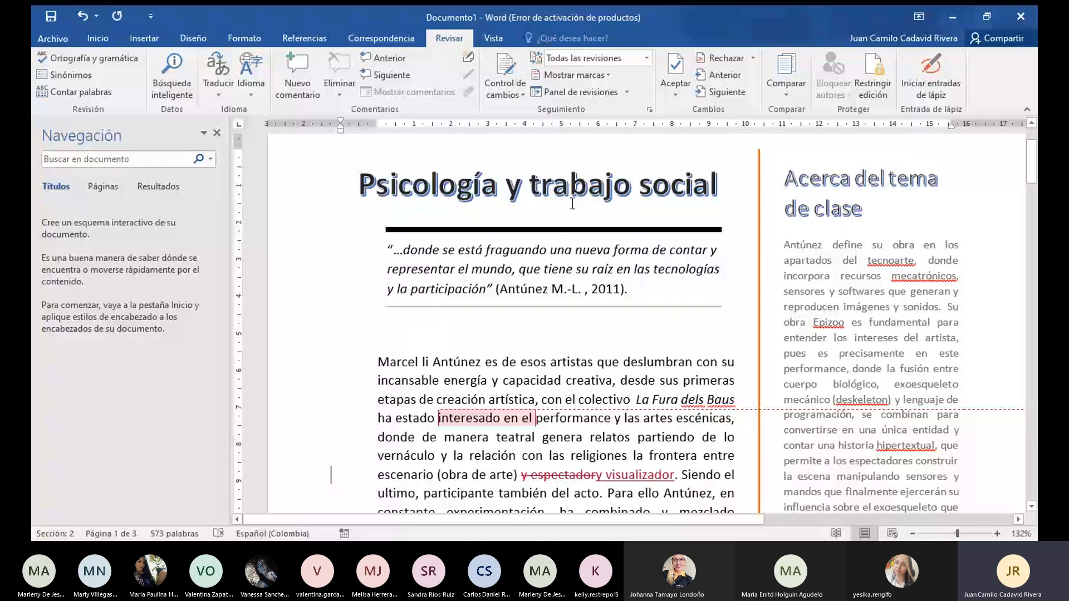
{"action": "scroll", "coordinate": [572, 203], "scroll_direction": "down", "scroll_amount": 3}
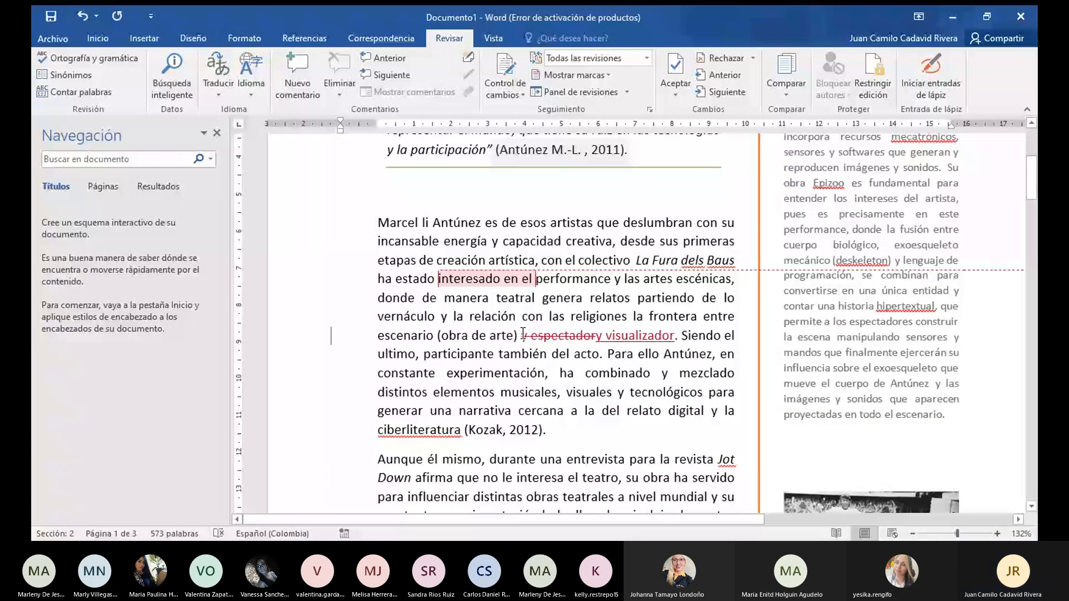
{"action": "scroll", "coordinate": [612, 384], "scroll_direction": "down", "scroll_amount": 5, "text": "ctrl"}
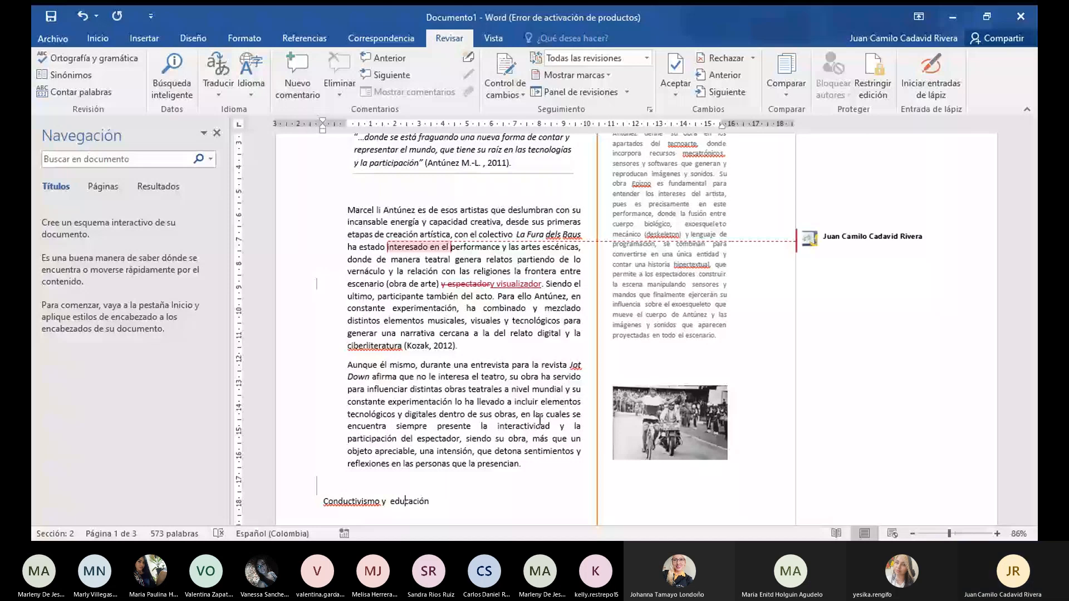
{"action": "scroll", "coordinate": [307, 454], "scroll_direction": "down", "scroll_amount": 2}
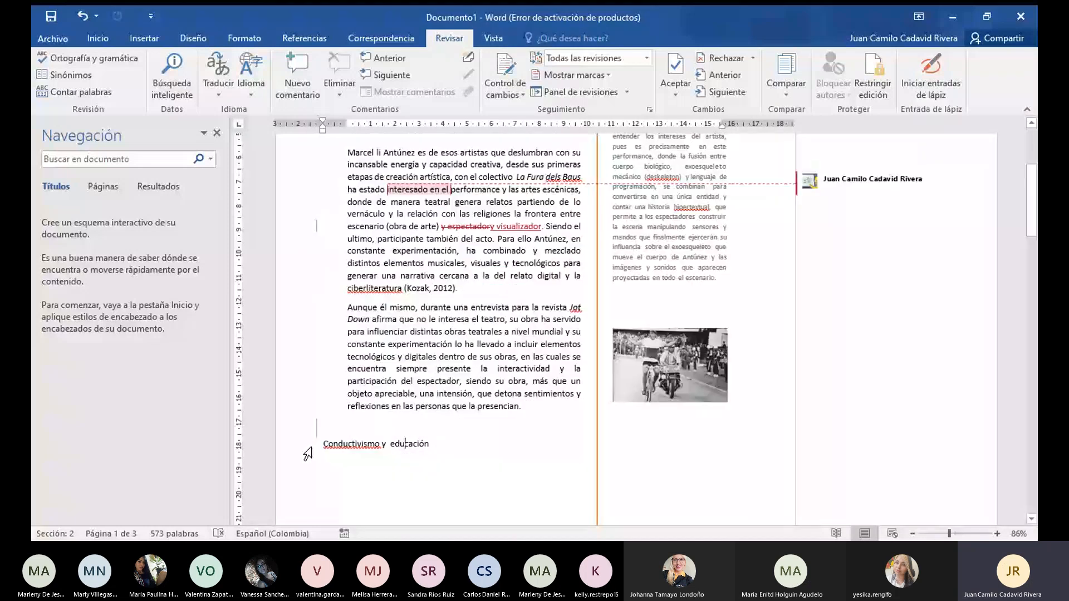